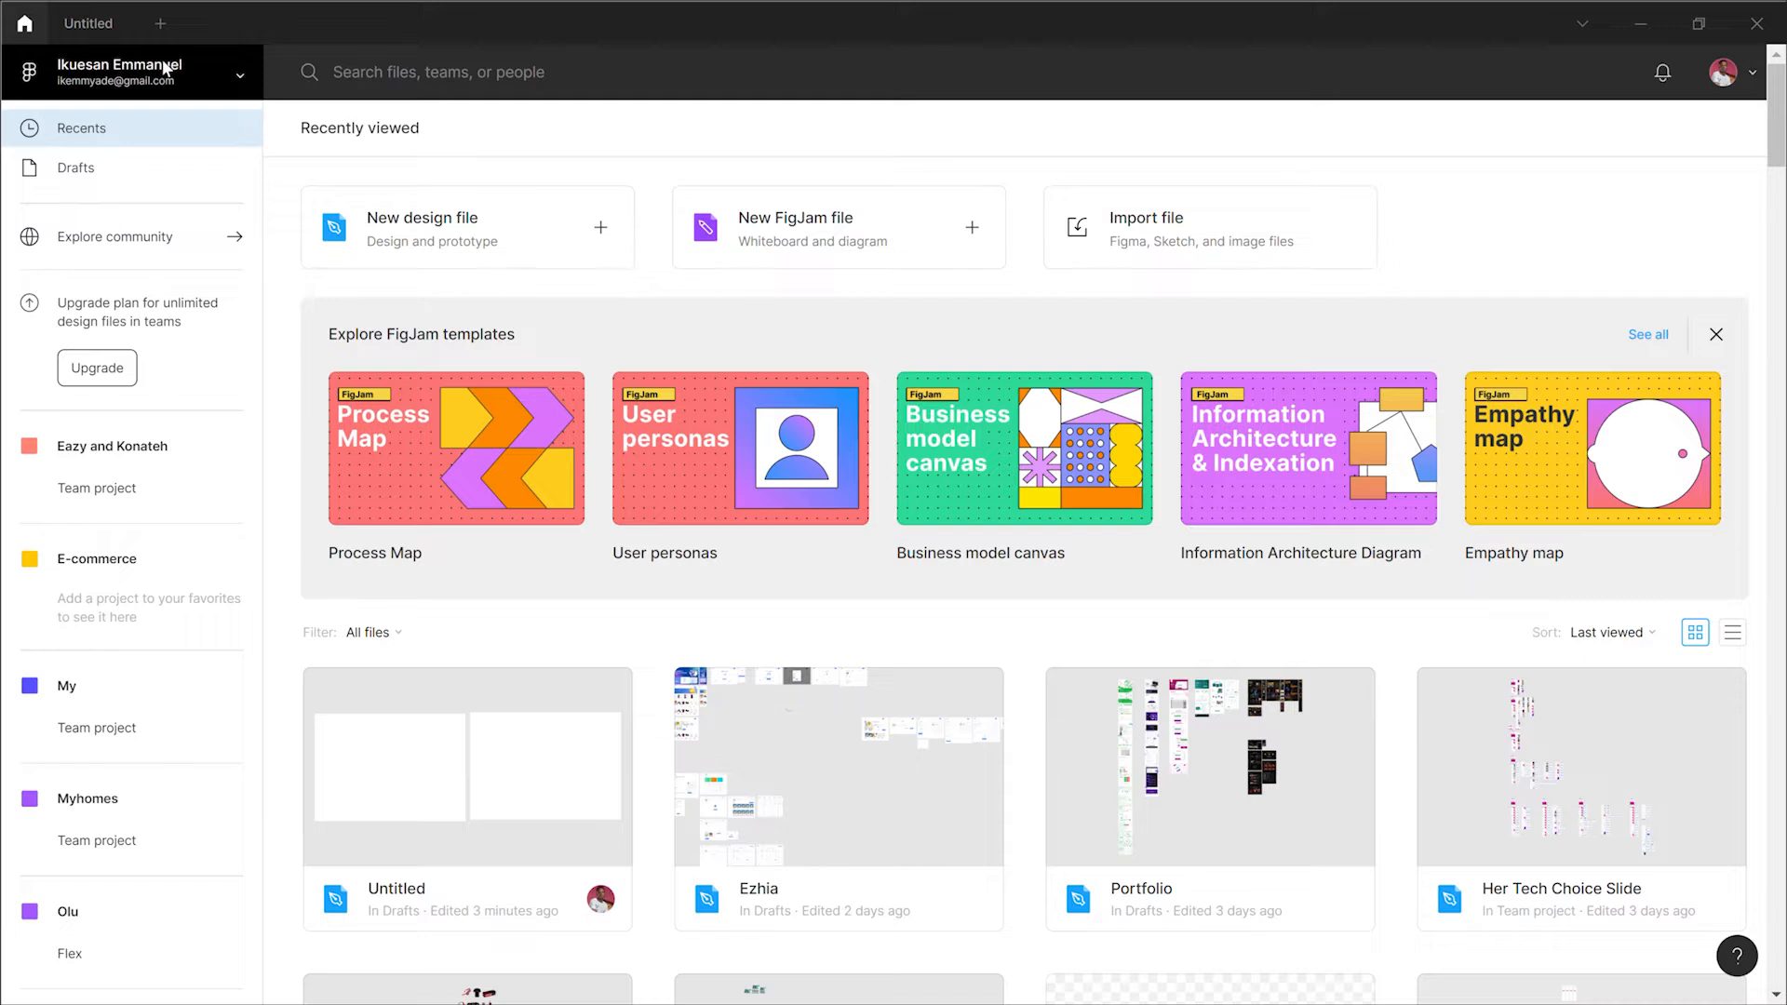
Step: Create a new design file from the file browser
left_click(165, 68)
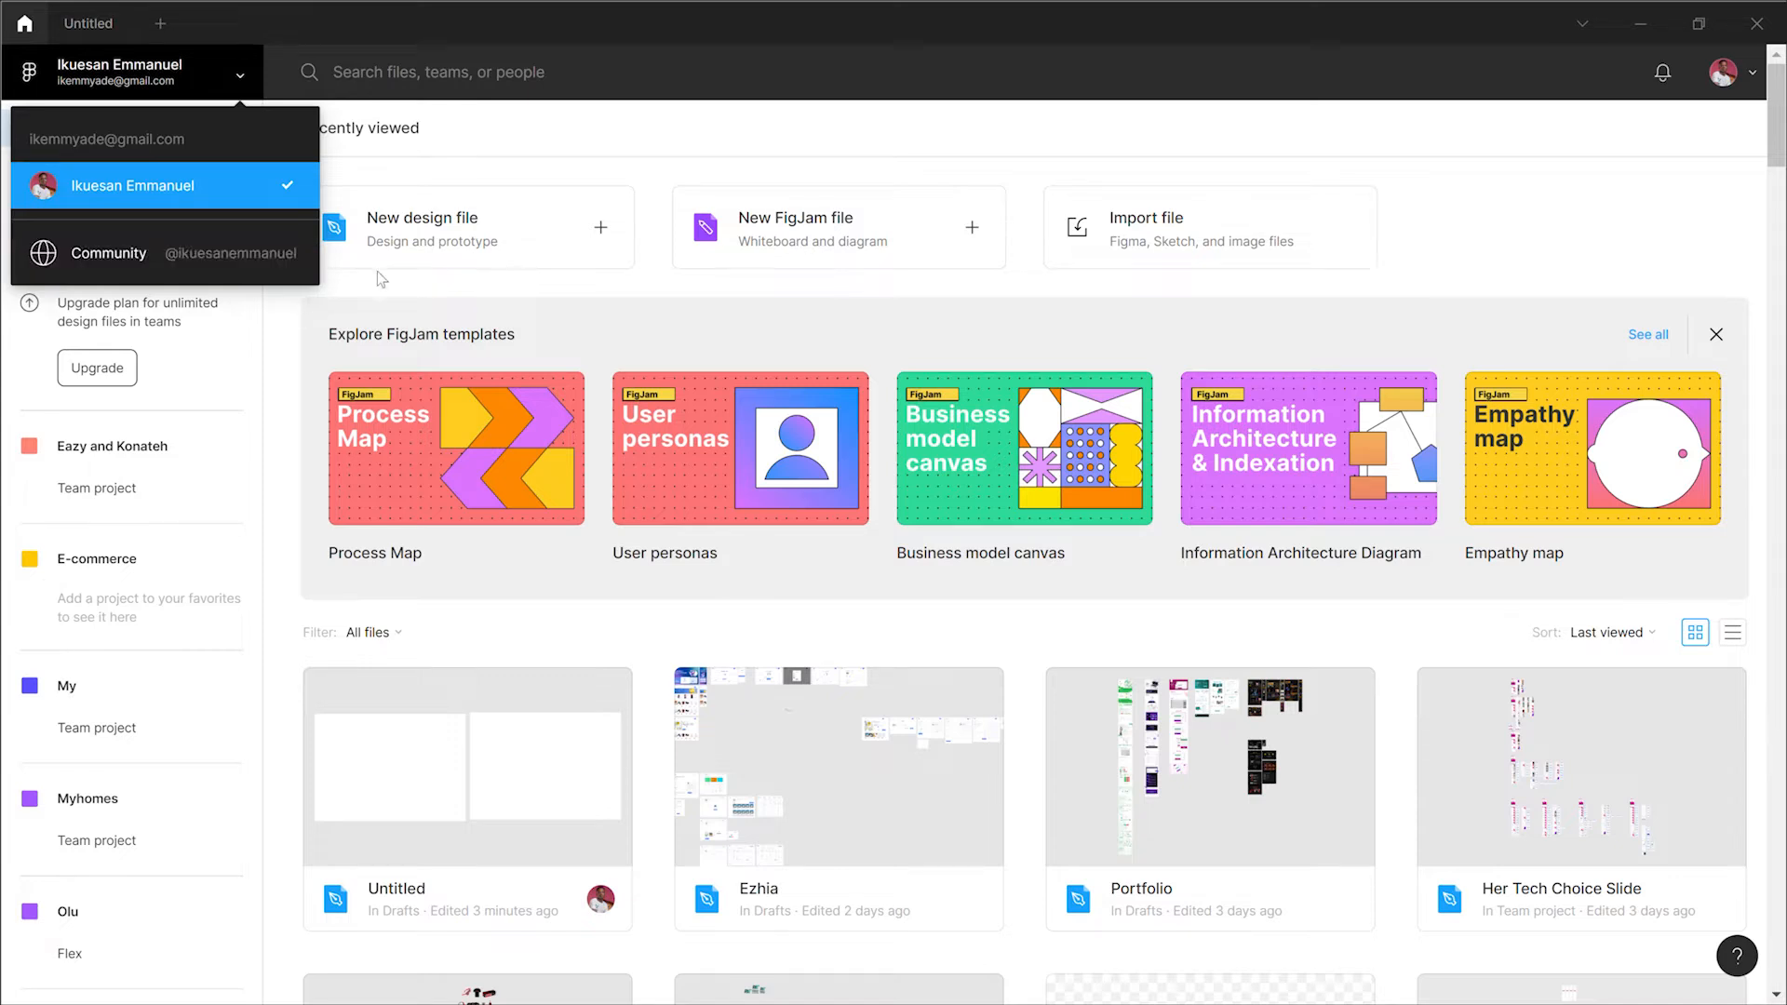
left_click(413, 294)
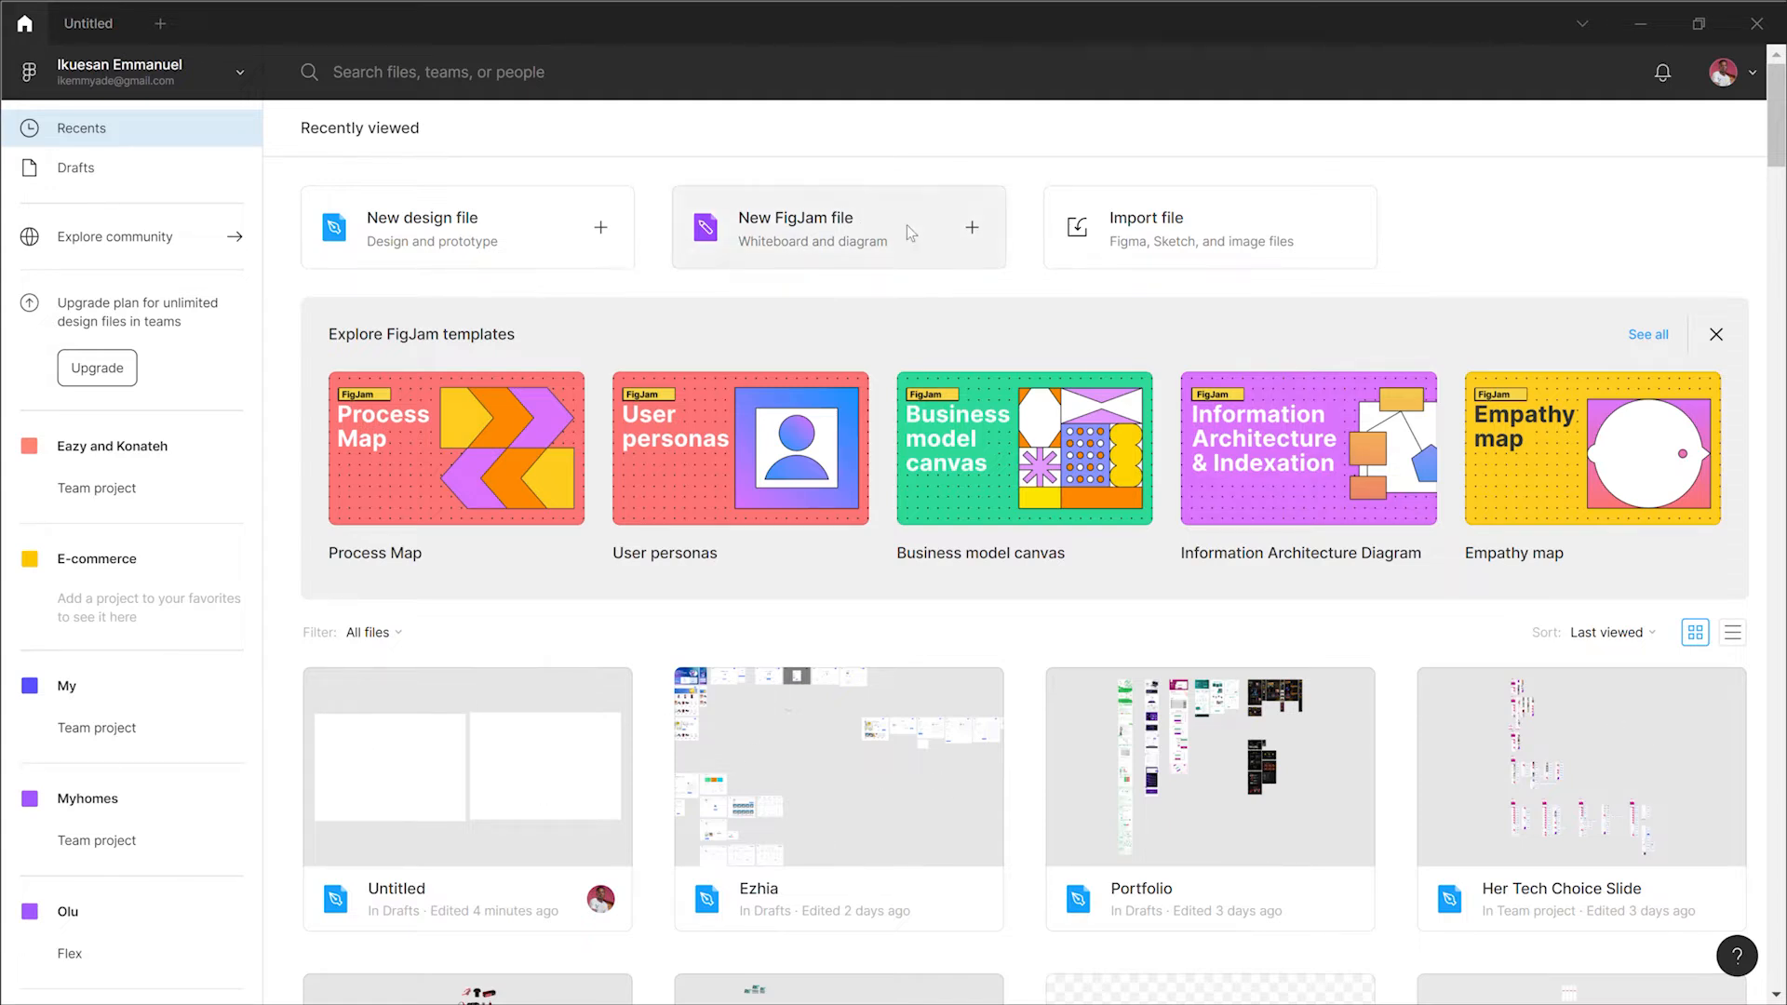
left_click(544, 245)
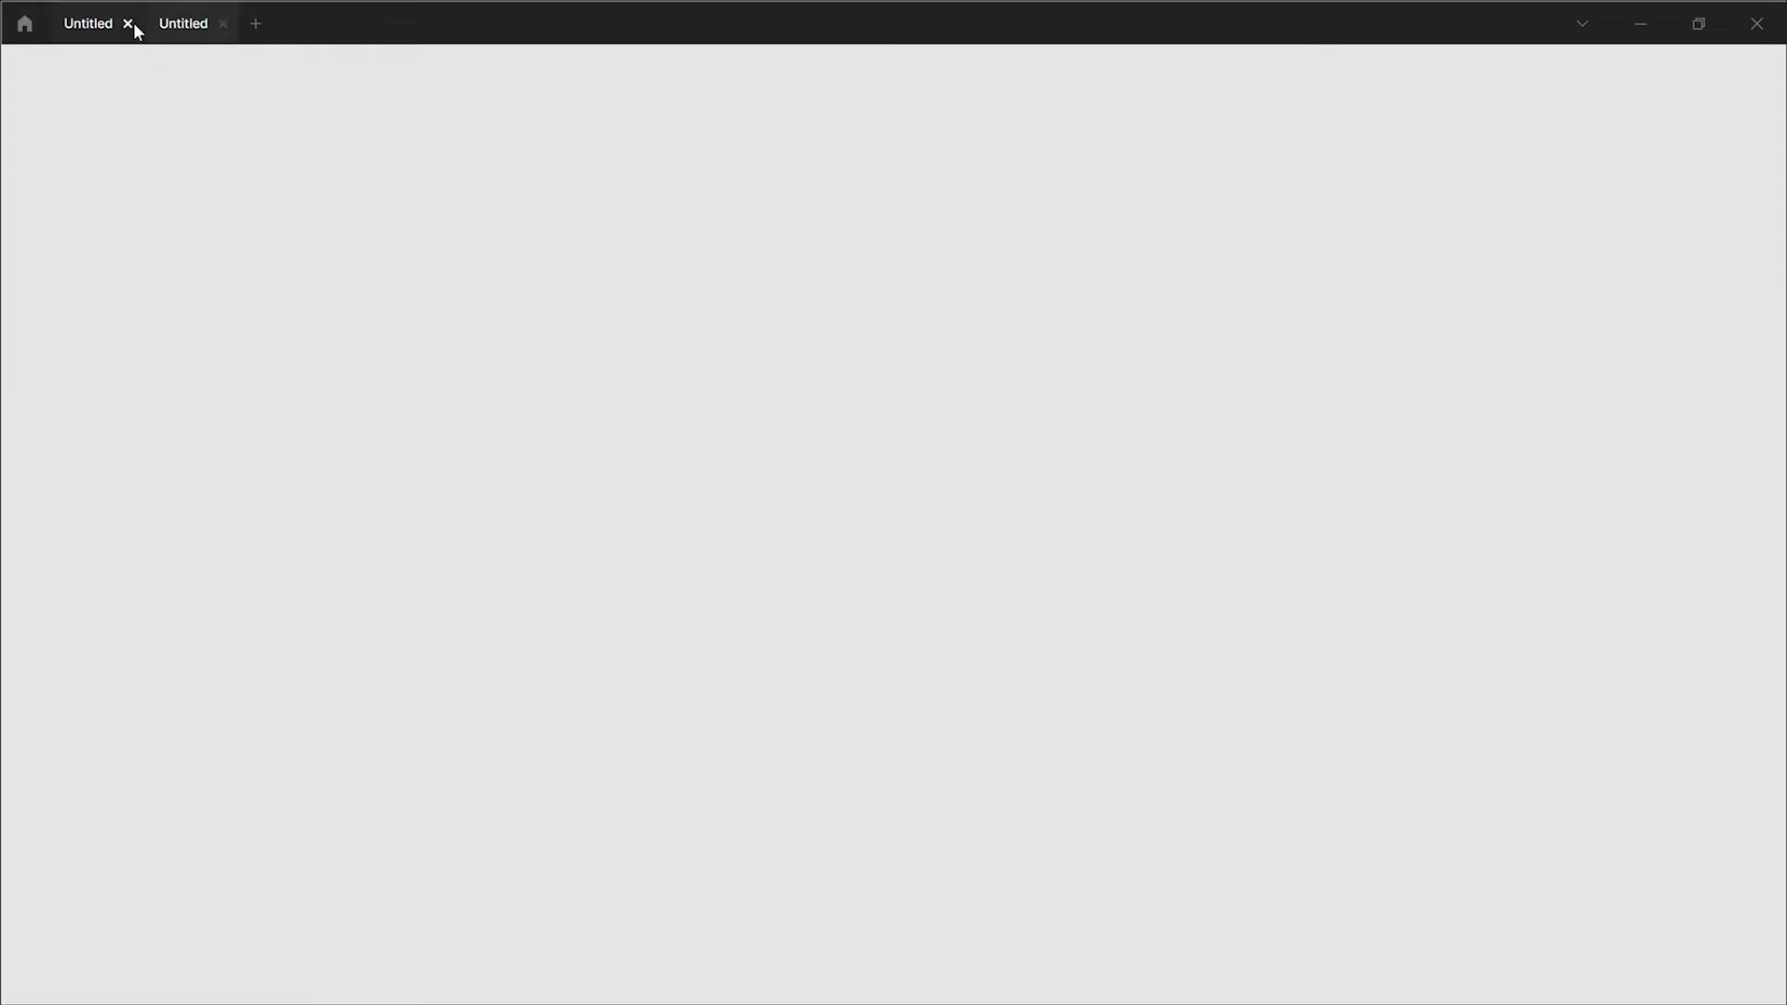
left_click(132, 22)
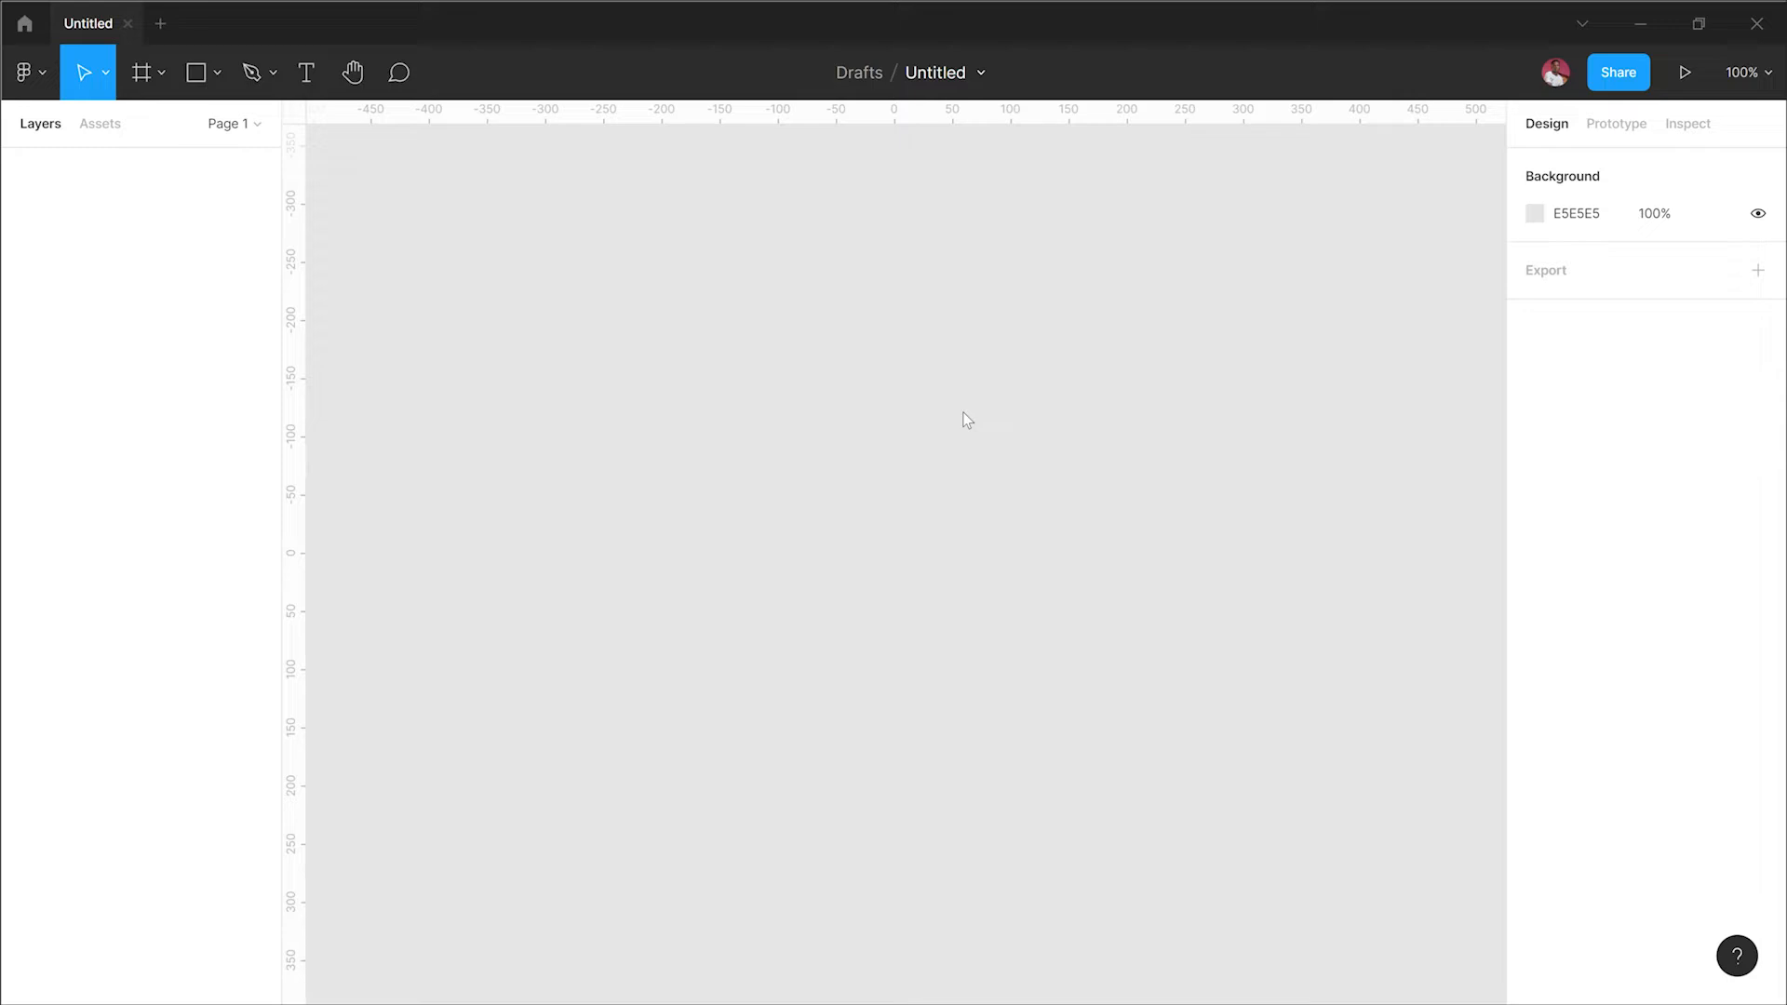
Step: Activate the Rectangle tool by searching quick actions for "rectang"
left_click(41, 91)
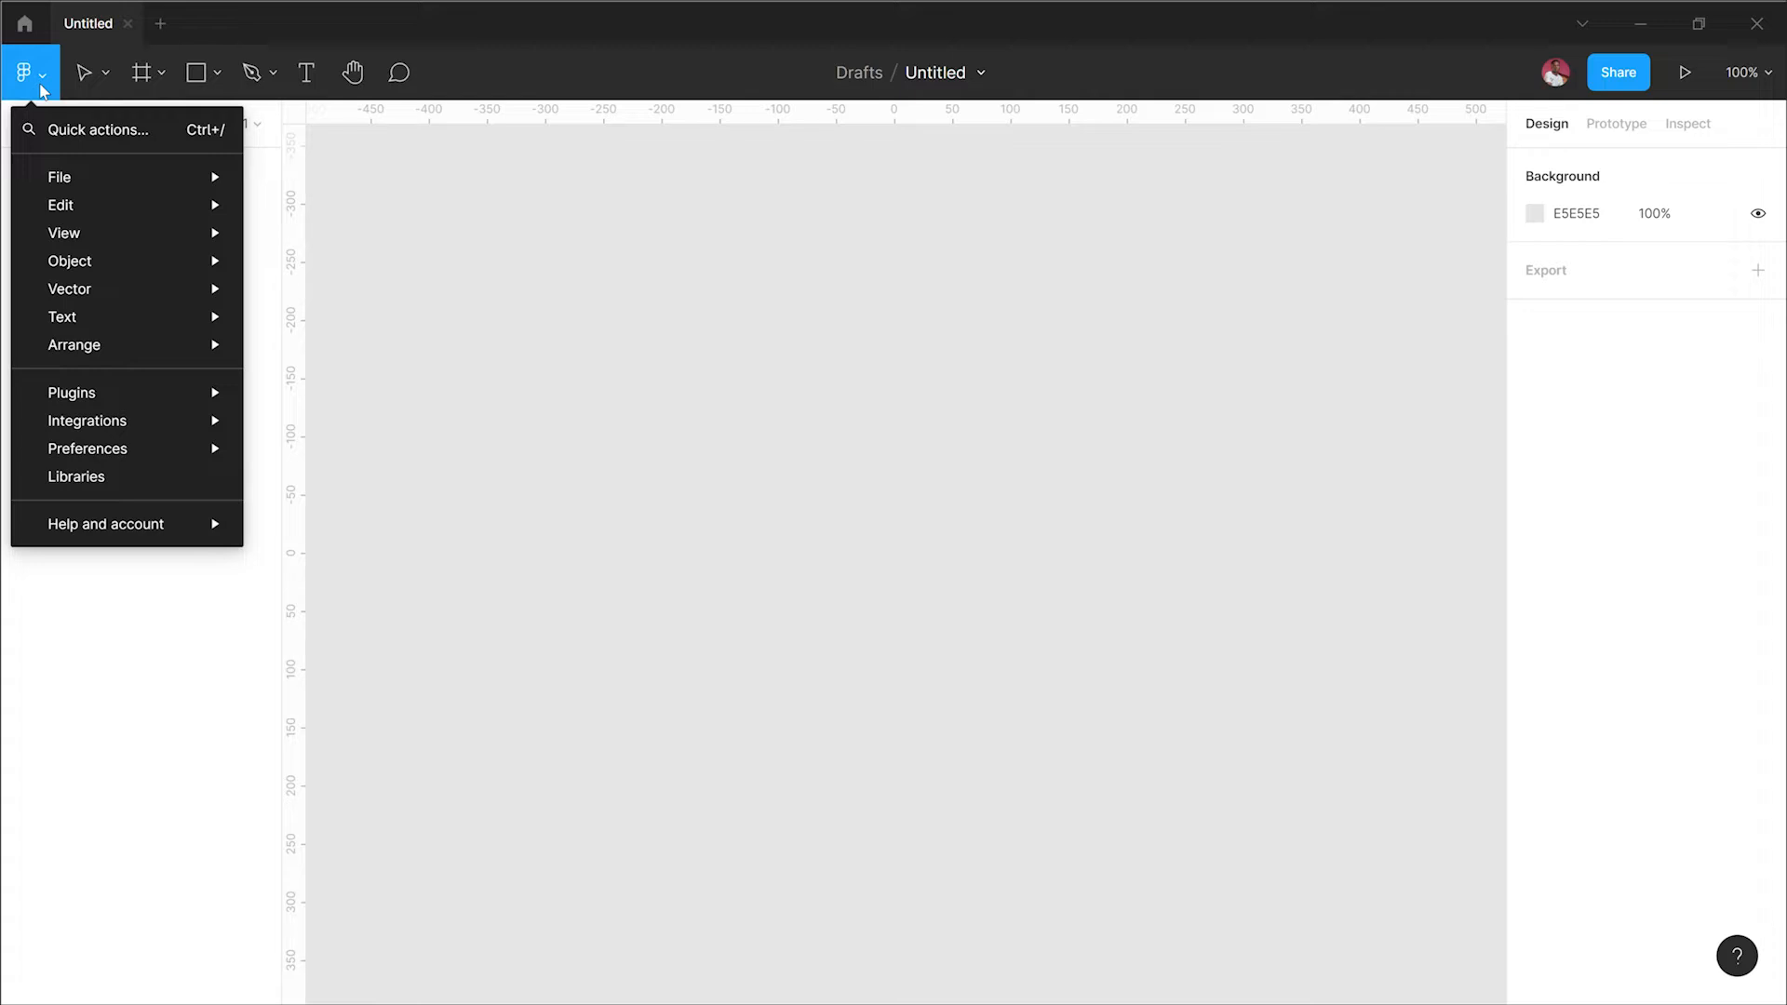
left_click(58, 132)
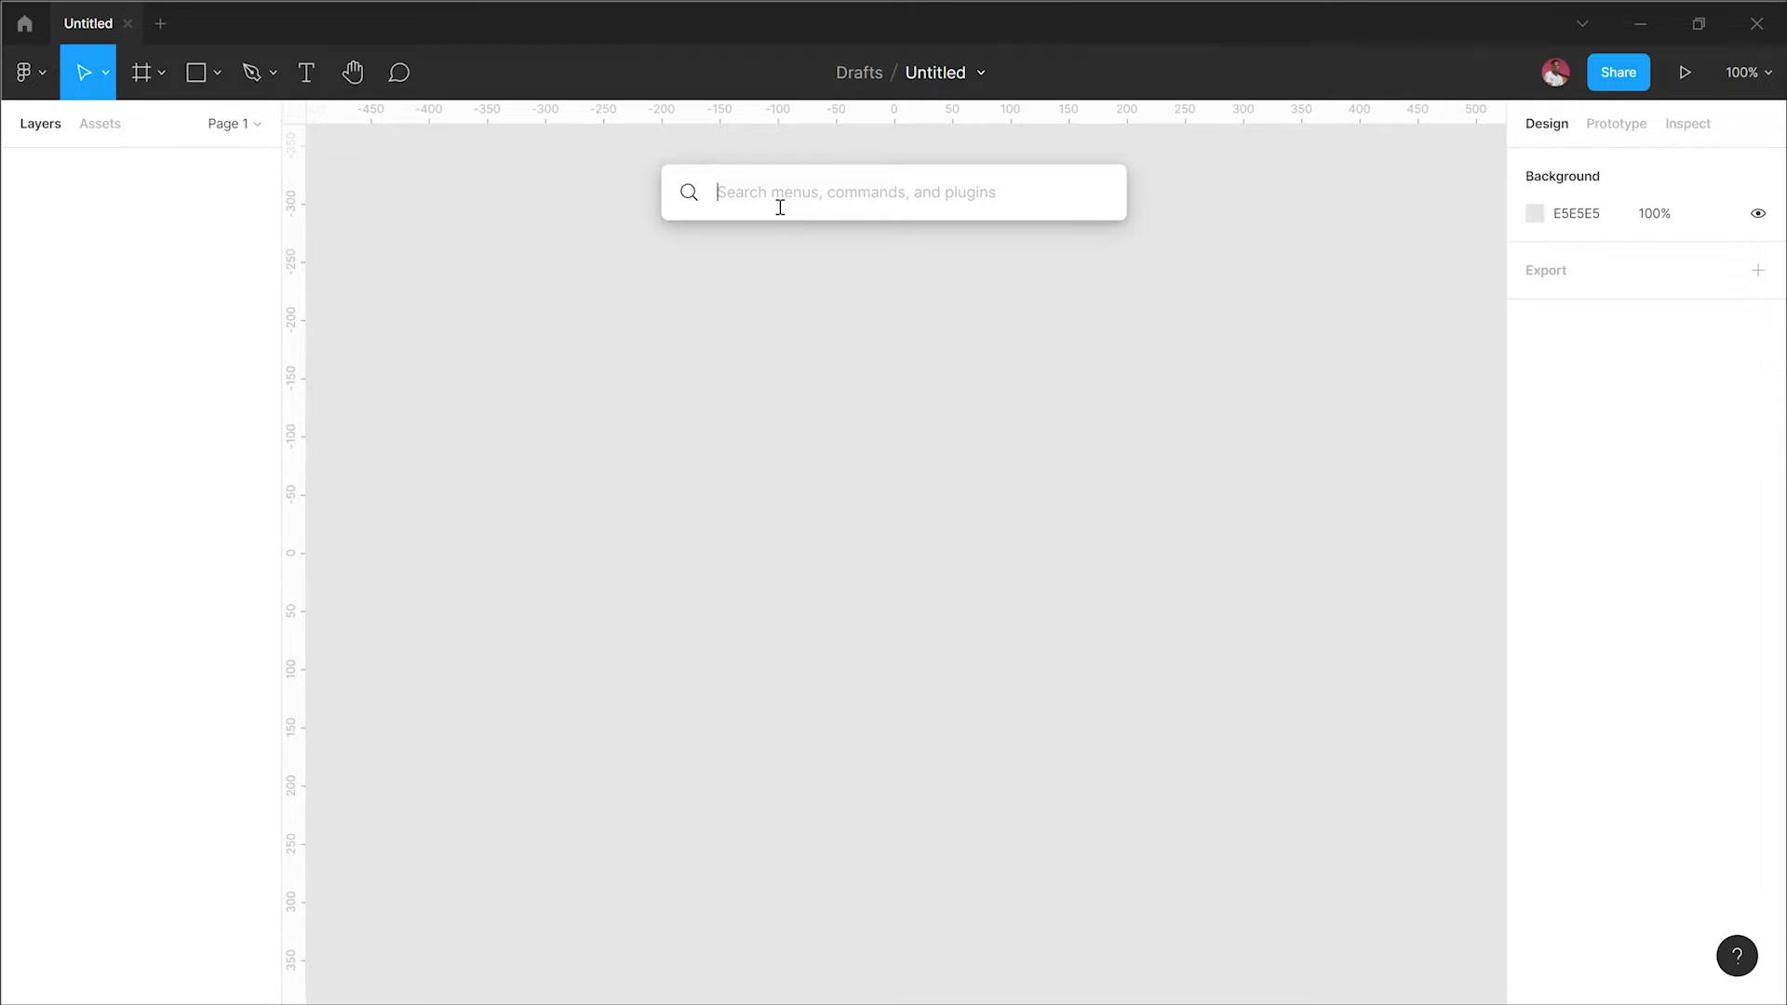
type("rectang")
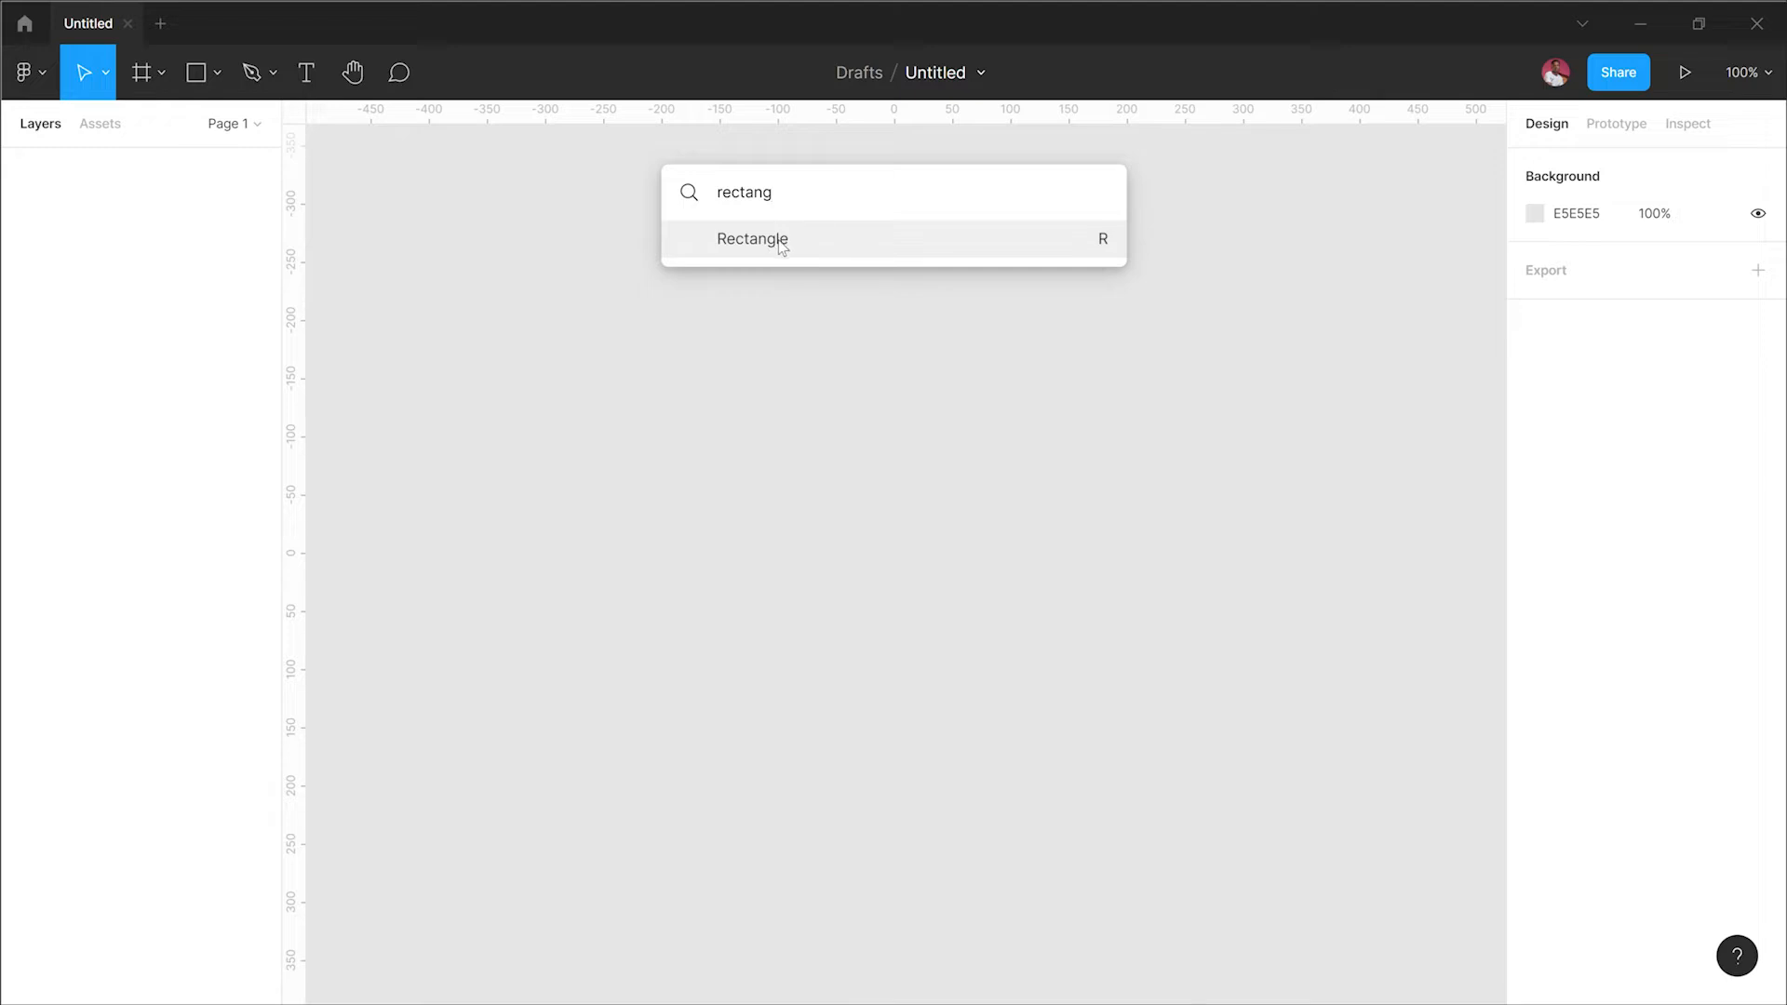
left_click(783, 243)
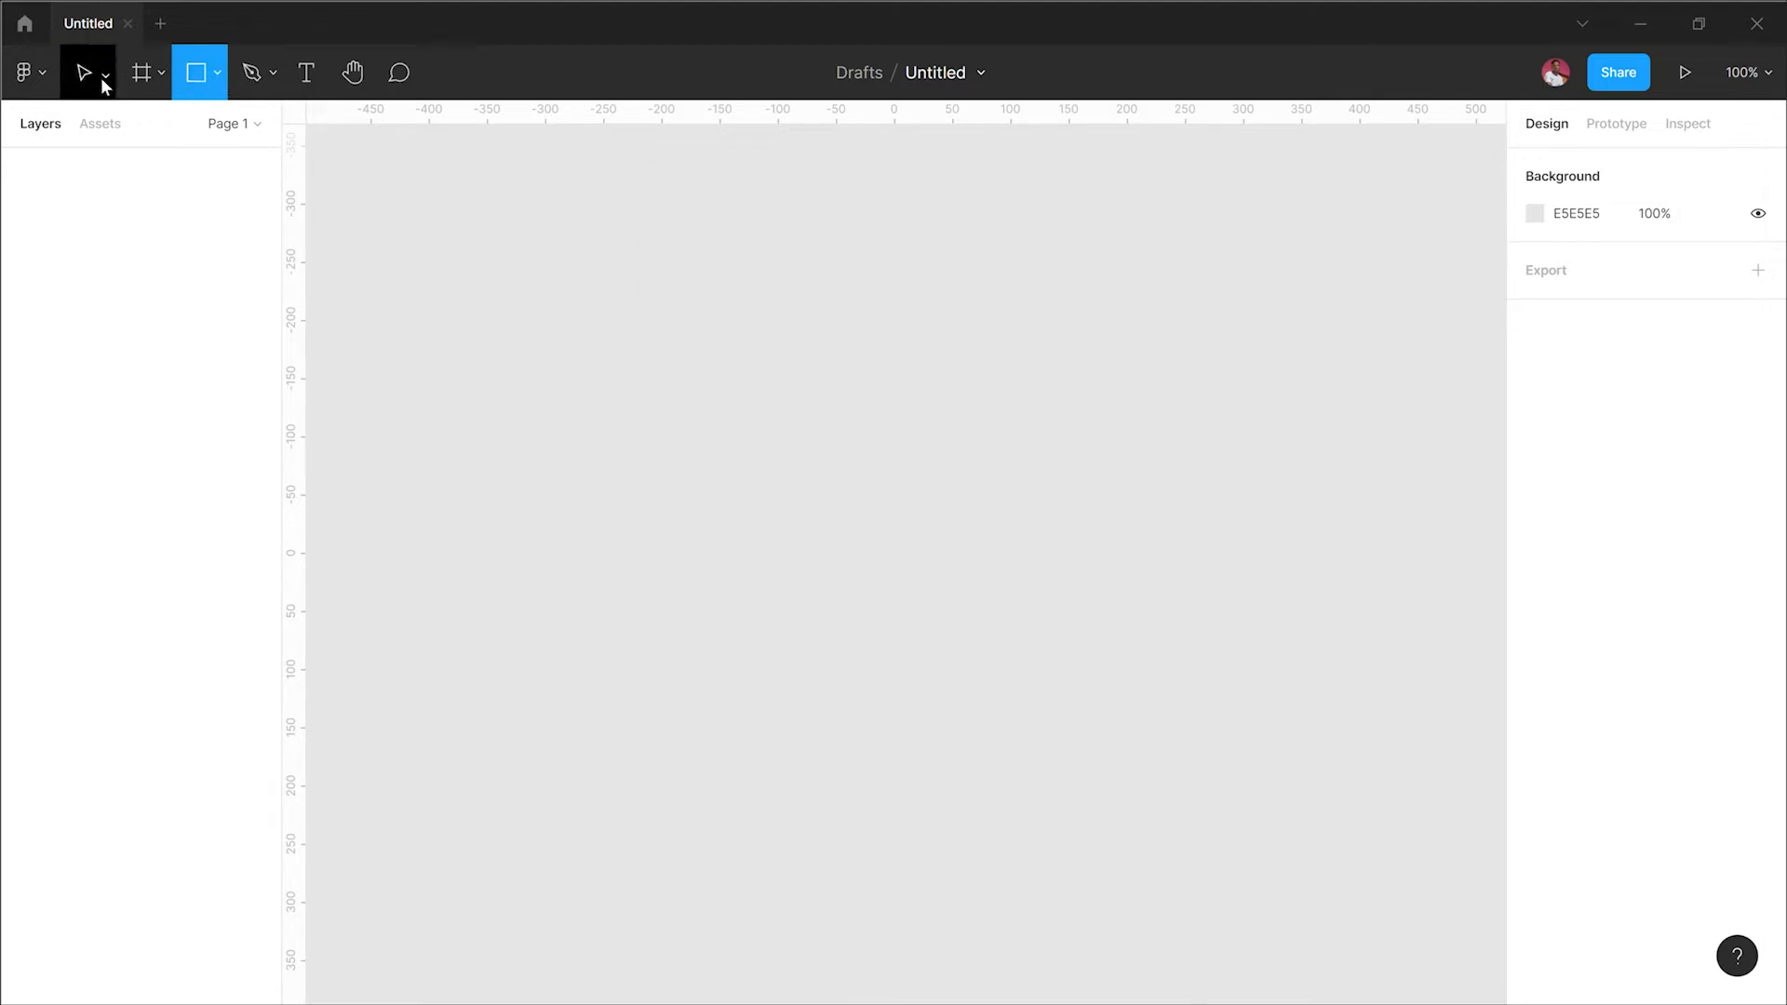
left_click(28, 80)
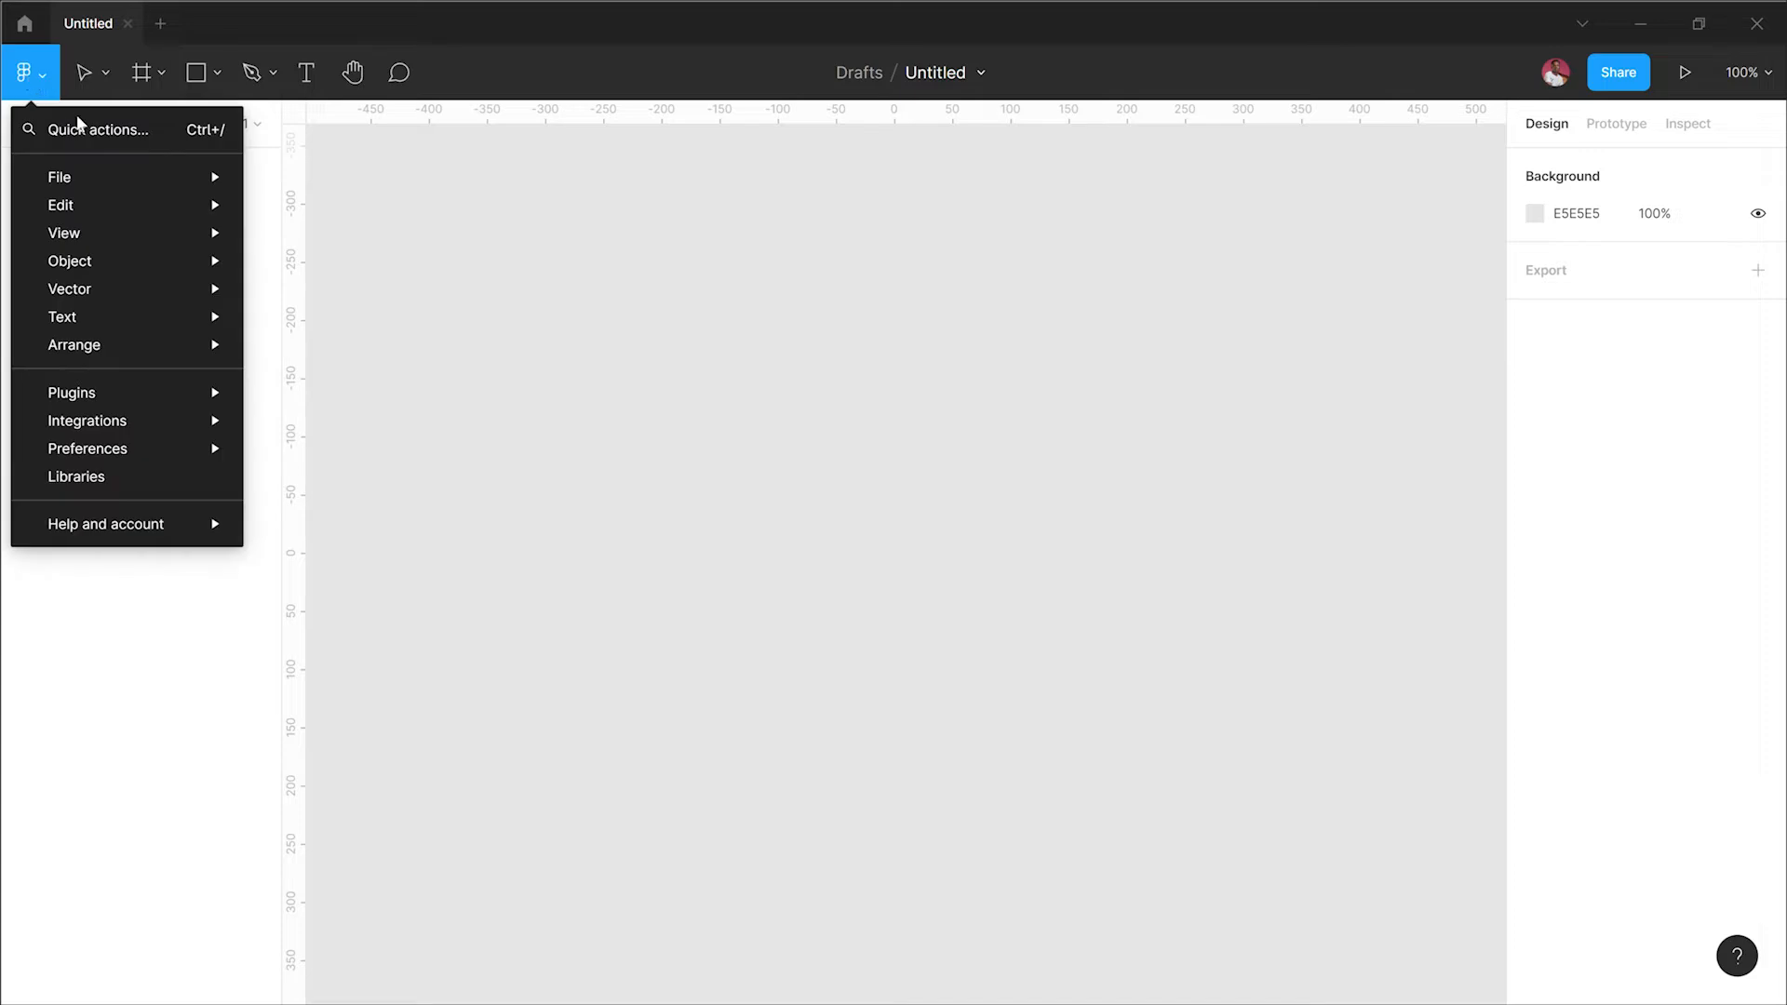
left_click(82, 65)
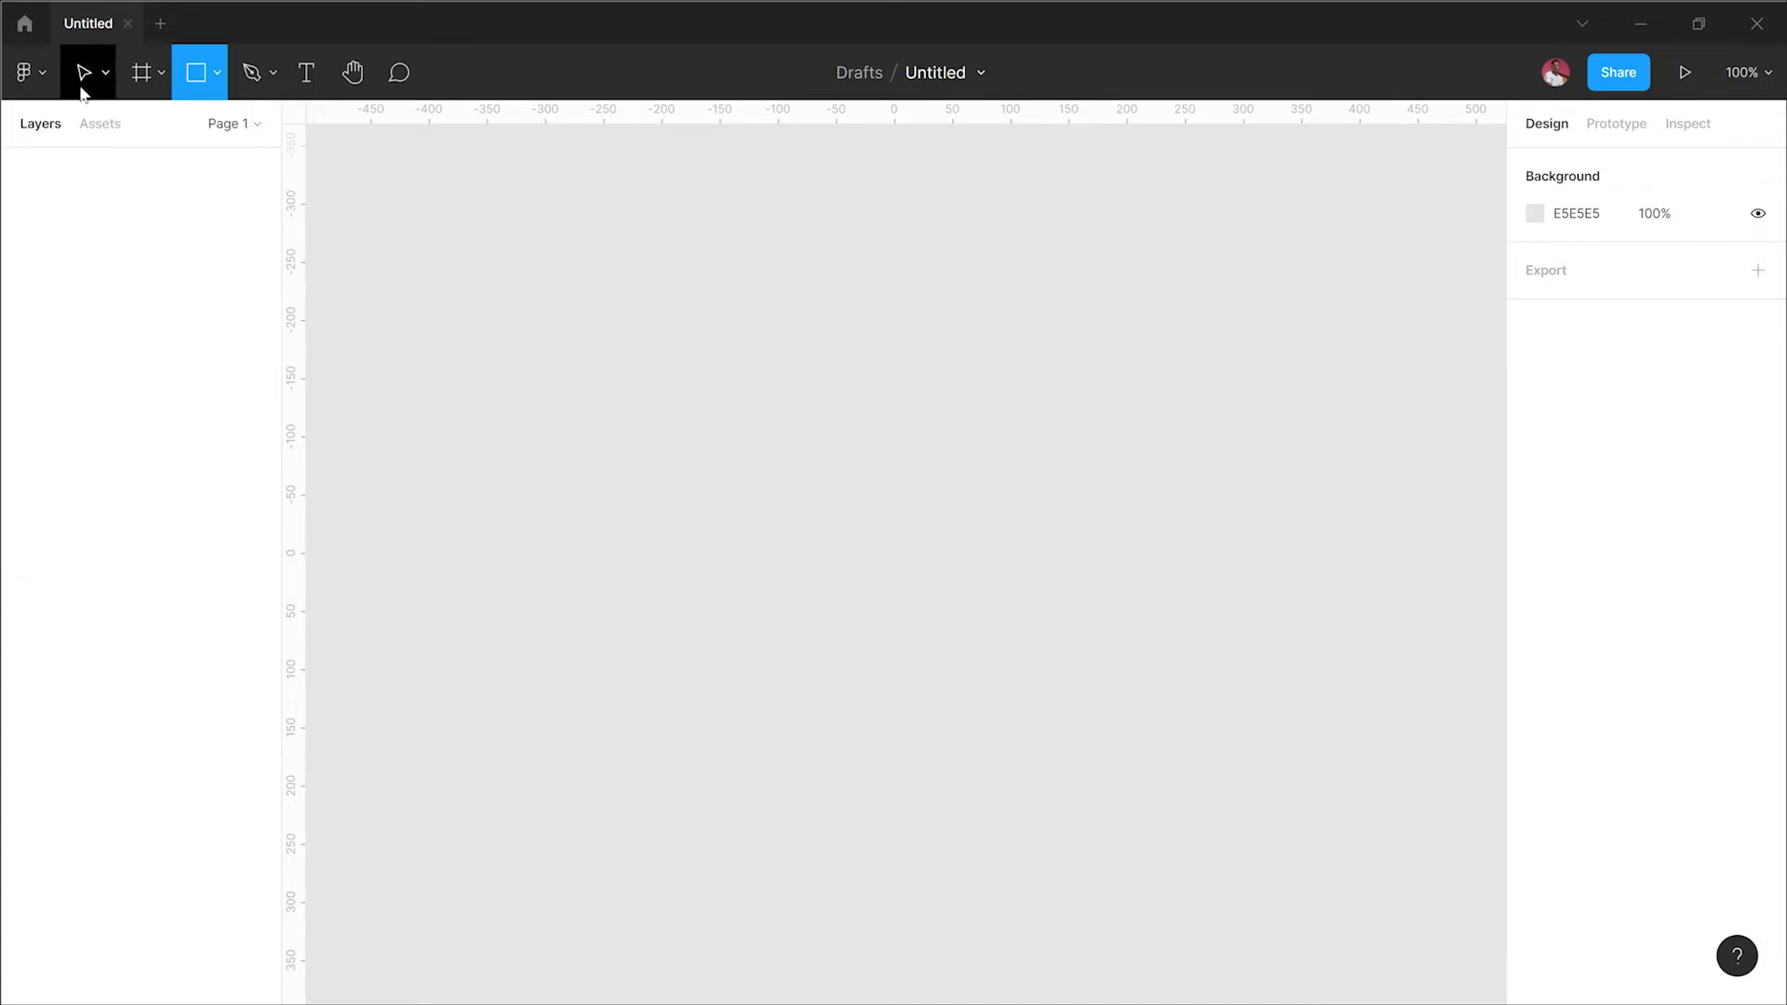
left_click(80, 74)
left_click(11, 78)
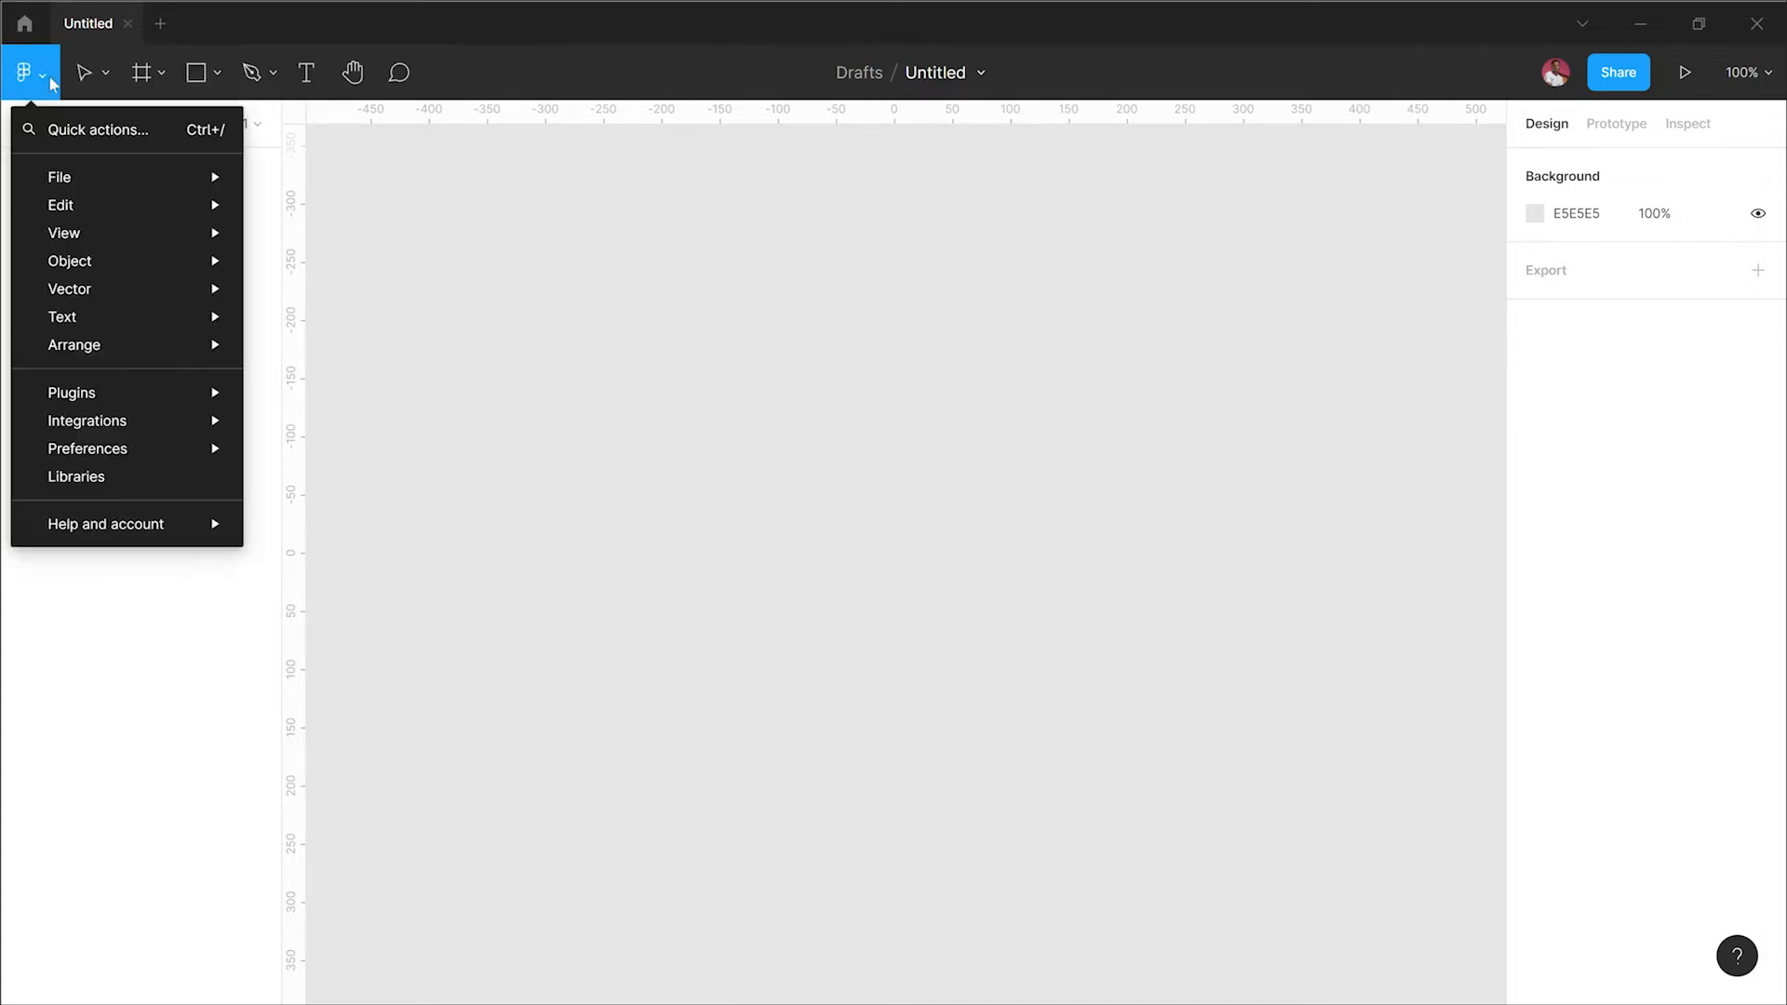
mouse_move(140, 177)
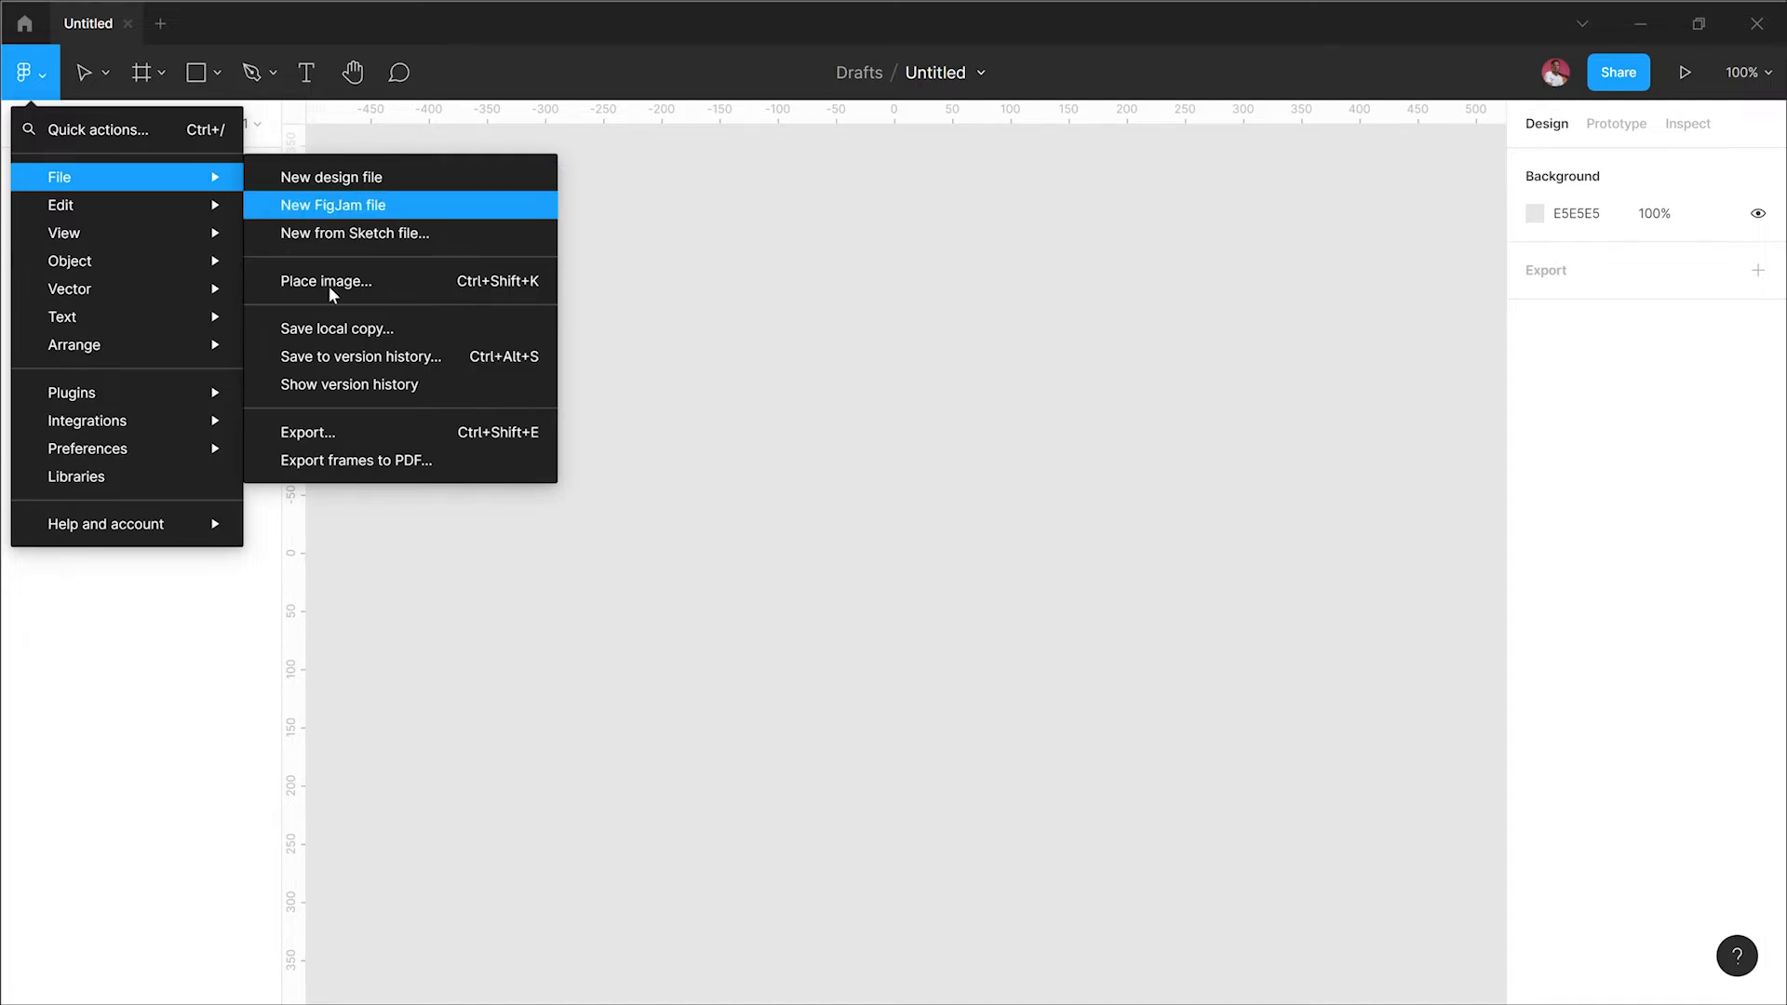
left_click(180, 713)
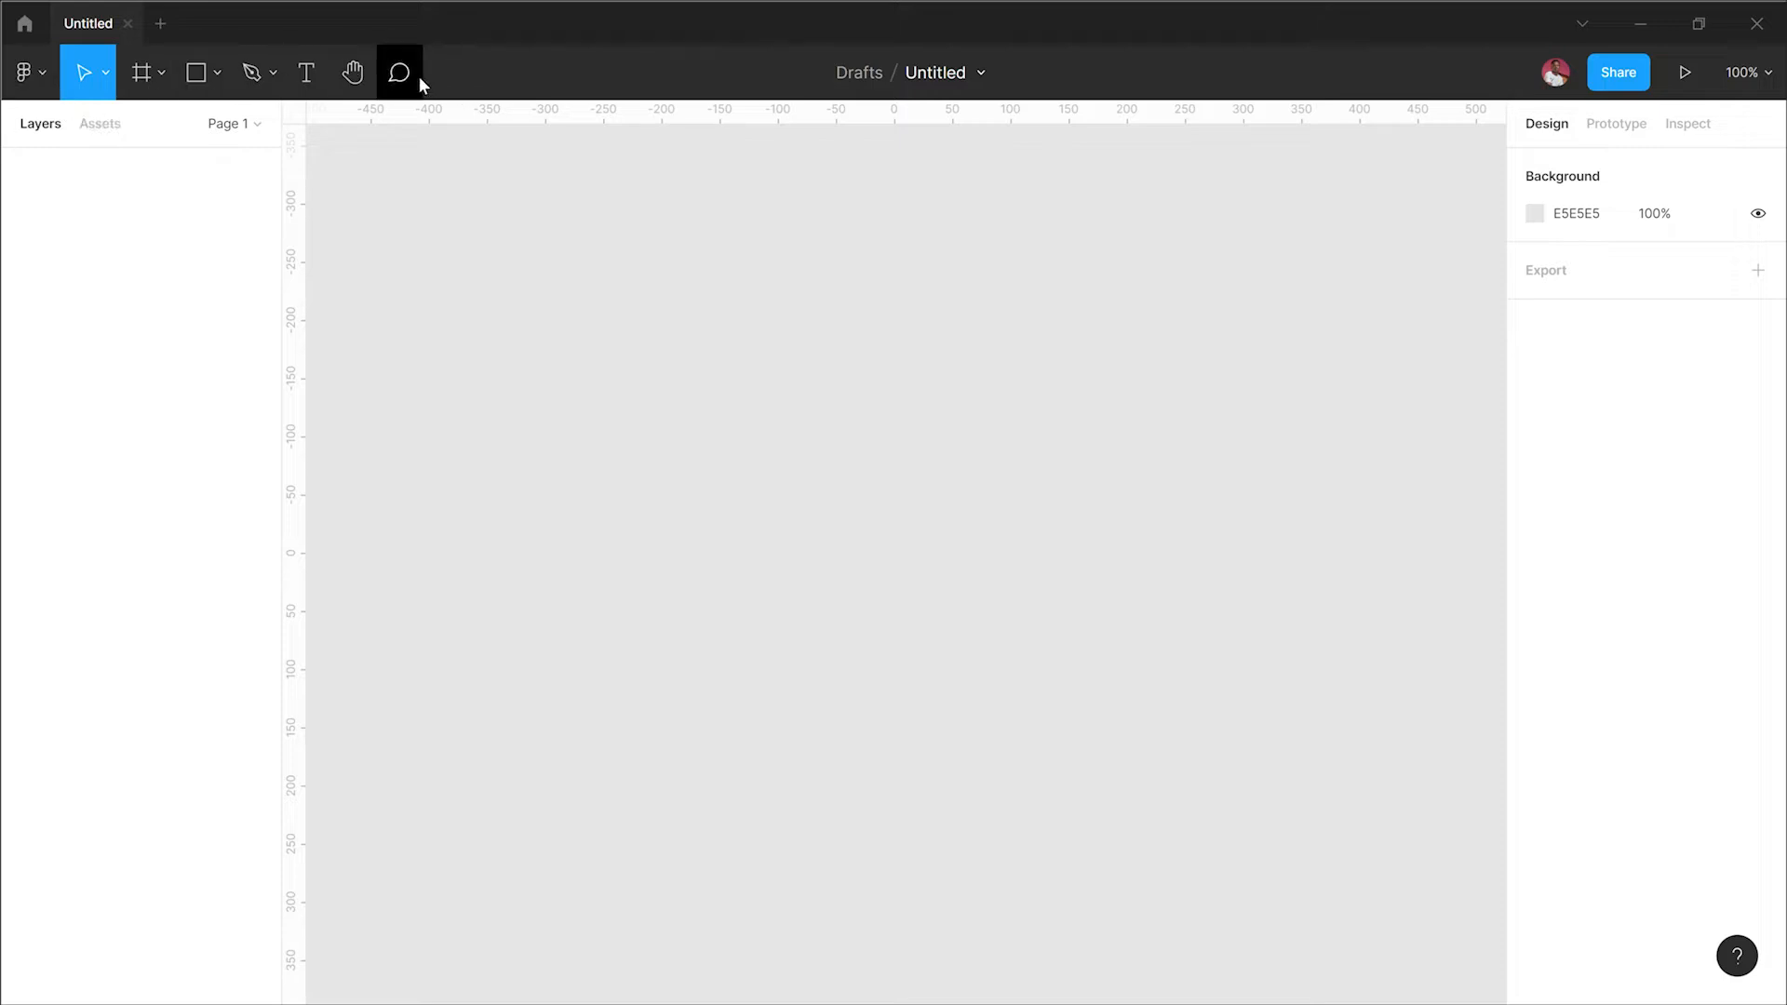
left_click(106, 80)
left_click(107, 81)
Step: Rename the file as HTC Figma
double_click(943, 78)
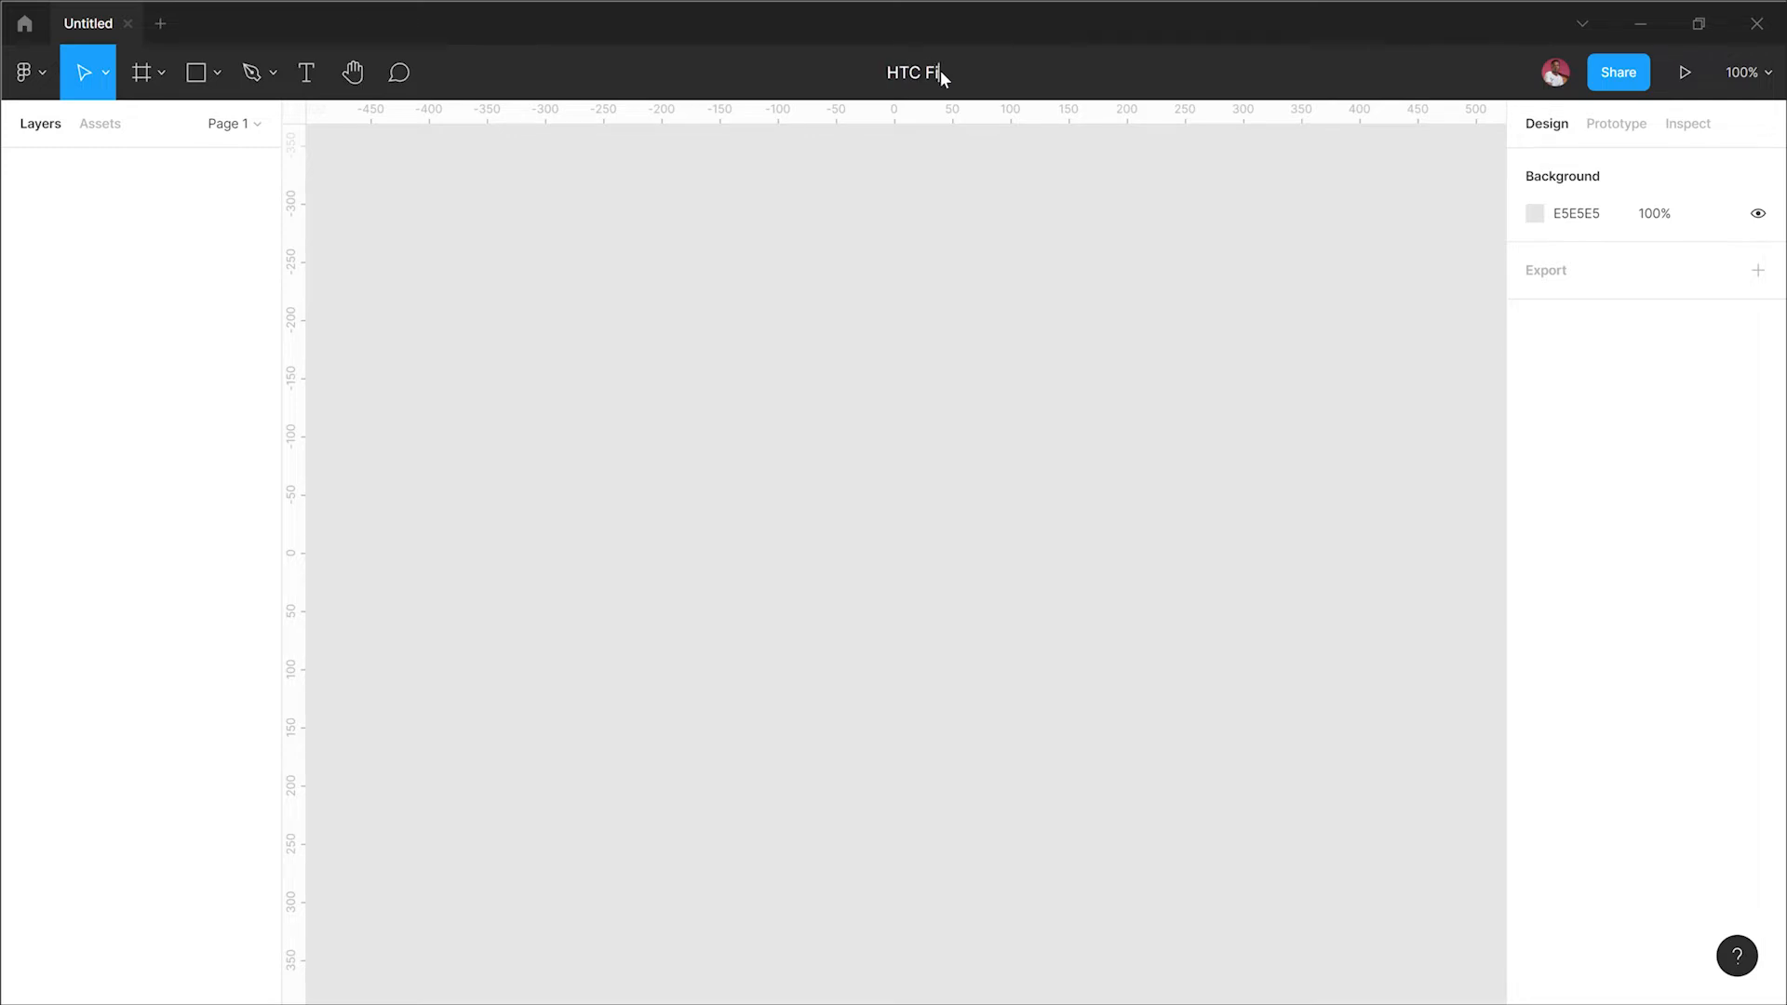
type("gma")
left_click(946, 175)
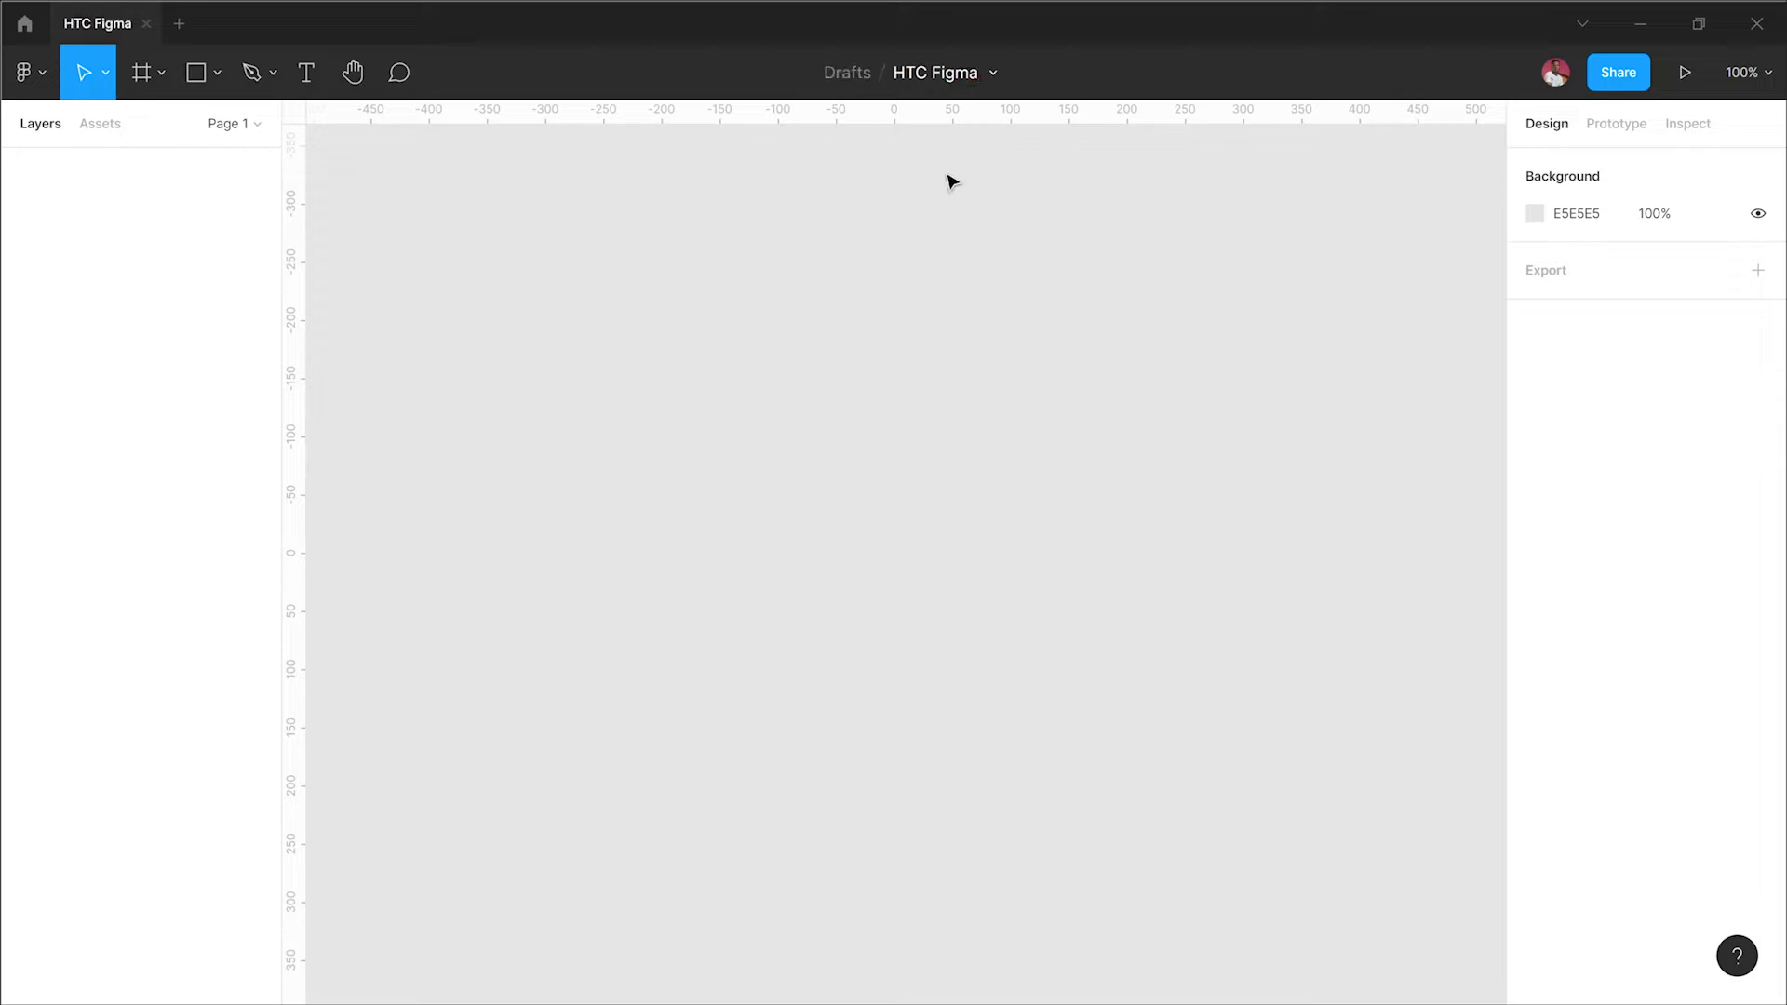
double_click(921, 80)
left_click(968, 307)
double_click(950, 72)
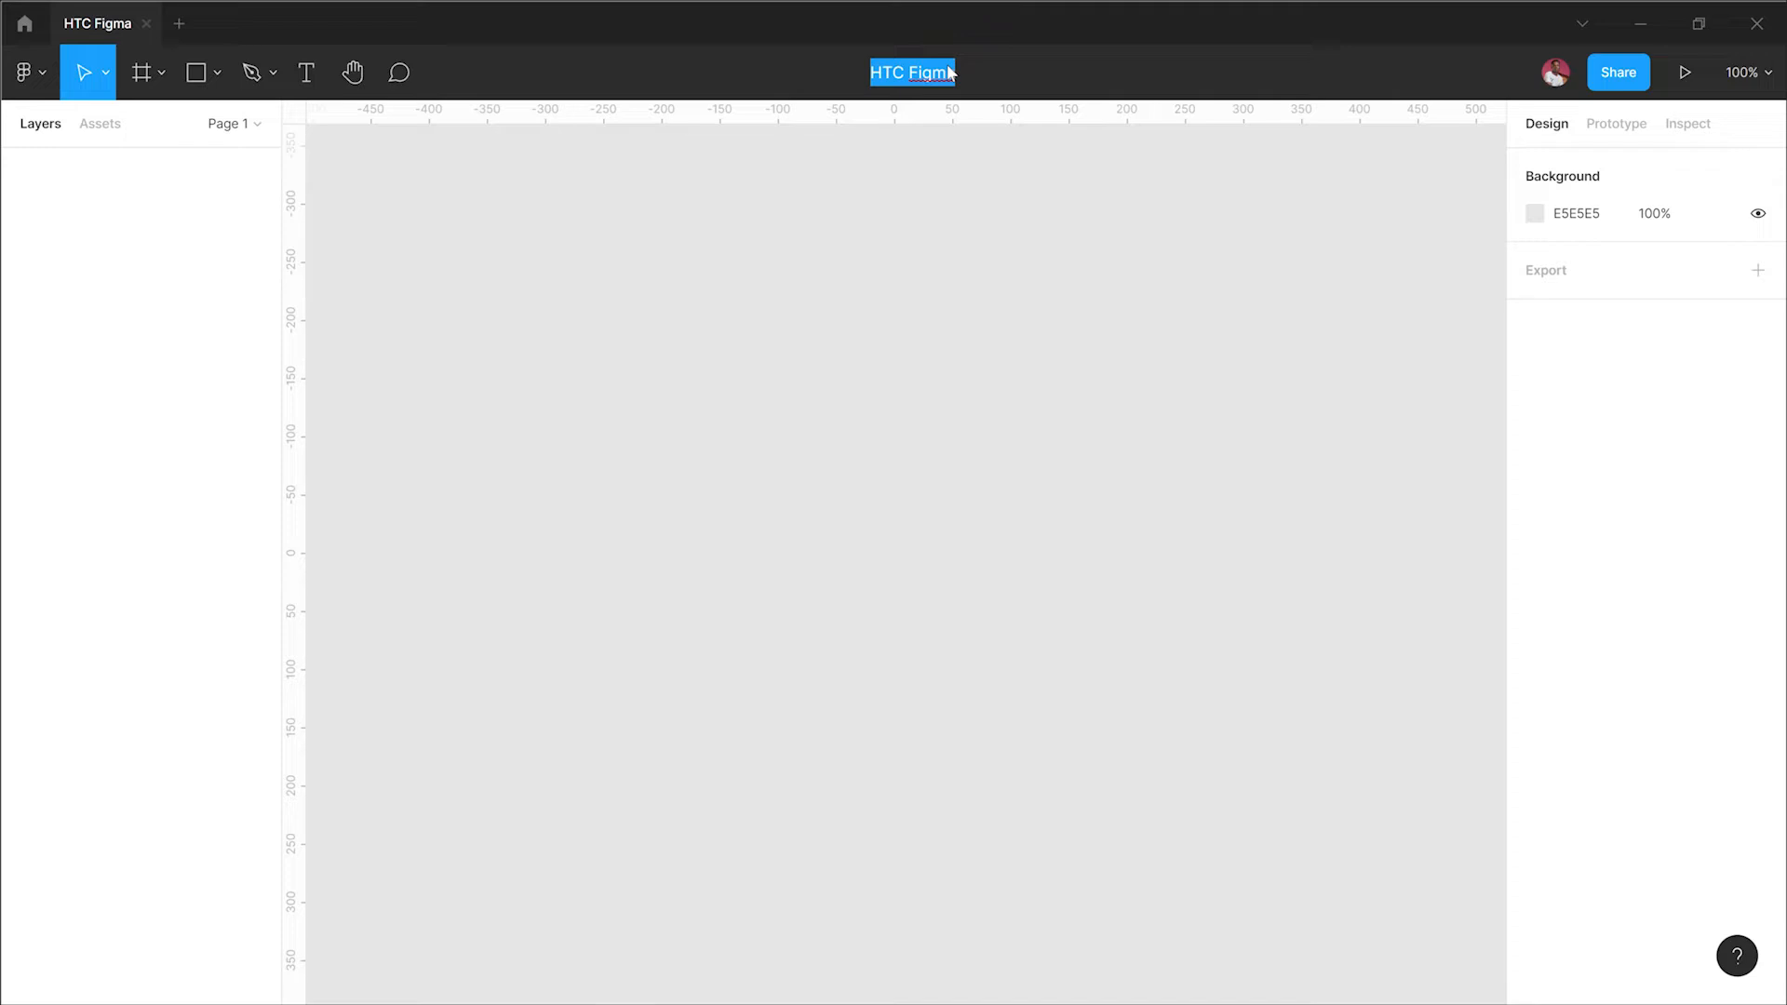
left_click(958, 223)
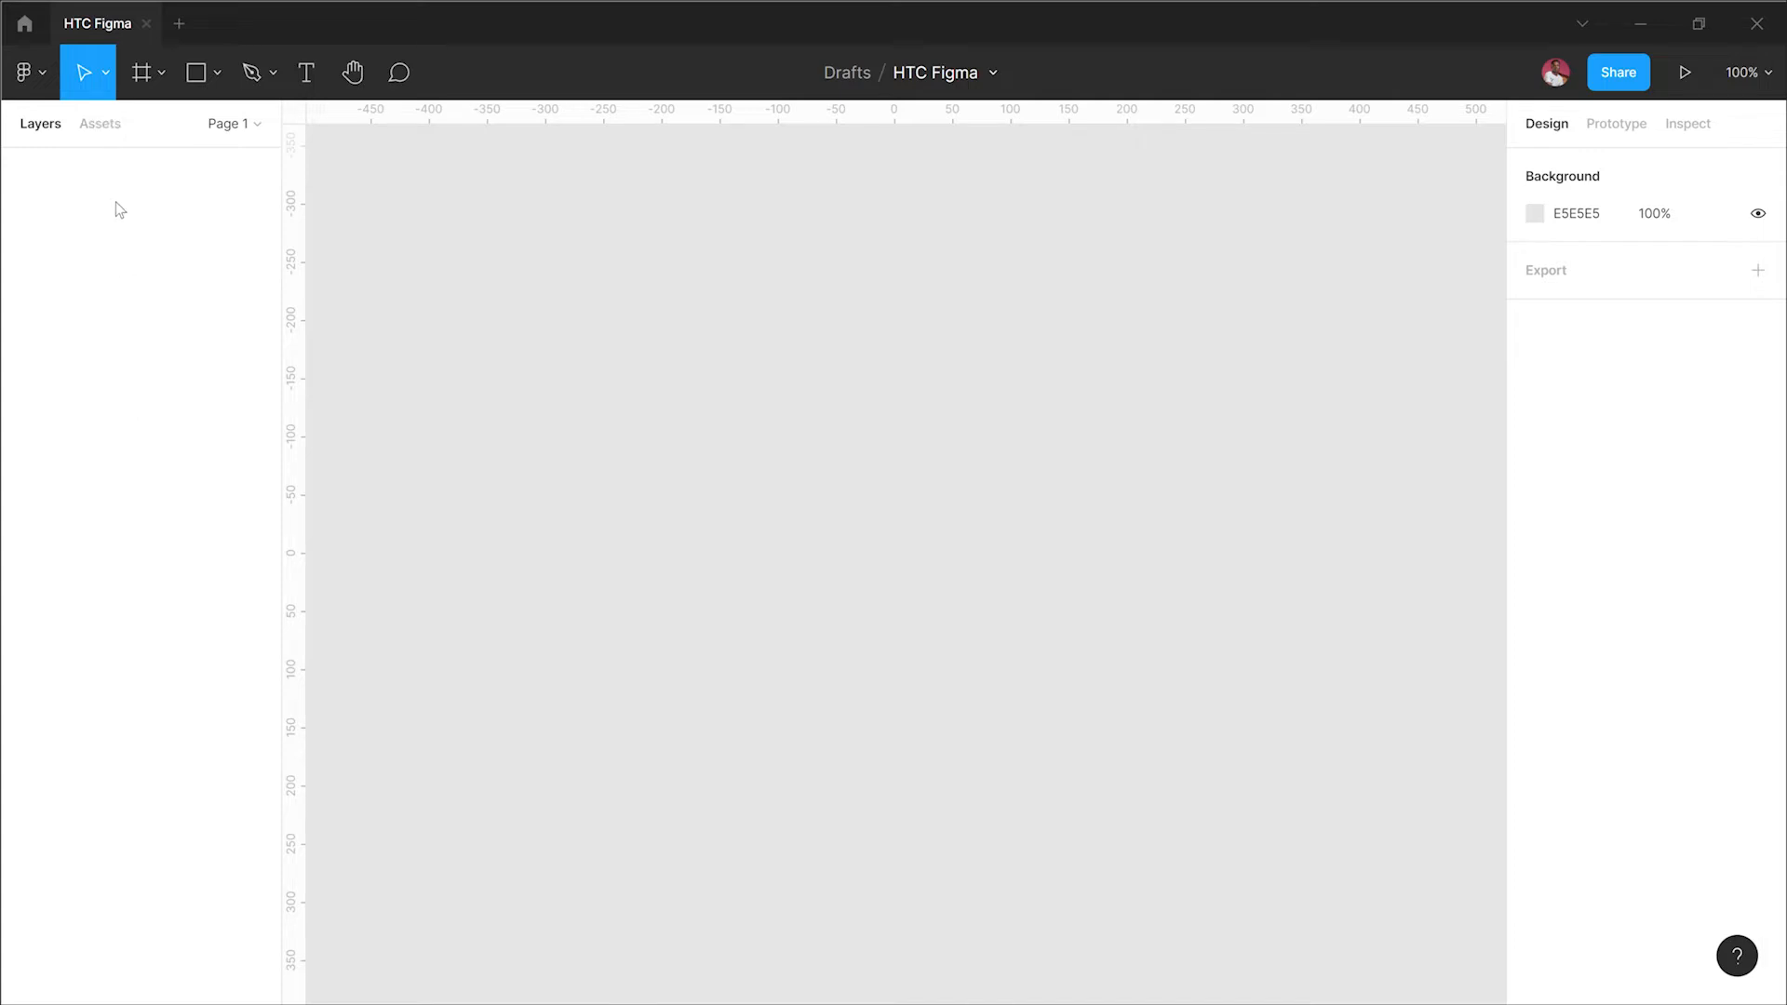
left_click(96, 131)
left_click(11, 130)
left_click(1746, 74)
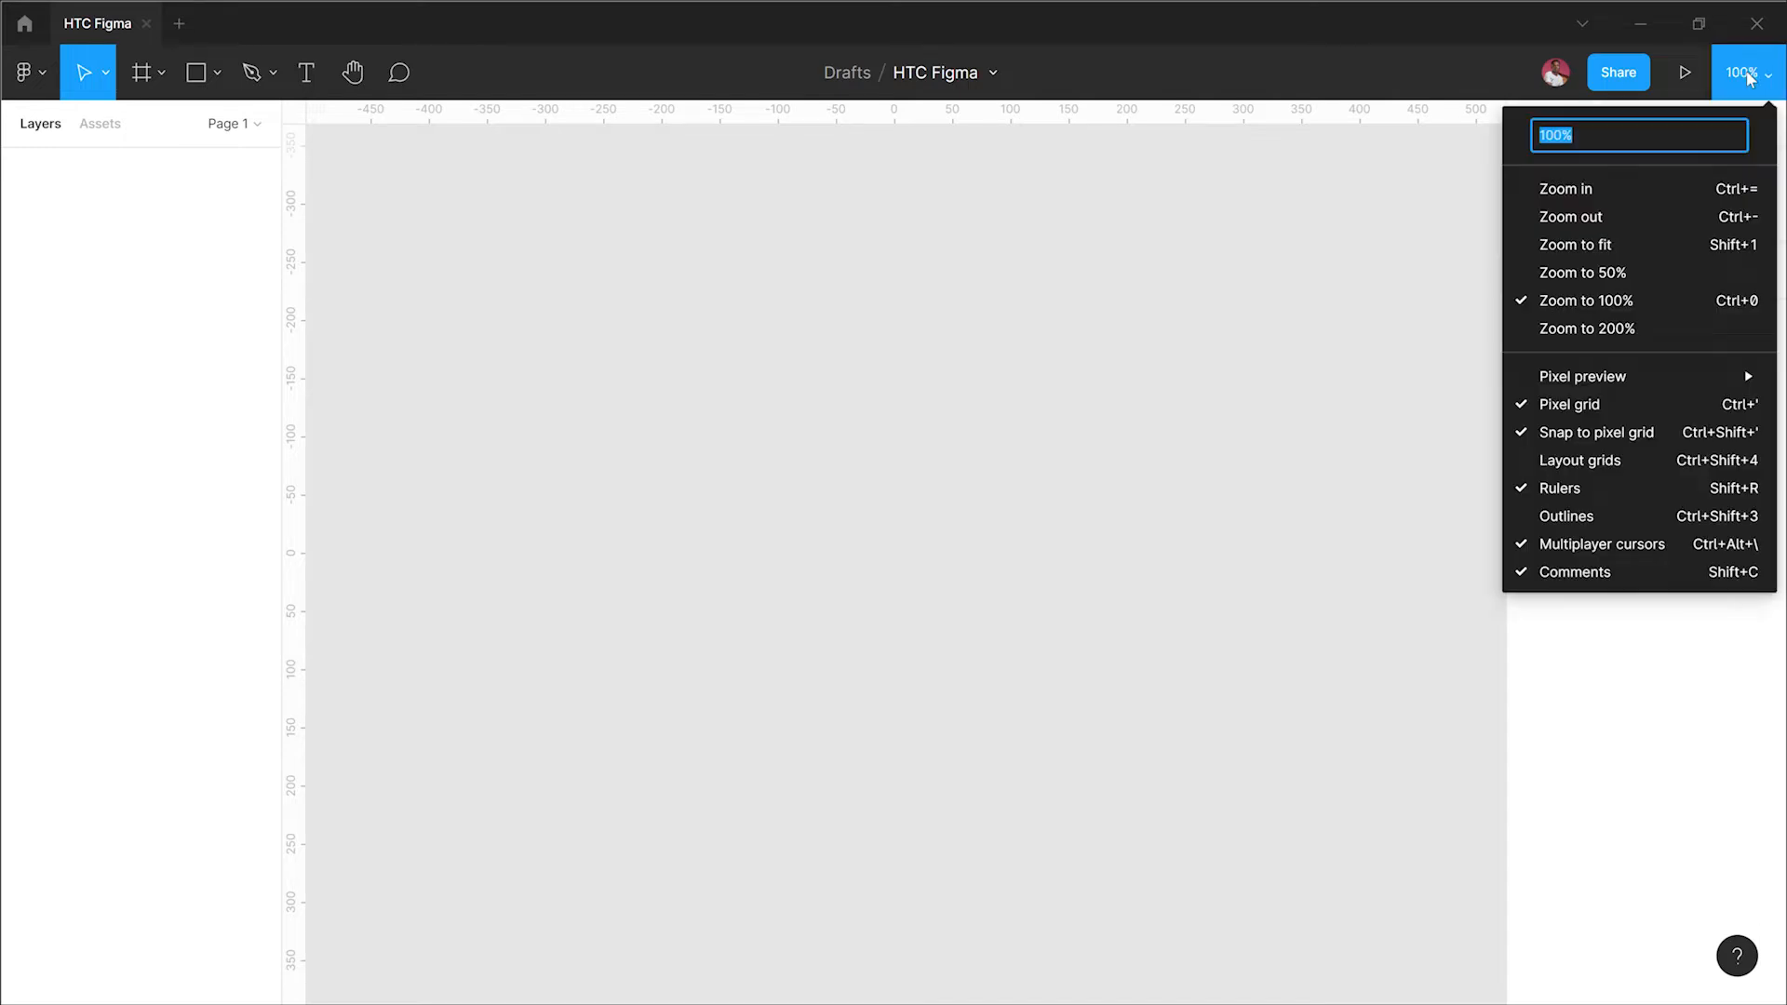
left_click(1307, 360)
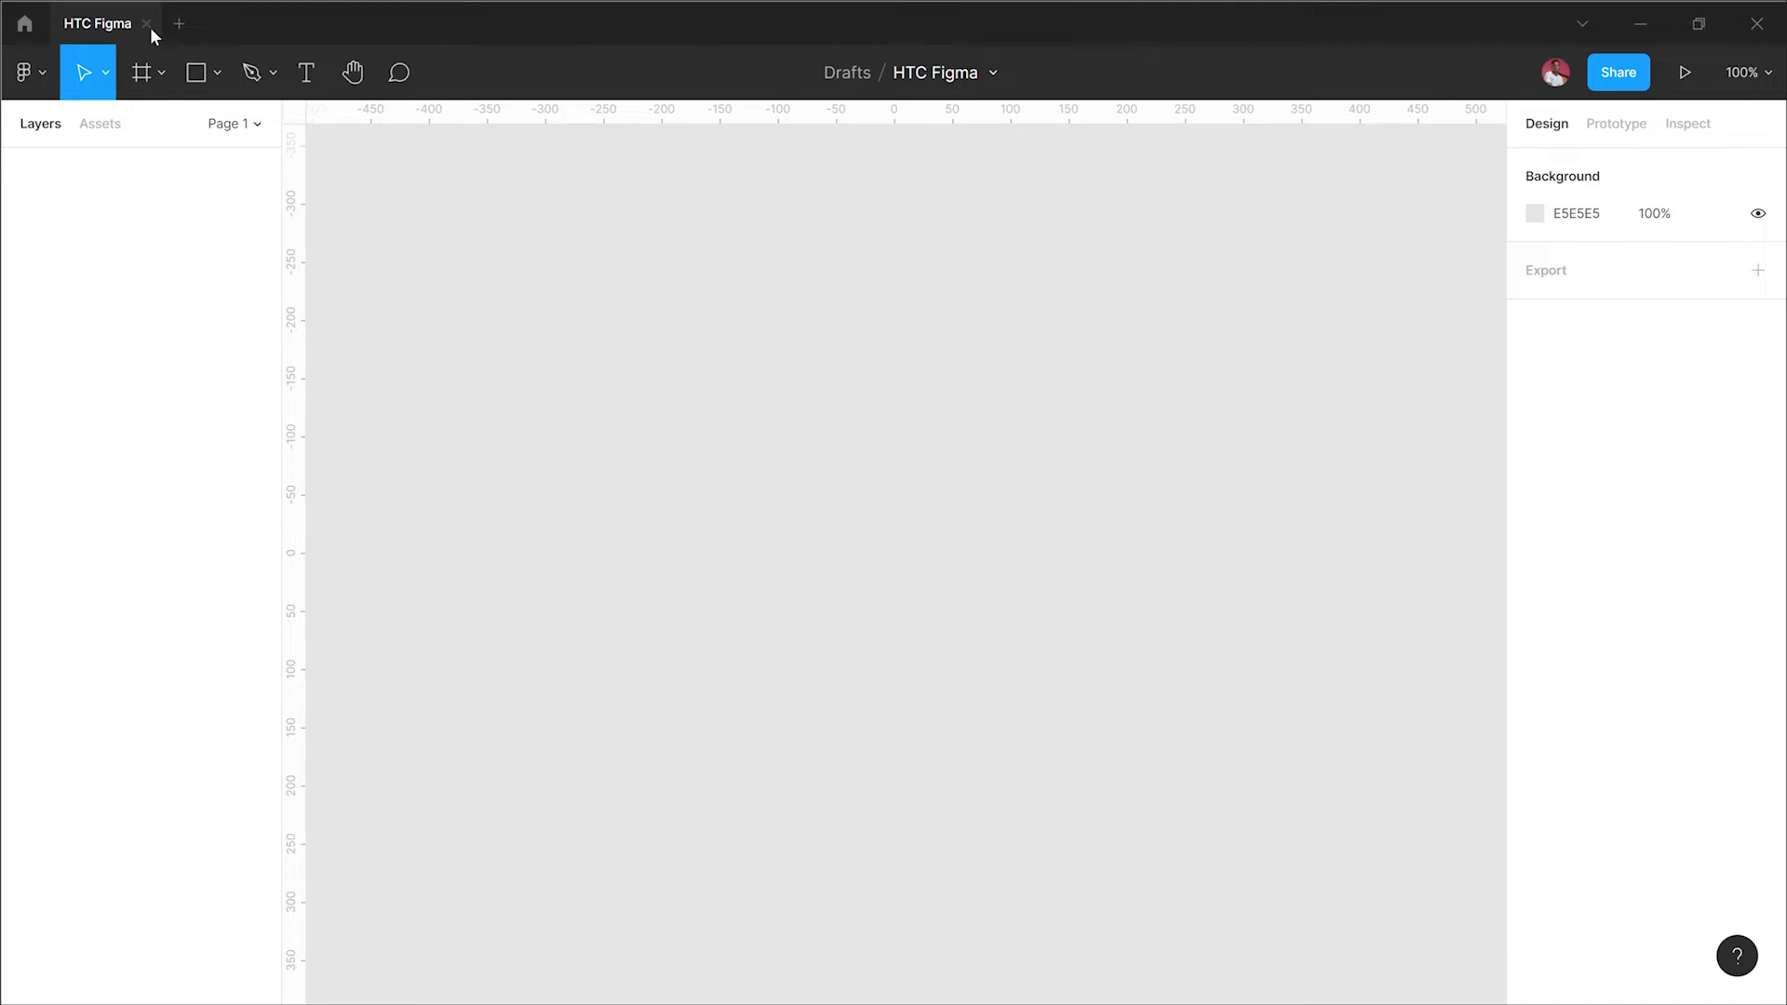
Step: Browse the Frame tool's preset categories for phone, tablet, desktop and presentation sizes
left_click(140, 75)
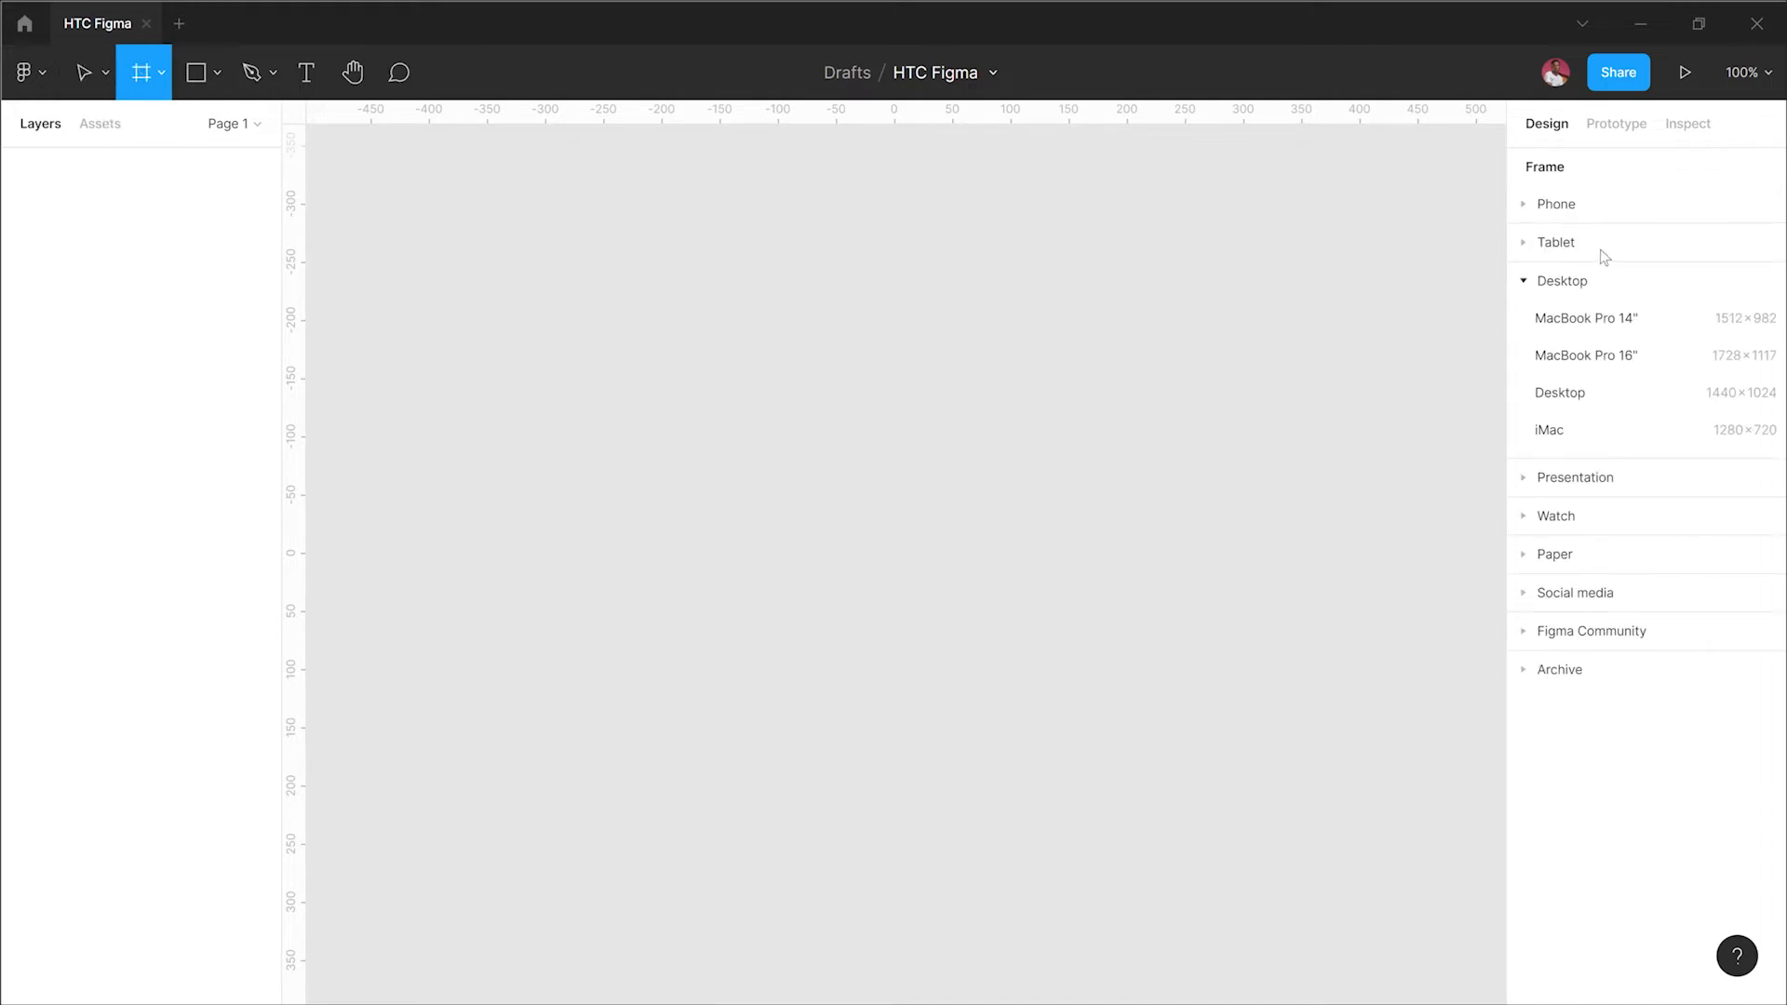
left_click(1531, 281)
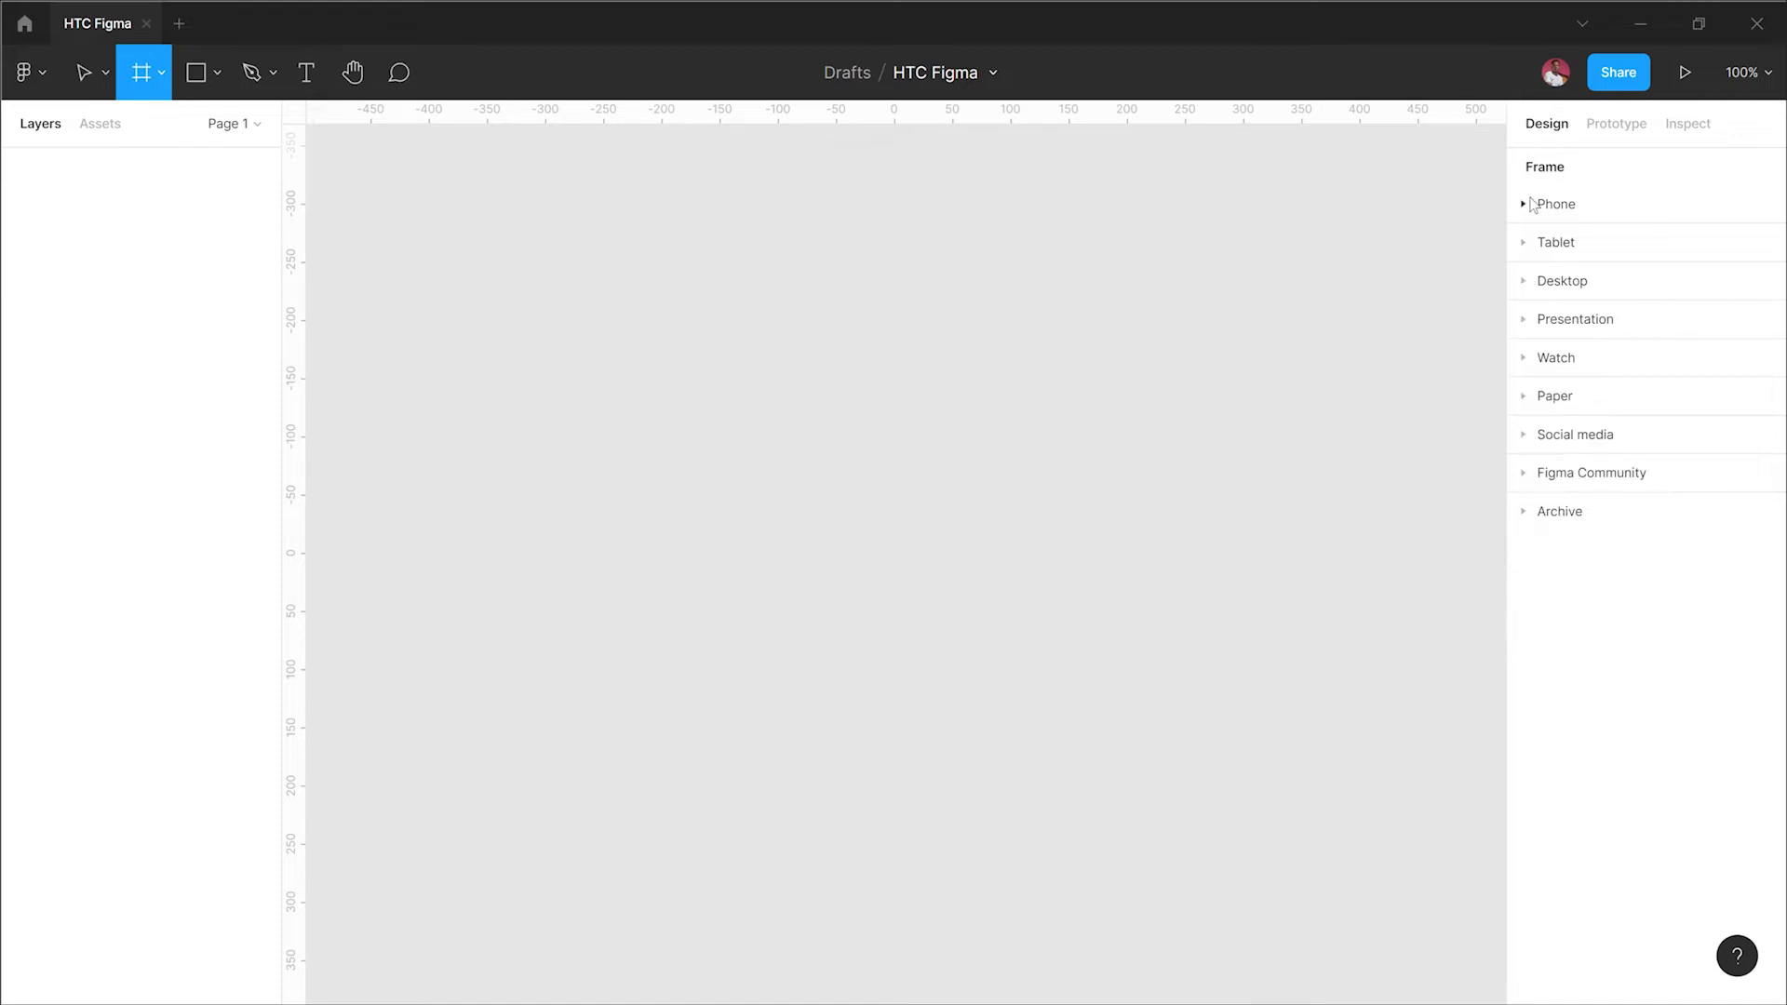
left_click(1531, 204)
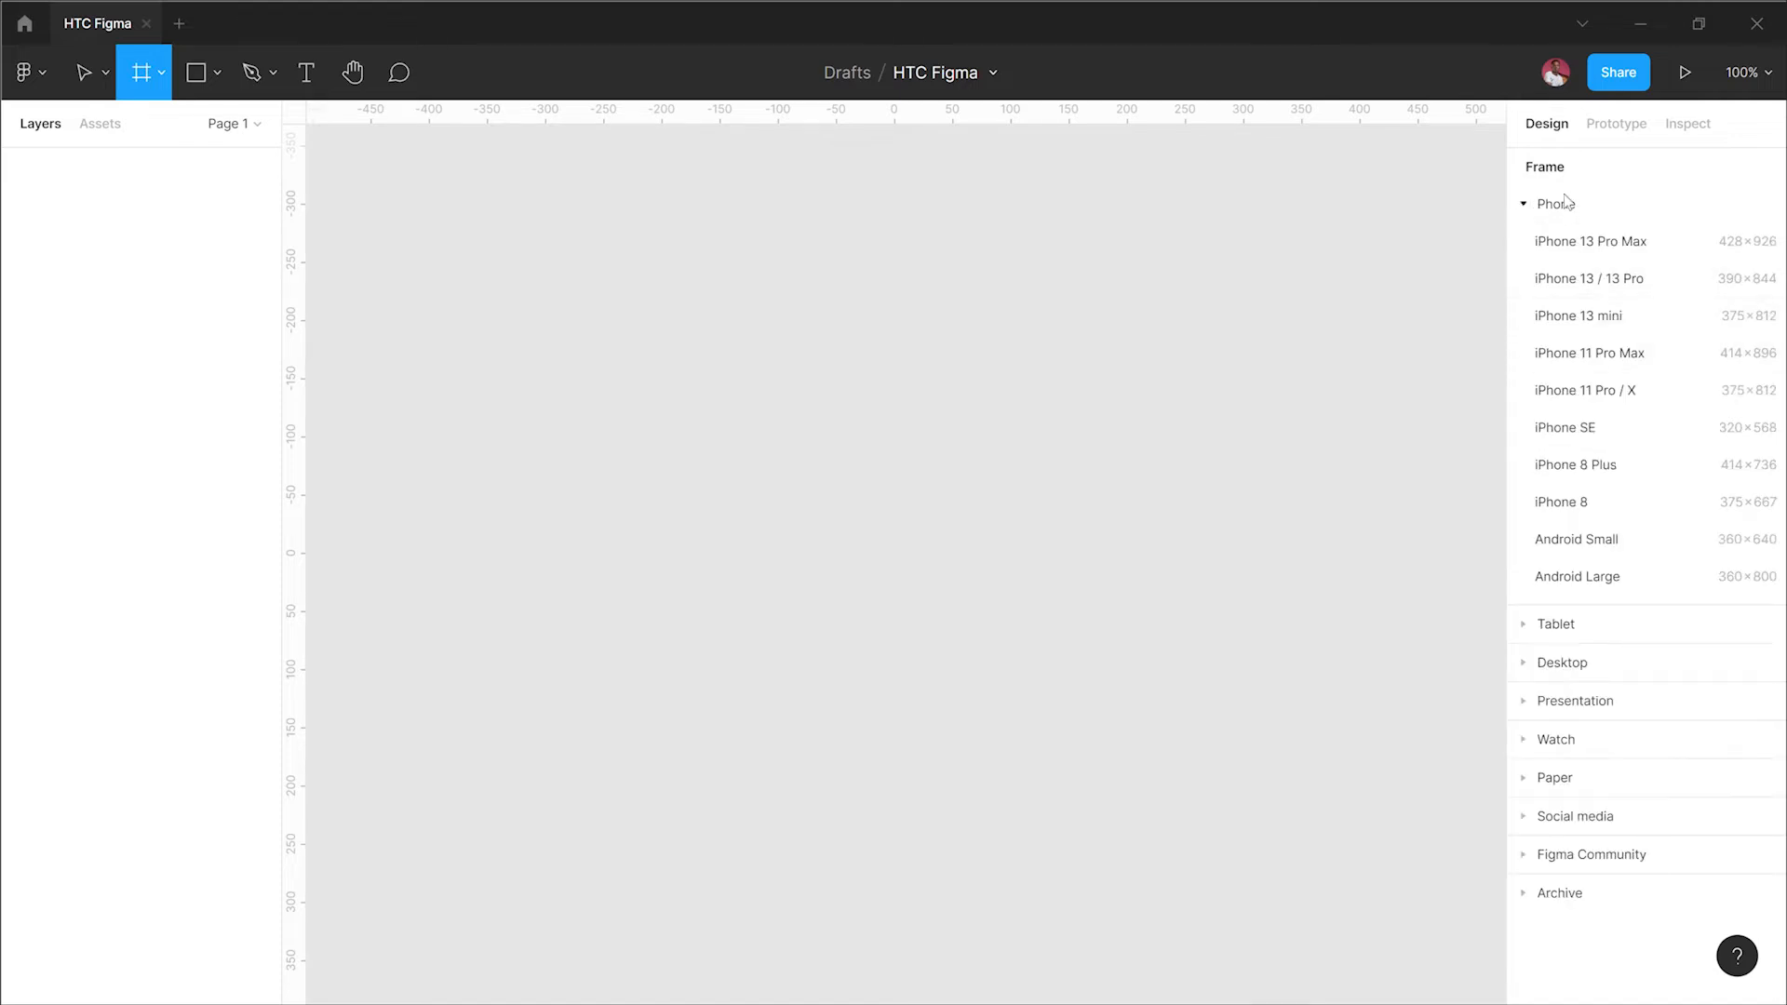
left_click(1534, 204)
left_click(1525, 249)
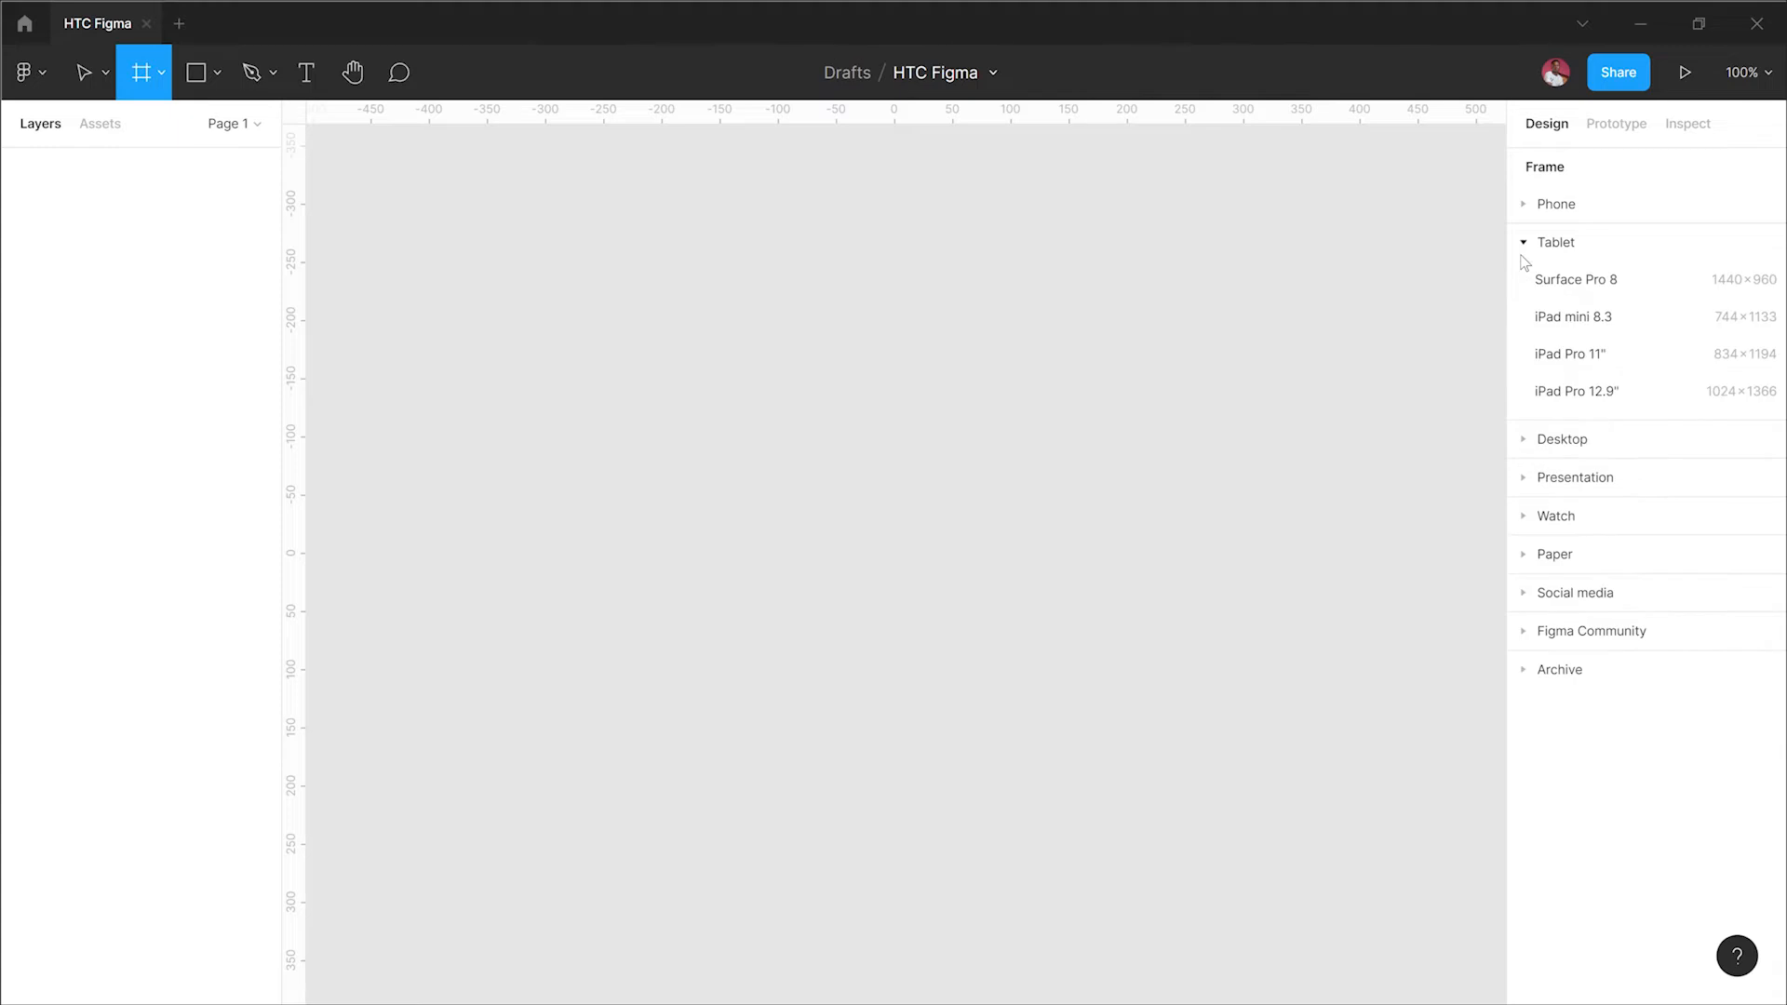
left_click(1524, 249)
left_click(1531, 282)
left_click(1534, 281)
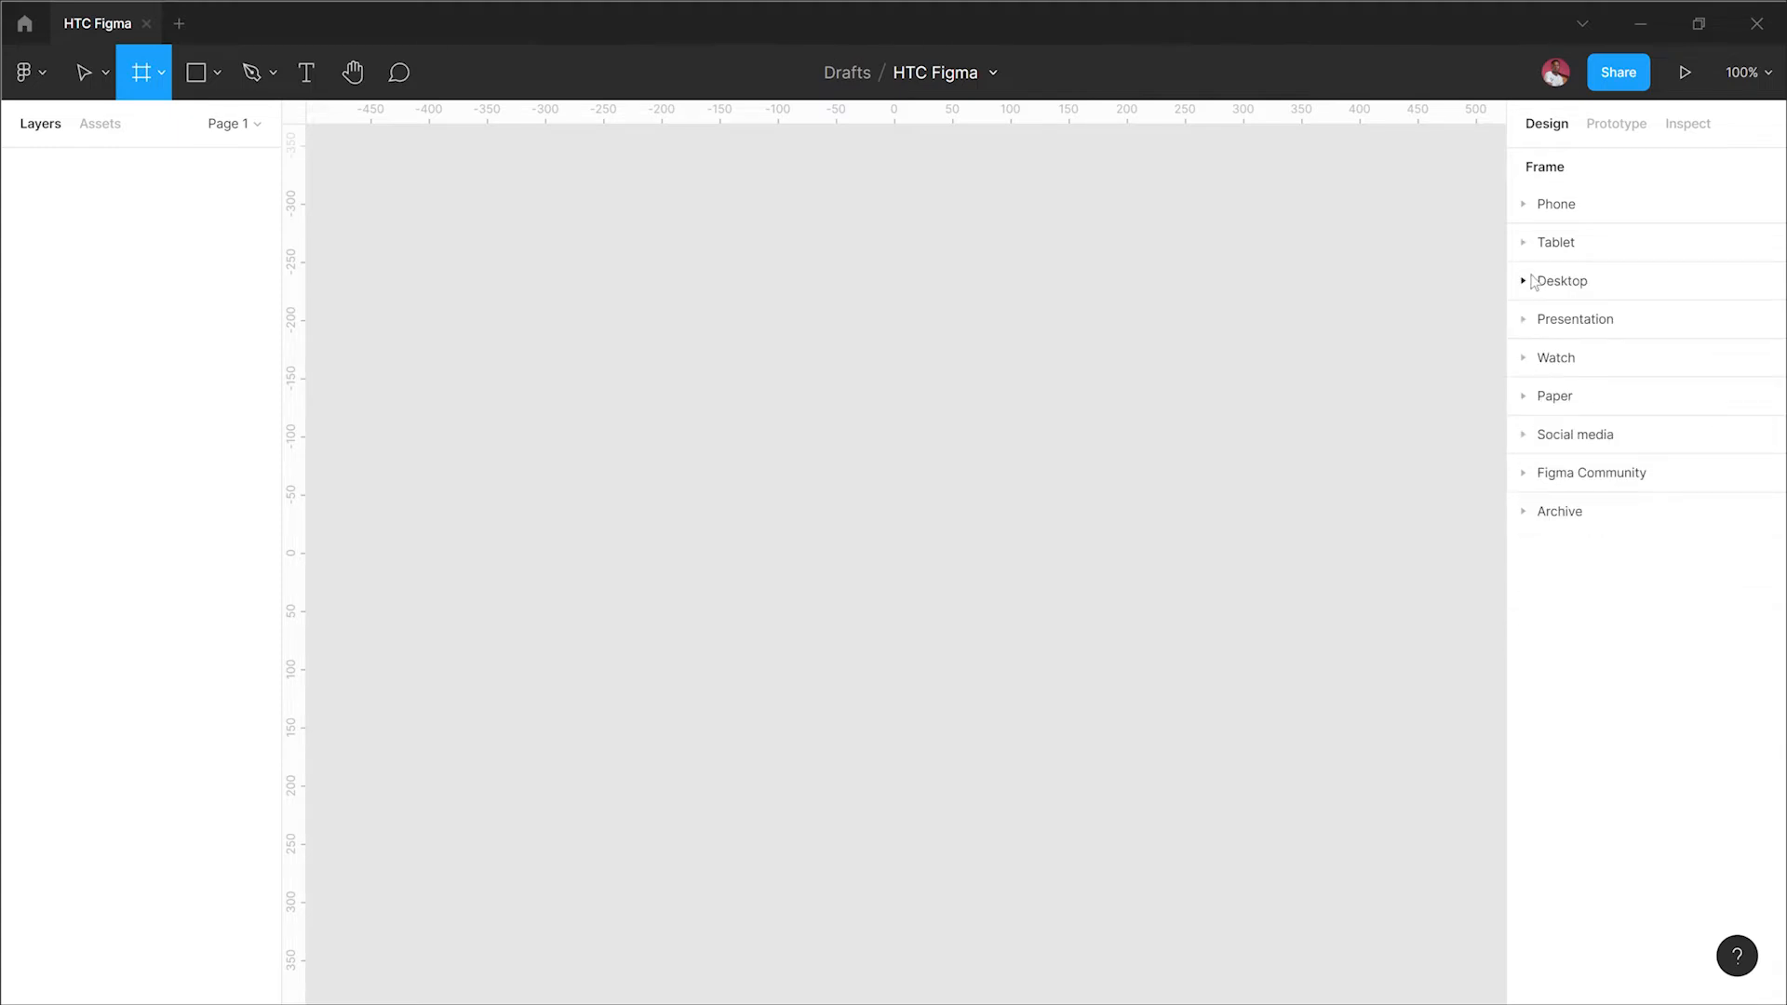
left_click(1525, 321)
left_click(1525, 323)
Step: Draw a frame about 580 × 530 on the canvas and delete it
left_click_drag(560, 214, 1244, 846)
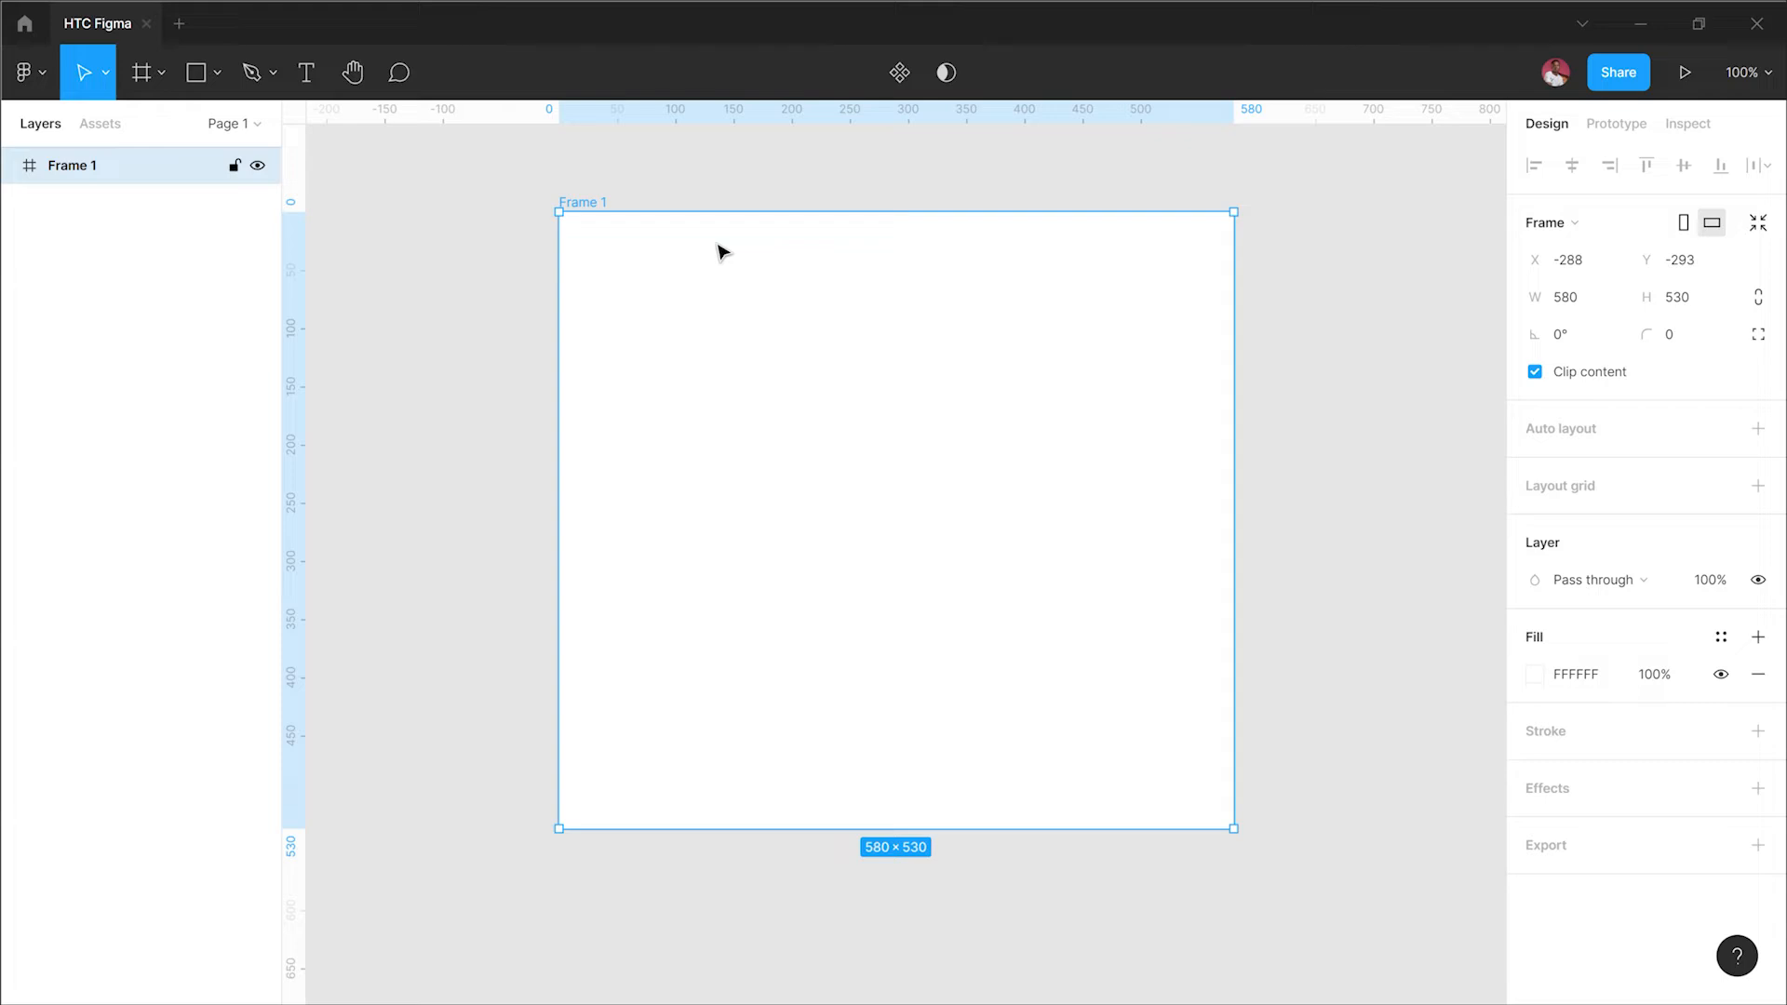
key("Delete")
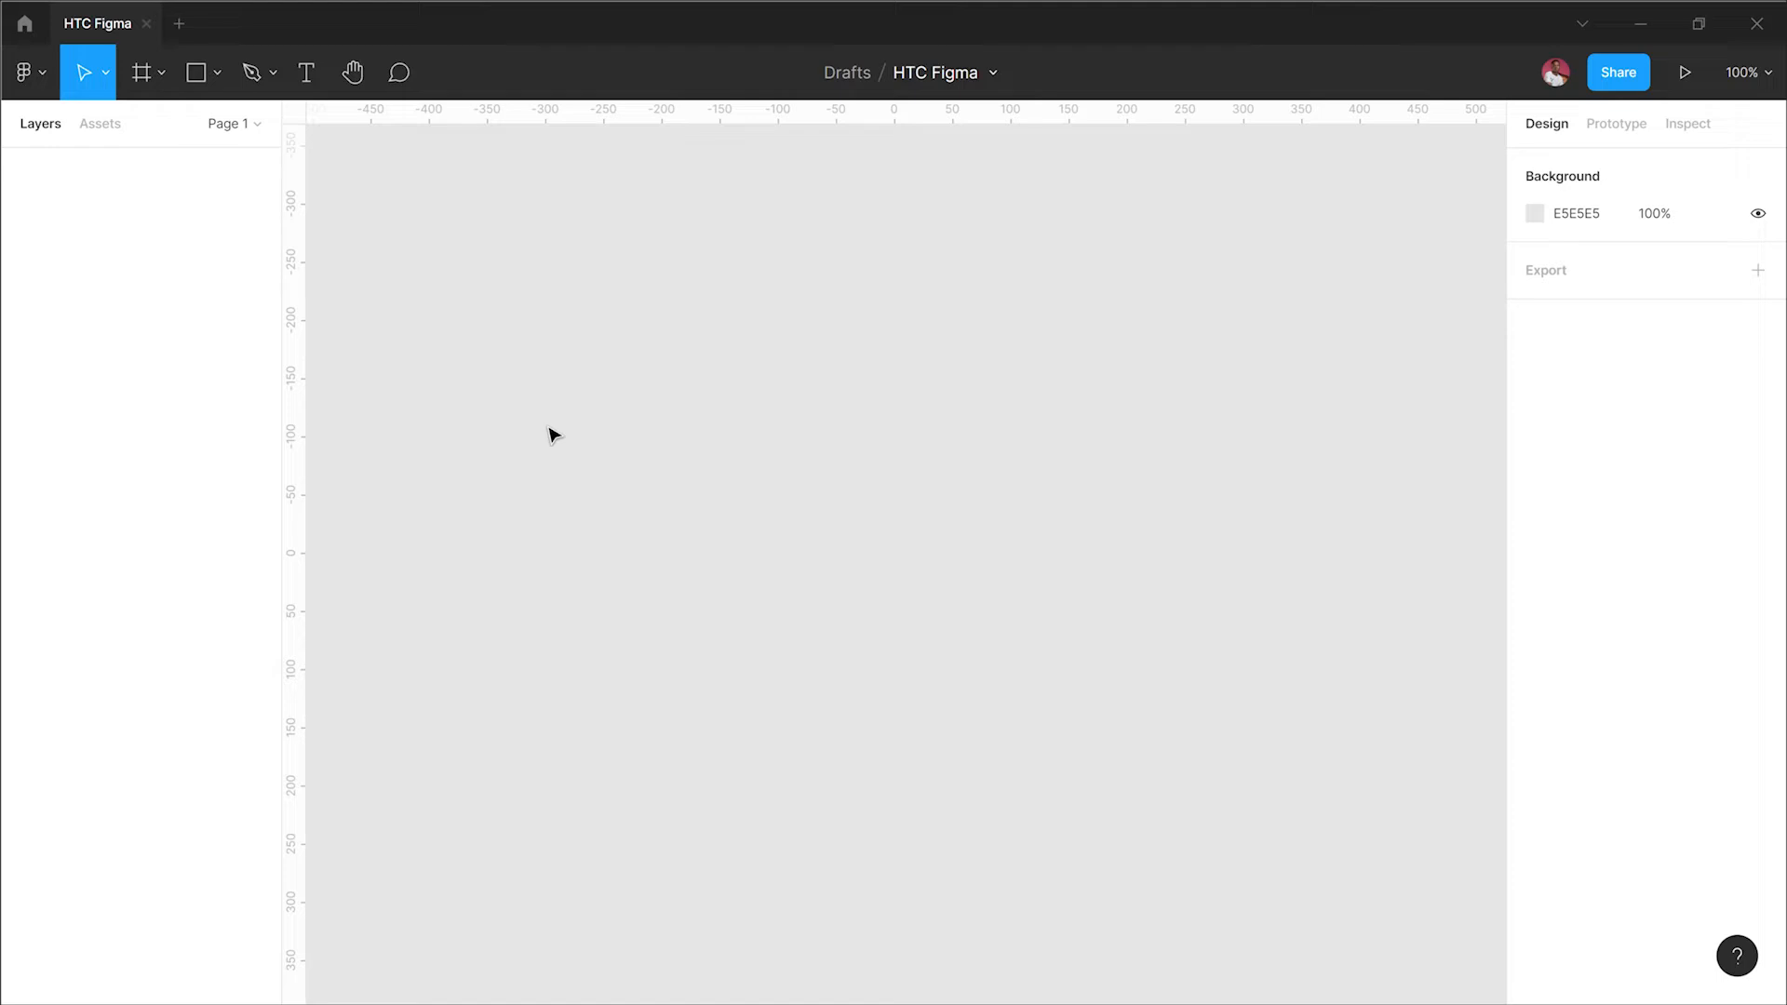
Step: Add three Desktop 1440 × 1024 frames side by side using the Frame tool presets
key("f")
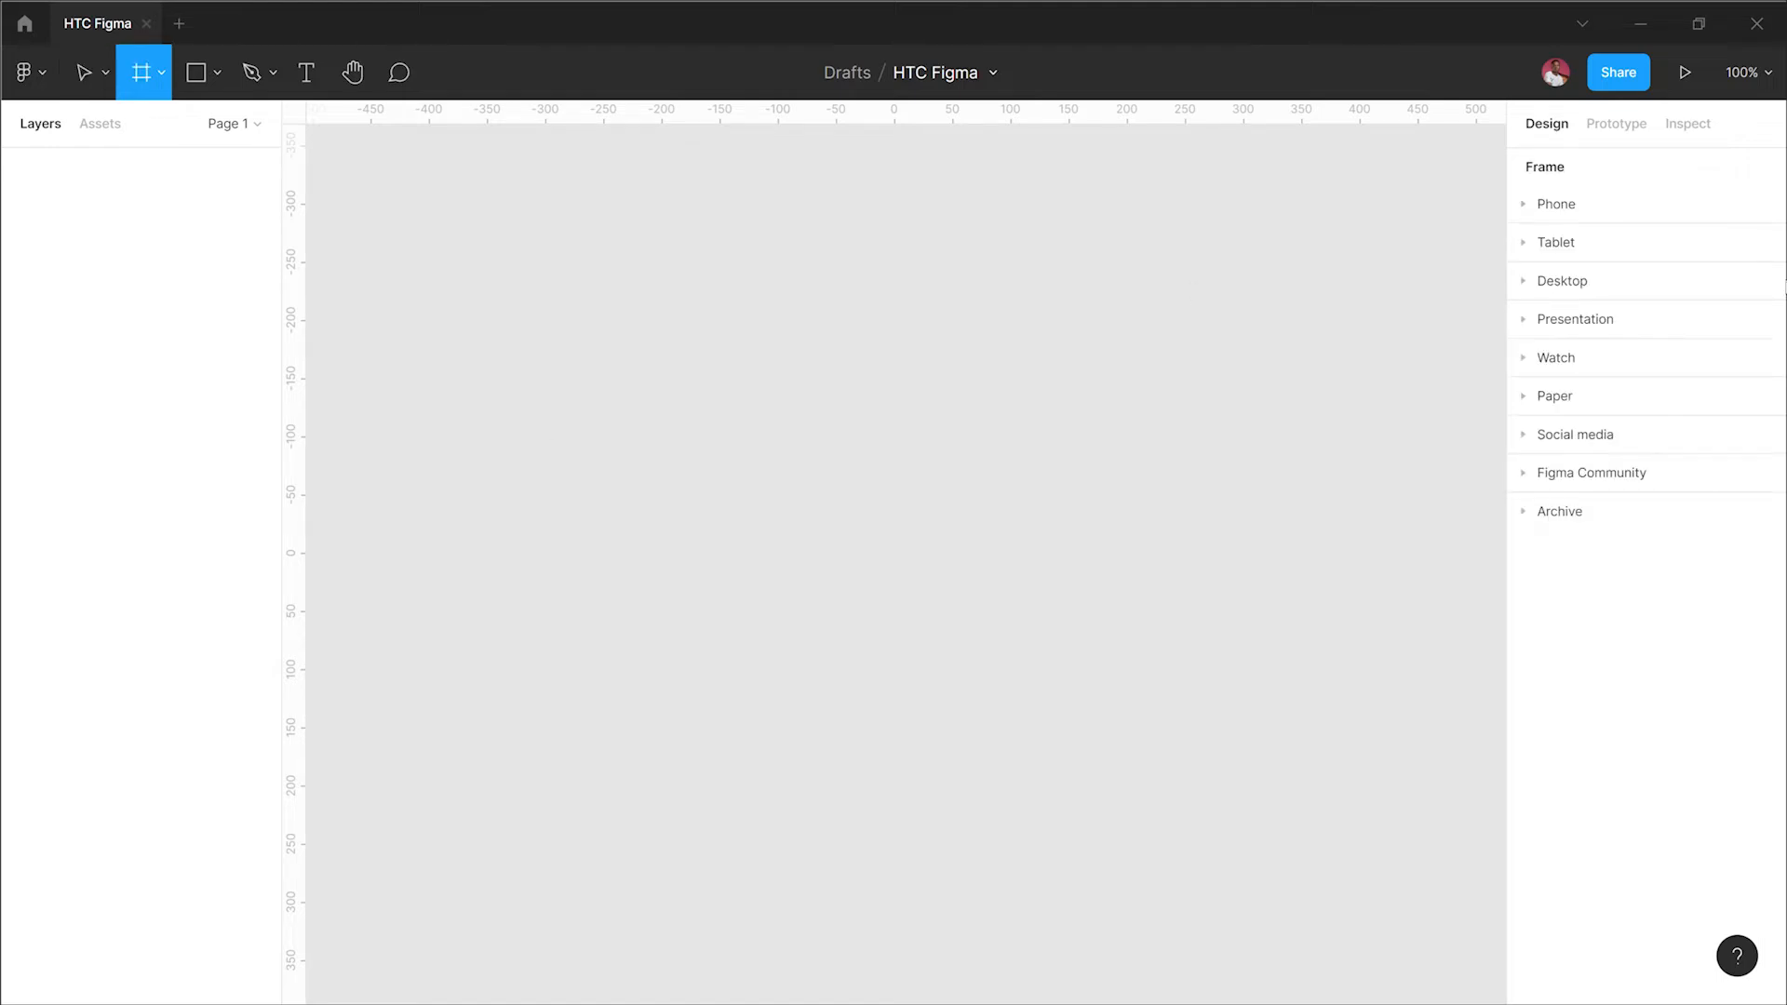
left_click(1545, 290)
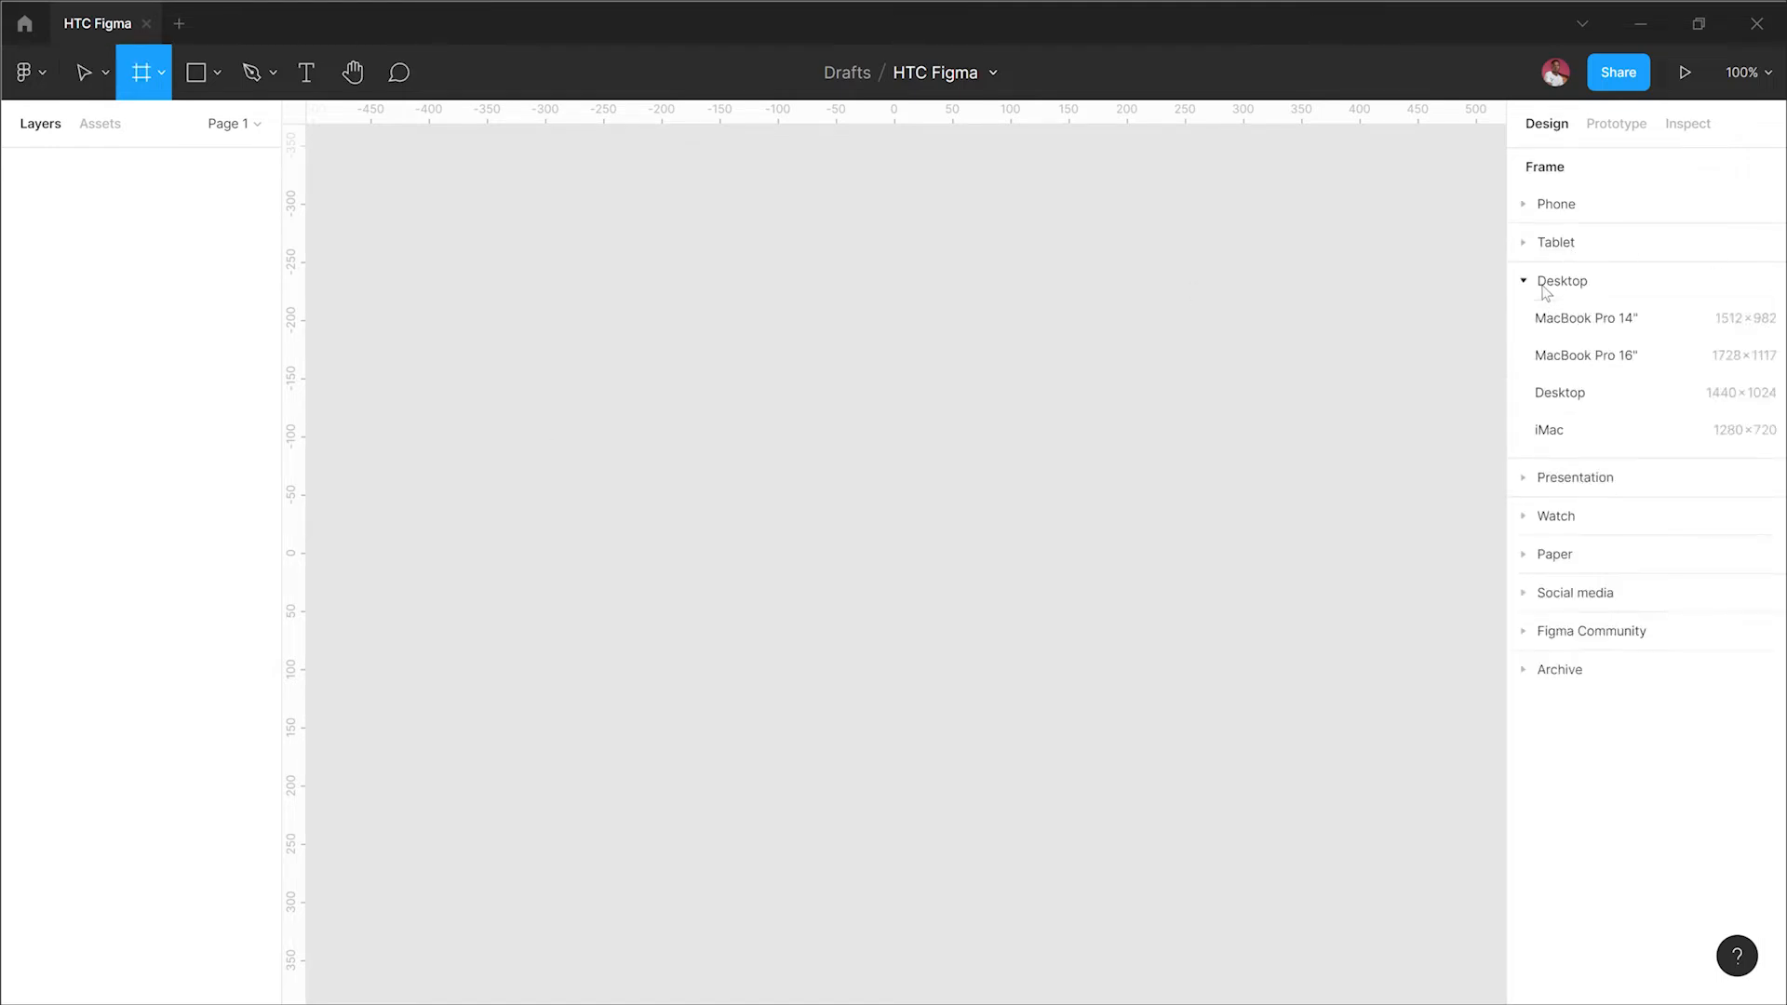
left_click(1579, 398)
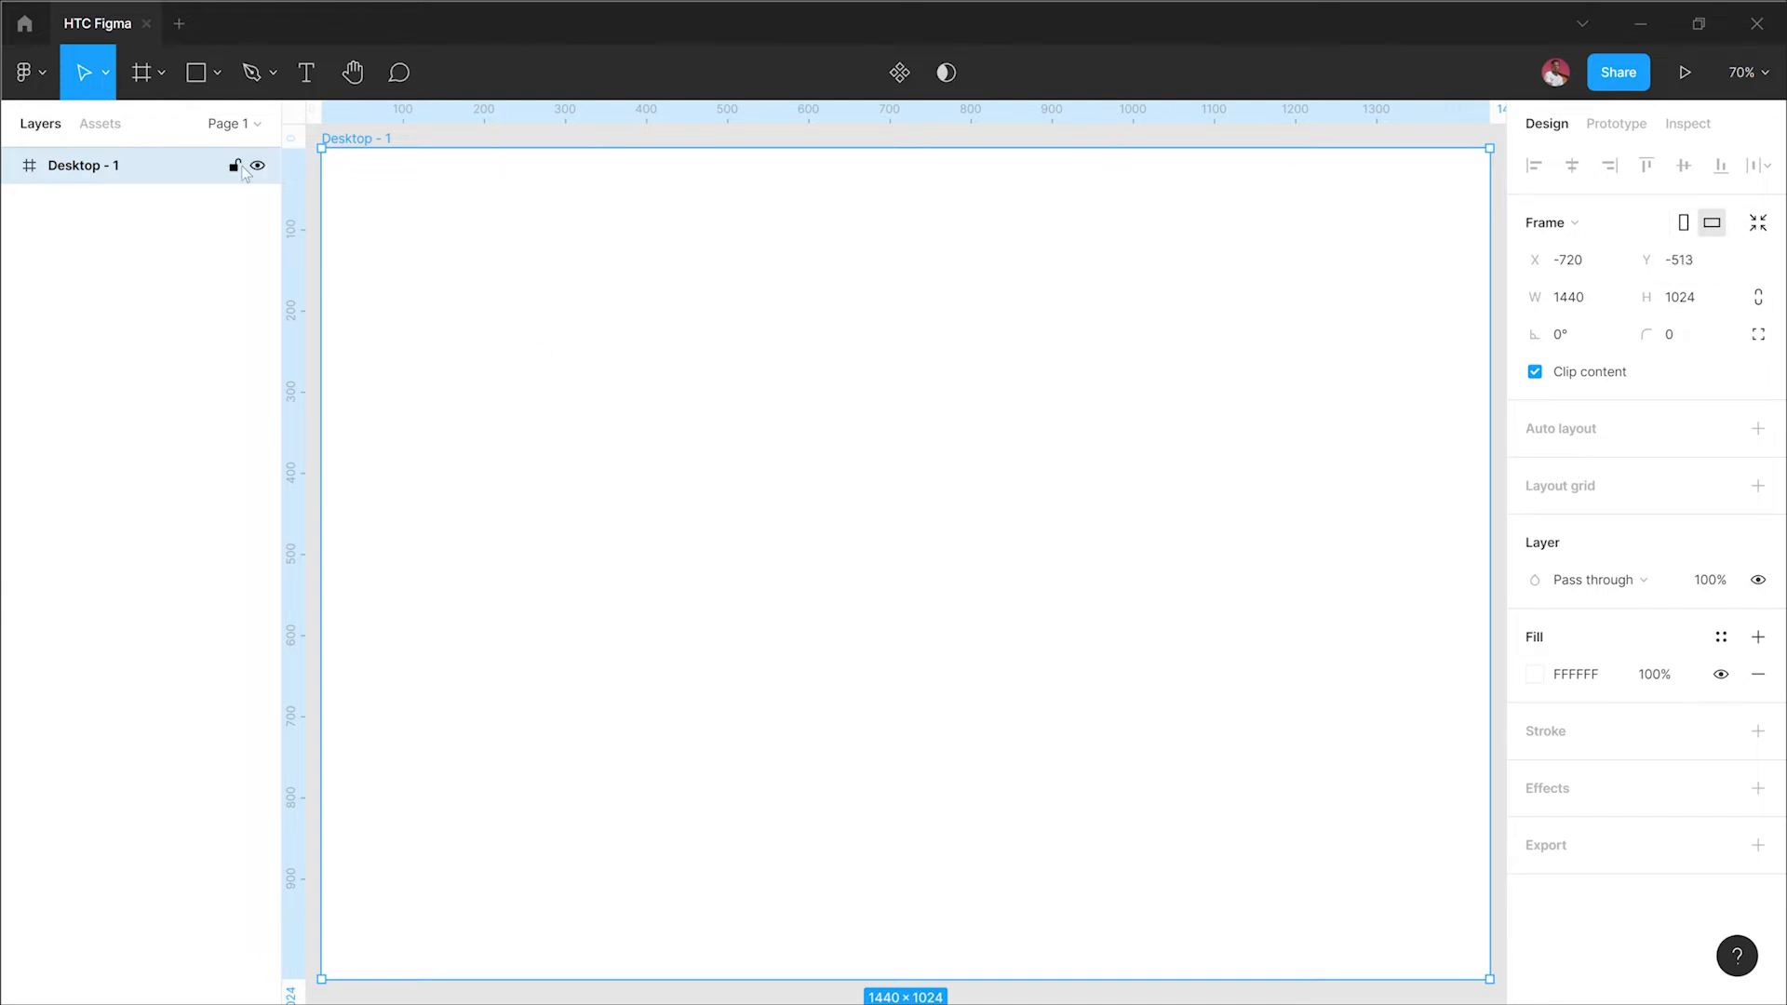
left_click(142, 82)
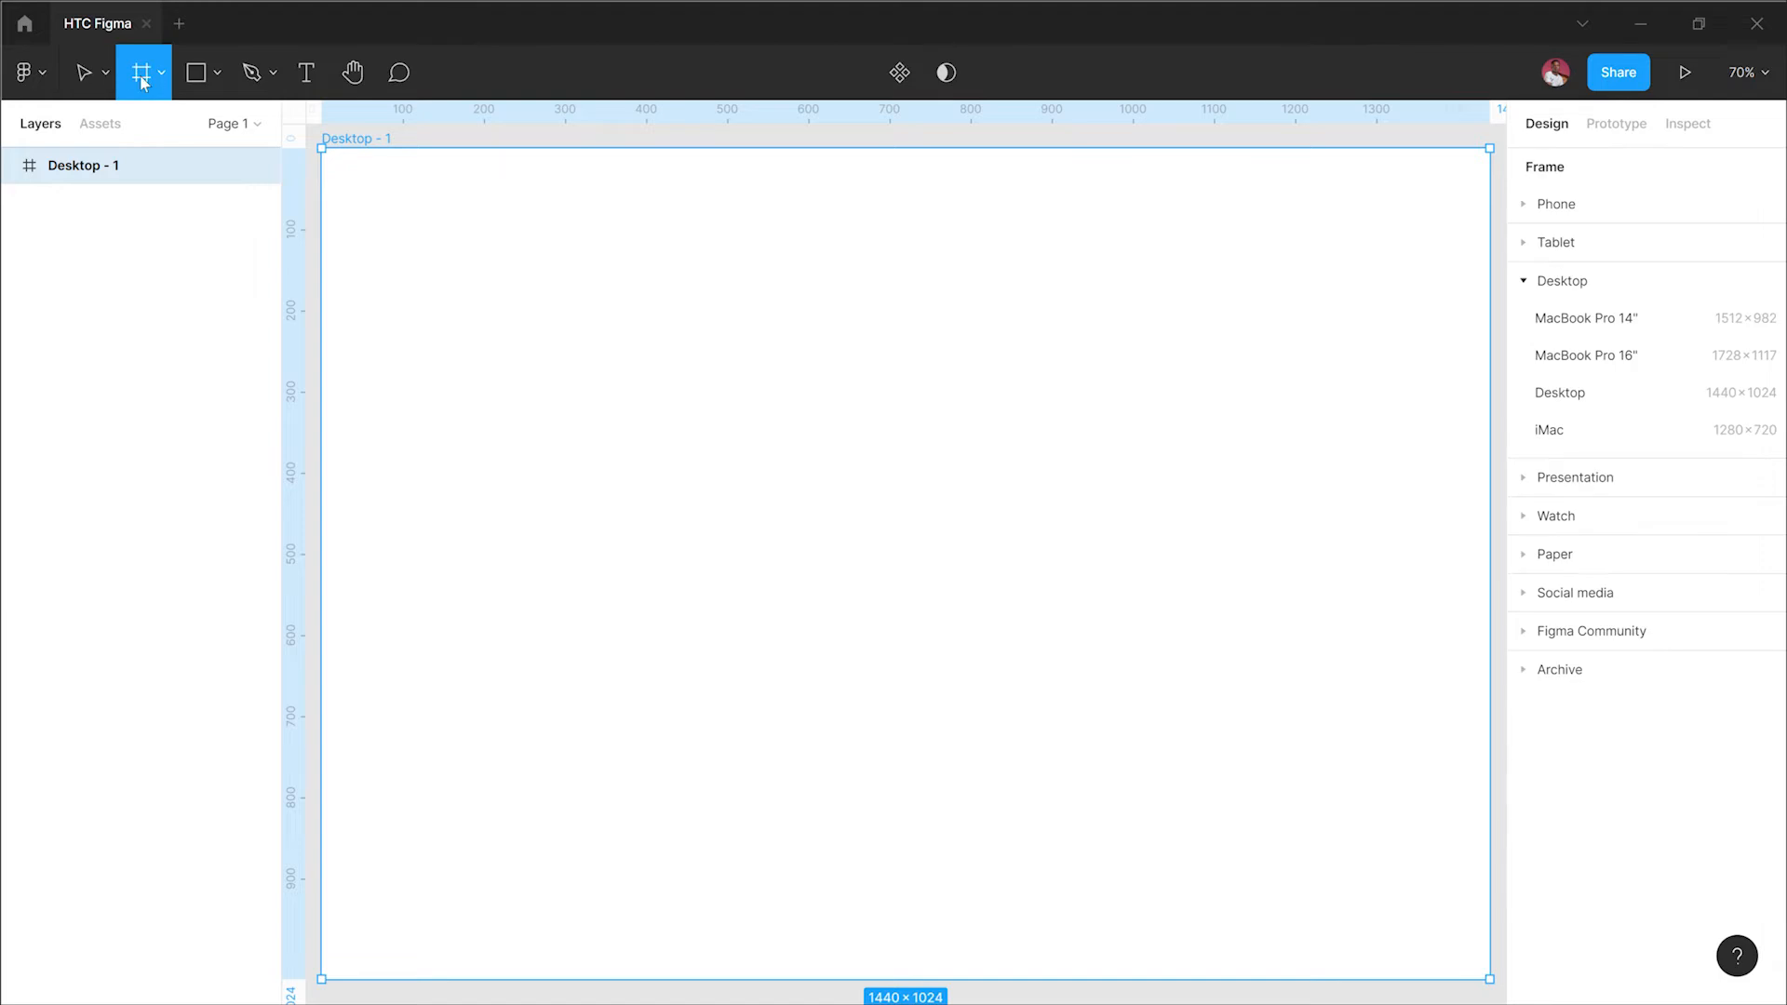
left_click(1597, 393)
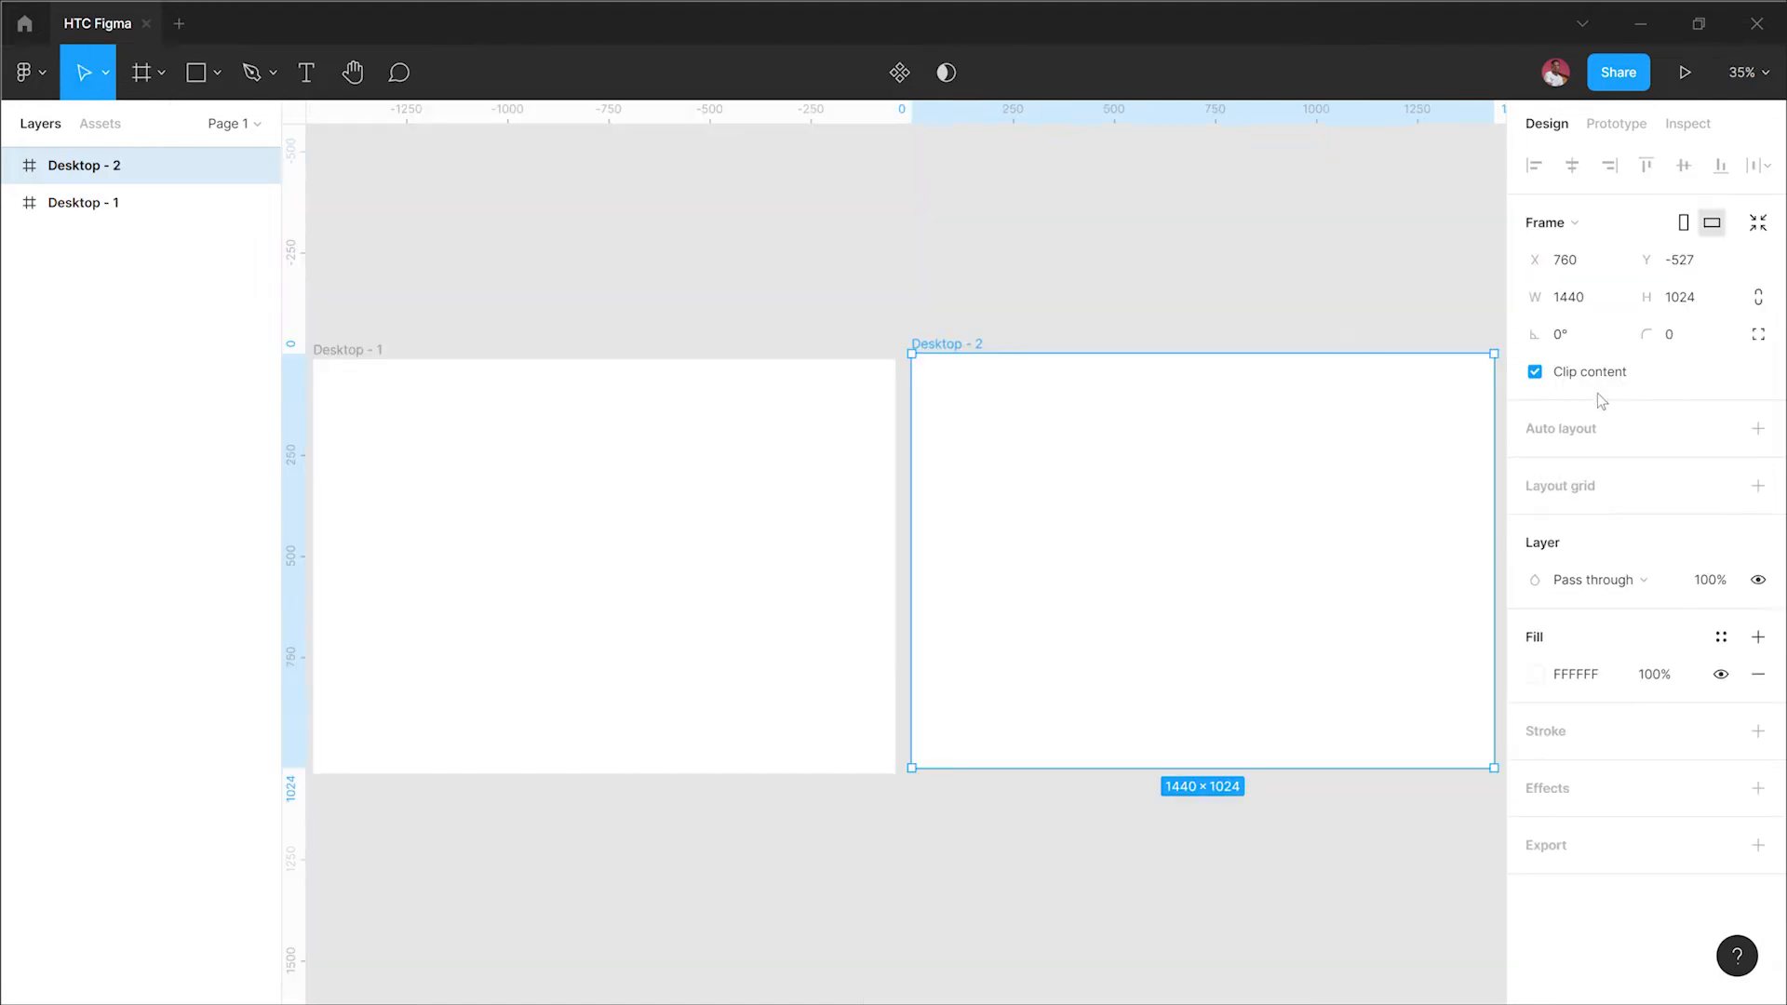
left_click(143, 84)
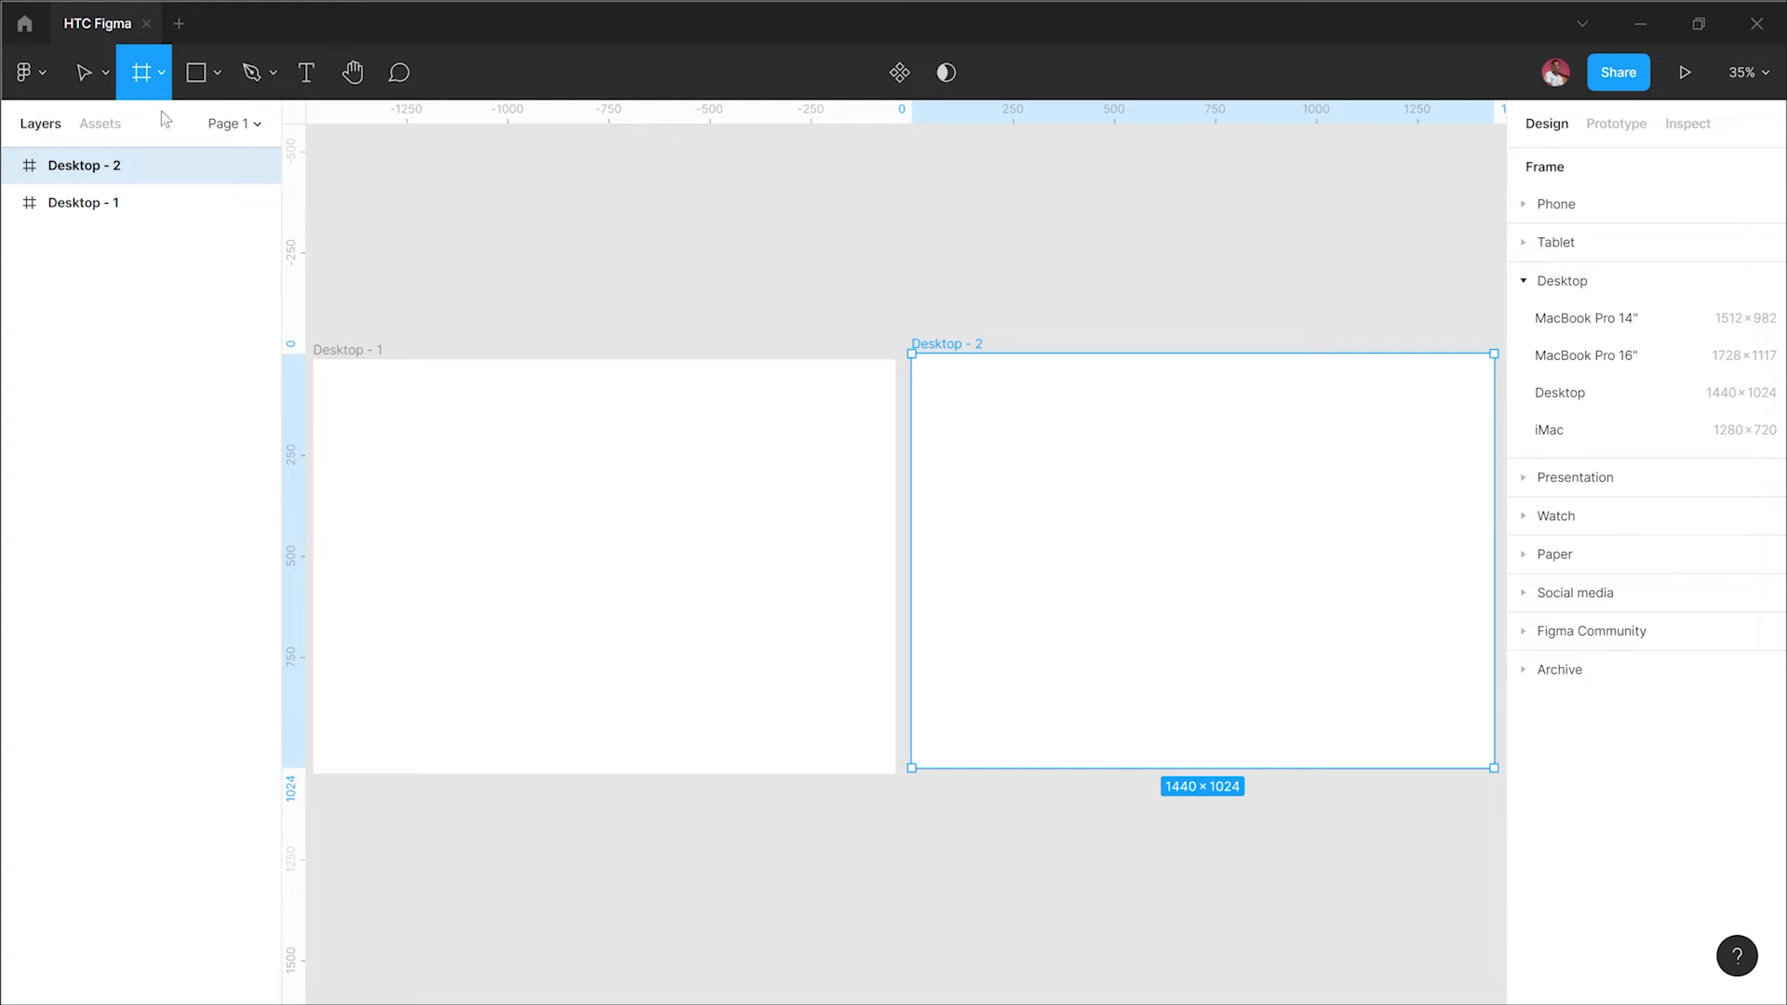
left_click(1609, 398)
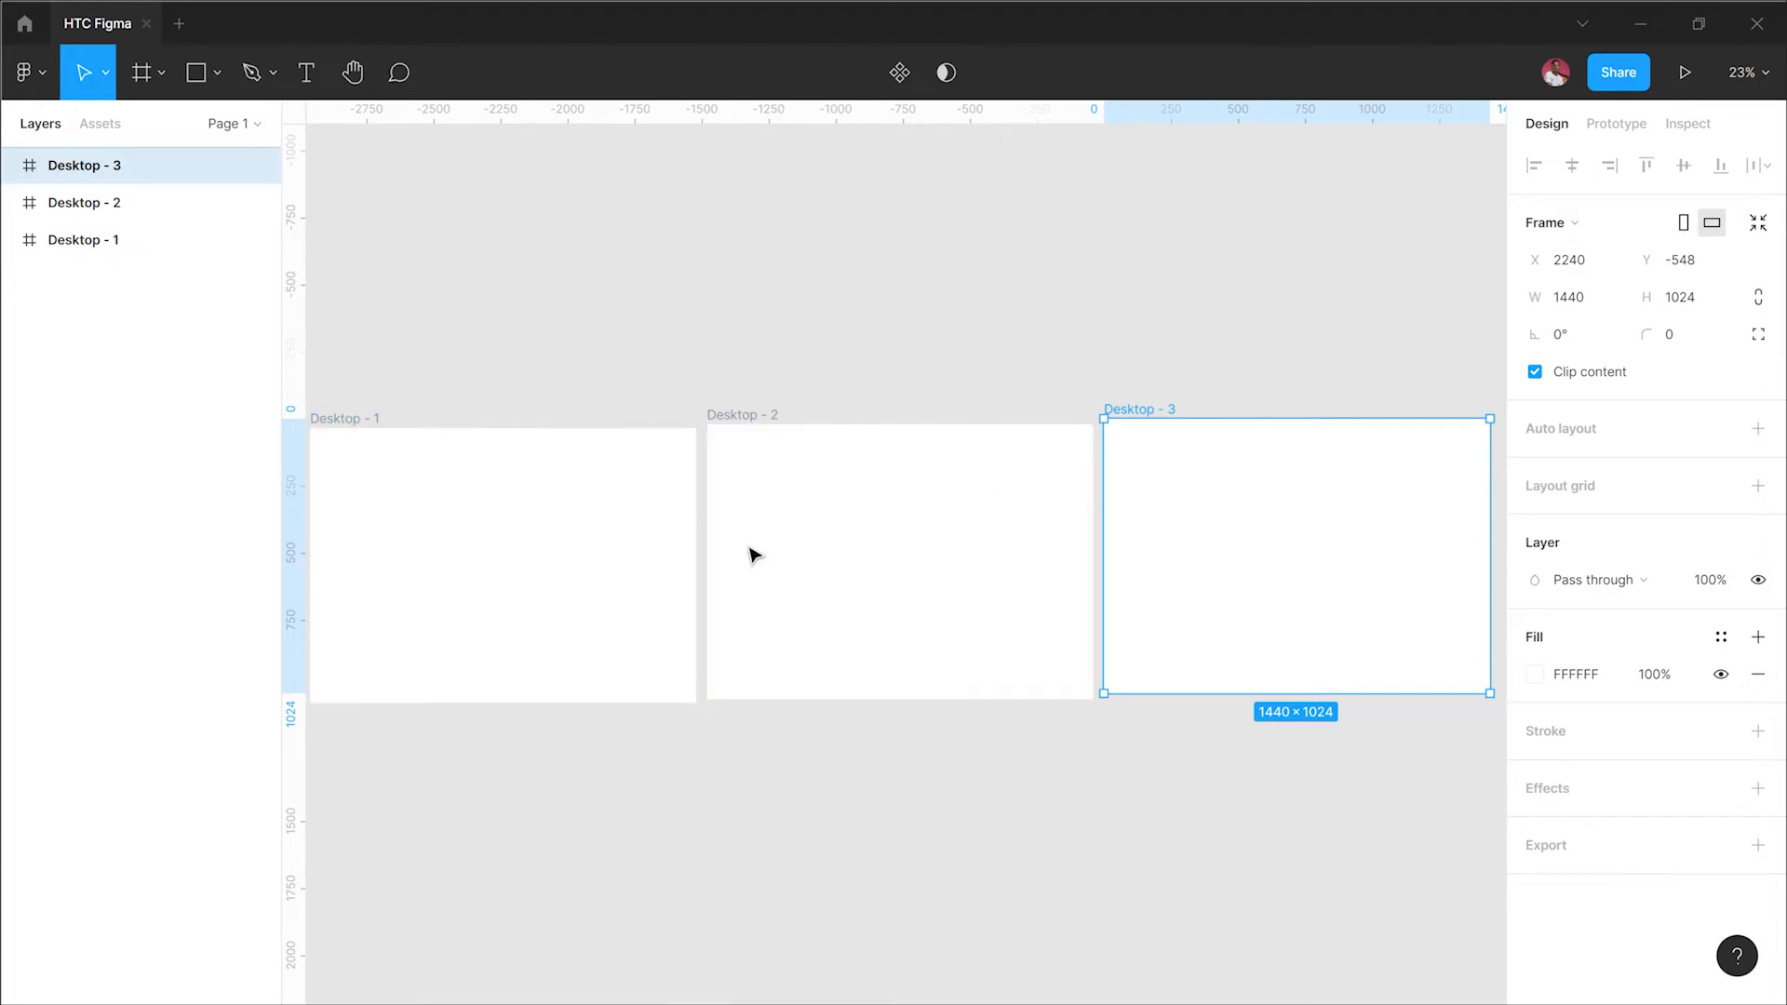
left_click(522, 403)
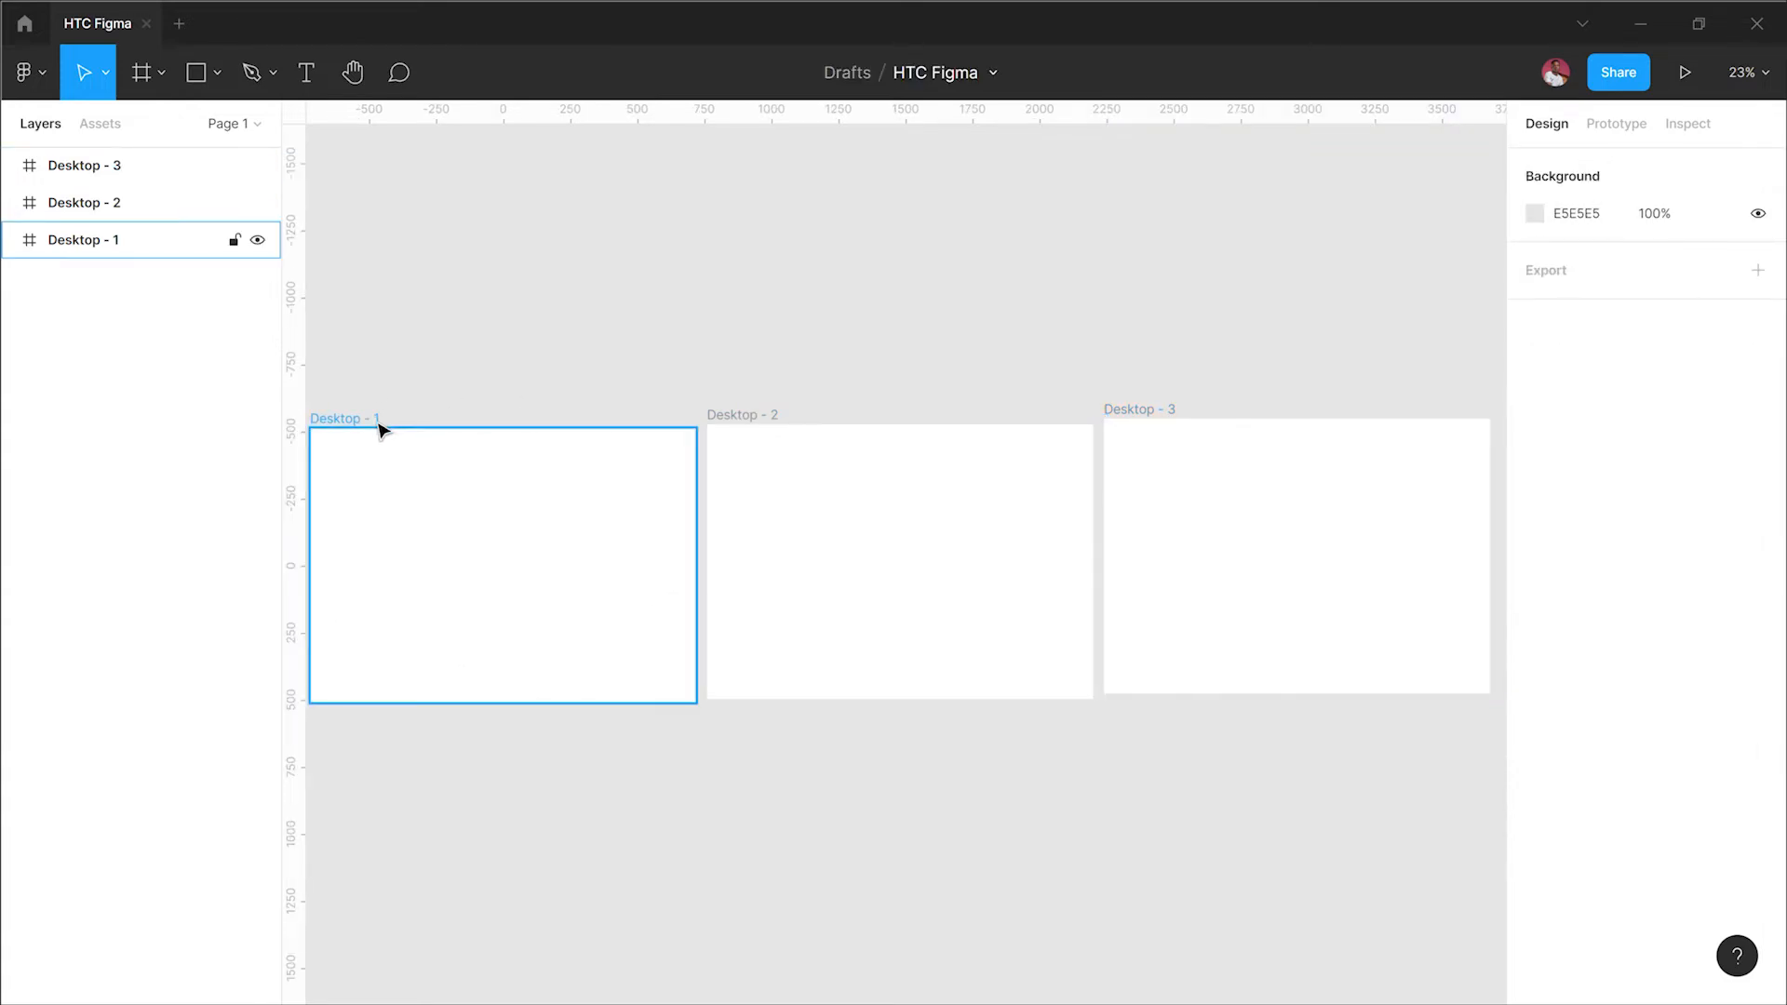
left_click(755, 421)
left_click(1129, 408)
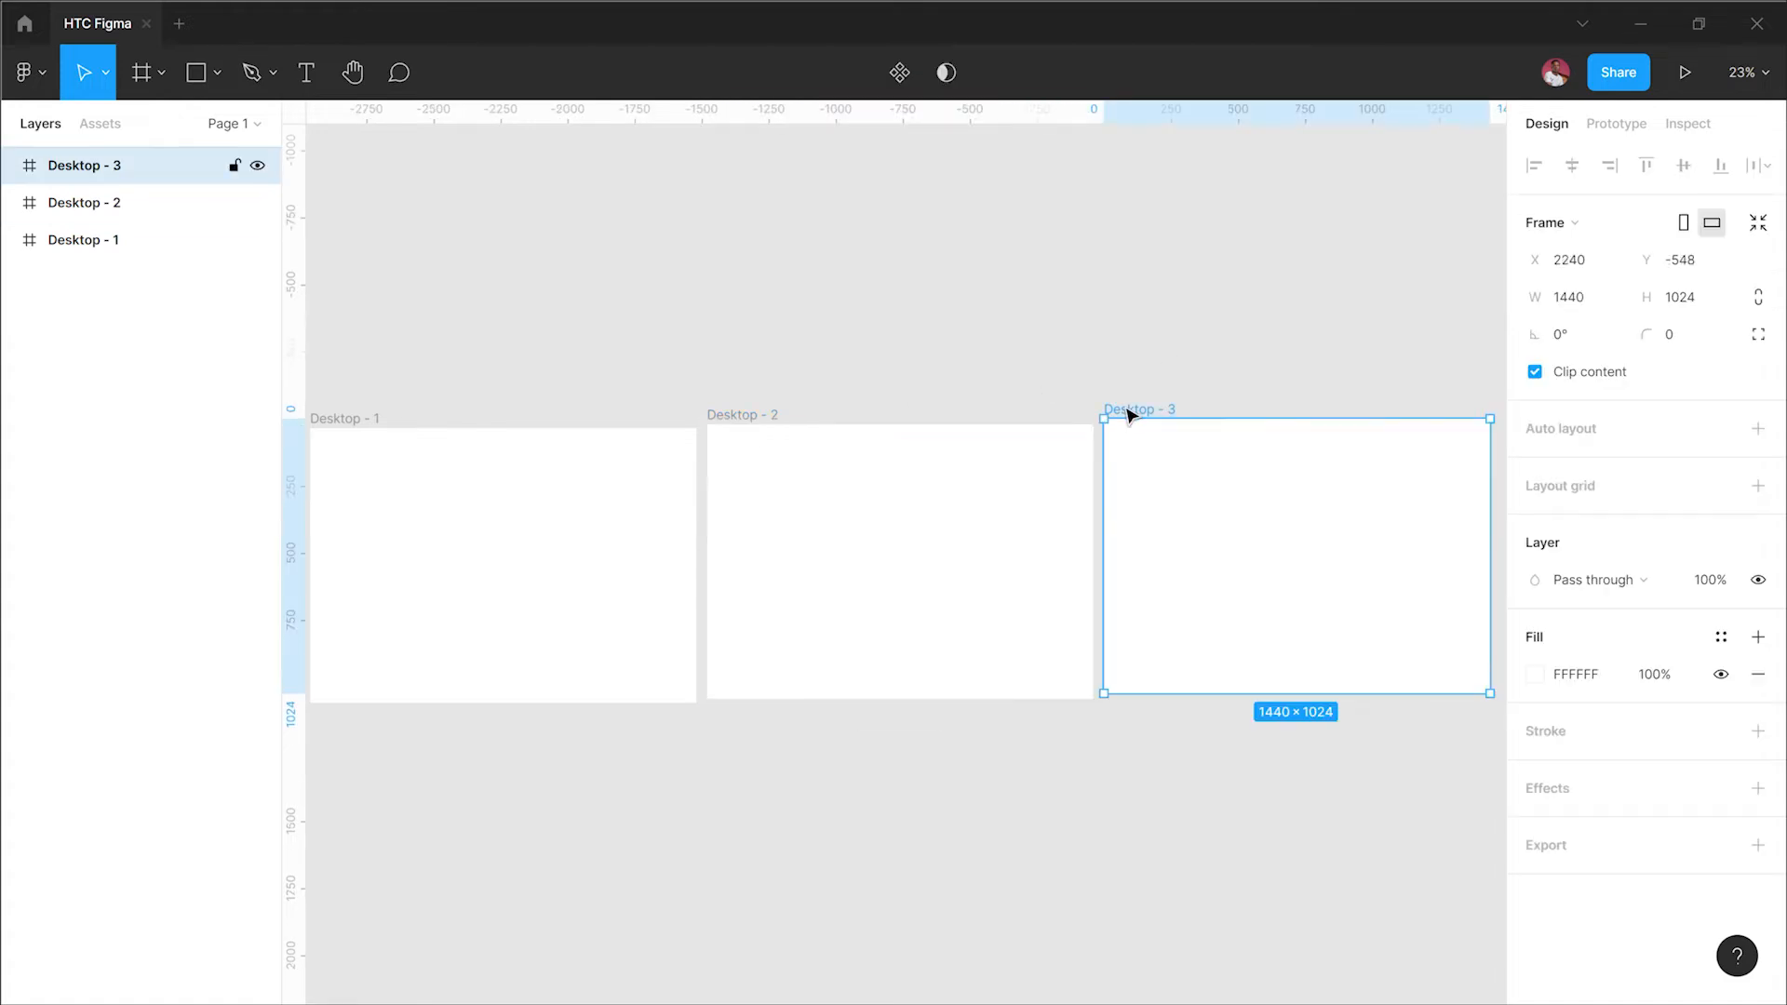
left_click(756, 310)
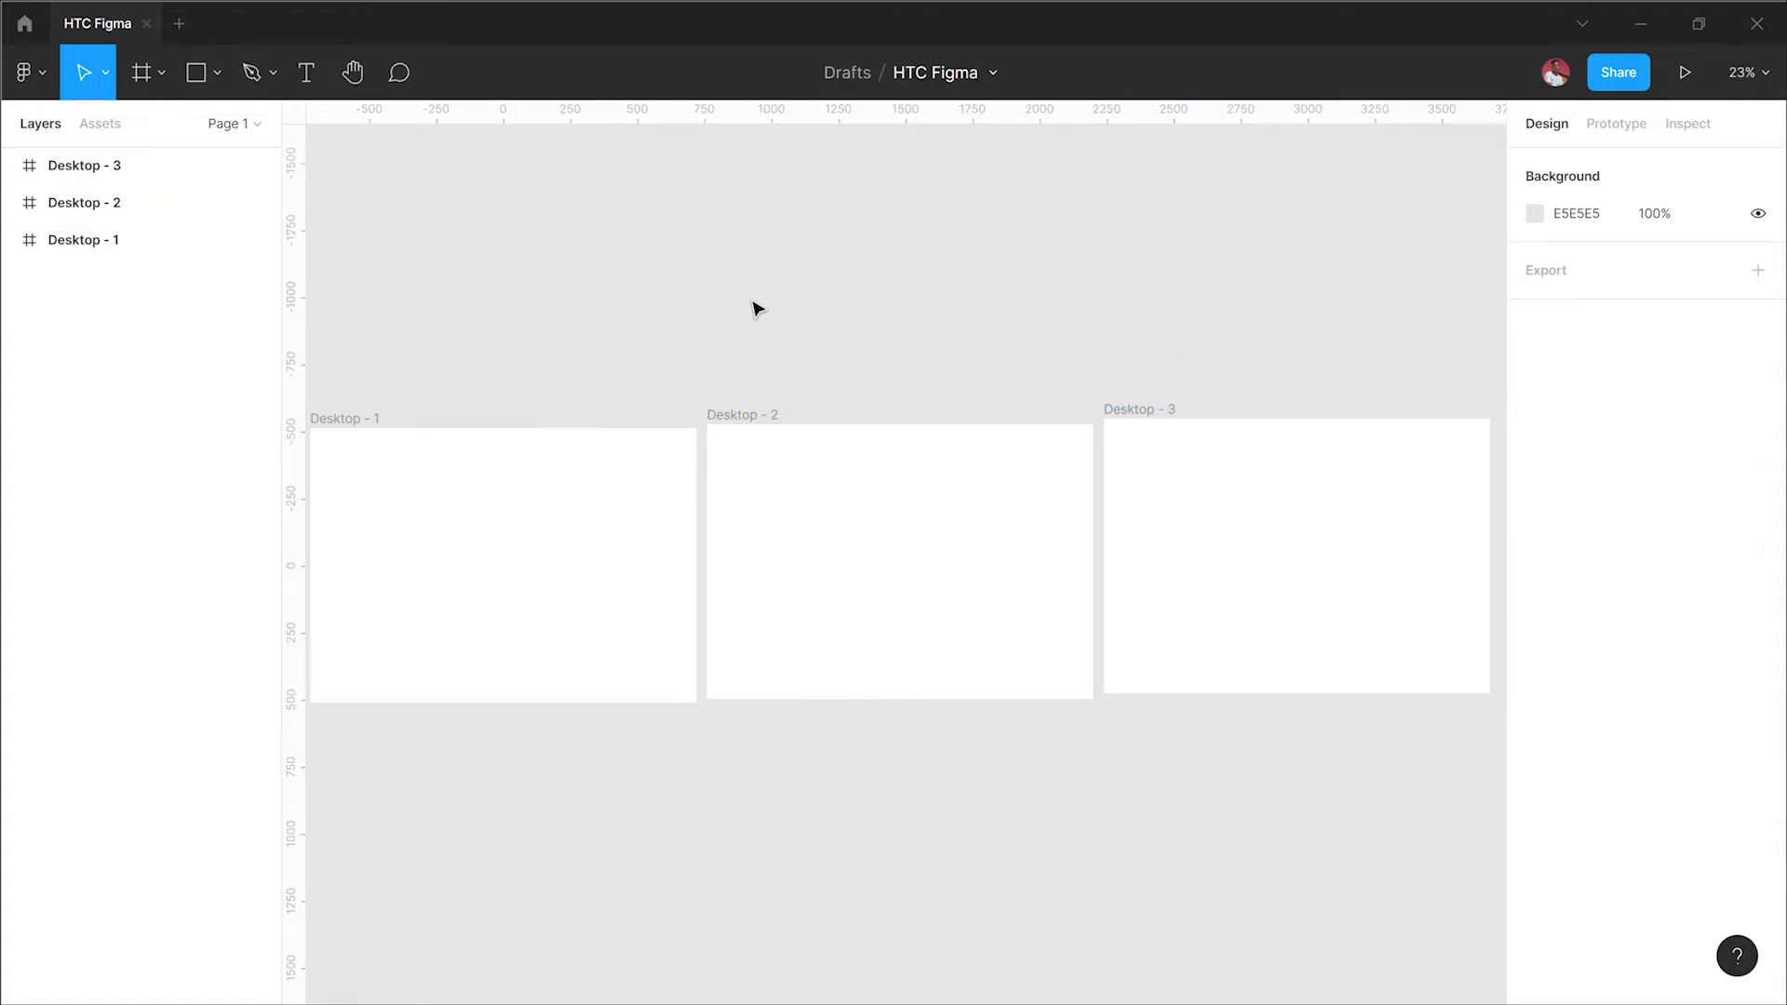
Step: Zoom in and out around the three desktop frames and select each frame on the canvas in turn
scroll(756, 310, "down", 6)
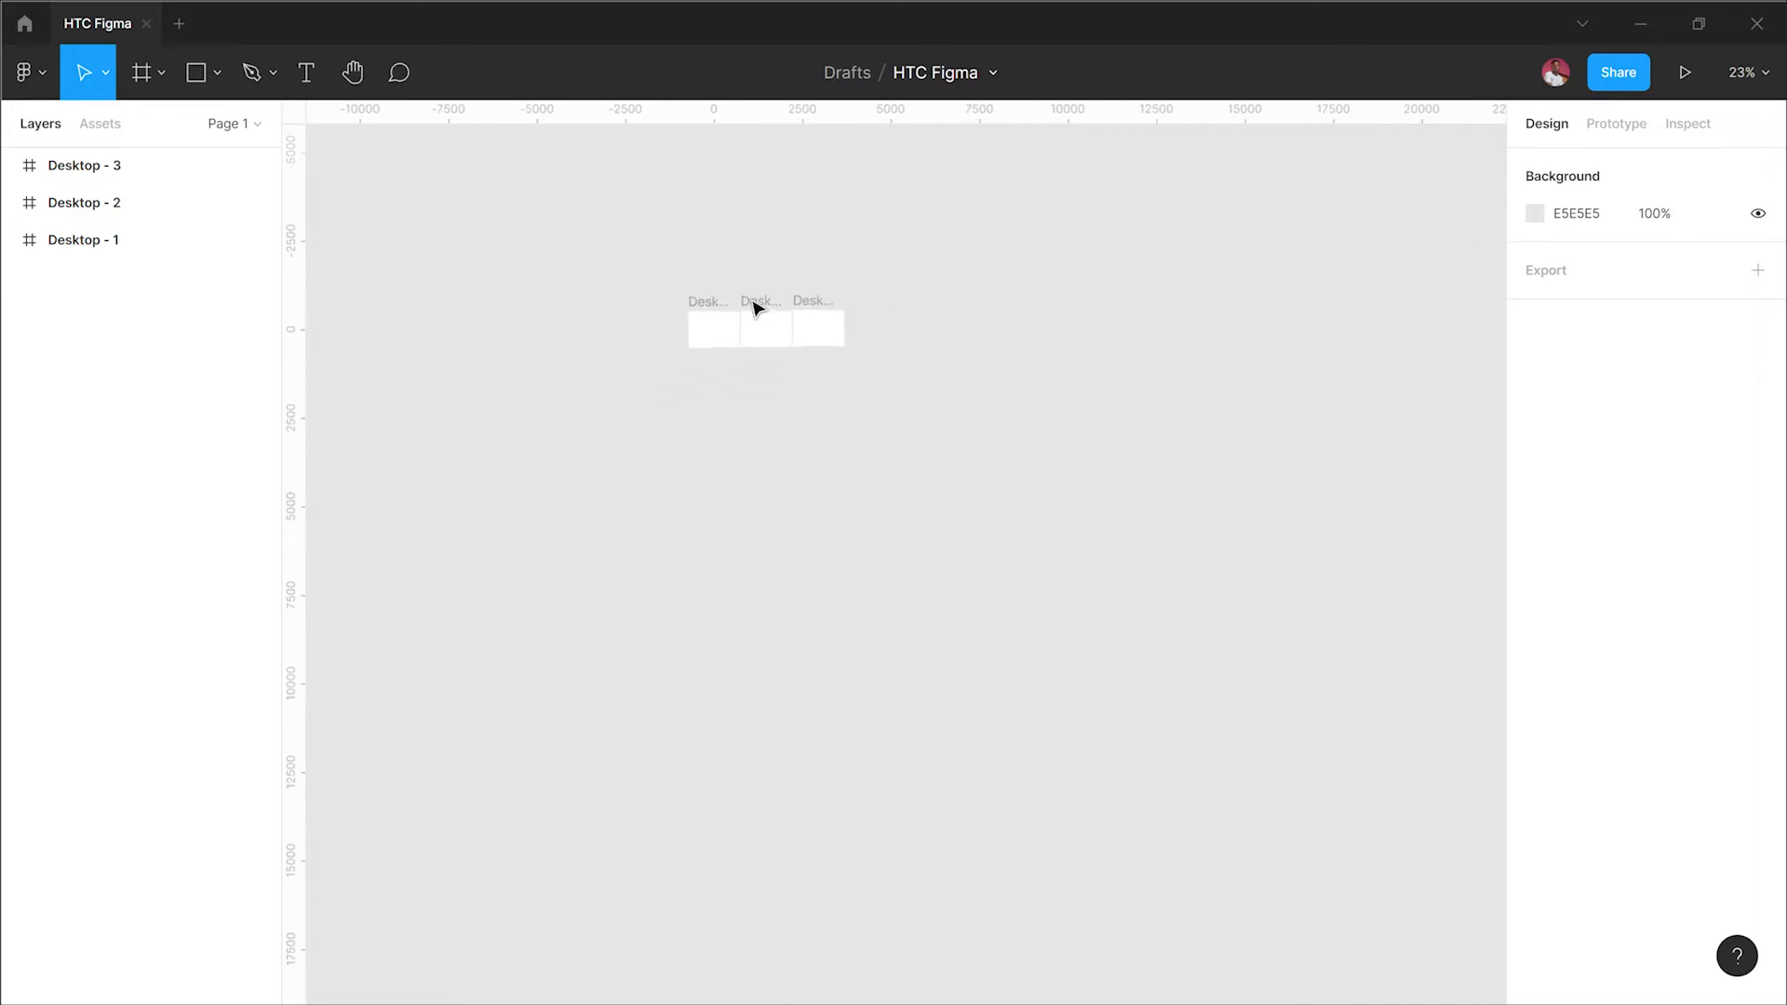
scroll(756, 310, "up", 2)
scroll(756, 310, "up", 4)
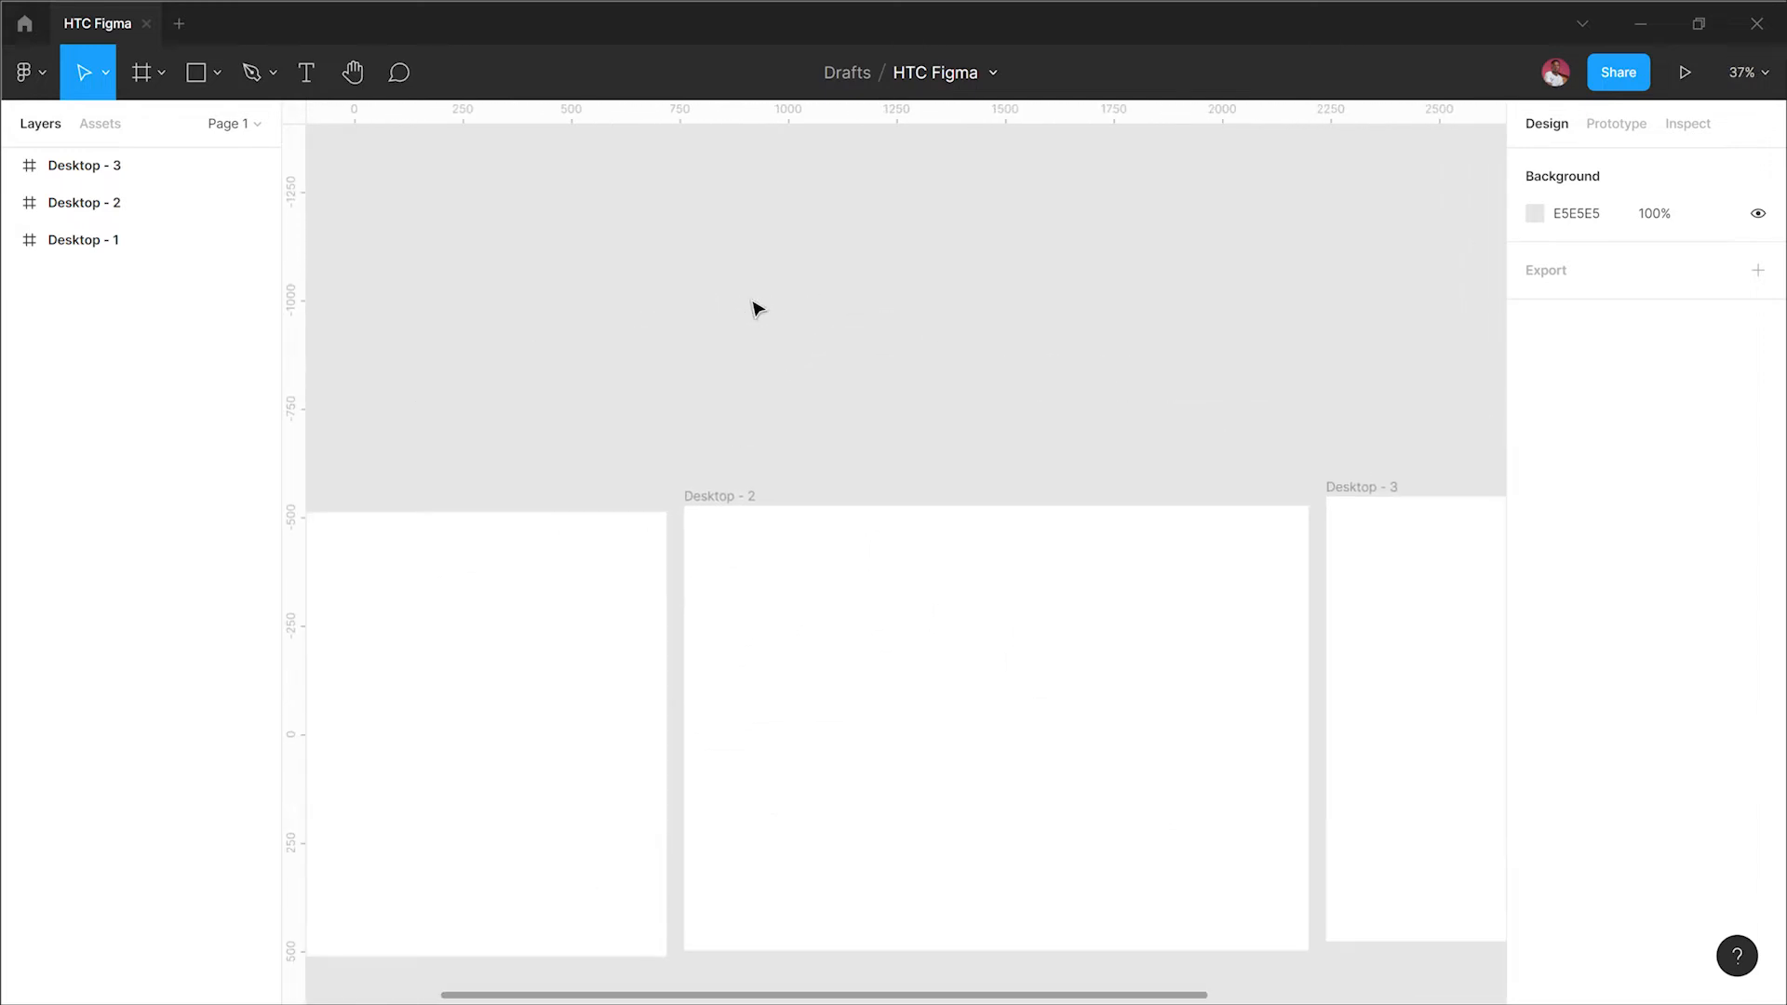
scroll(808, 276, "down", 7)
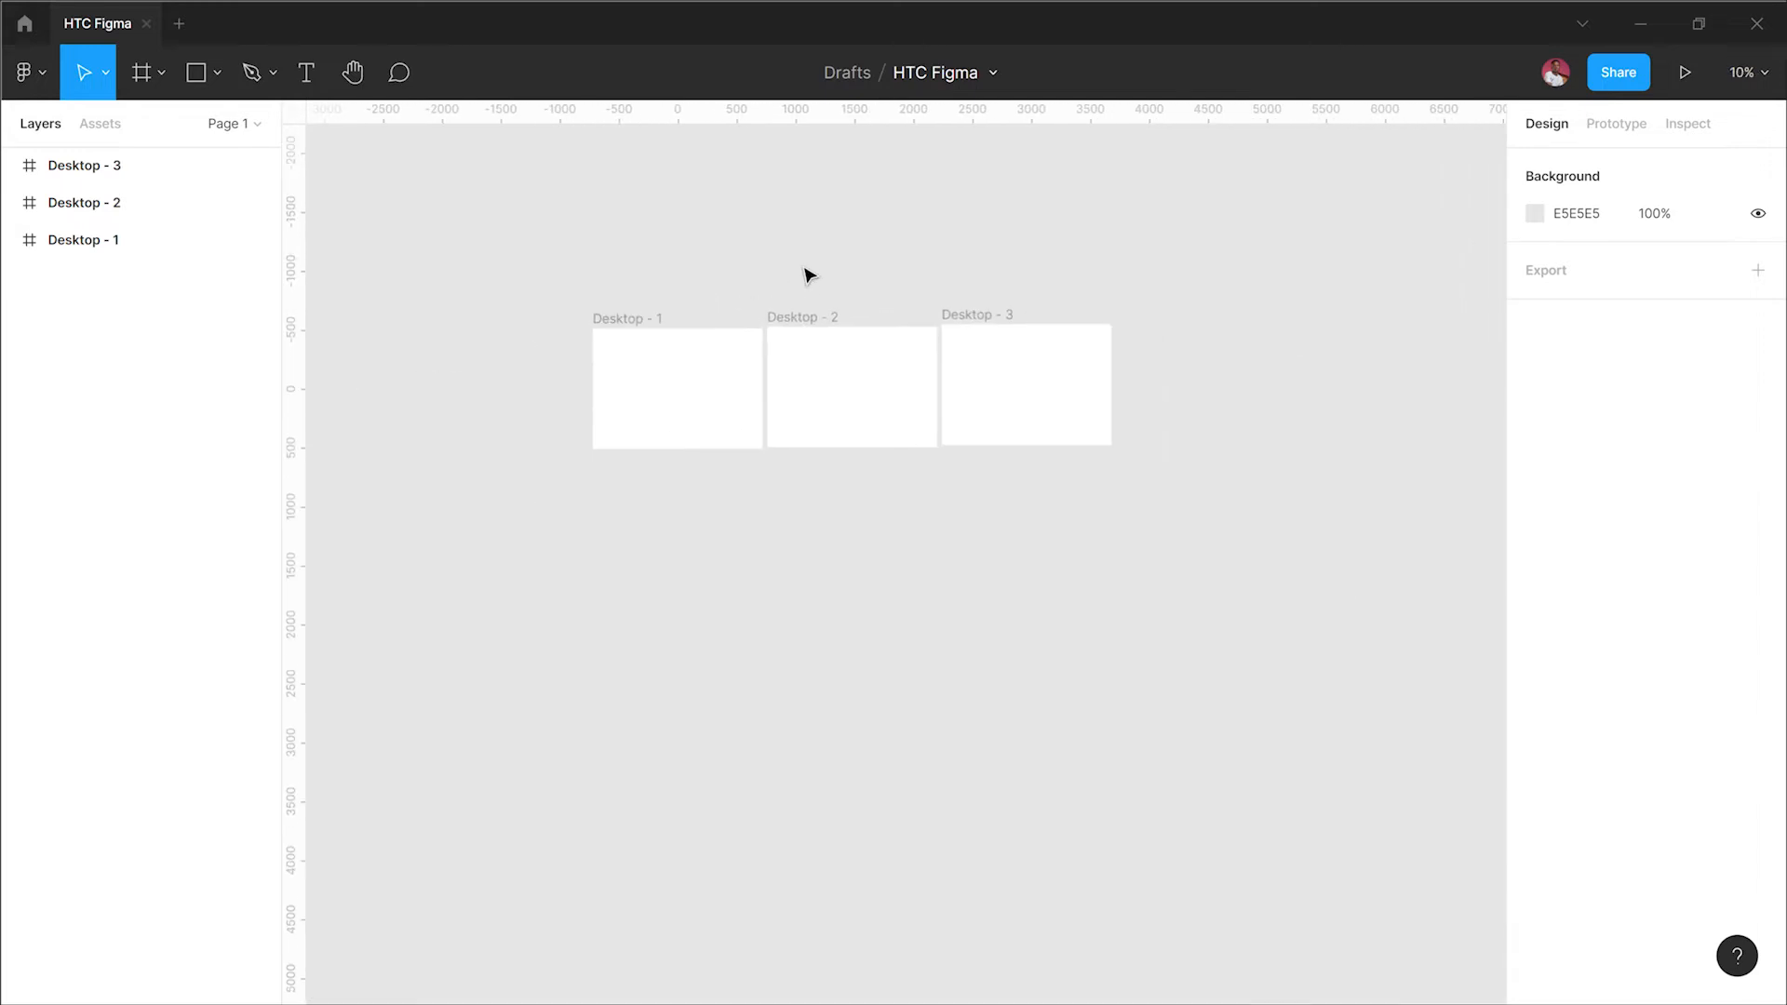
left_click(729, 284)
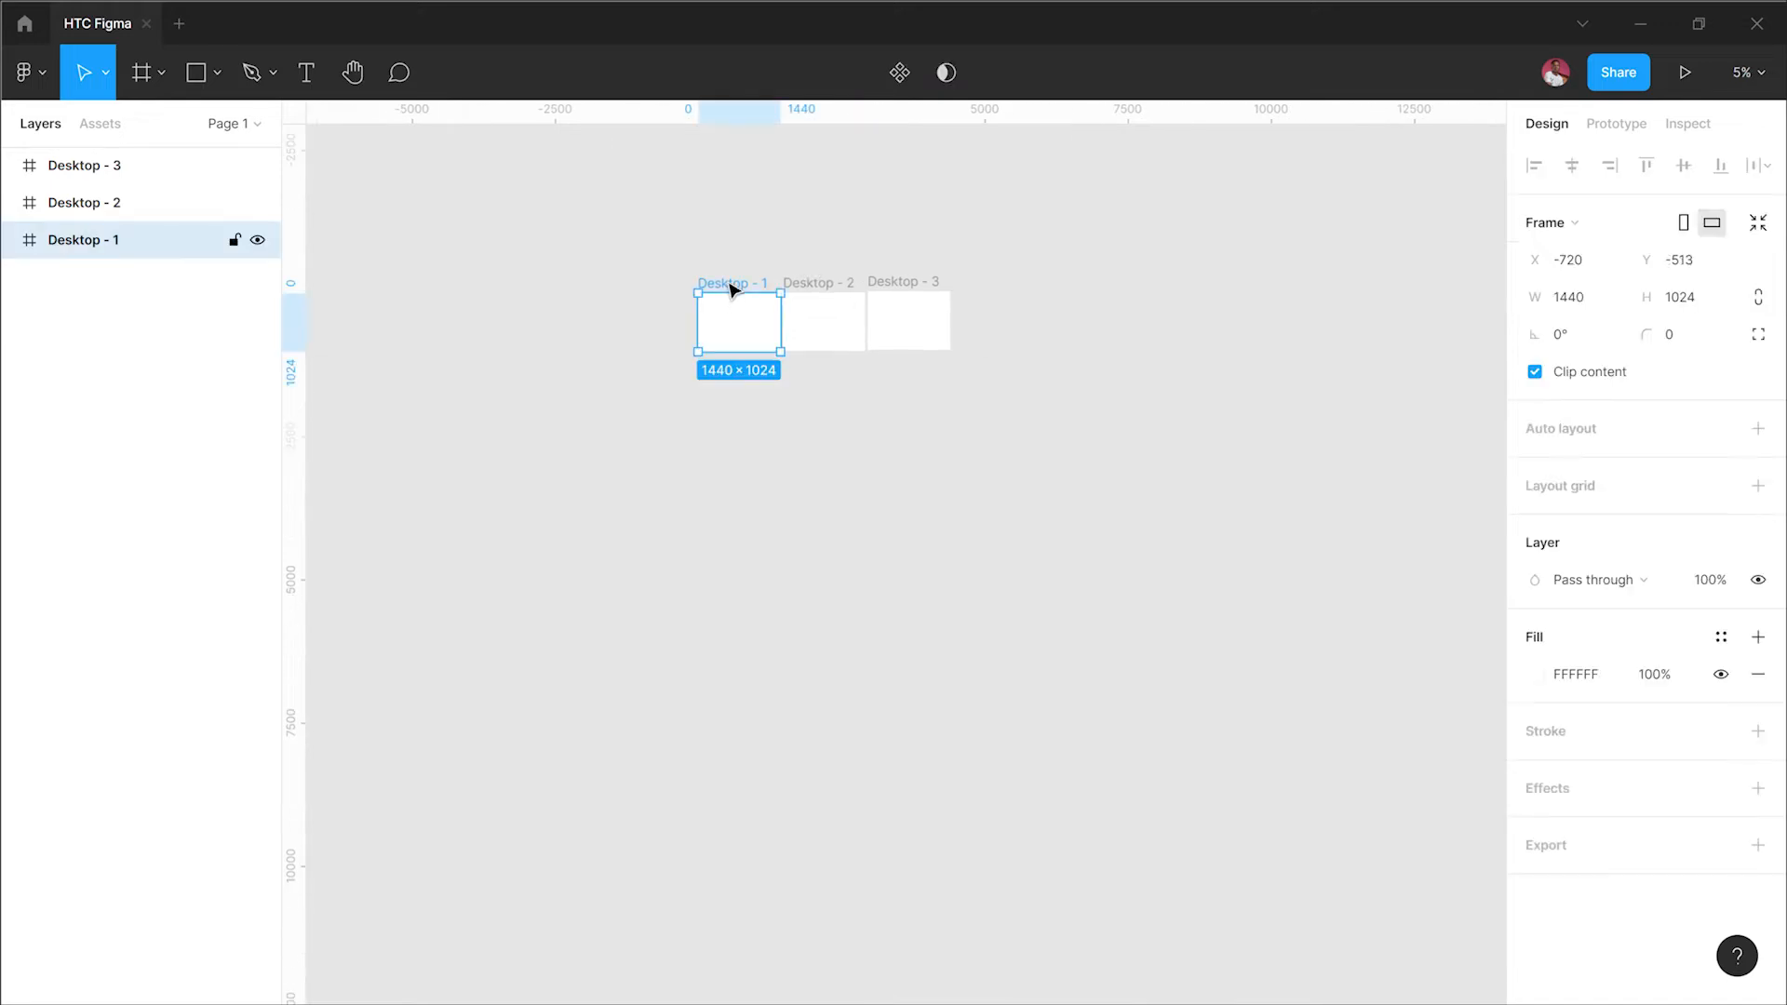
left_click(824, 284)
left_click(922, 275)
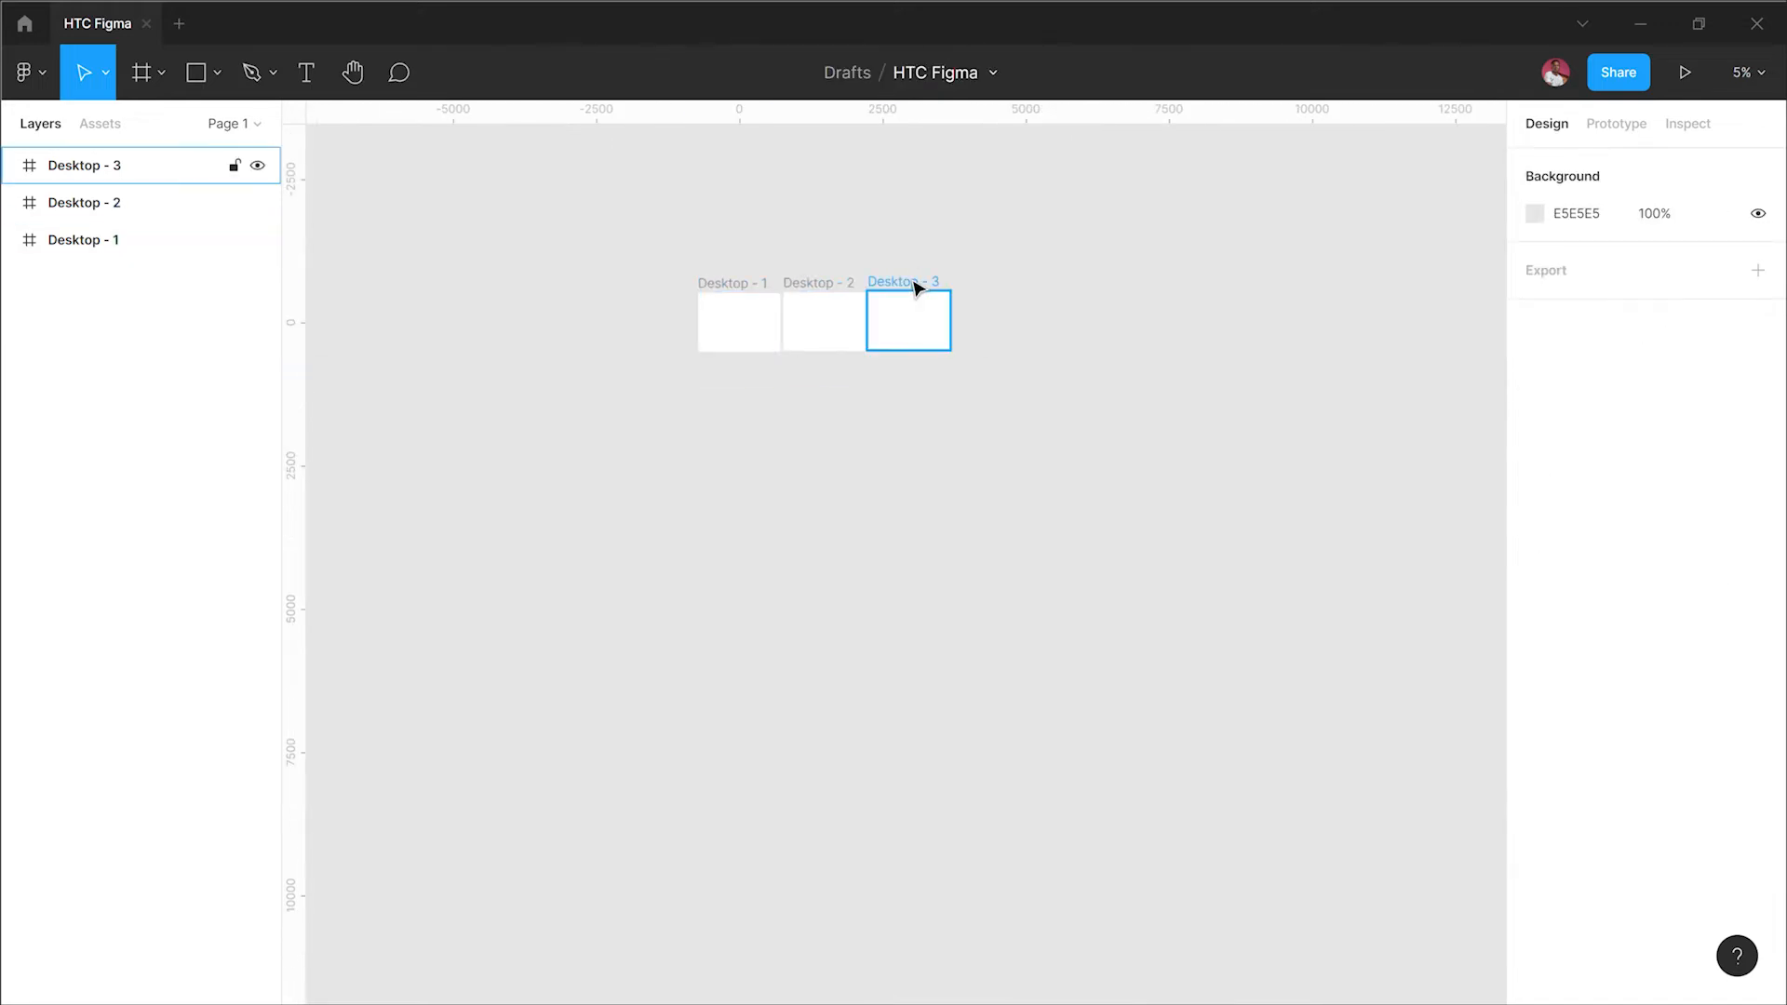
left_click(917, 284)
left_click(766, 242)
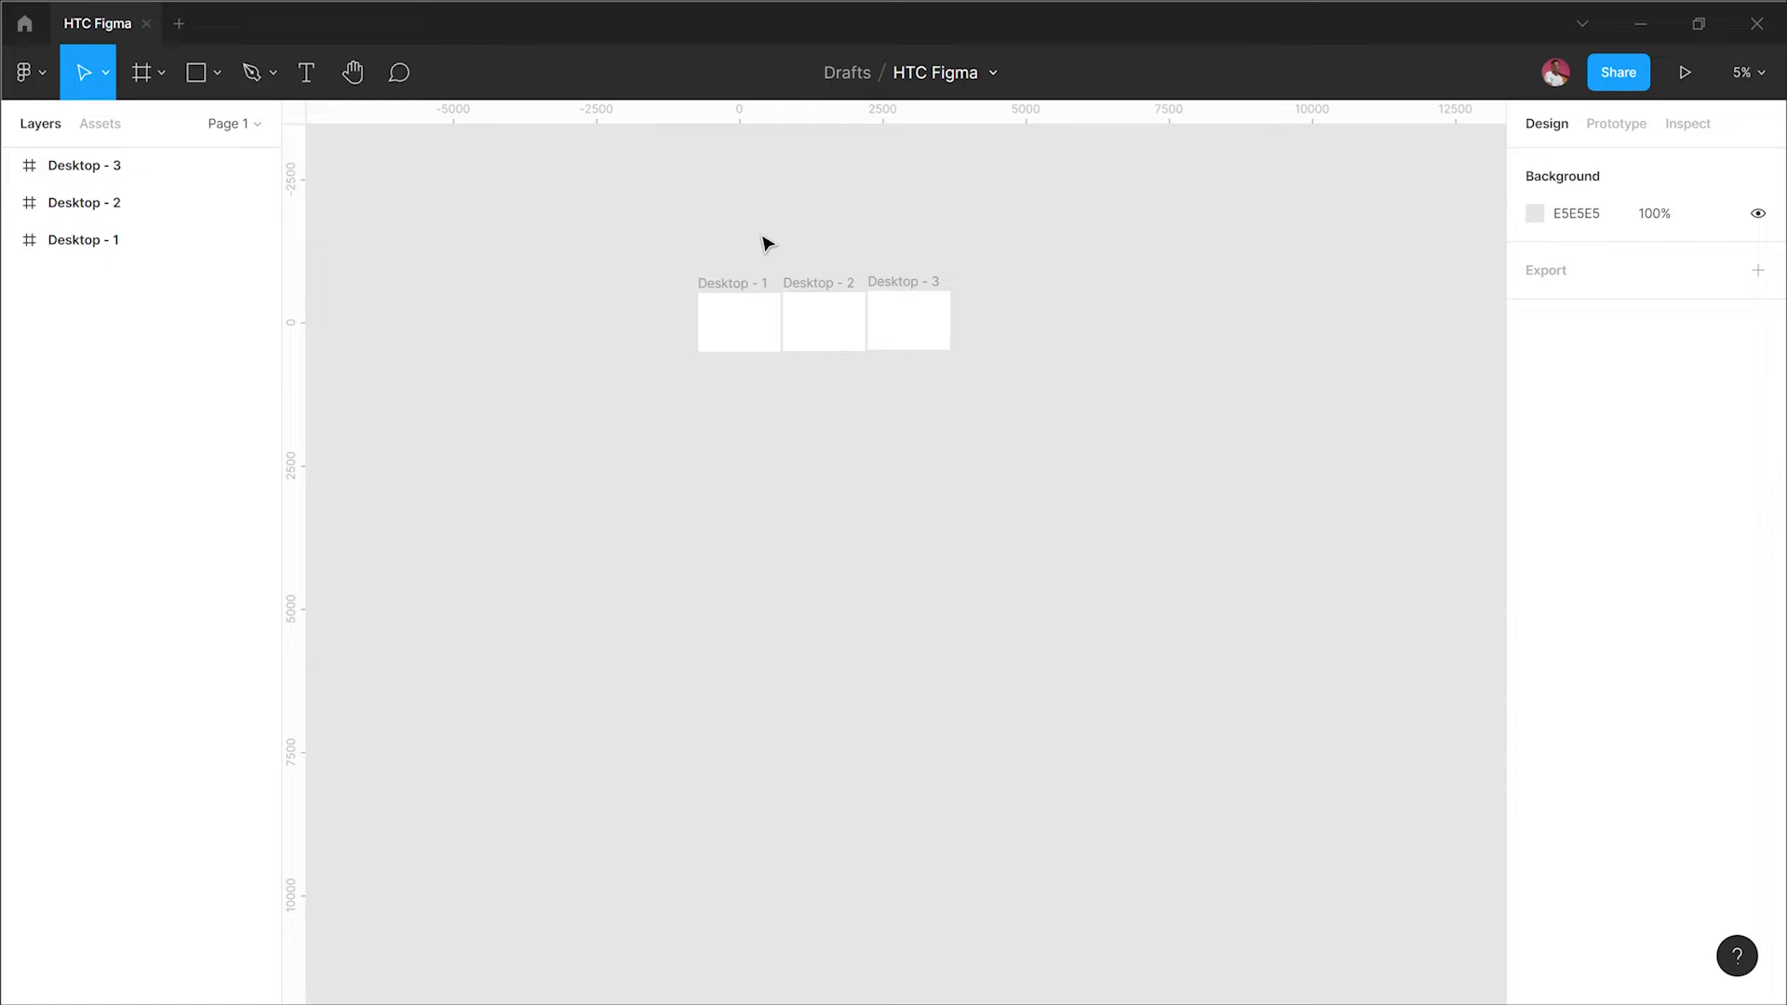
Step: Zoom to fit all three frames and scroll the canvas up and down around them
key("shift+1")
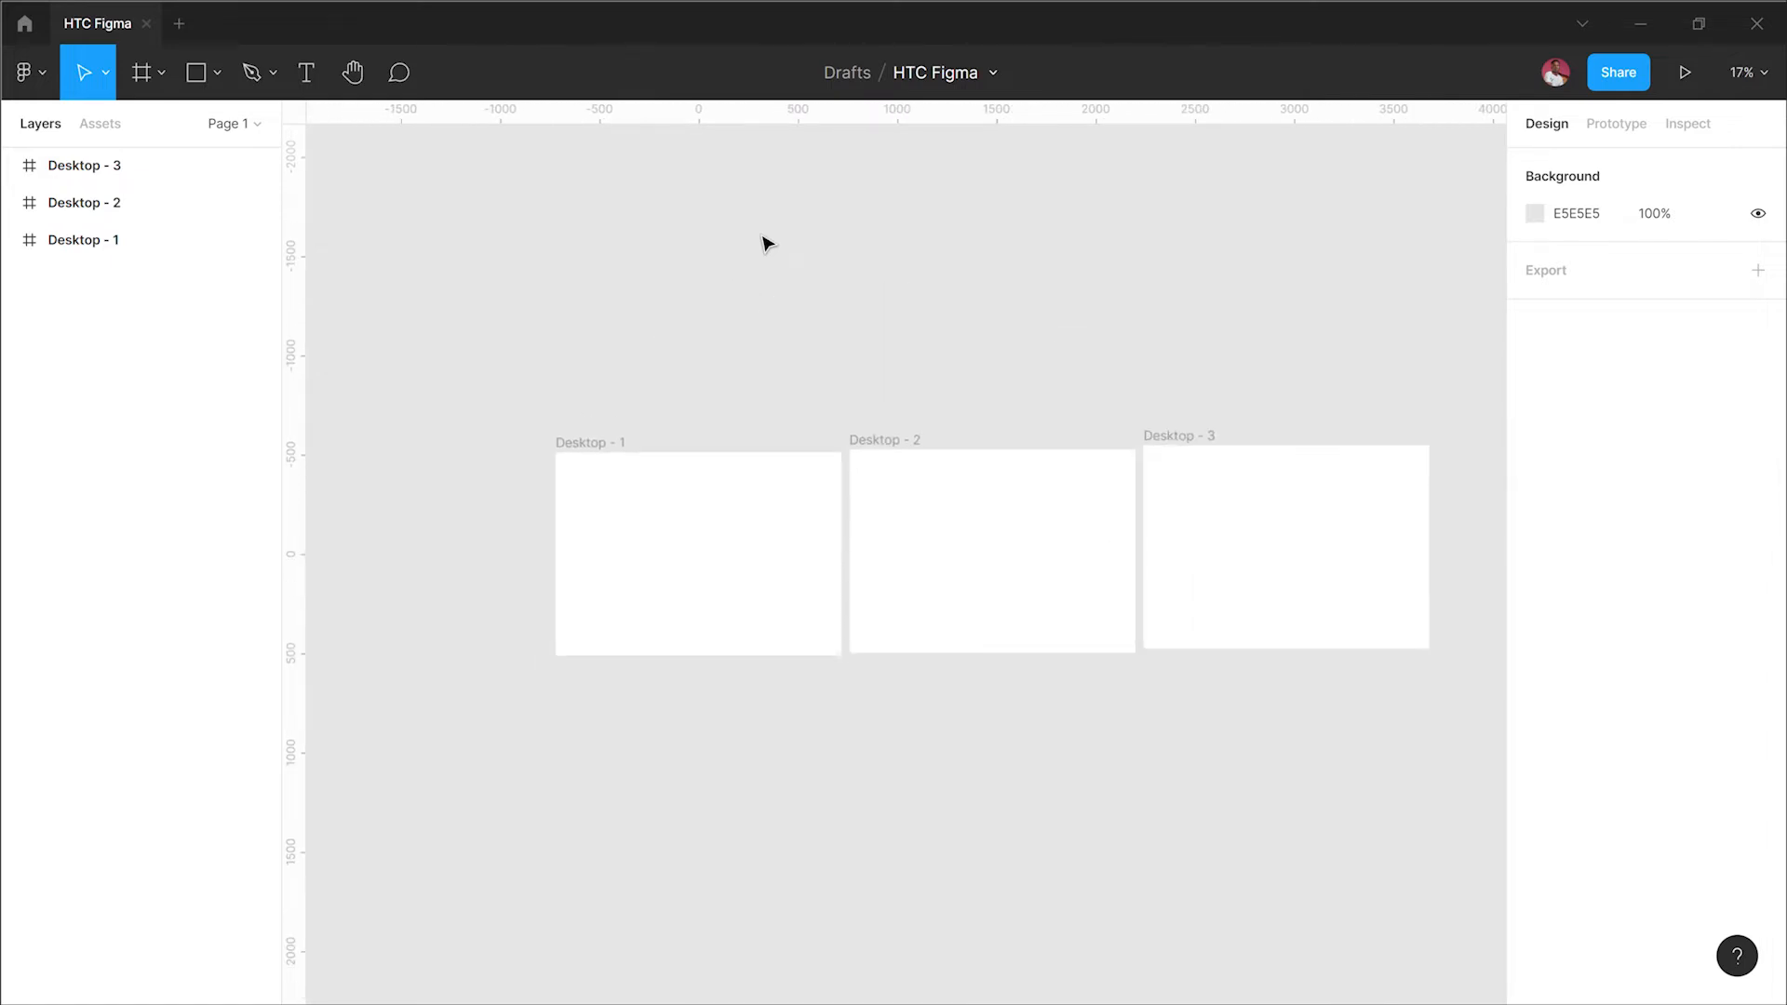
scroll(764, 237, "up", 5)
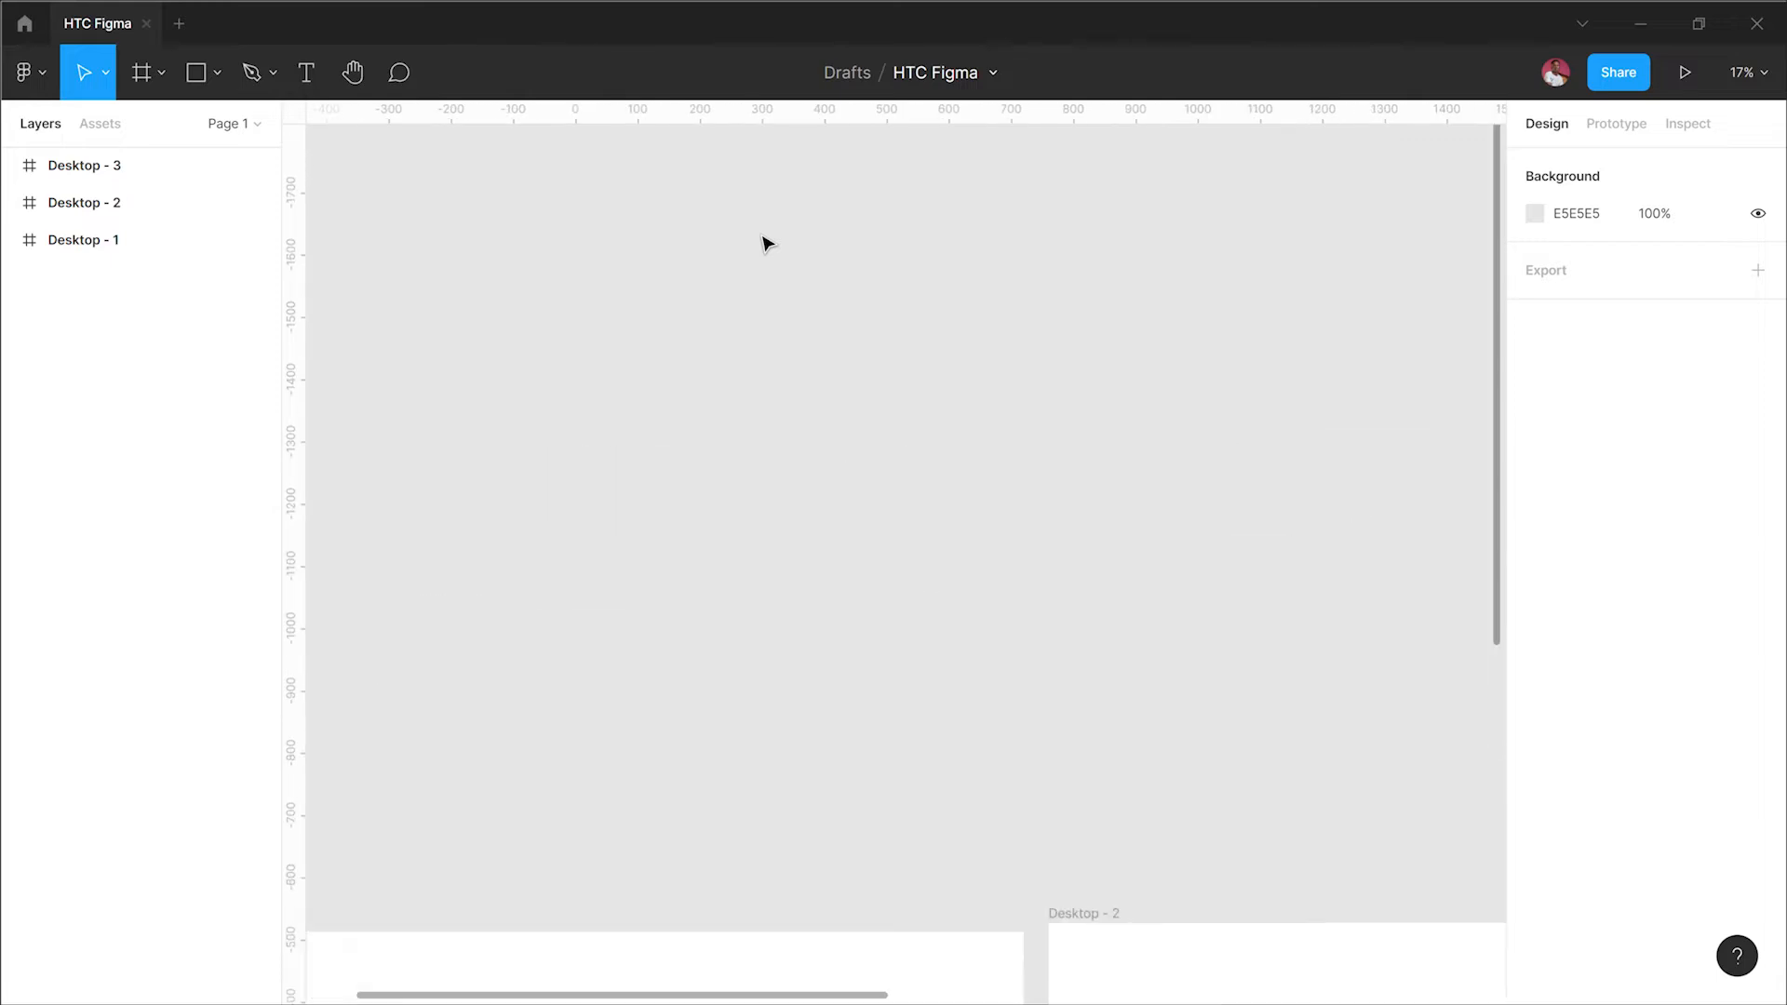
scroll(763, 237, "down", 5)
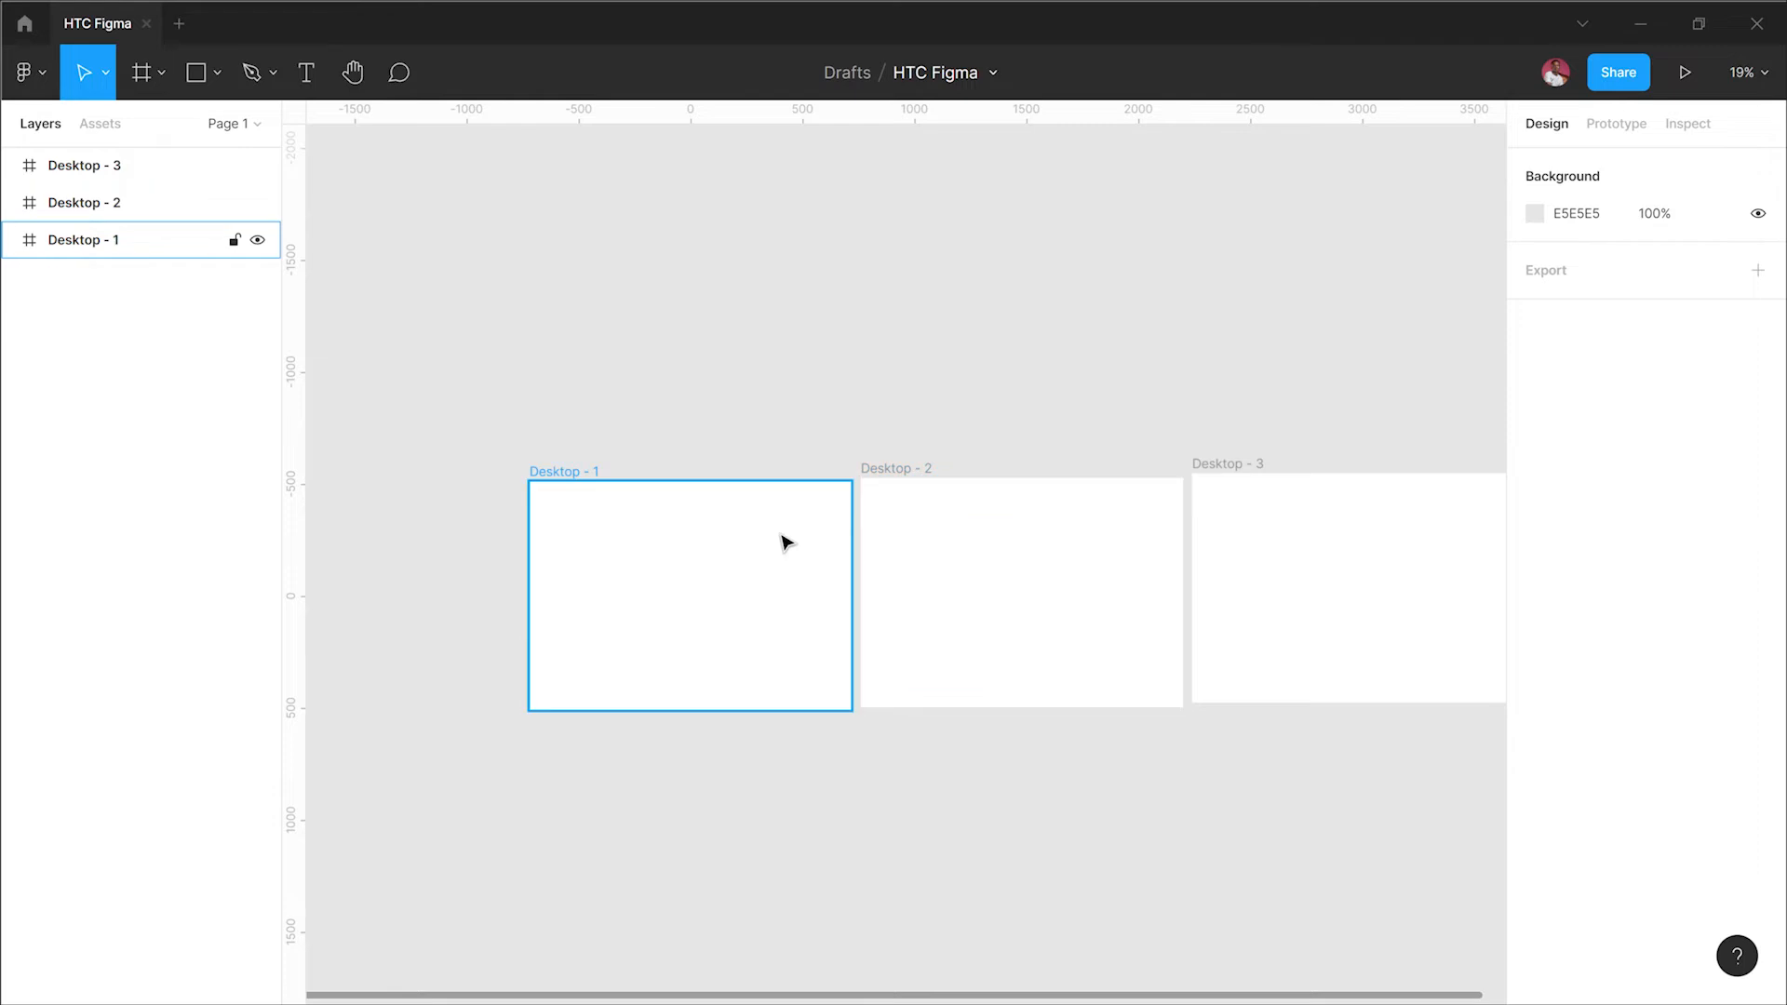
scroll(787, 542, "up", 5)
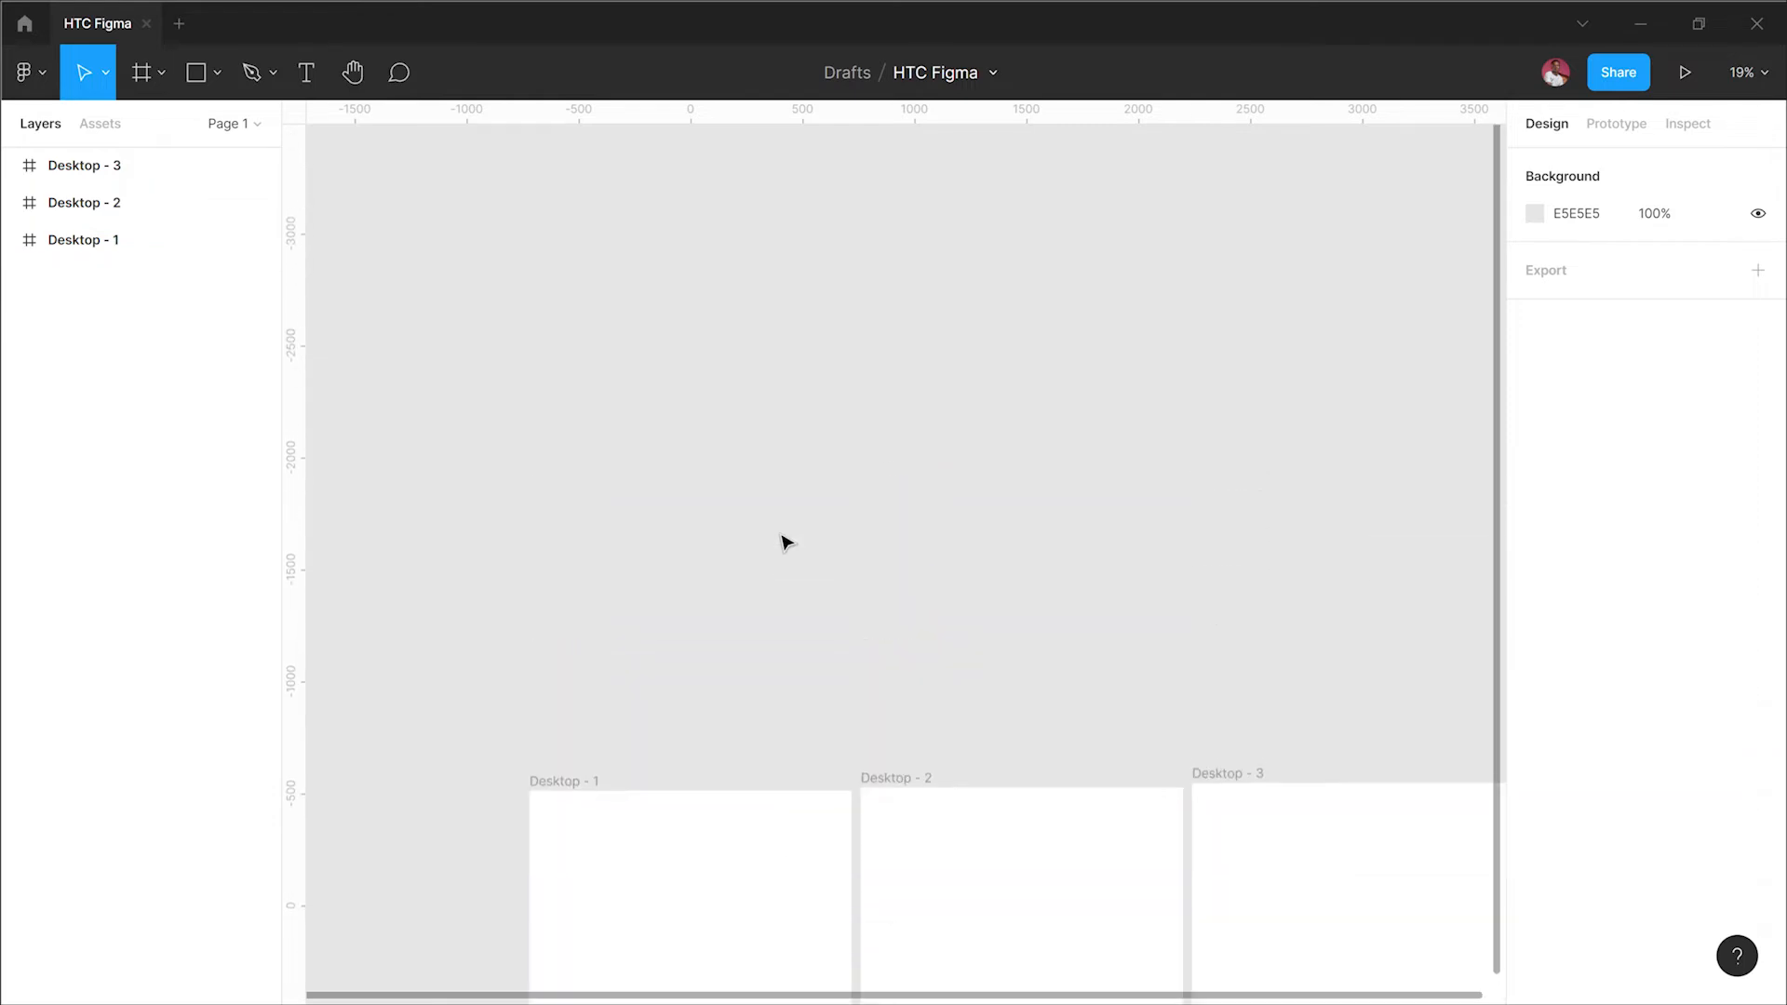
scroll(786, 543, "down", 4)
scroll(786, 543, "right", 3)
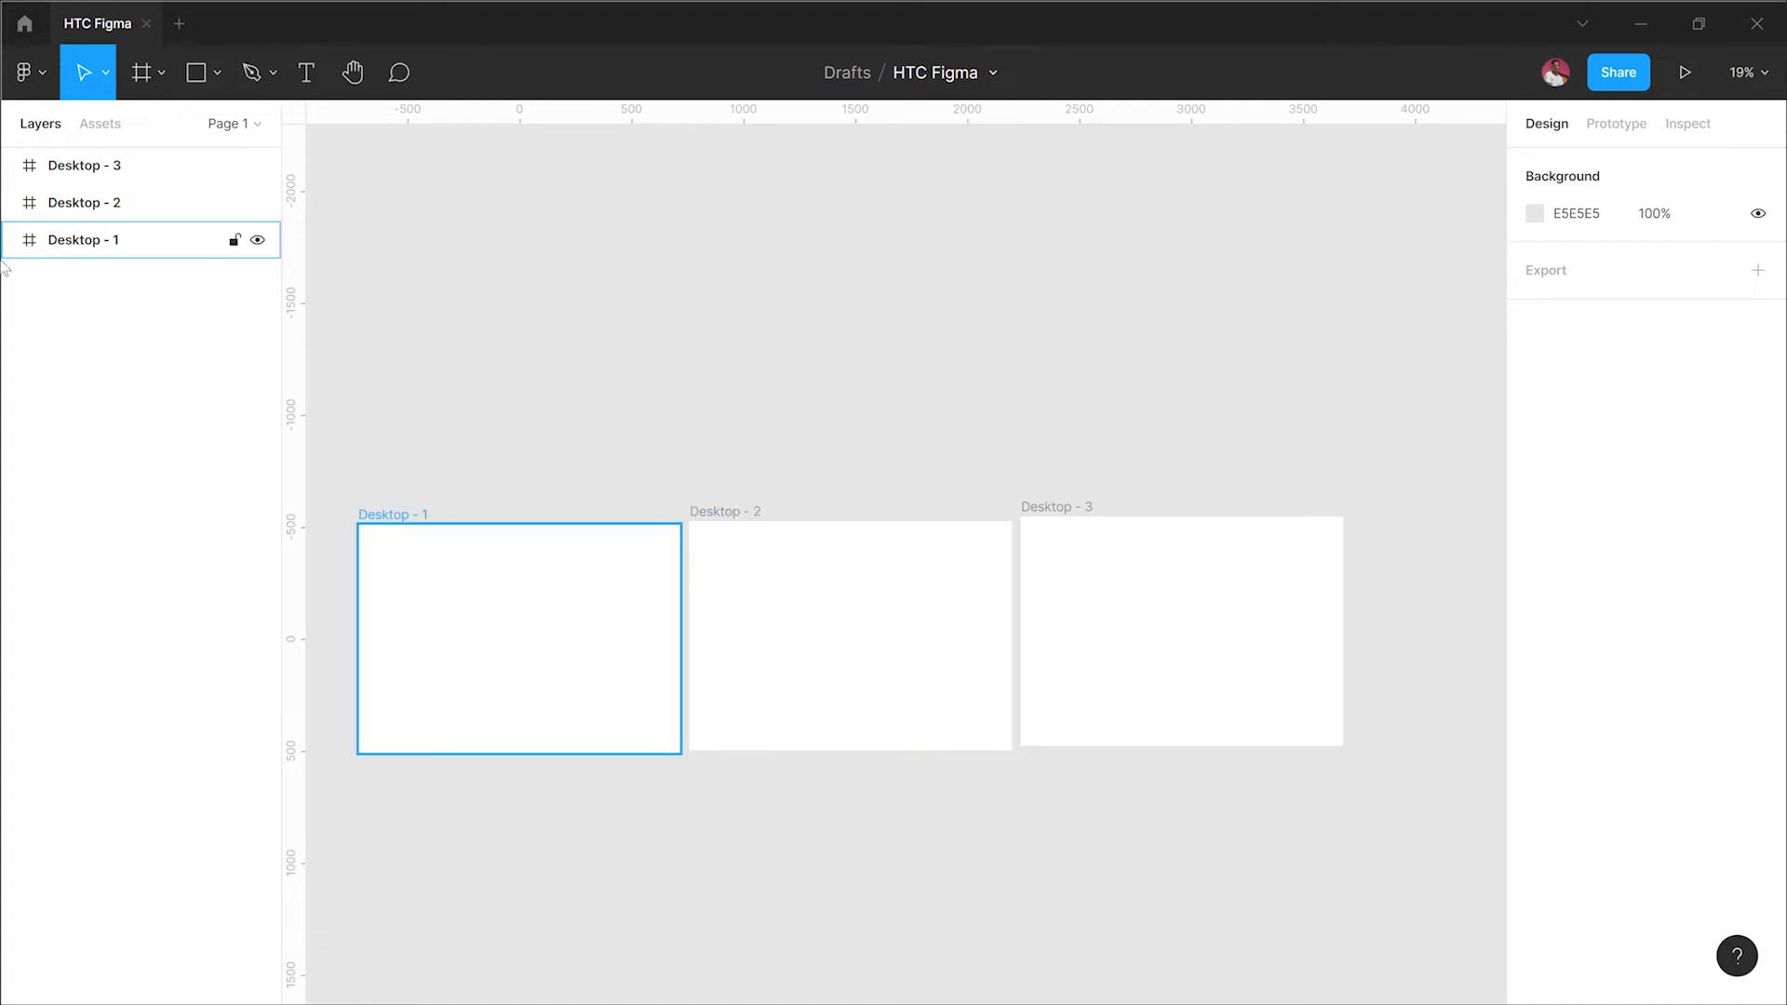
Step: Select Desktop - 1 and Desktop - 3 and zoom to each selection, then zoom back to fit all frames
left_click(82, 207)
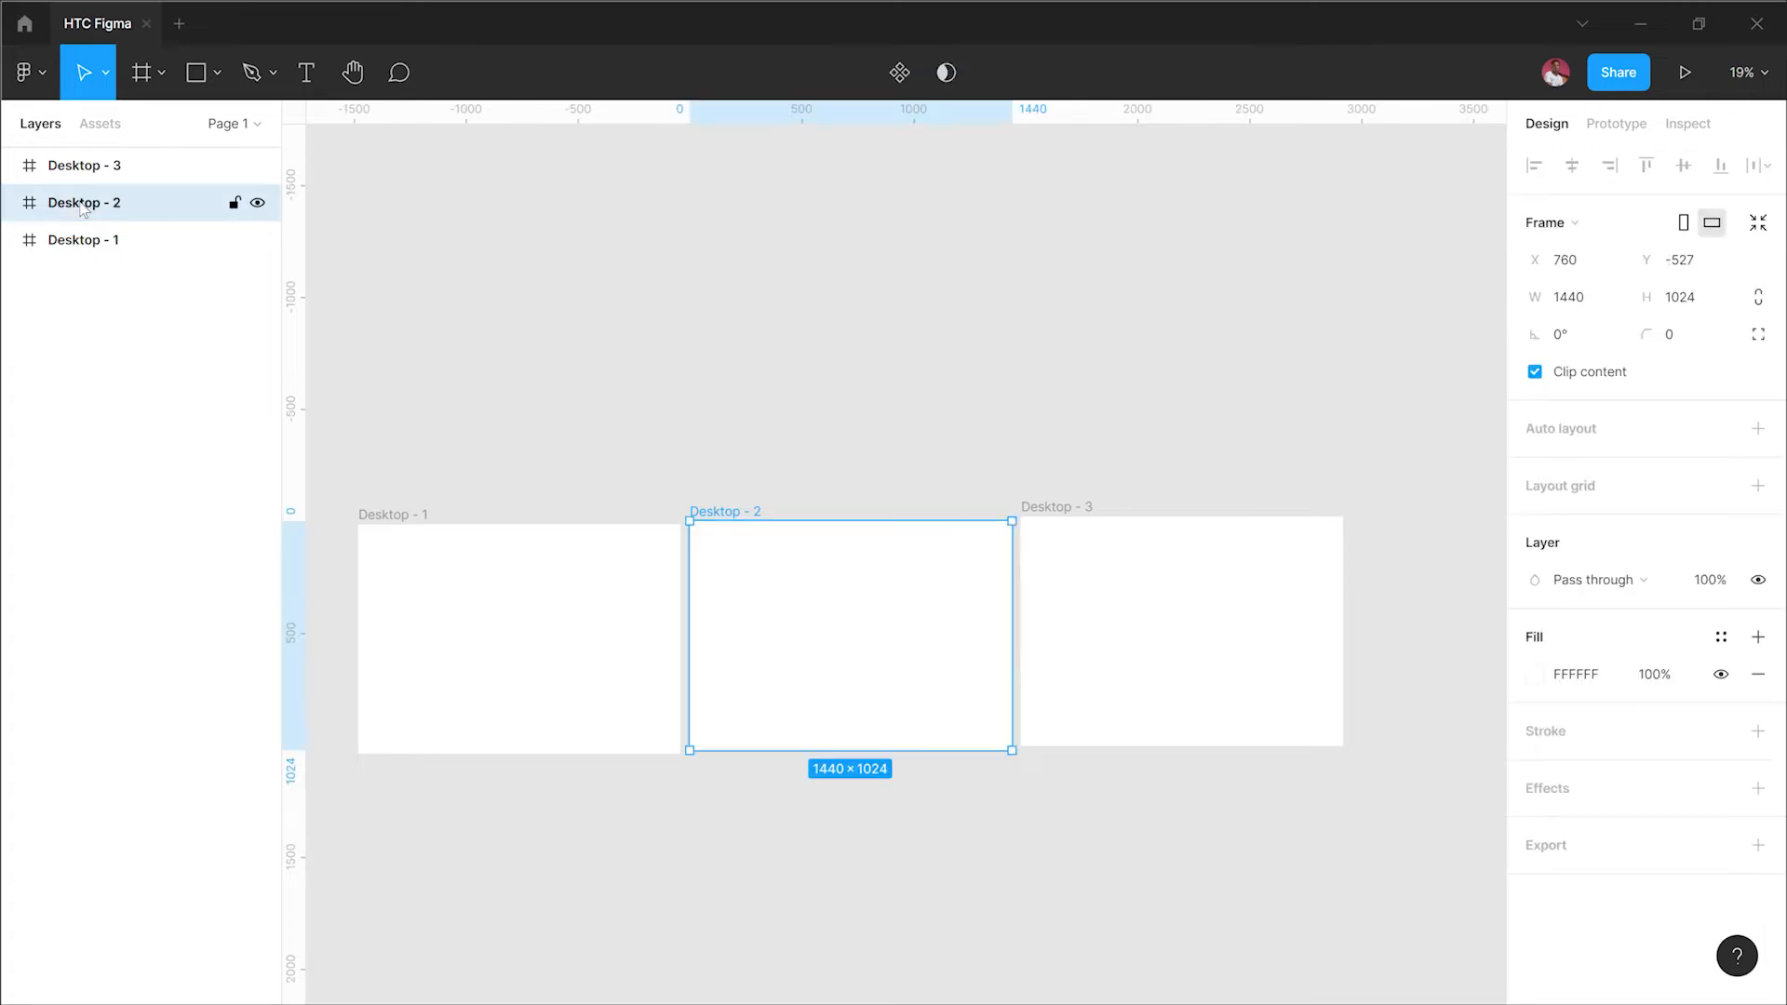
left_click(510, 540)
key("shift+2")
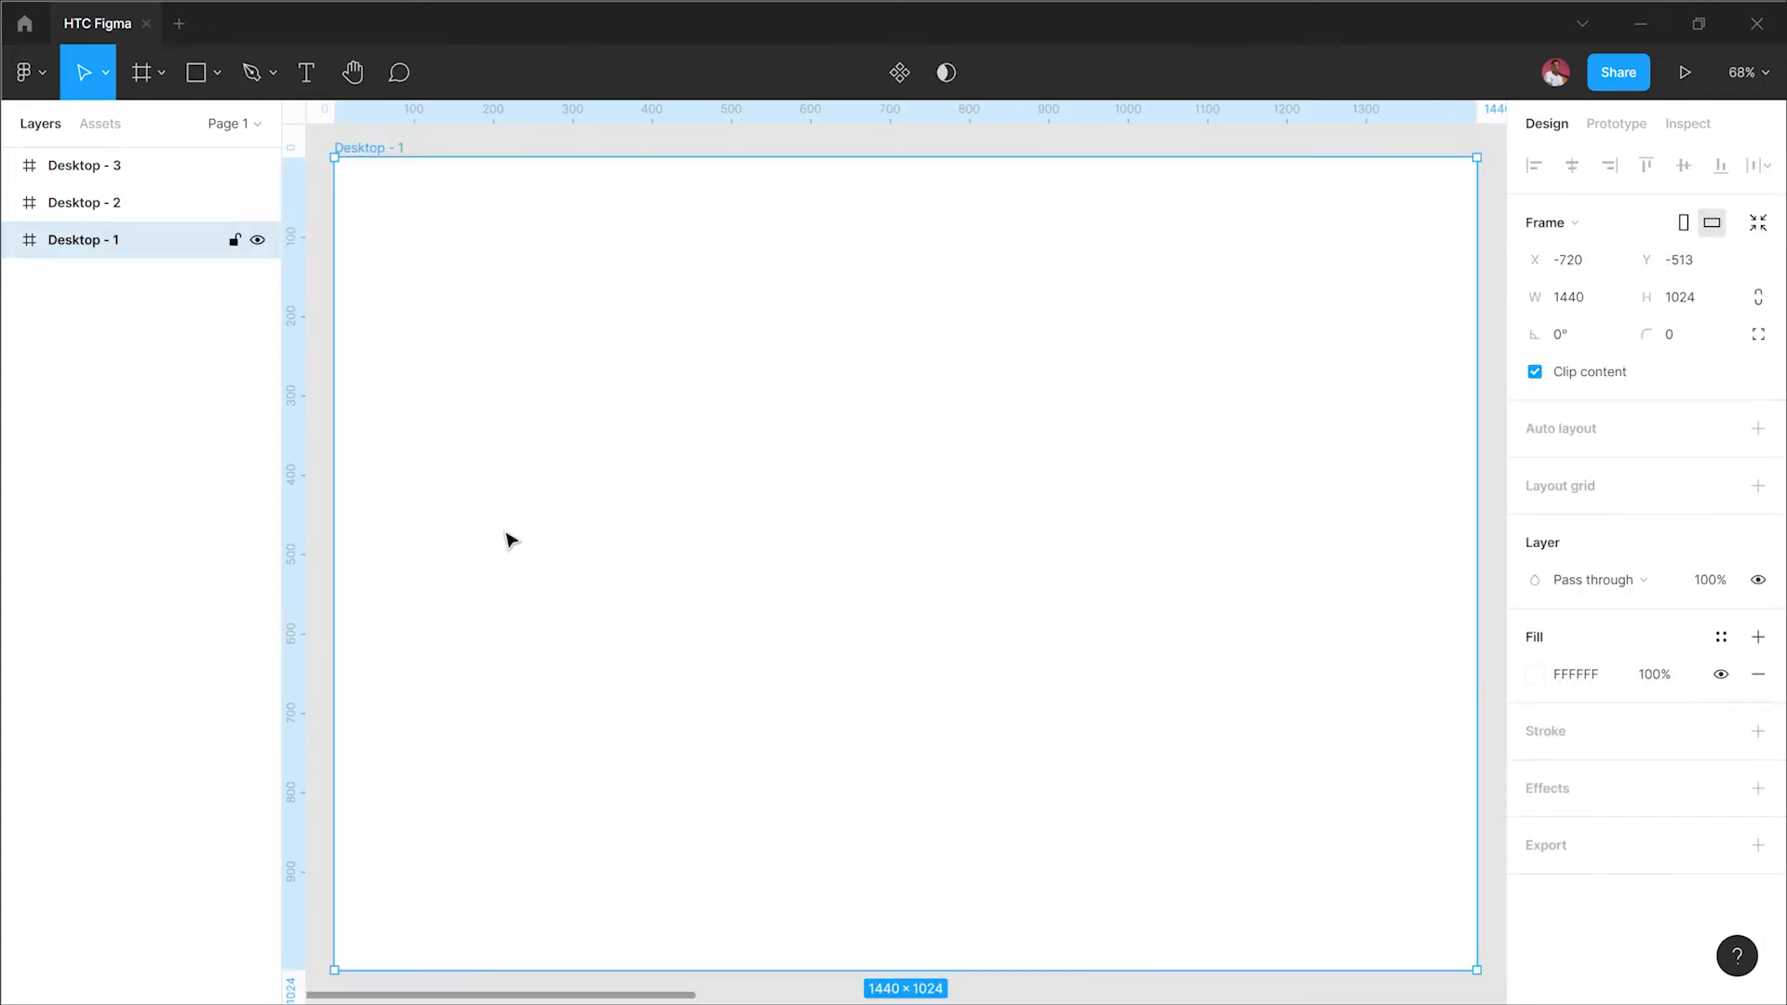
left_click(146, 172)
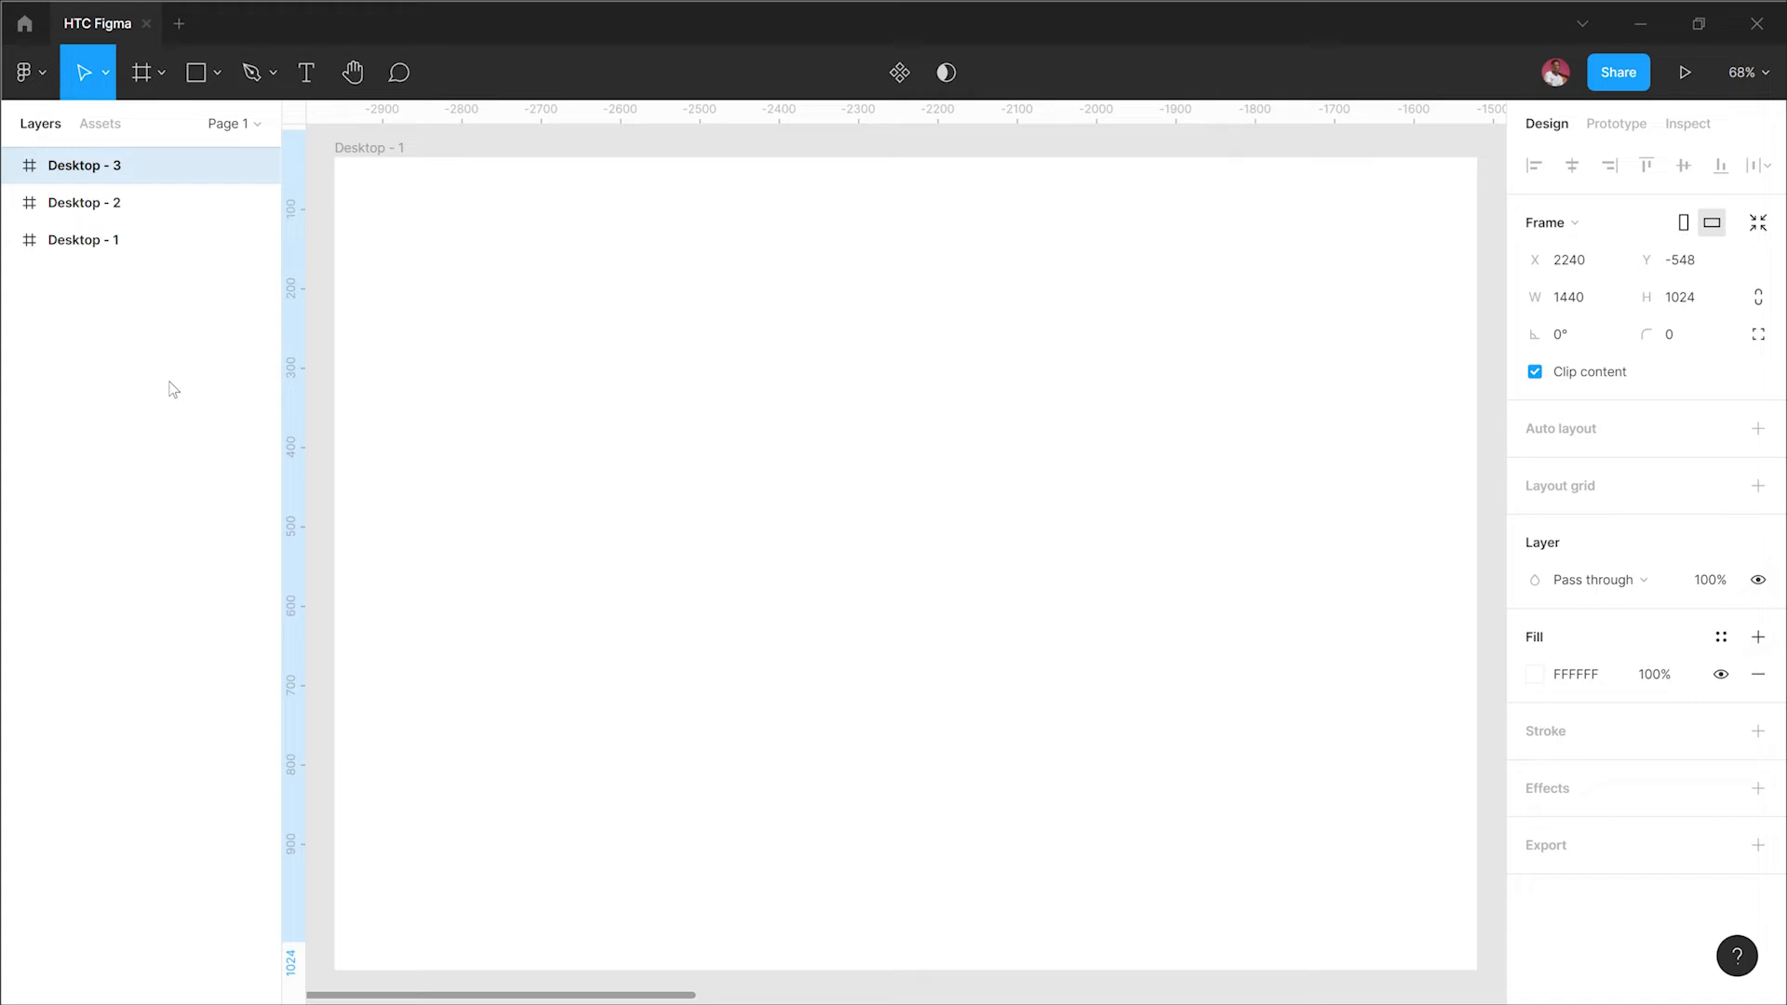
key("shift+2")
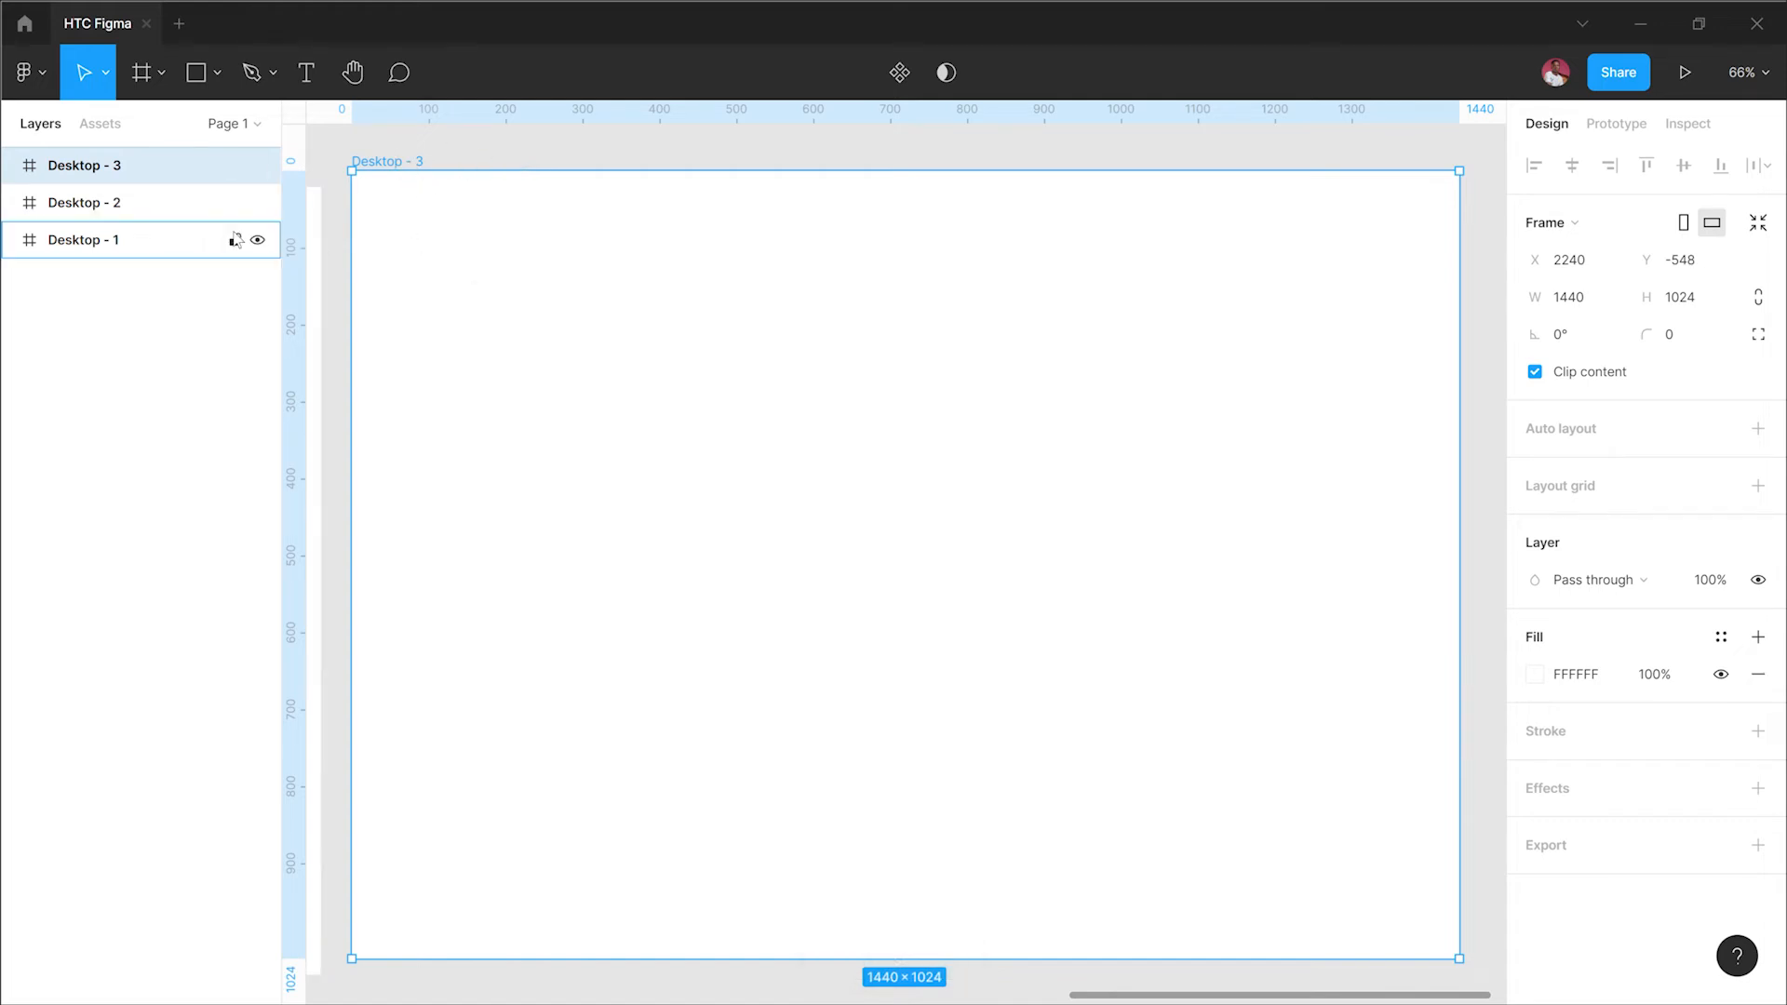
left_click(235, 241)
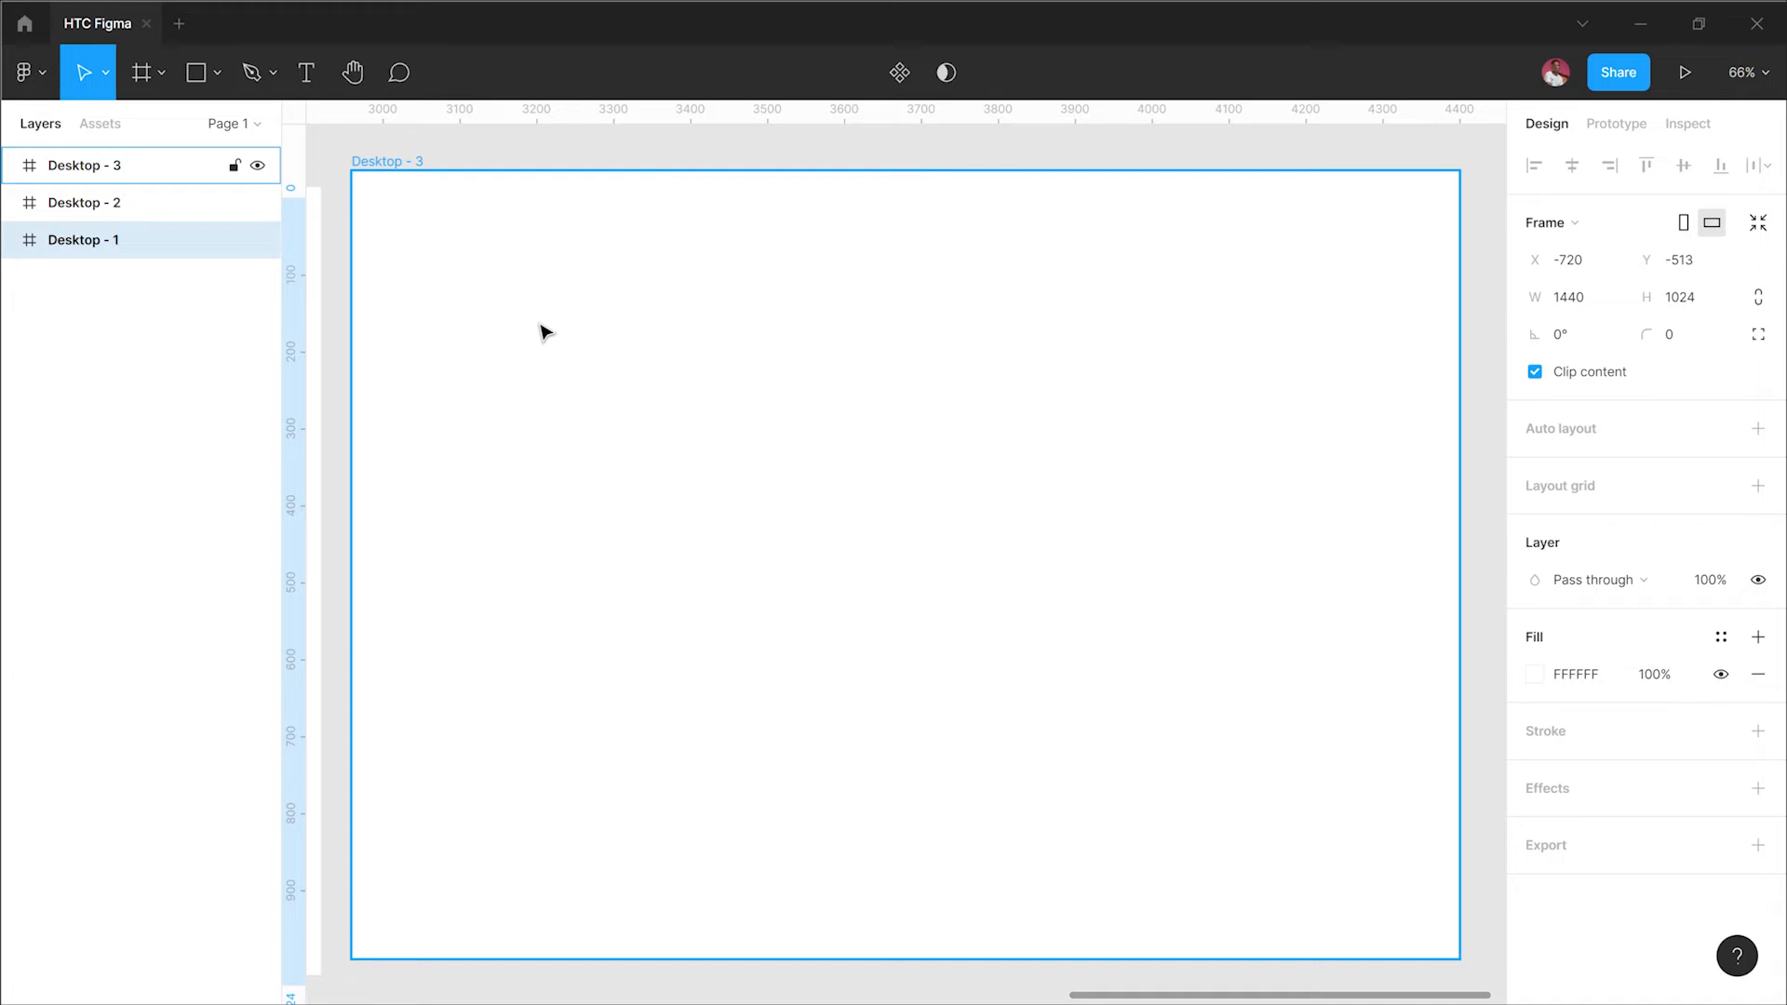
key("shift+1")
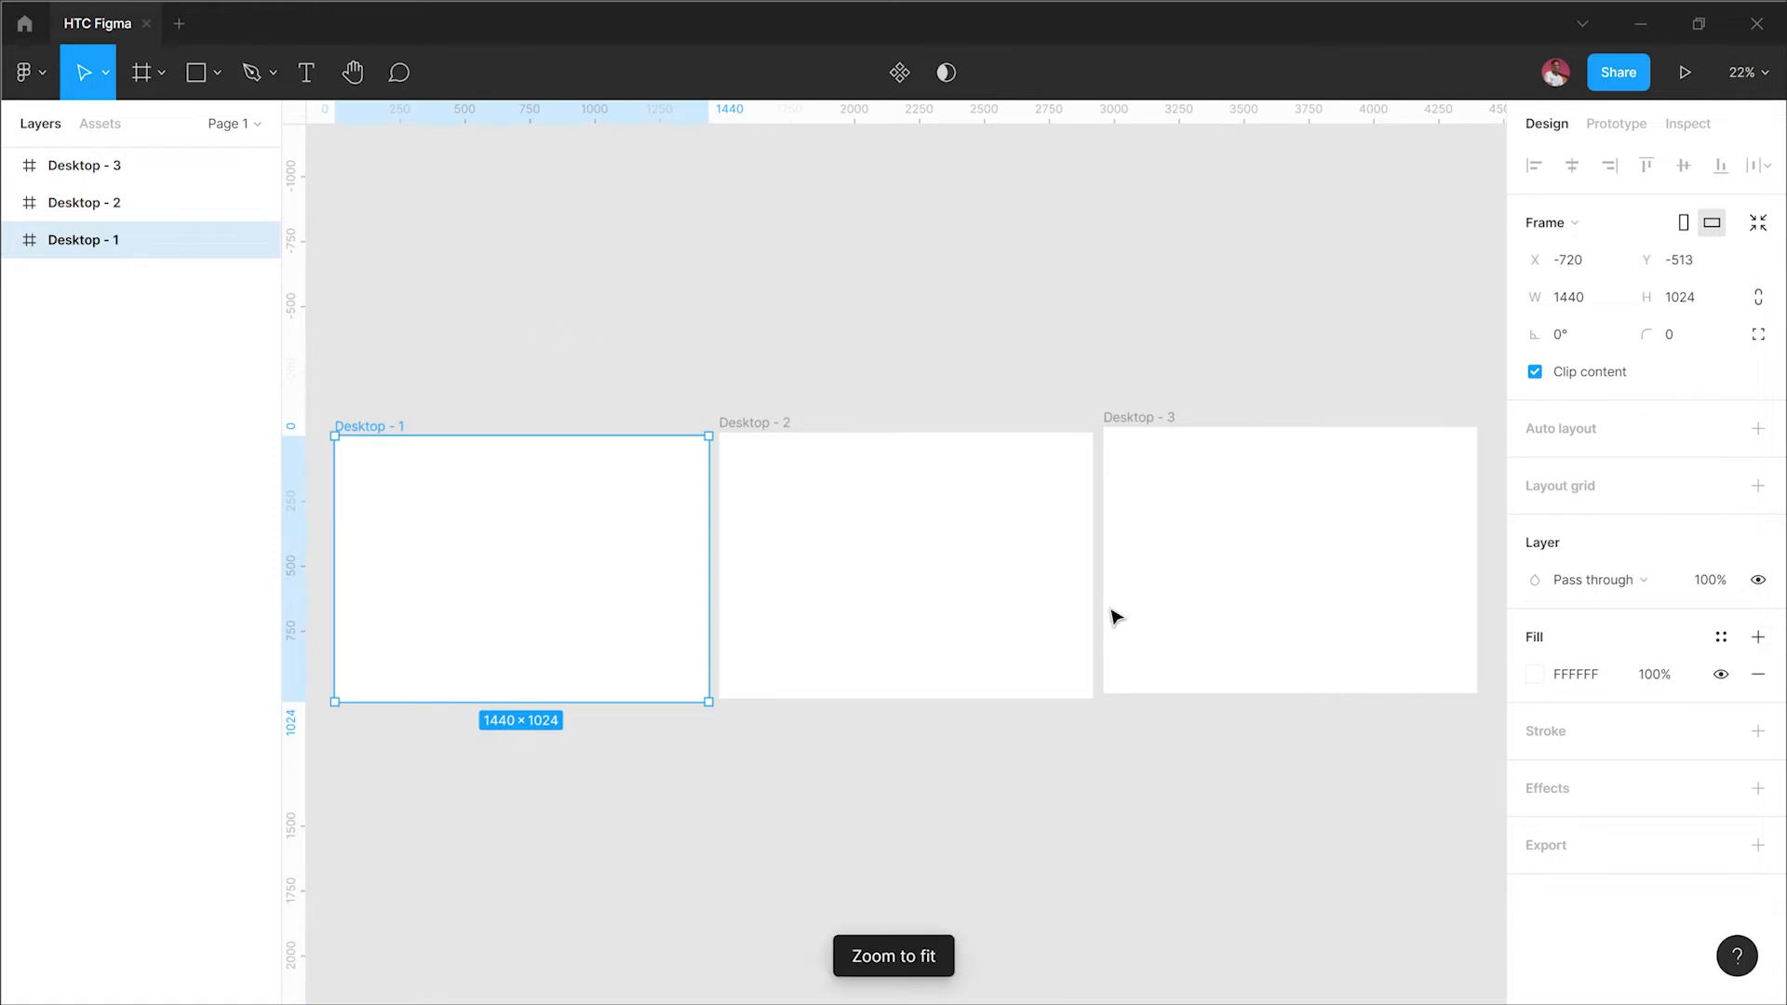
Step: Select Desktop - 3 from the layers list, zoom to it, deselect and zoom to fit again
left_click(1017, 858)
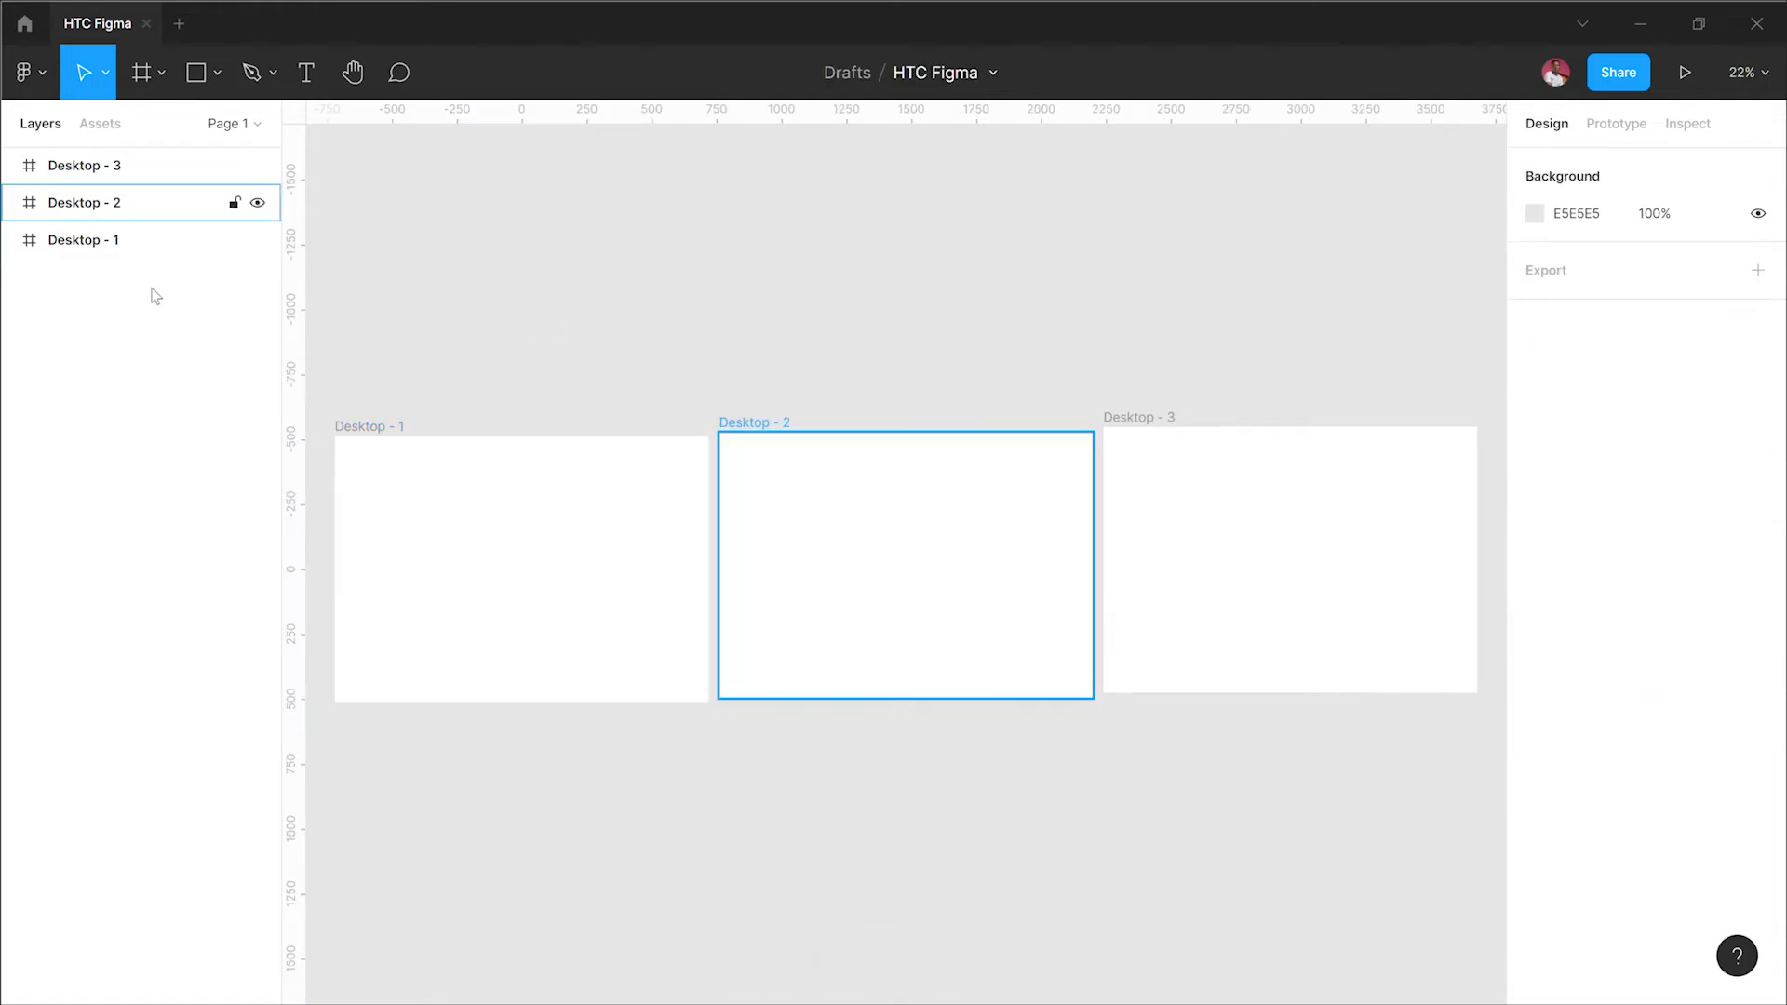
left_click(146, 176)
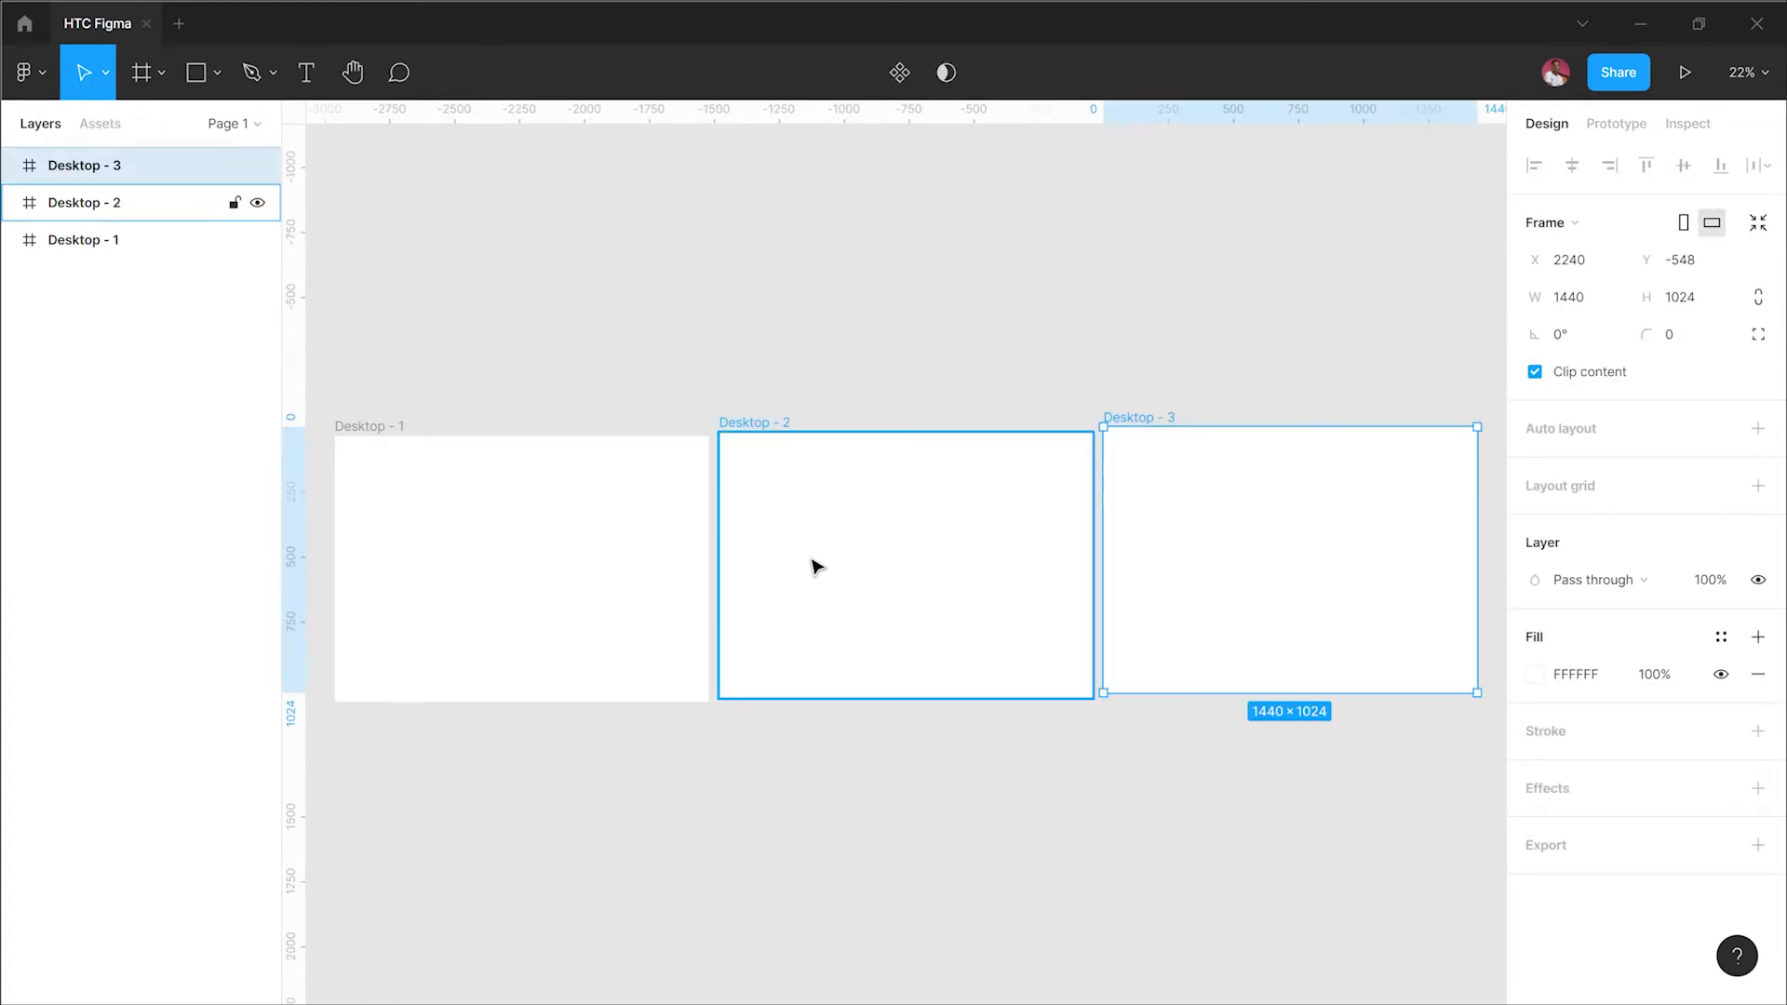
key("shift+2")
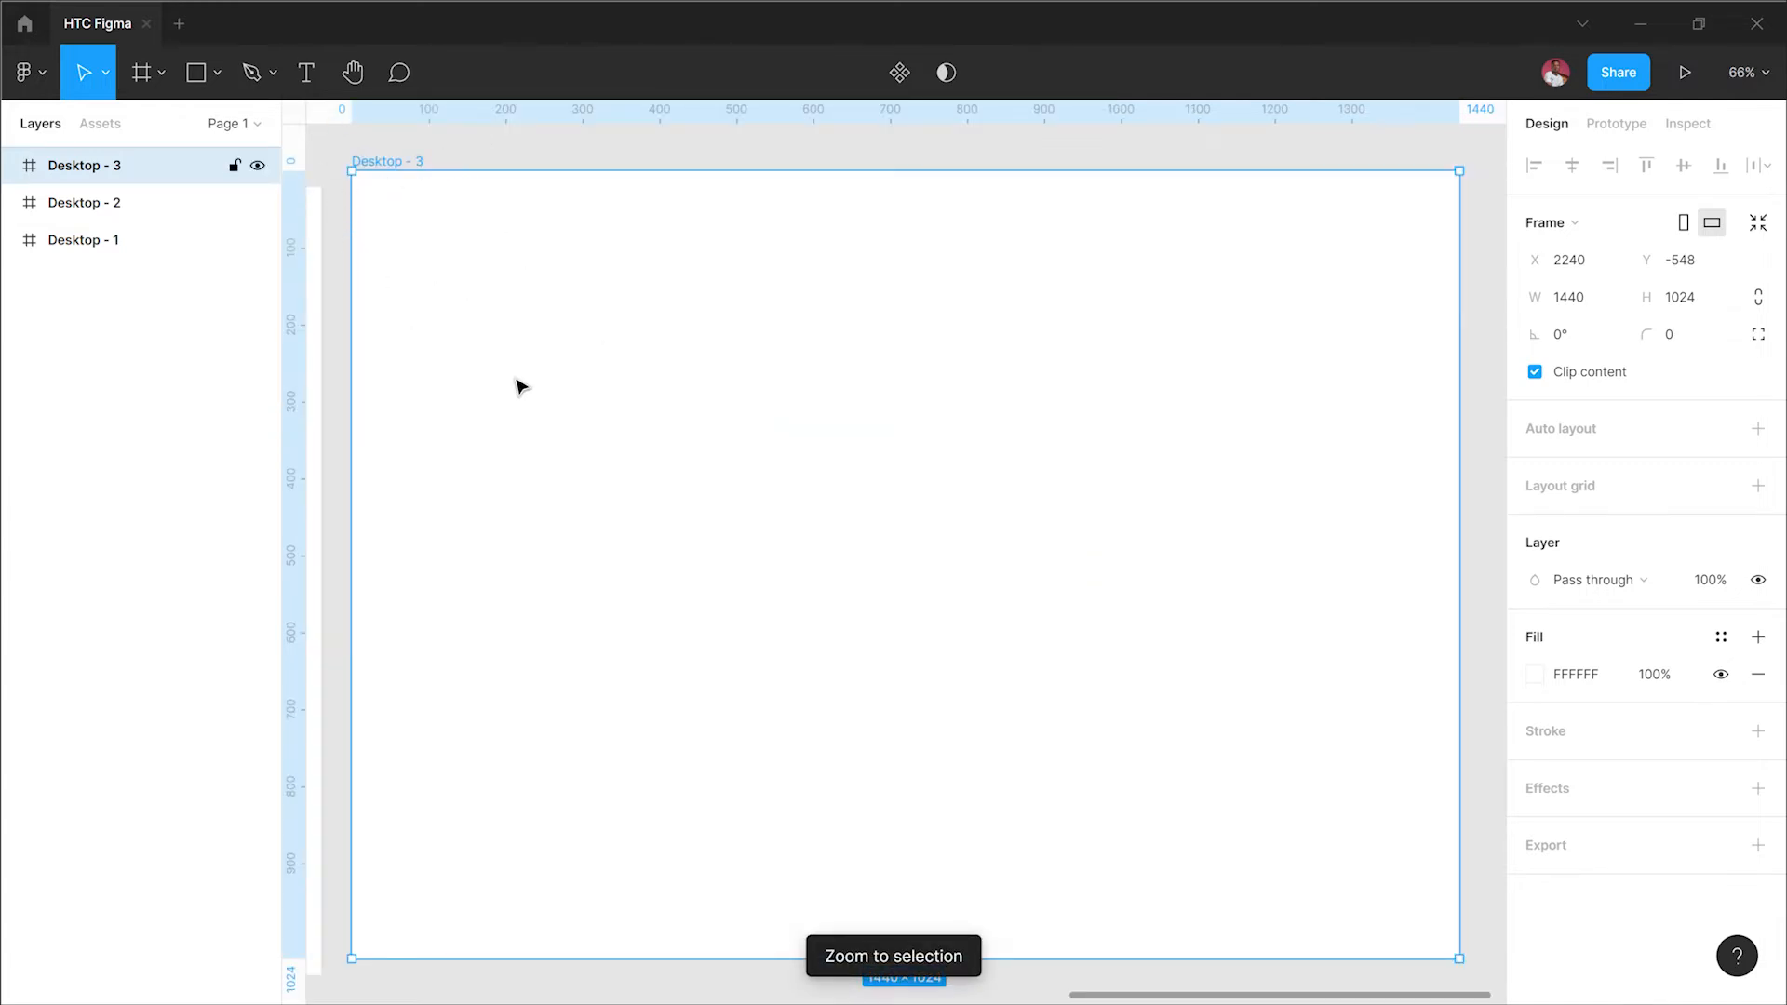
left_click(857, 158)
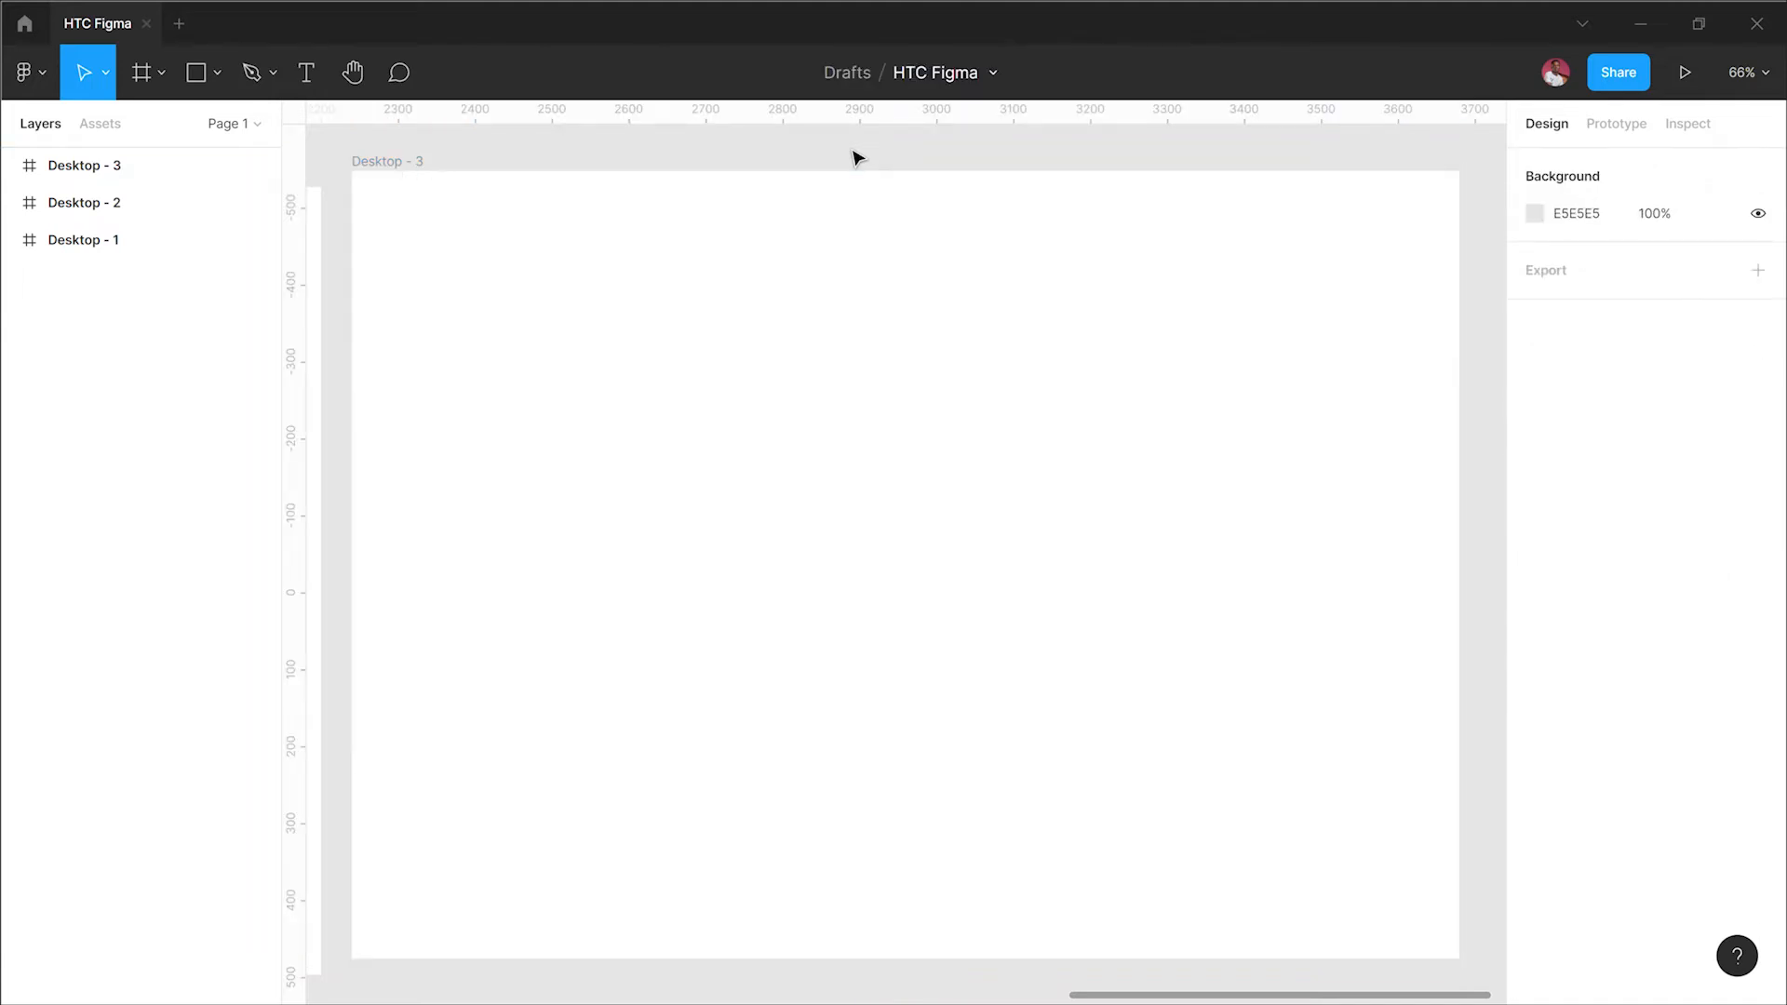
key("shift+1")
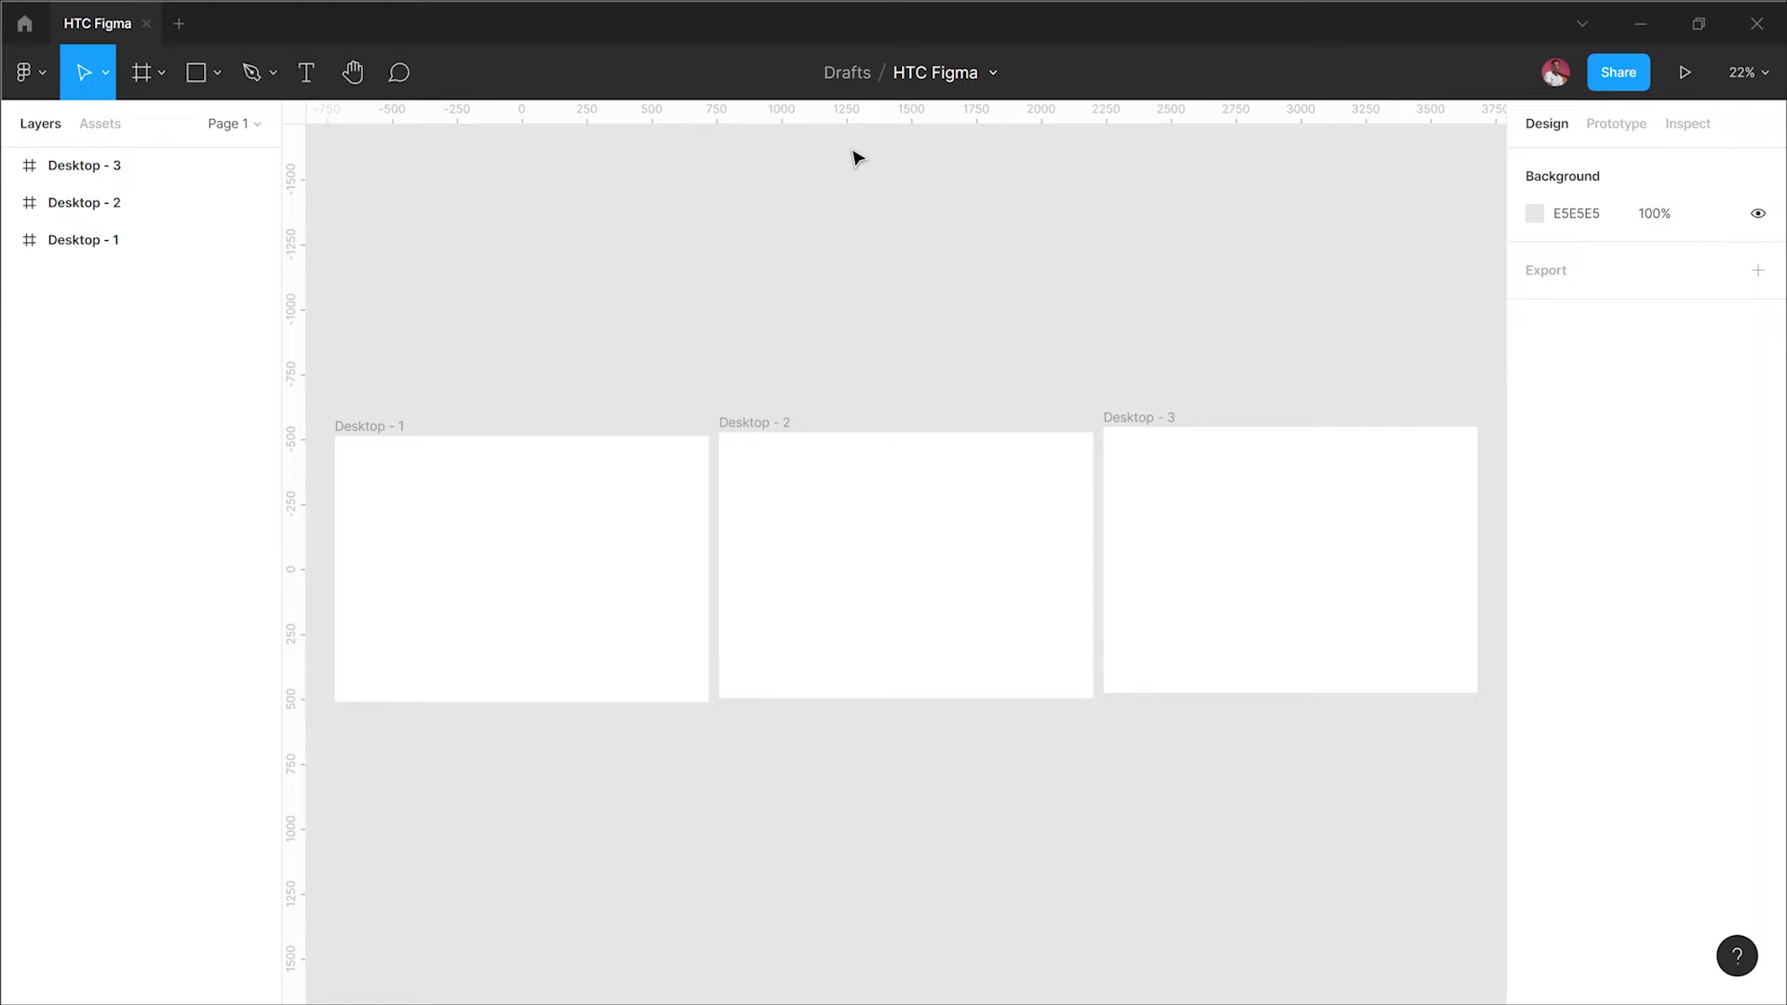
Step: Select Desktop - 1, zoom to it and step forward and back through the next and previous frames
left_click(384, 427)
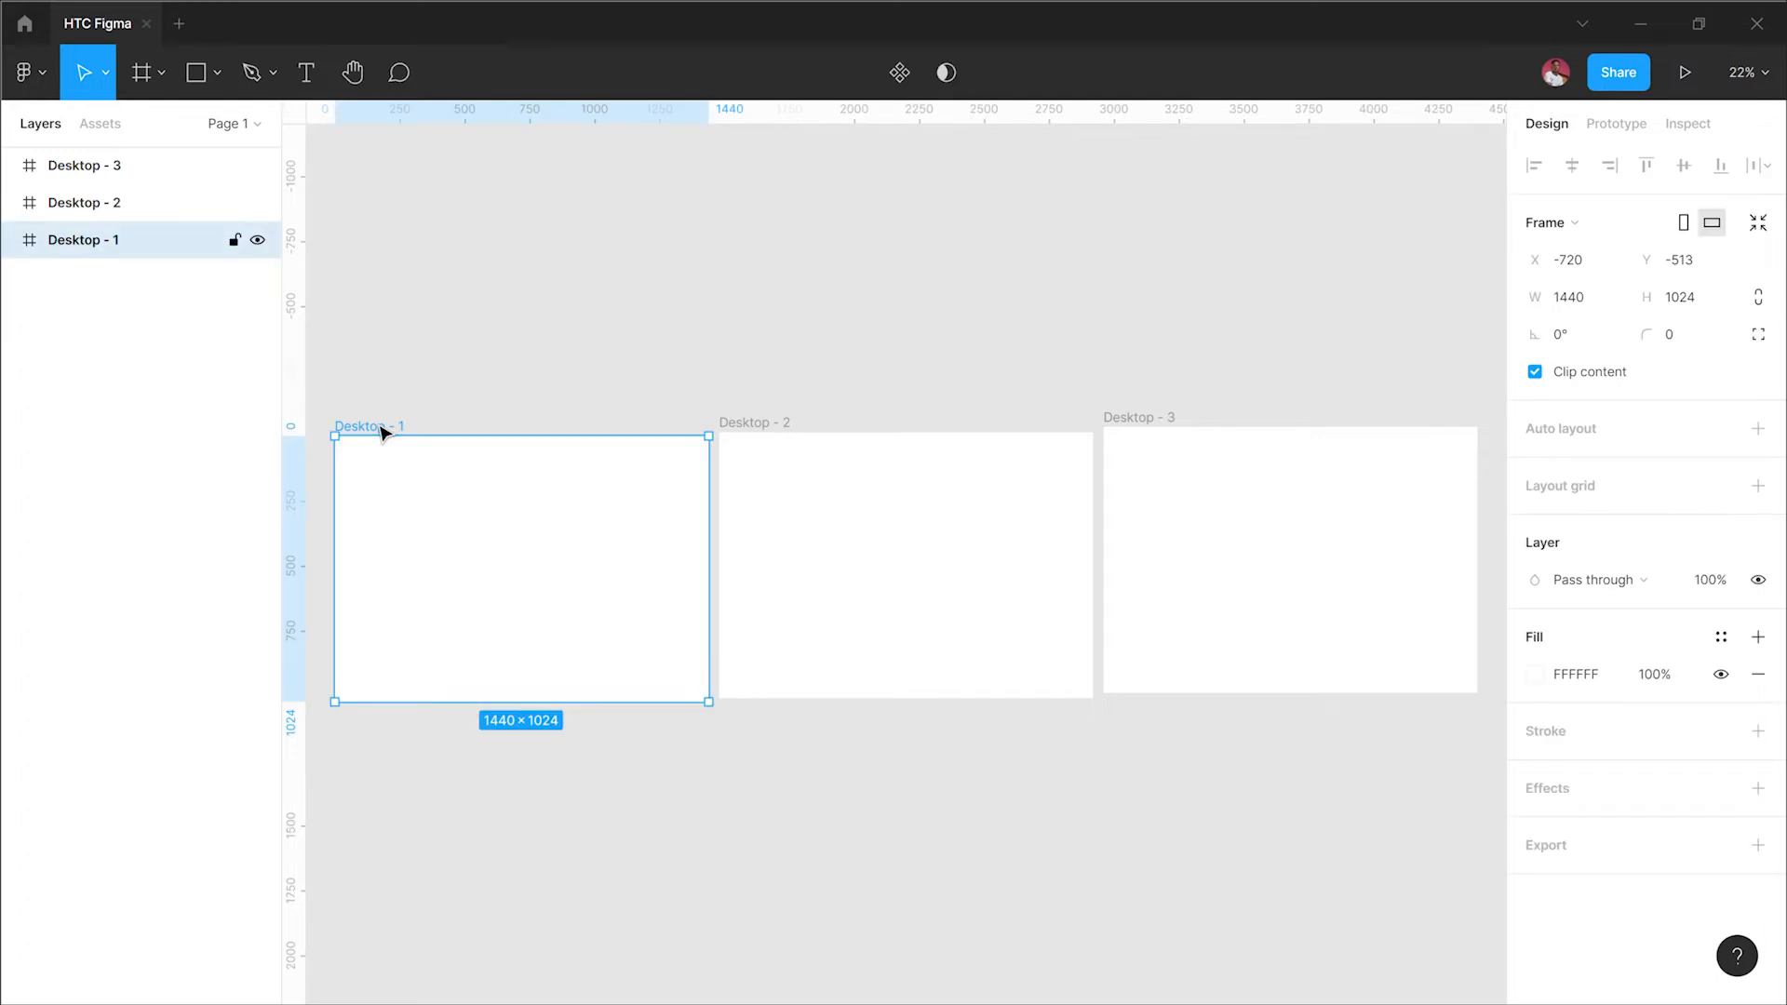
key("shift+2")
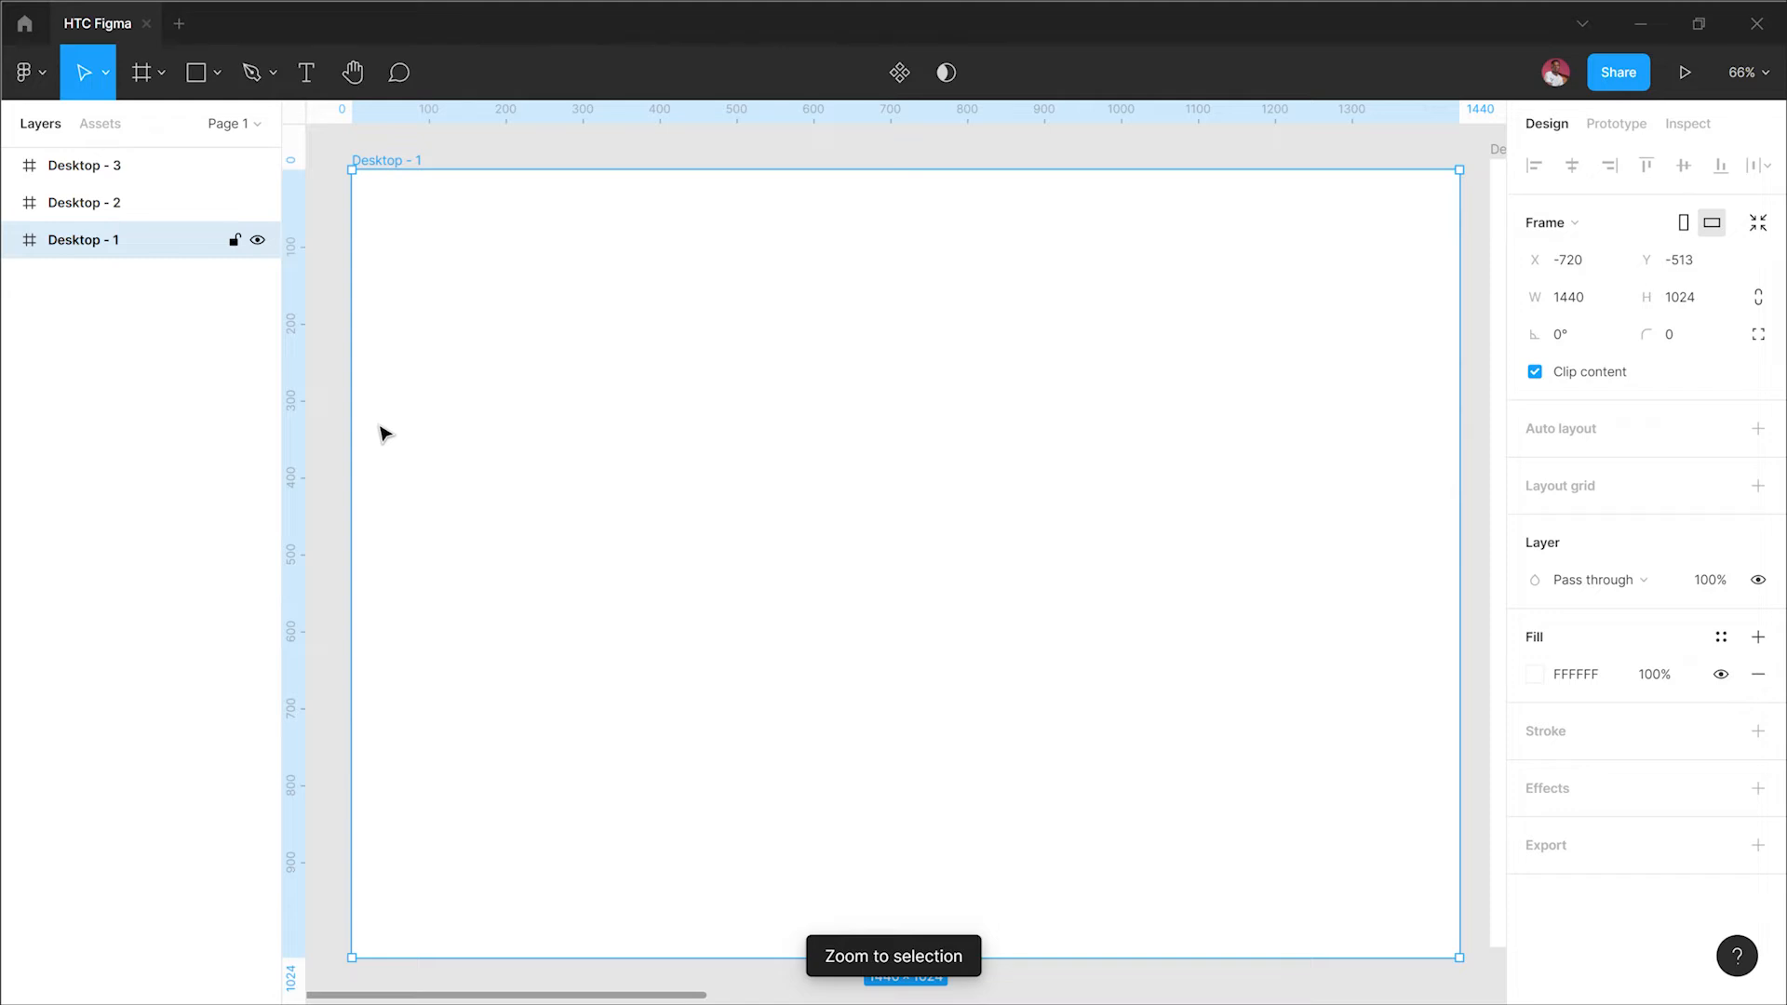
key("n")
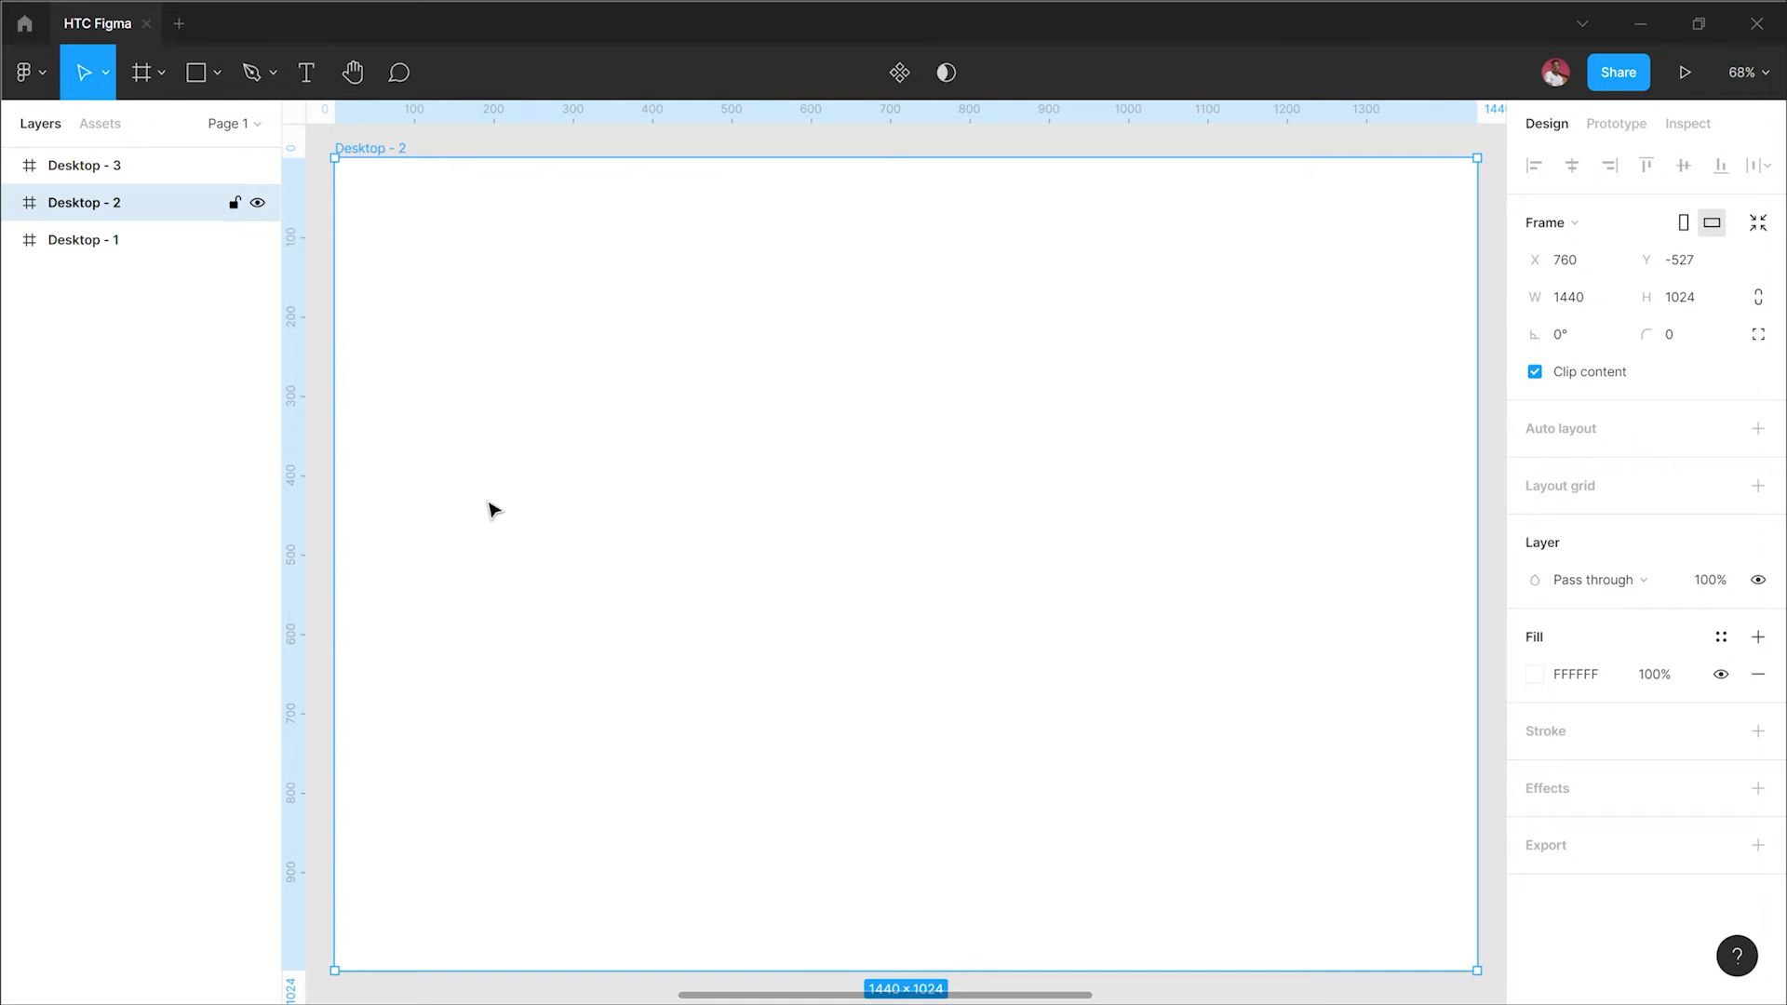
key("n")
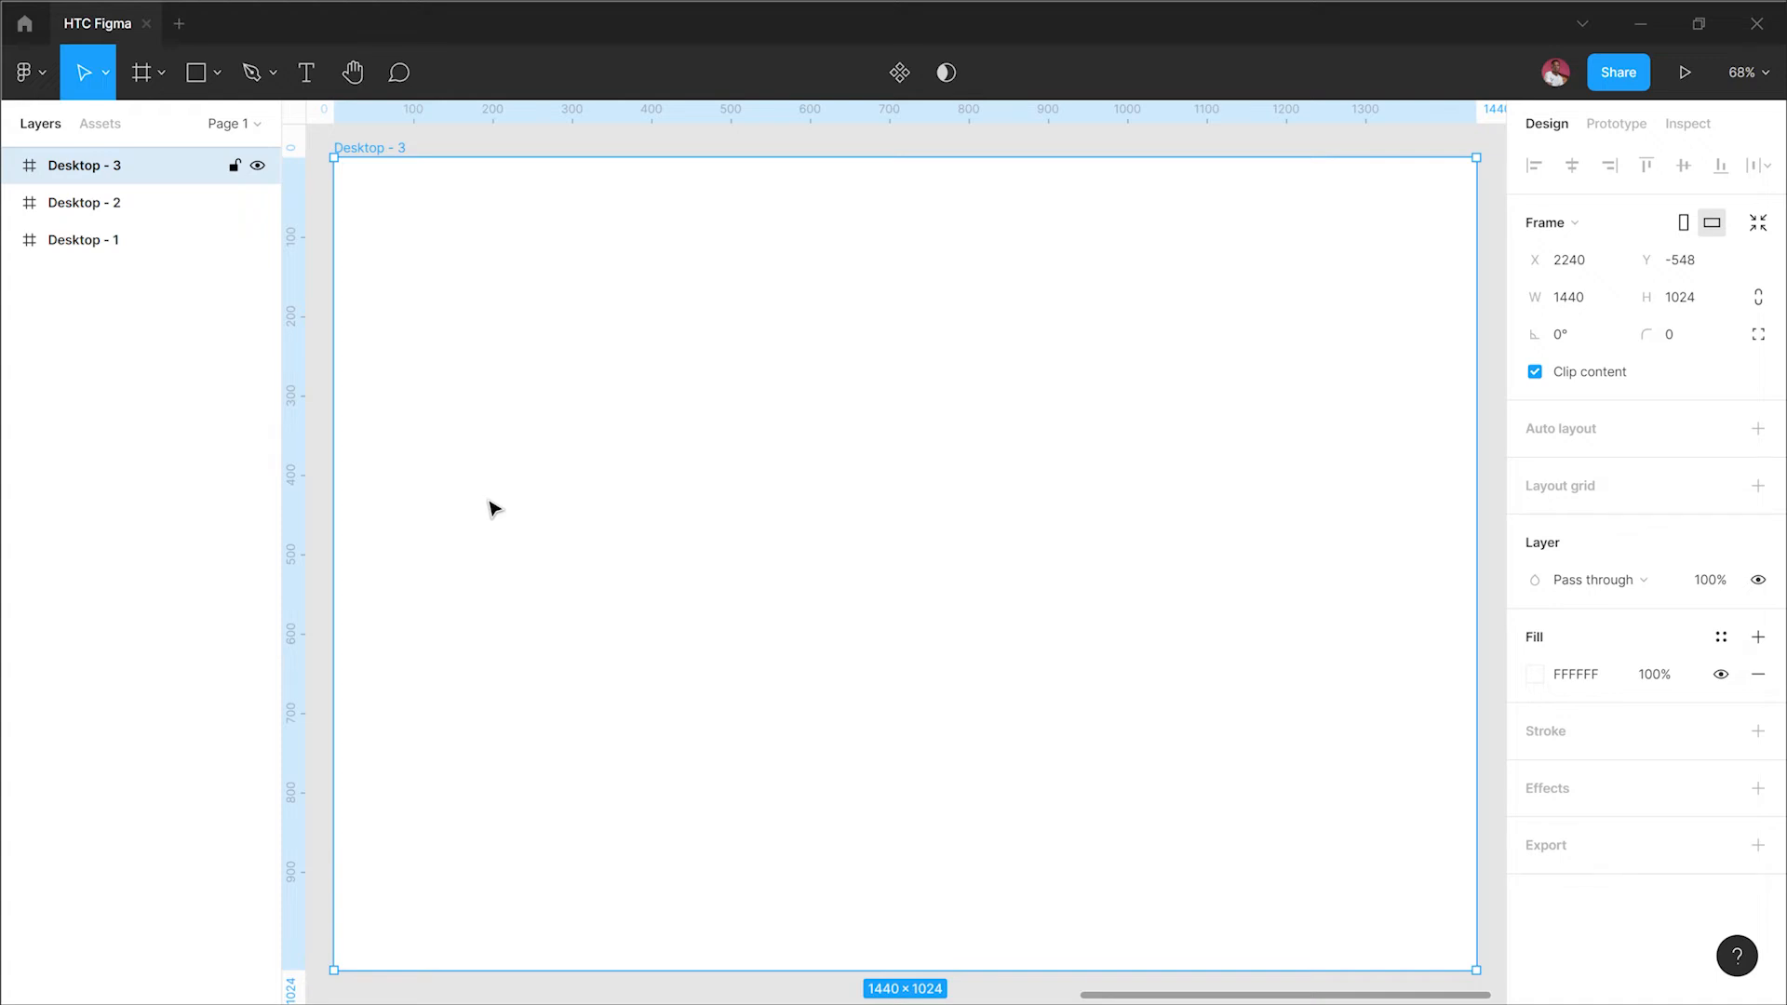
key("shift+n")
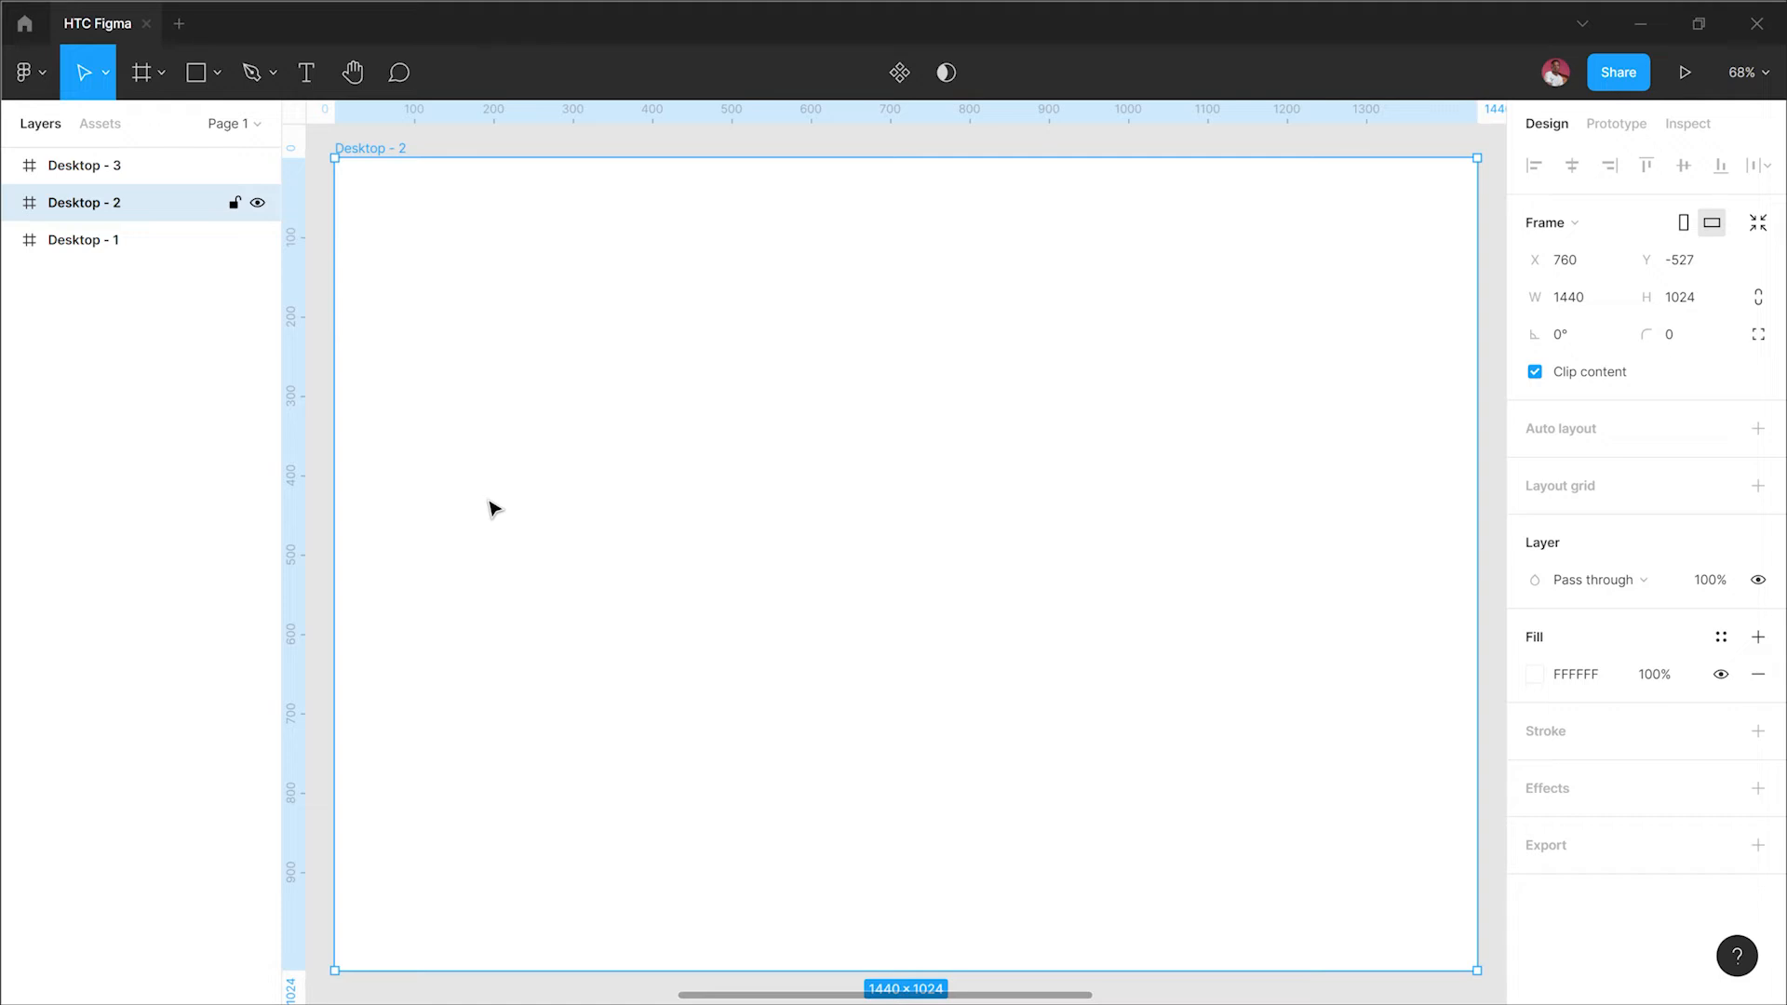
key("shift+n")
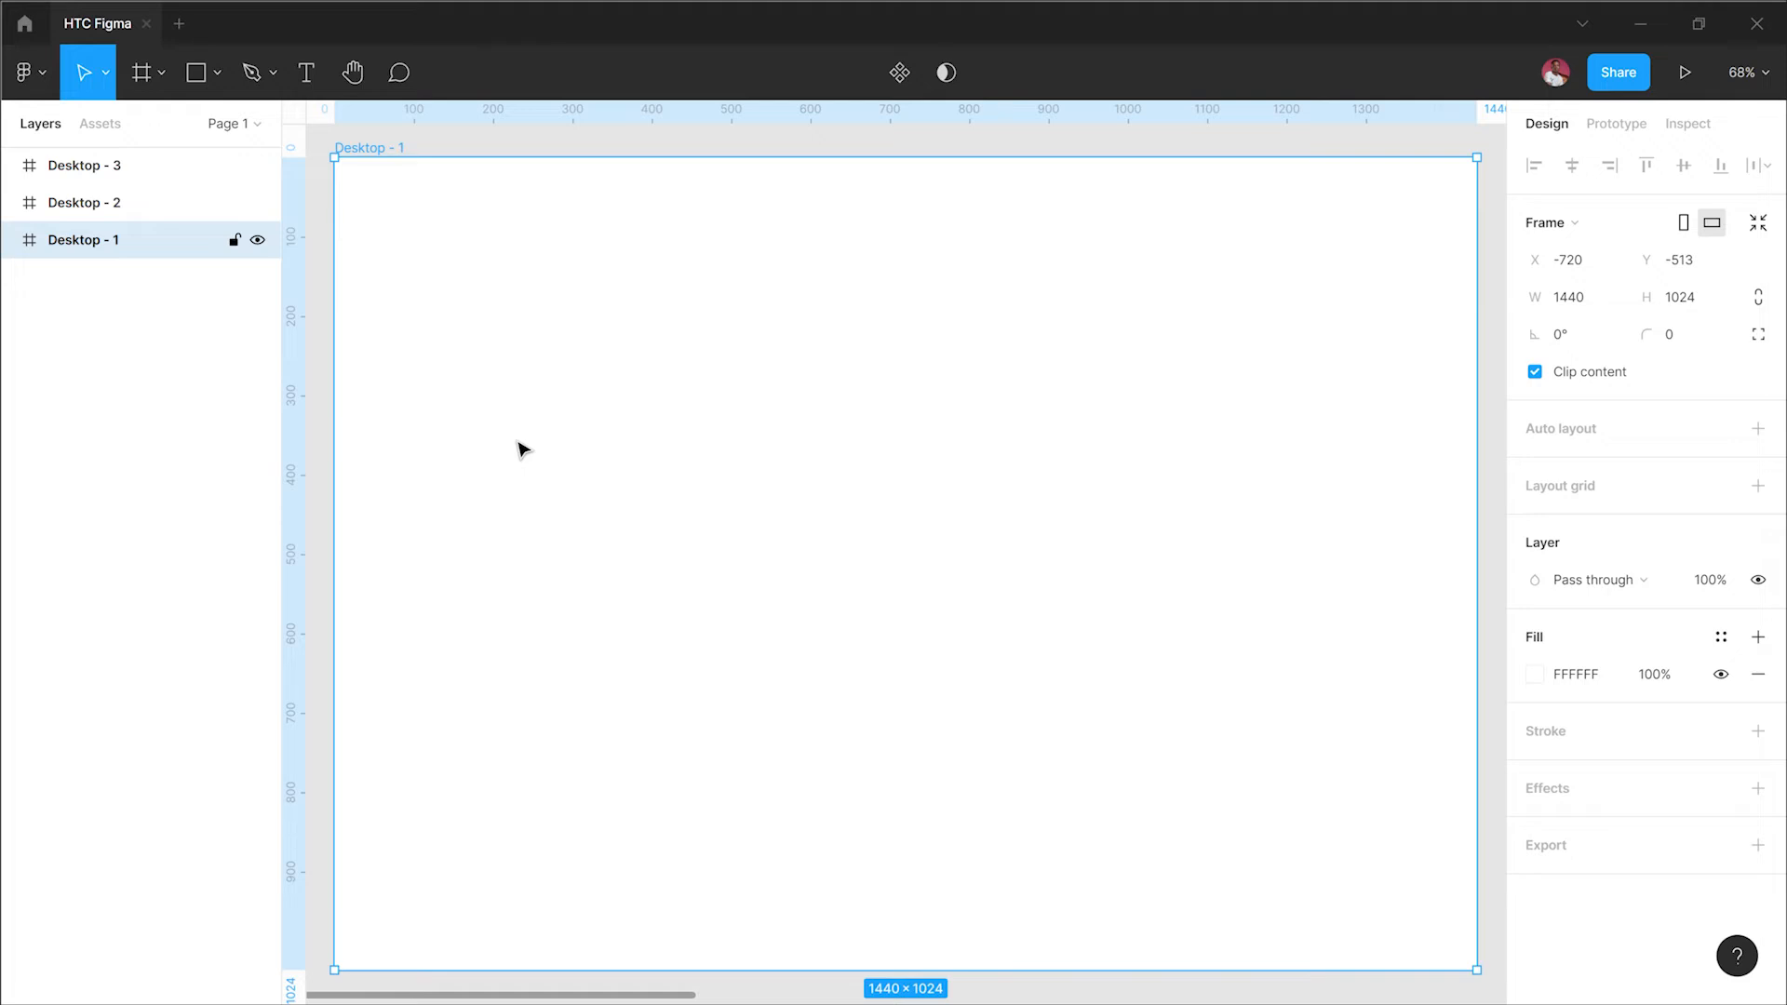
Step: Pan across the frames with the Hand tool and select Desktop - 2 from the canvas context menu
left_click(354, 75)
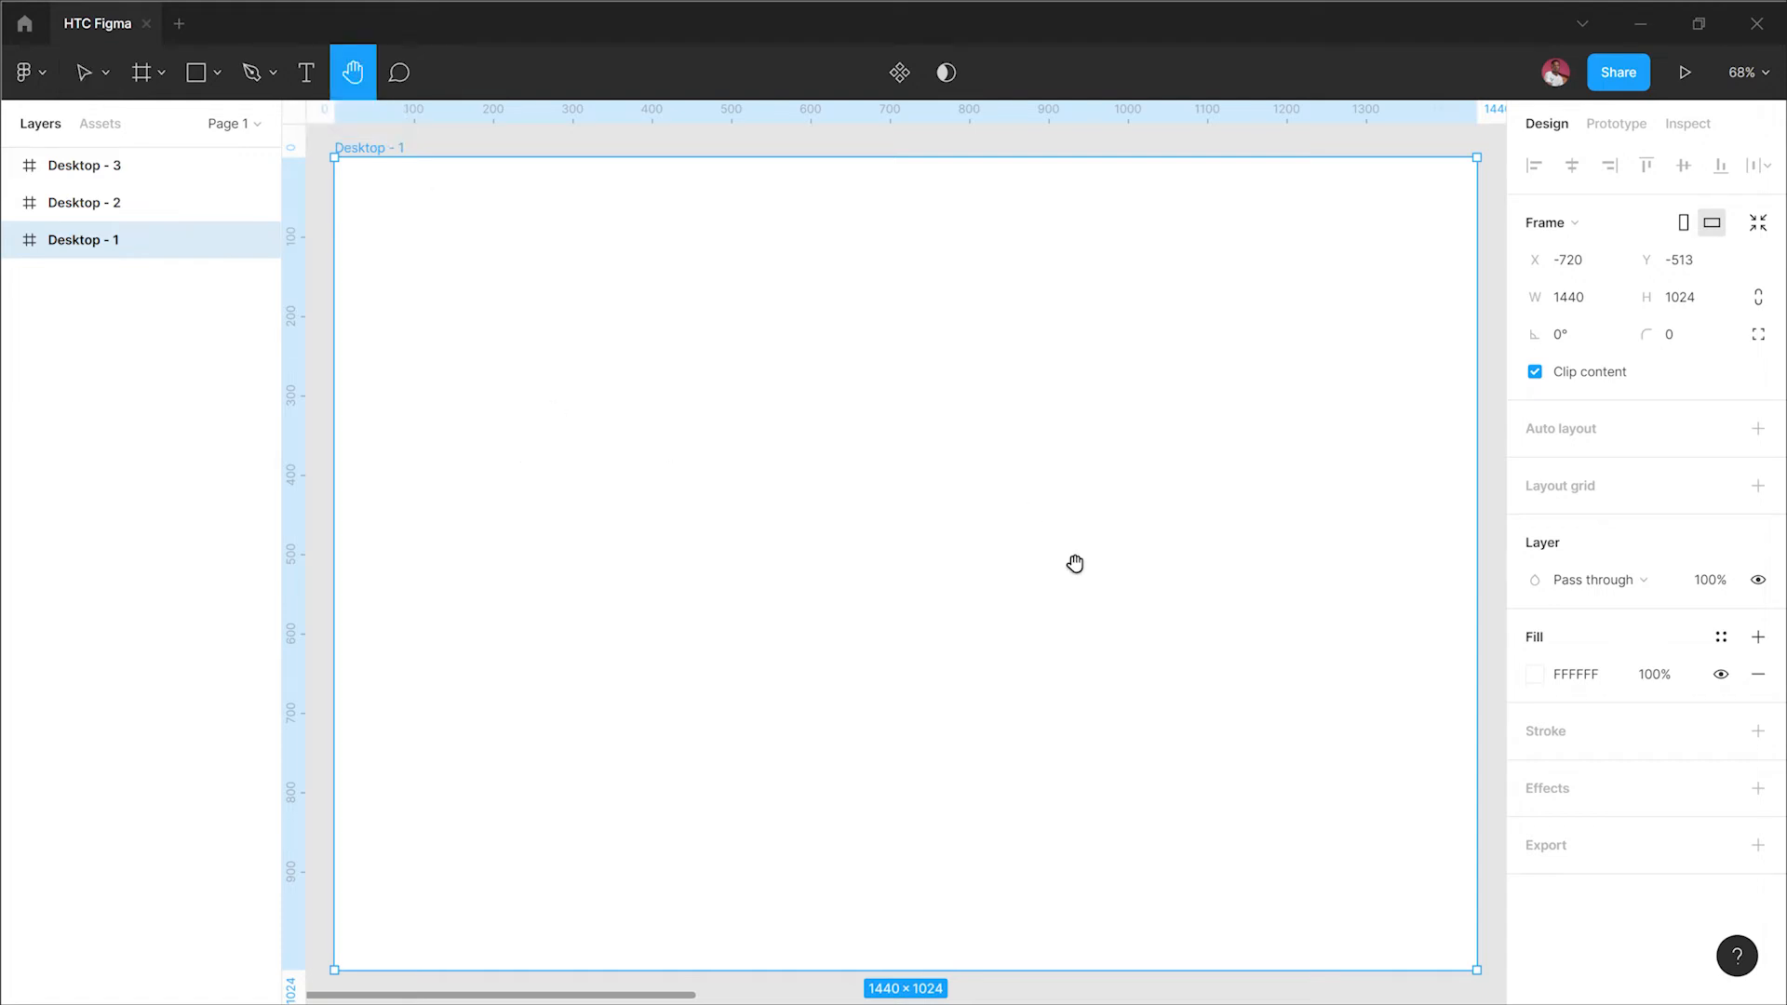
left_click_drag(1075, 563, 626, 562)
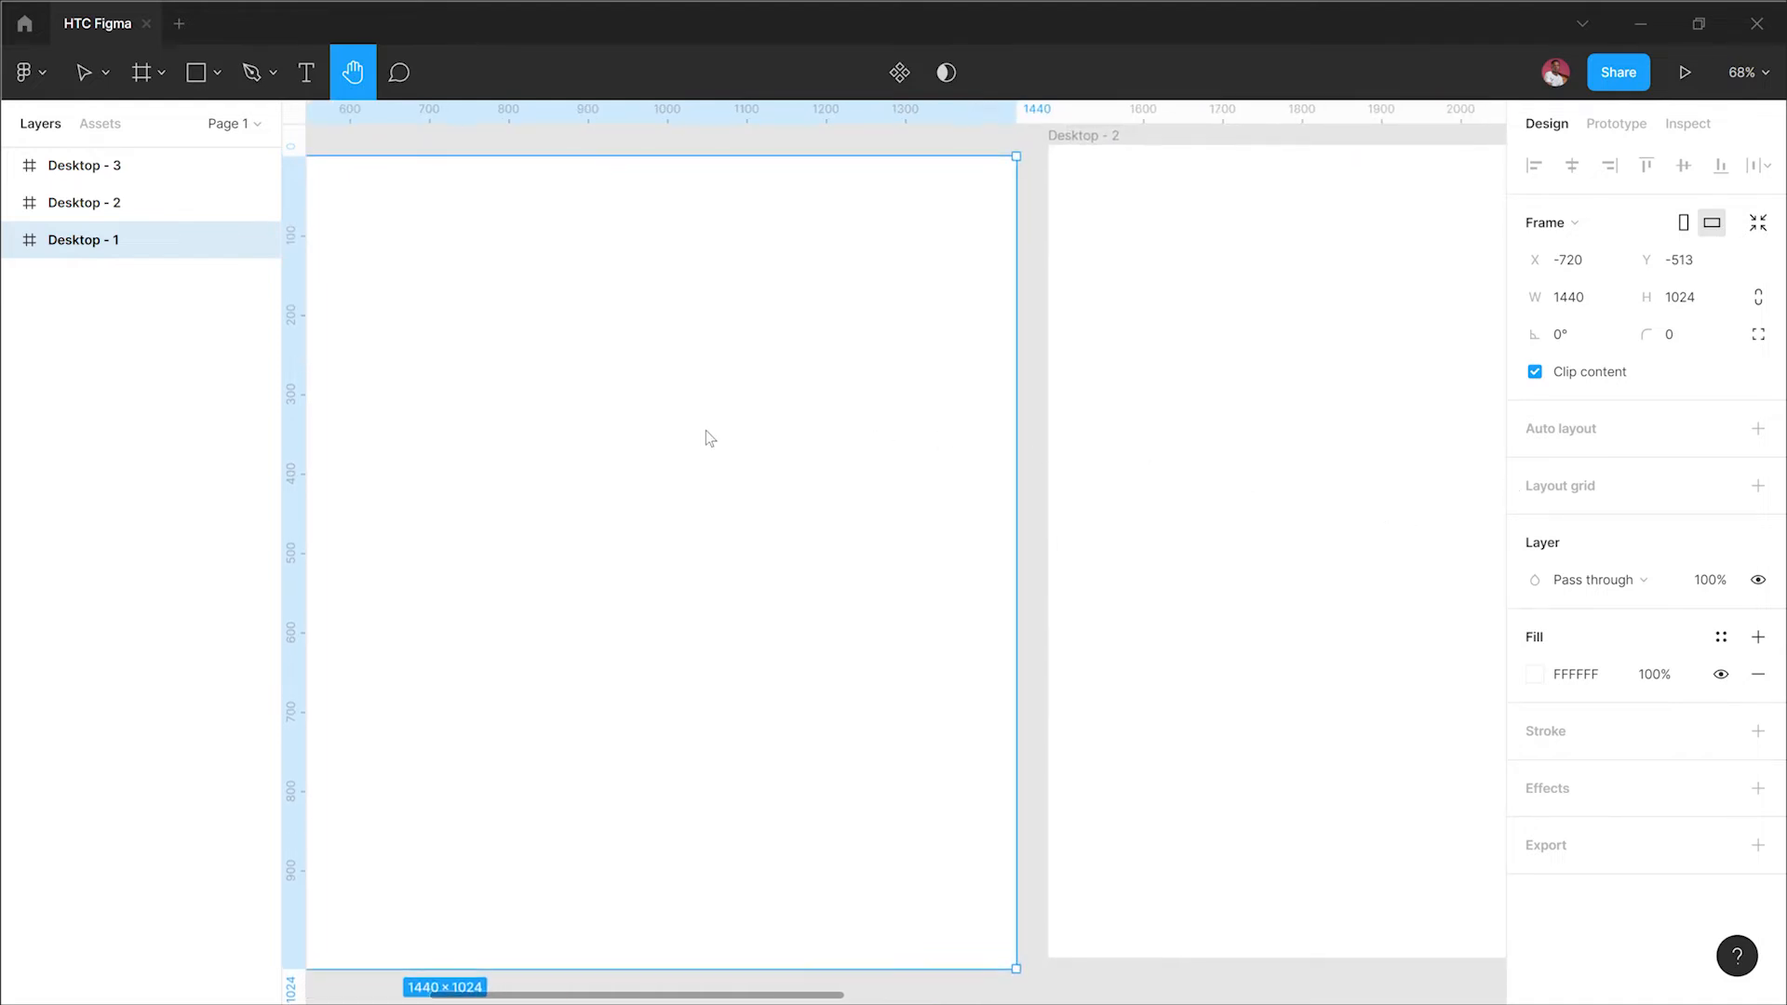
right_click(1371, 456)
left_click(661, 446)
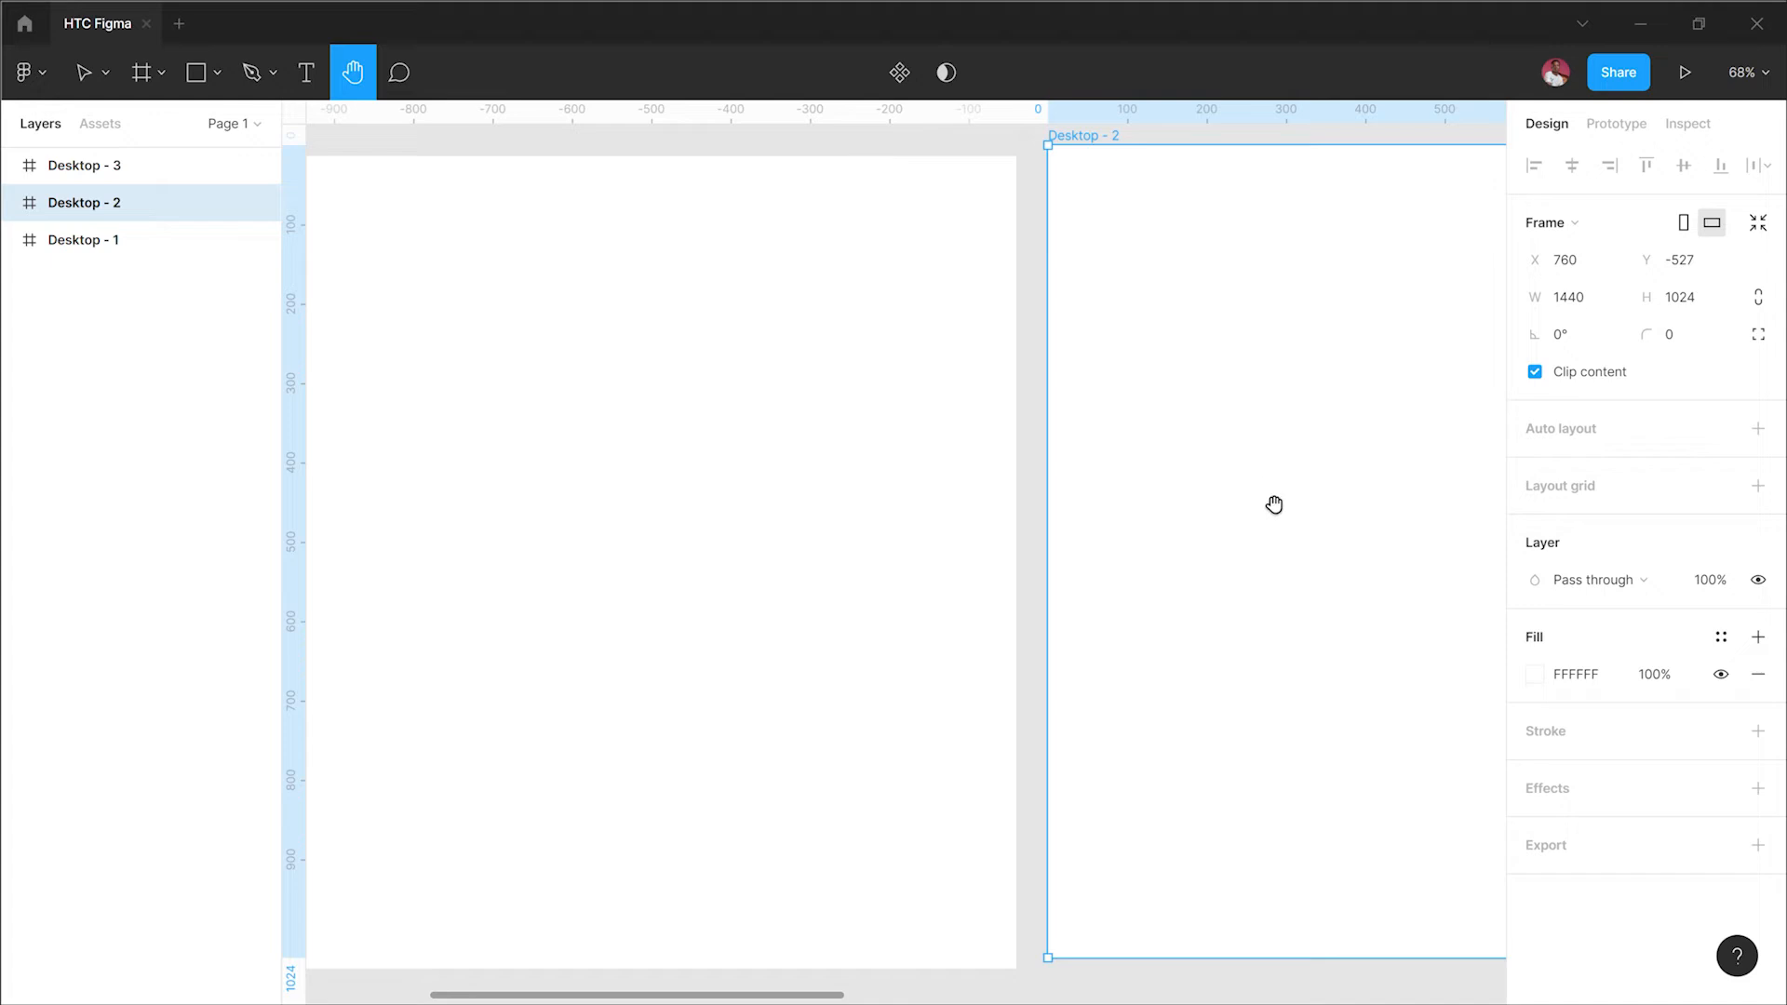
right_click(1241, 495)
left_click(889, 517)
scroll(586, 518, "right", 5)
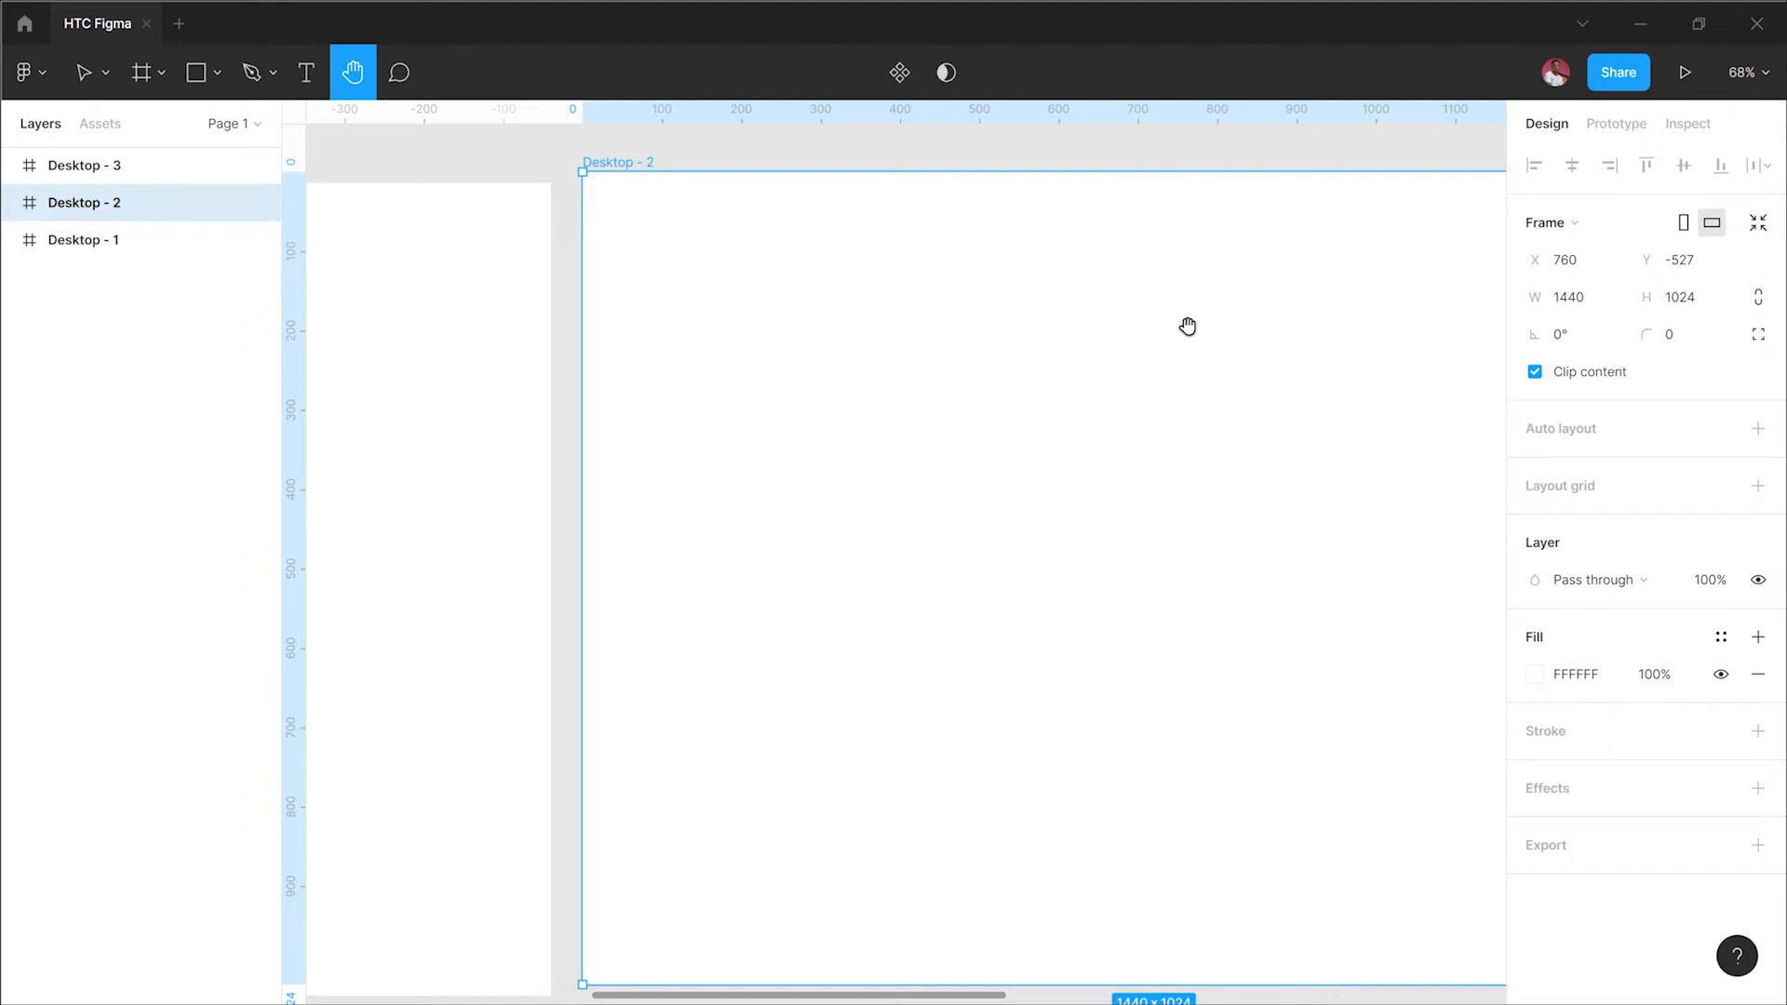
Step: Return to the Move tool, pan with the space bar held and select Desktop - 3 from the canvas context menu
left_click(83, 73)
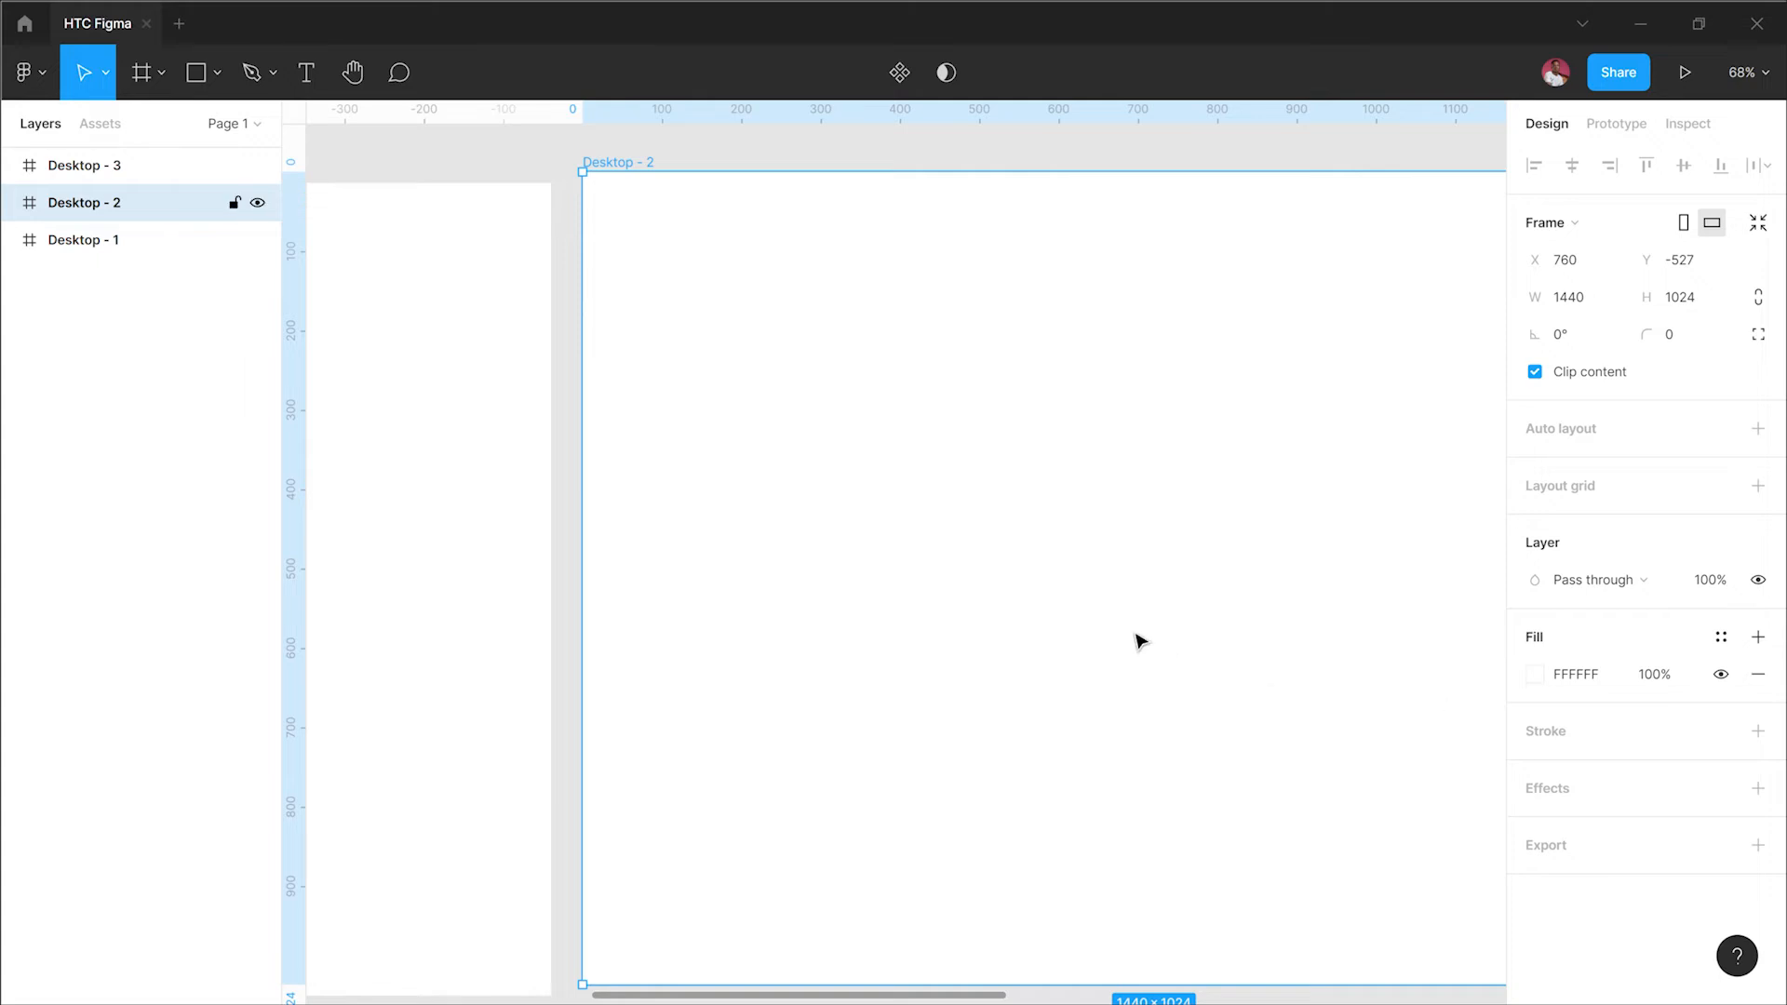
key("space")
left_click_drag(853, 627, 696, 639)
scroll(696, 639, "right", 5)
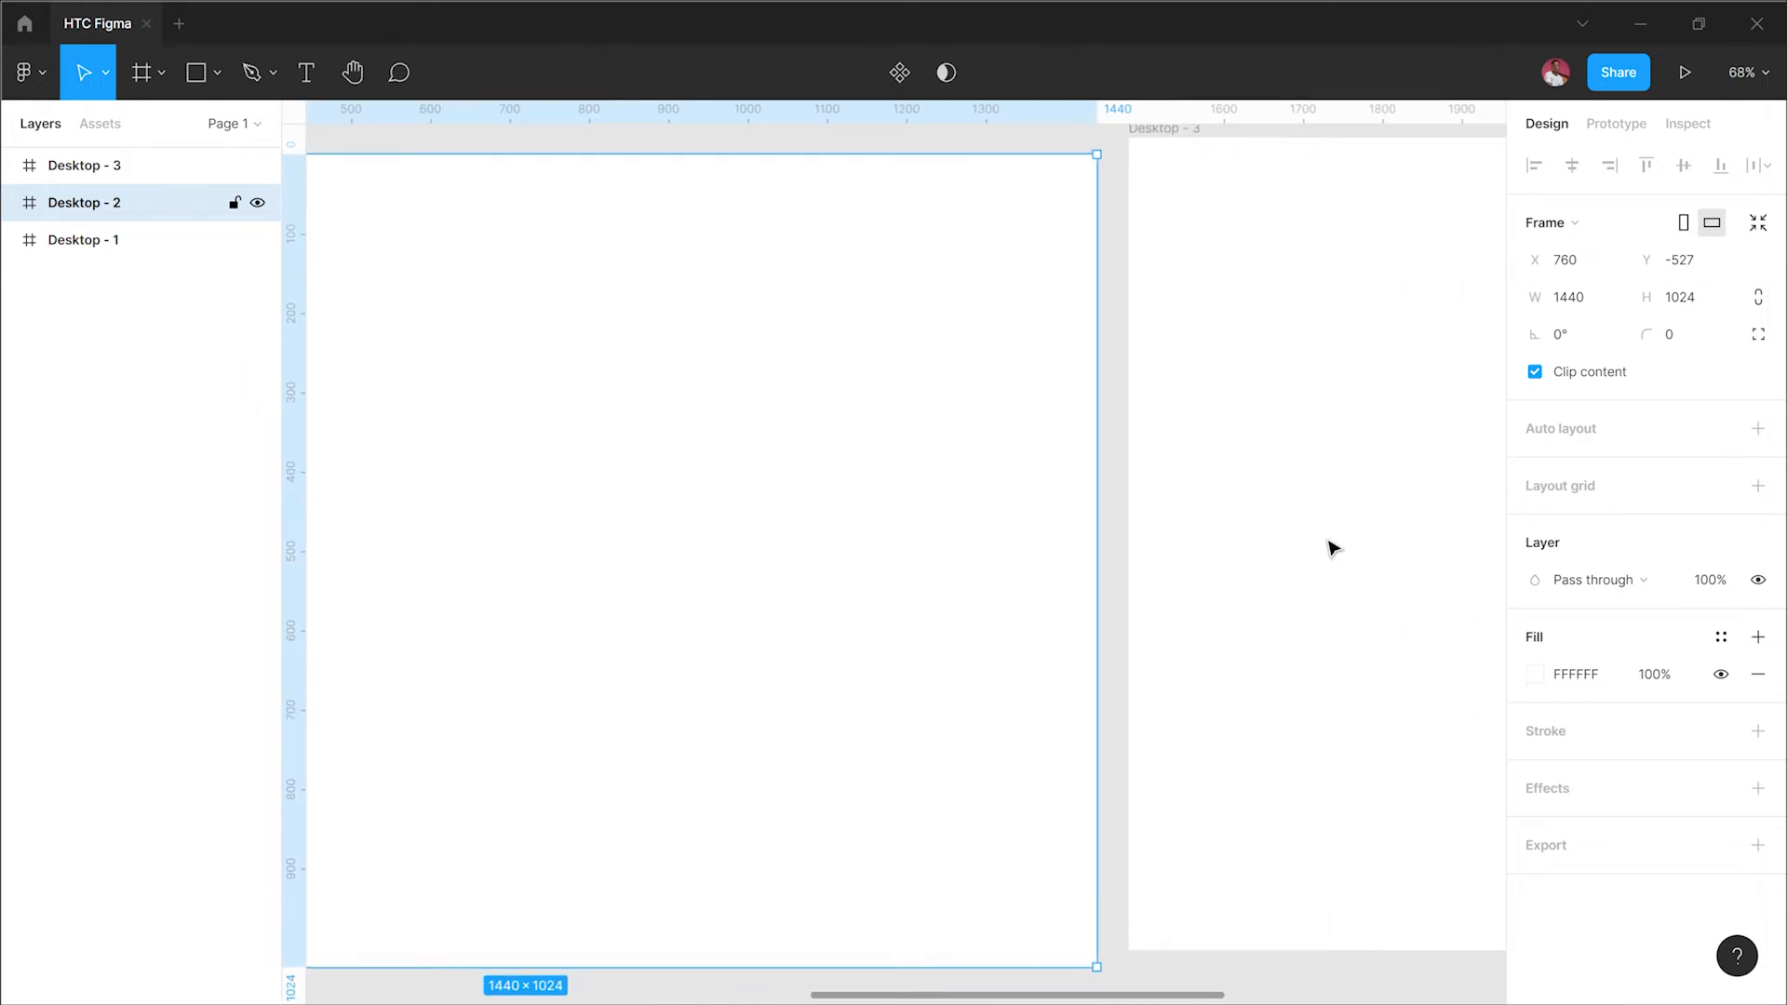
key("space")
right_click(1300, 554)
left_click(908, 592)
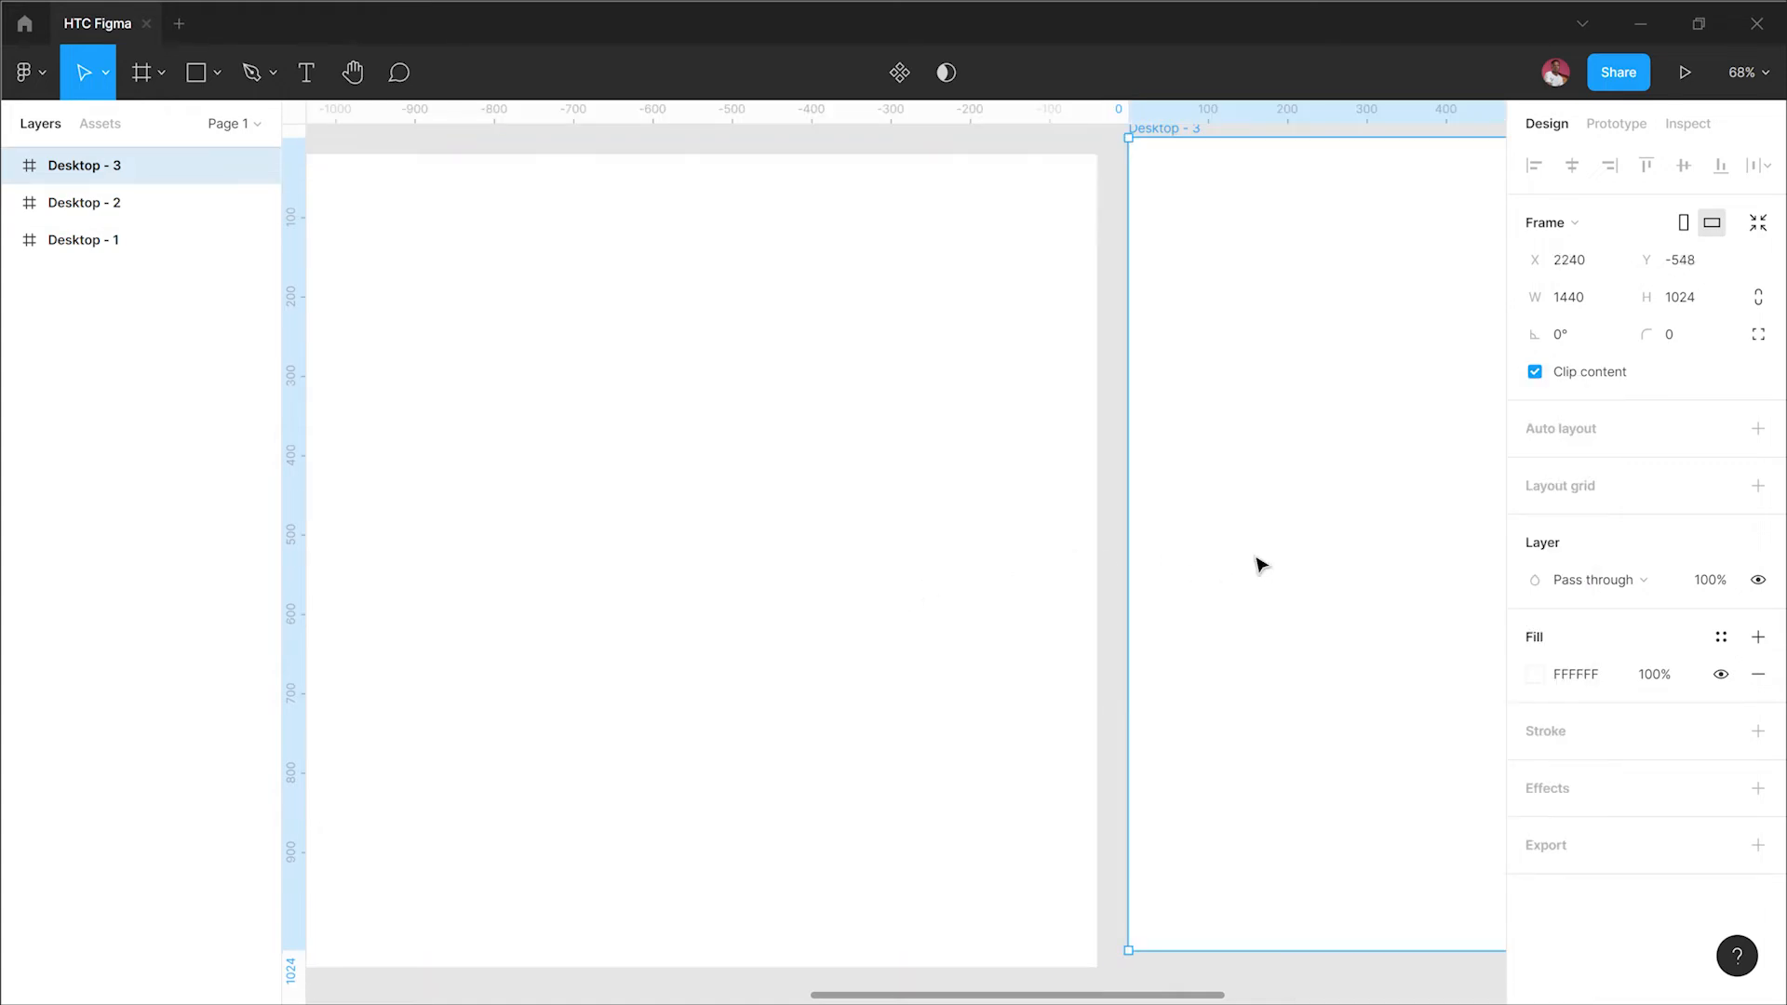
Step: Delete the Desktop - 2 and Desktop - 3 frames, leaving only Desktop - 1
scroll(892, 582, "right", 5)
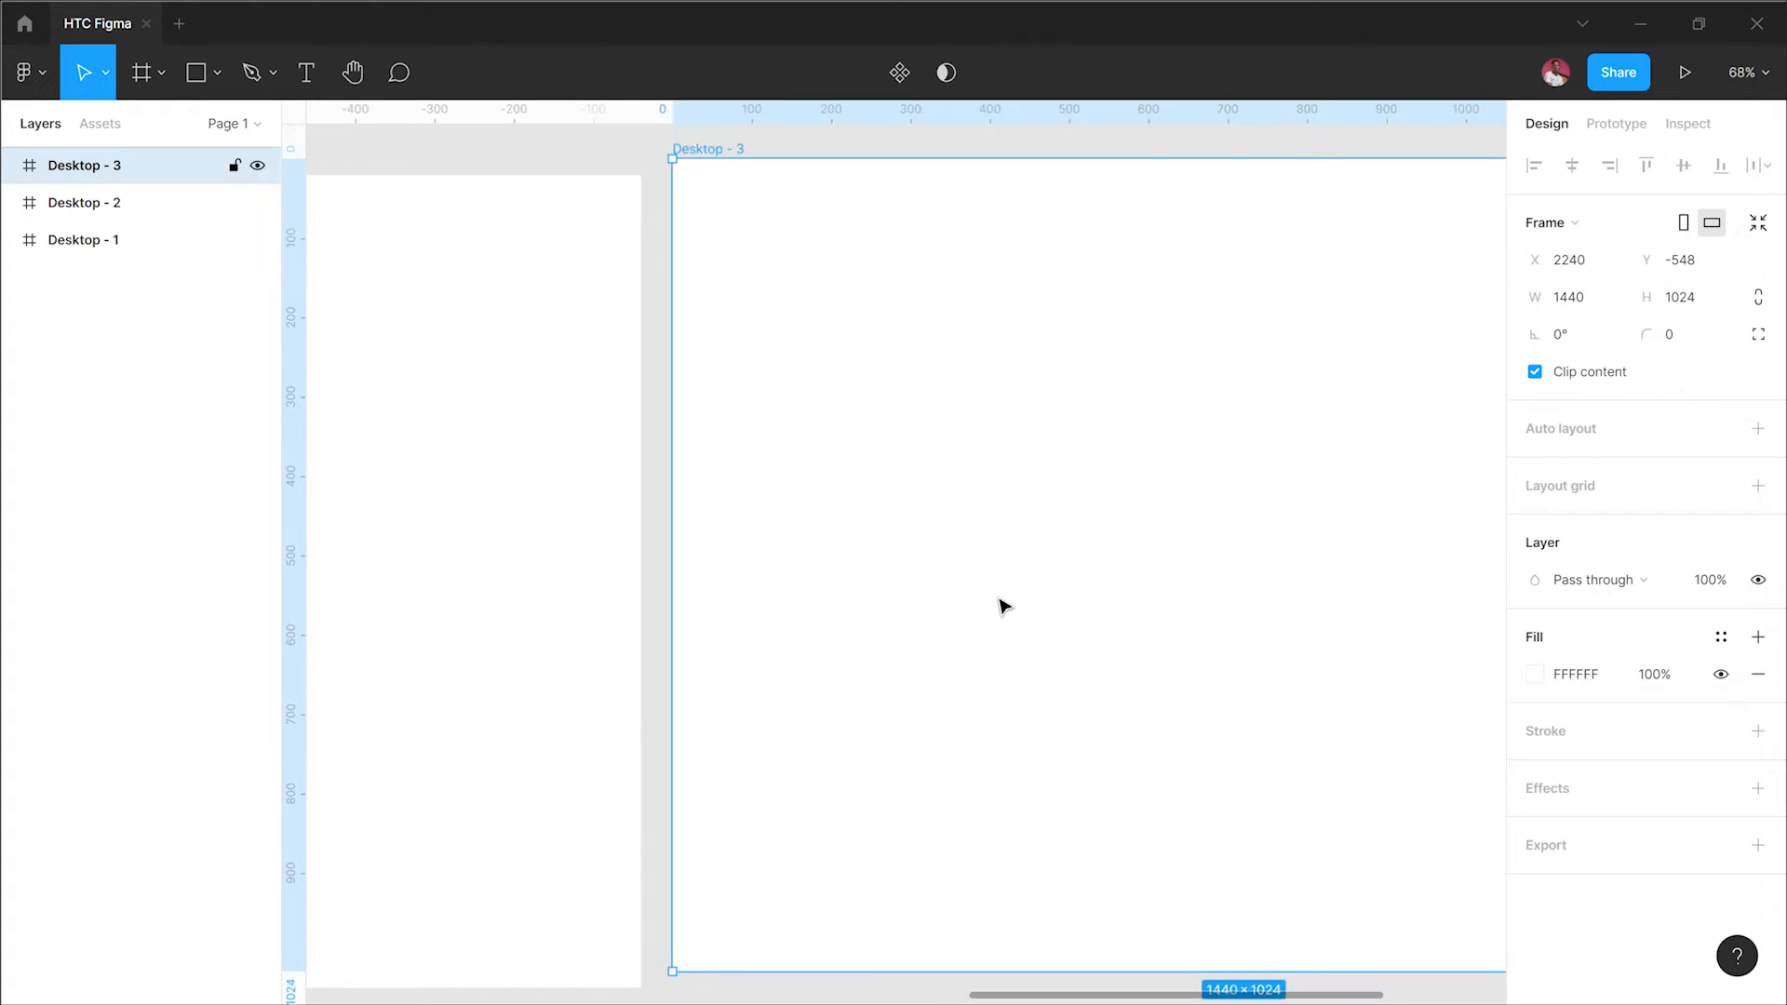
key("shift+1")
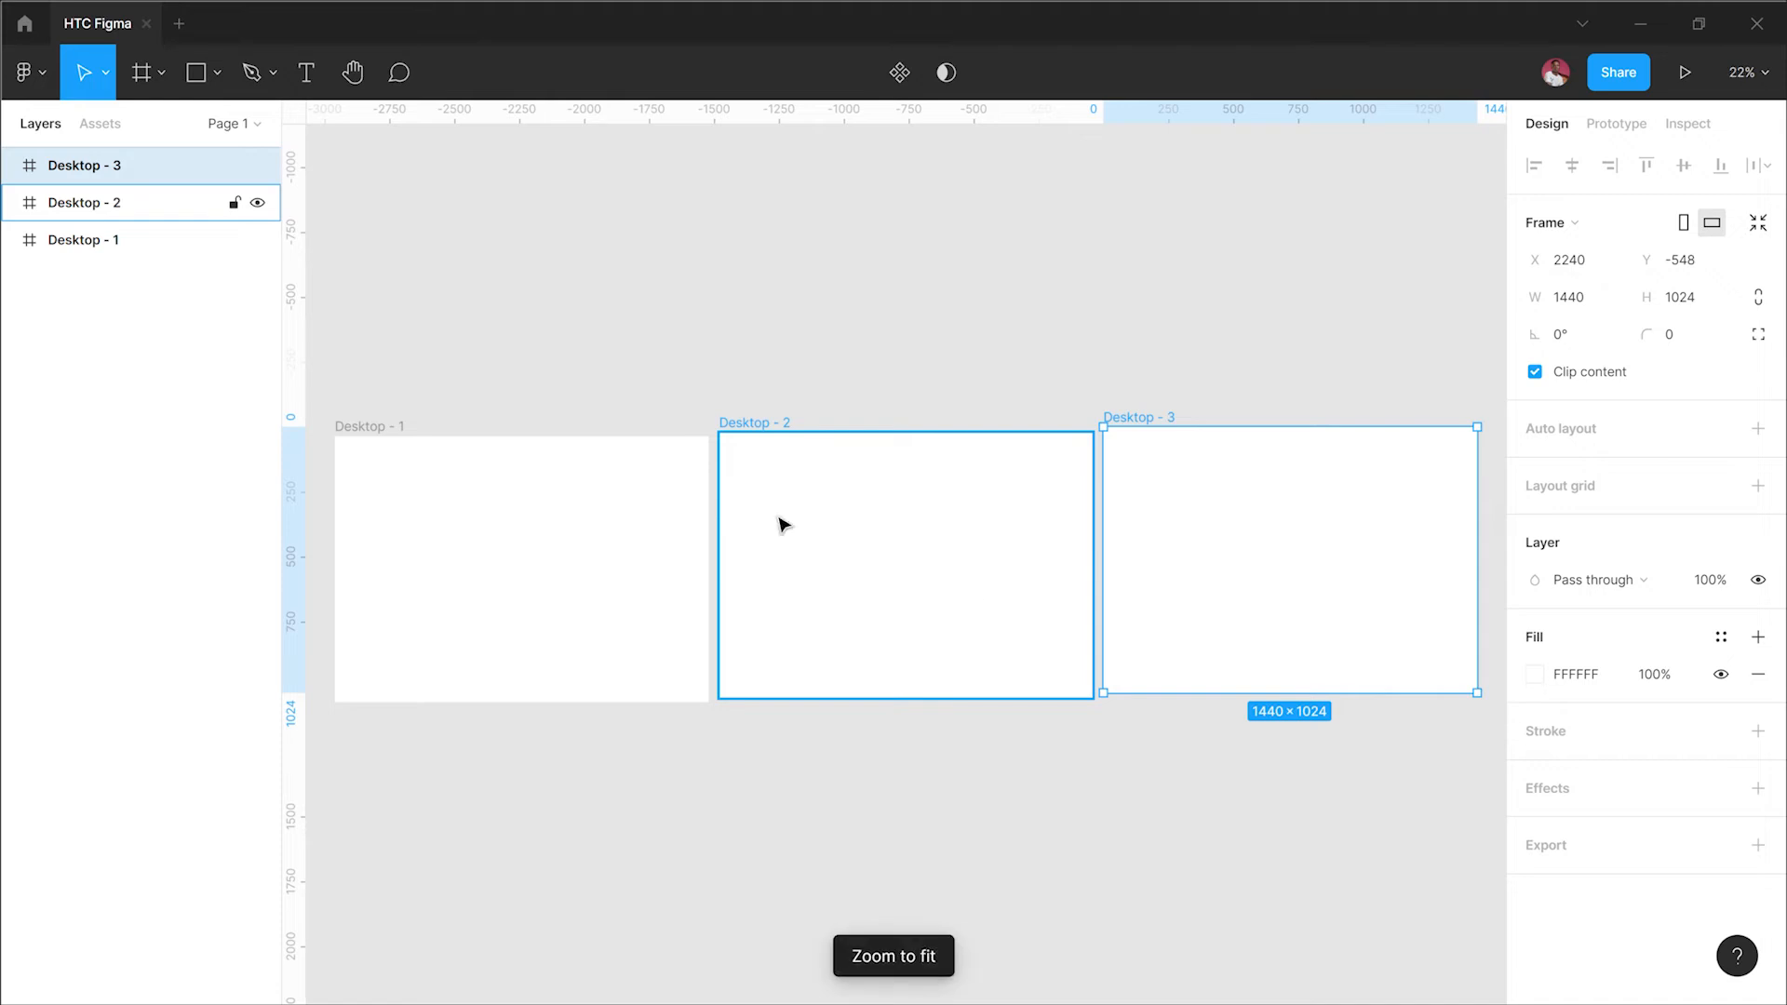
left_click(1311, 749)
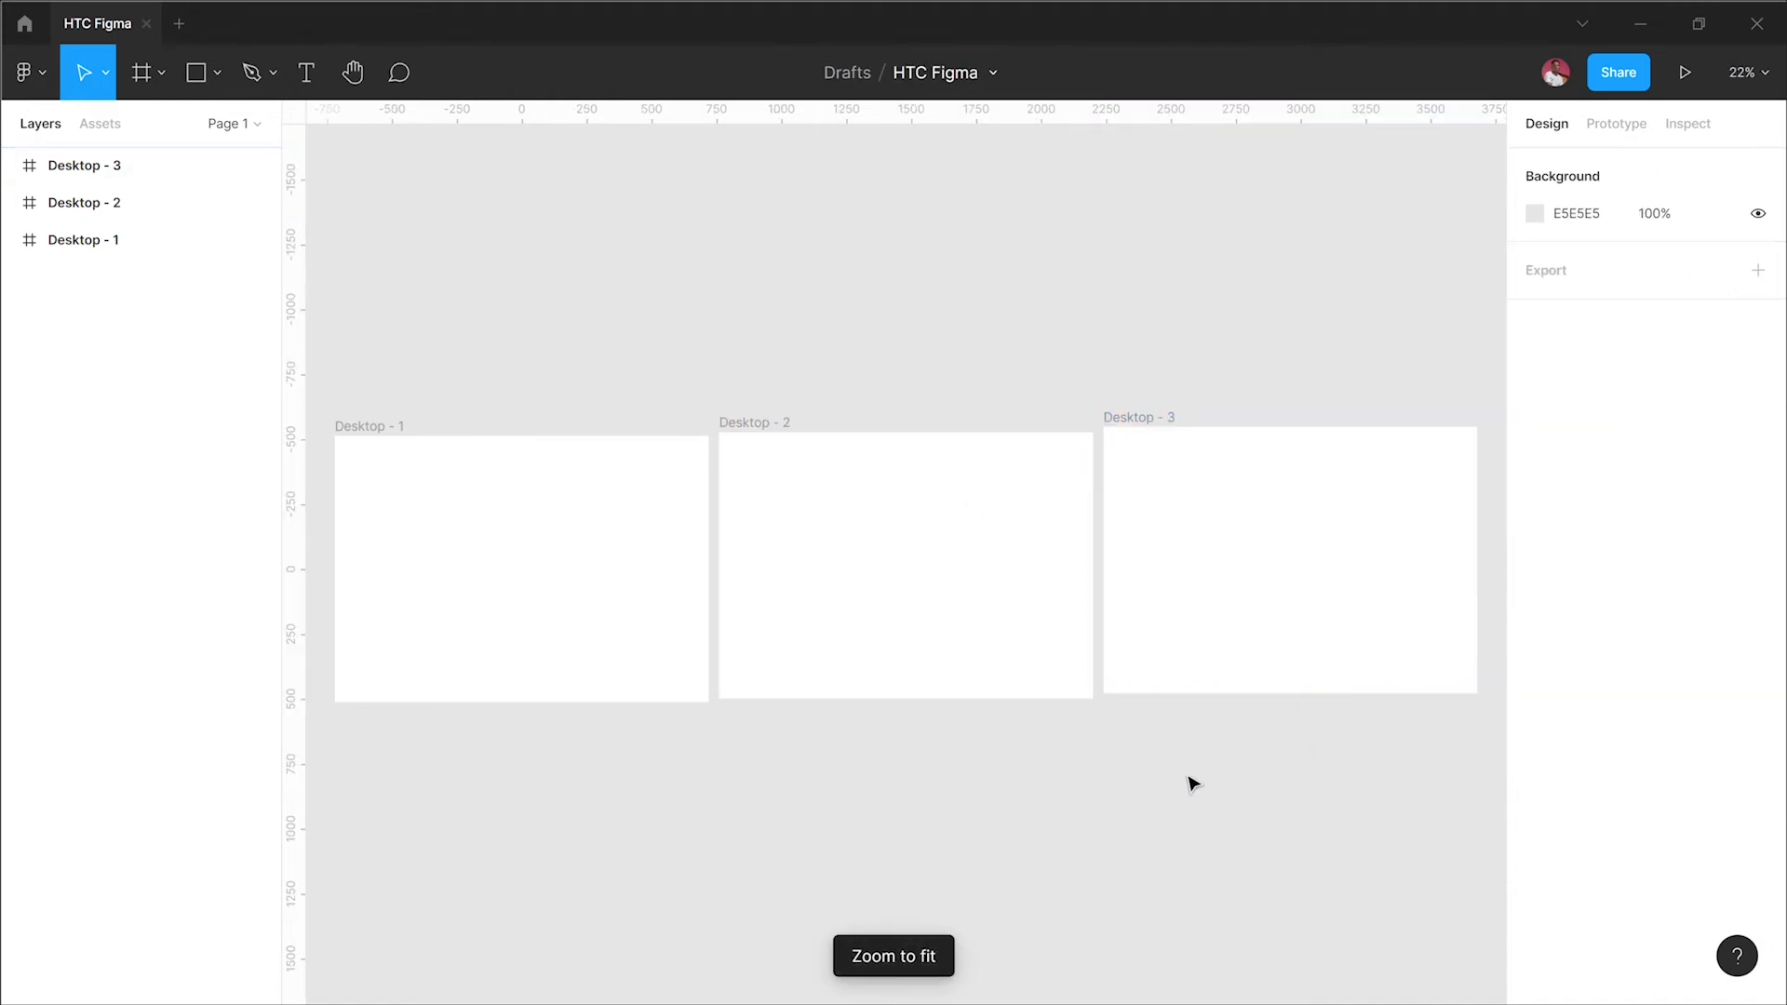
left_click_drag(704, 333, 1259, 714)
left_click(848, 324)
left_click_drag(803, 333, 1399, 760)
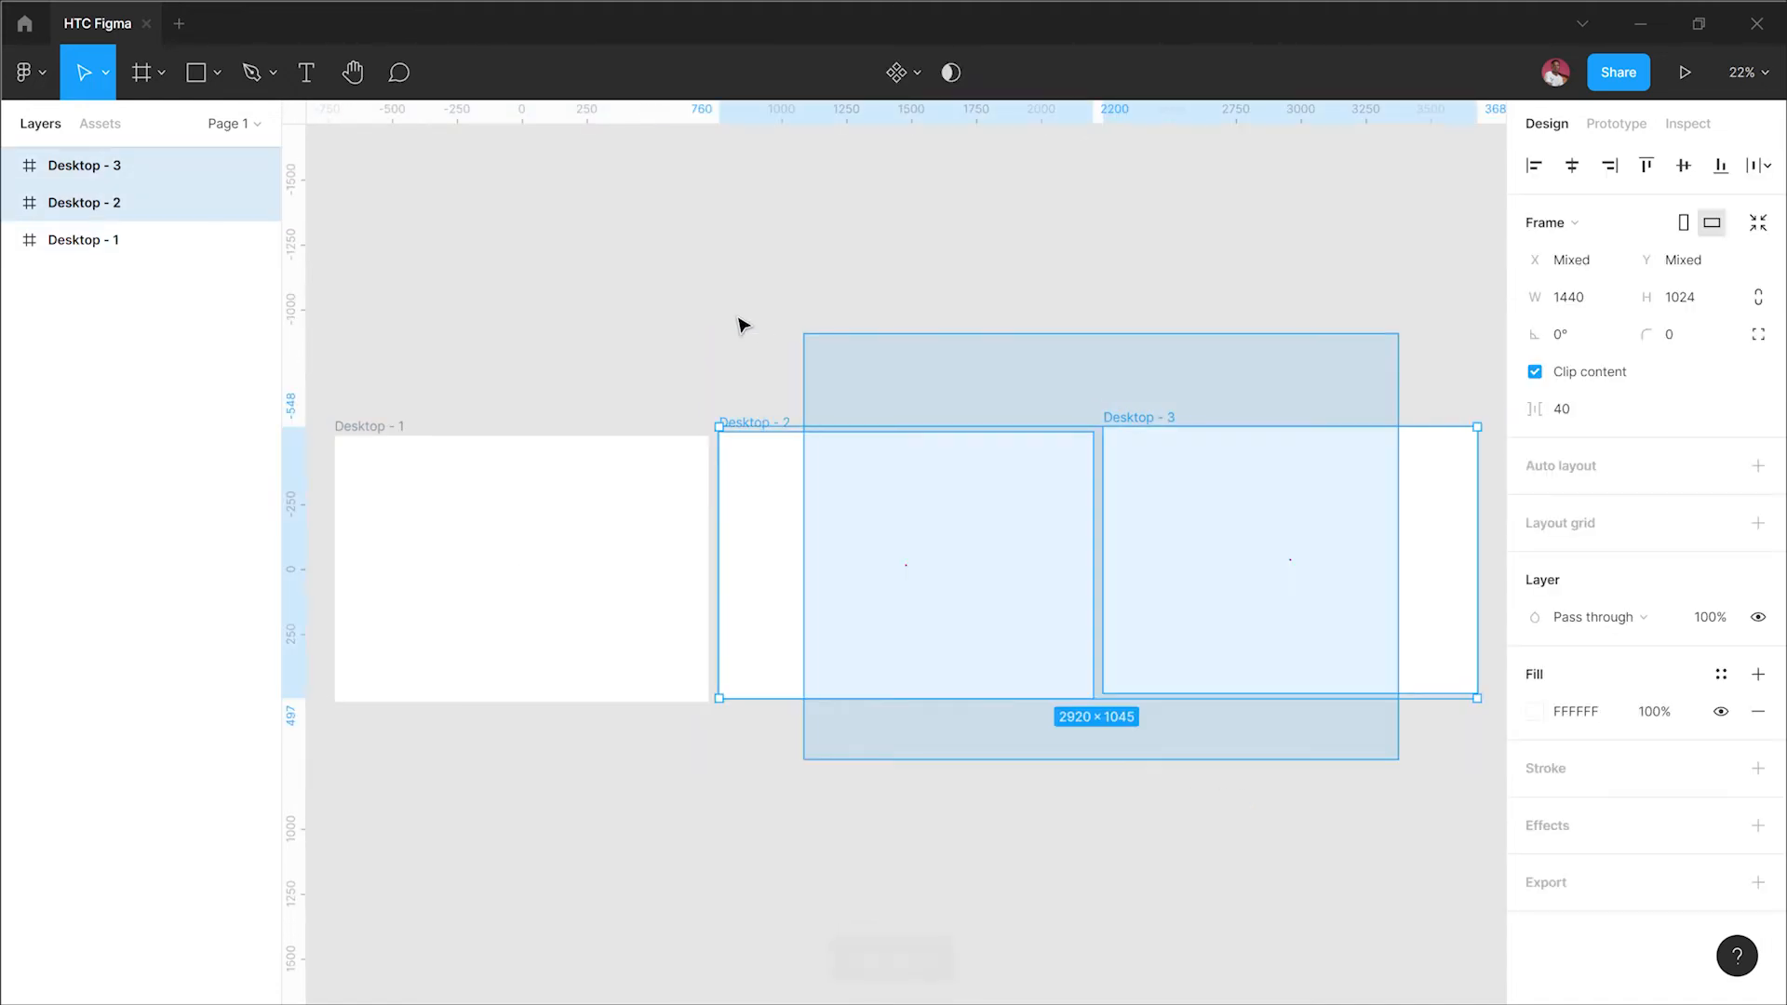
left_click(761, 325)
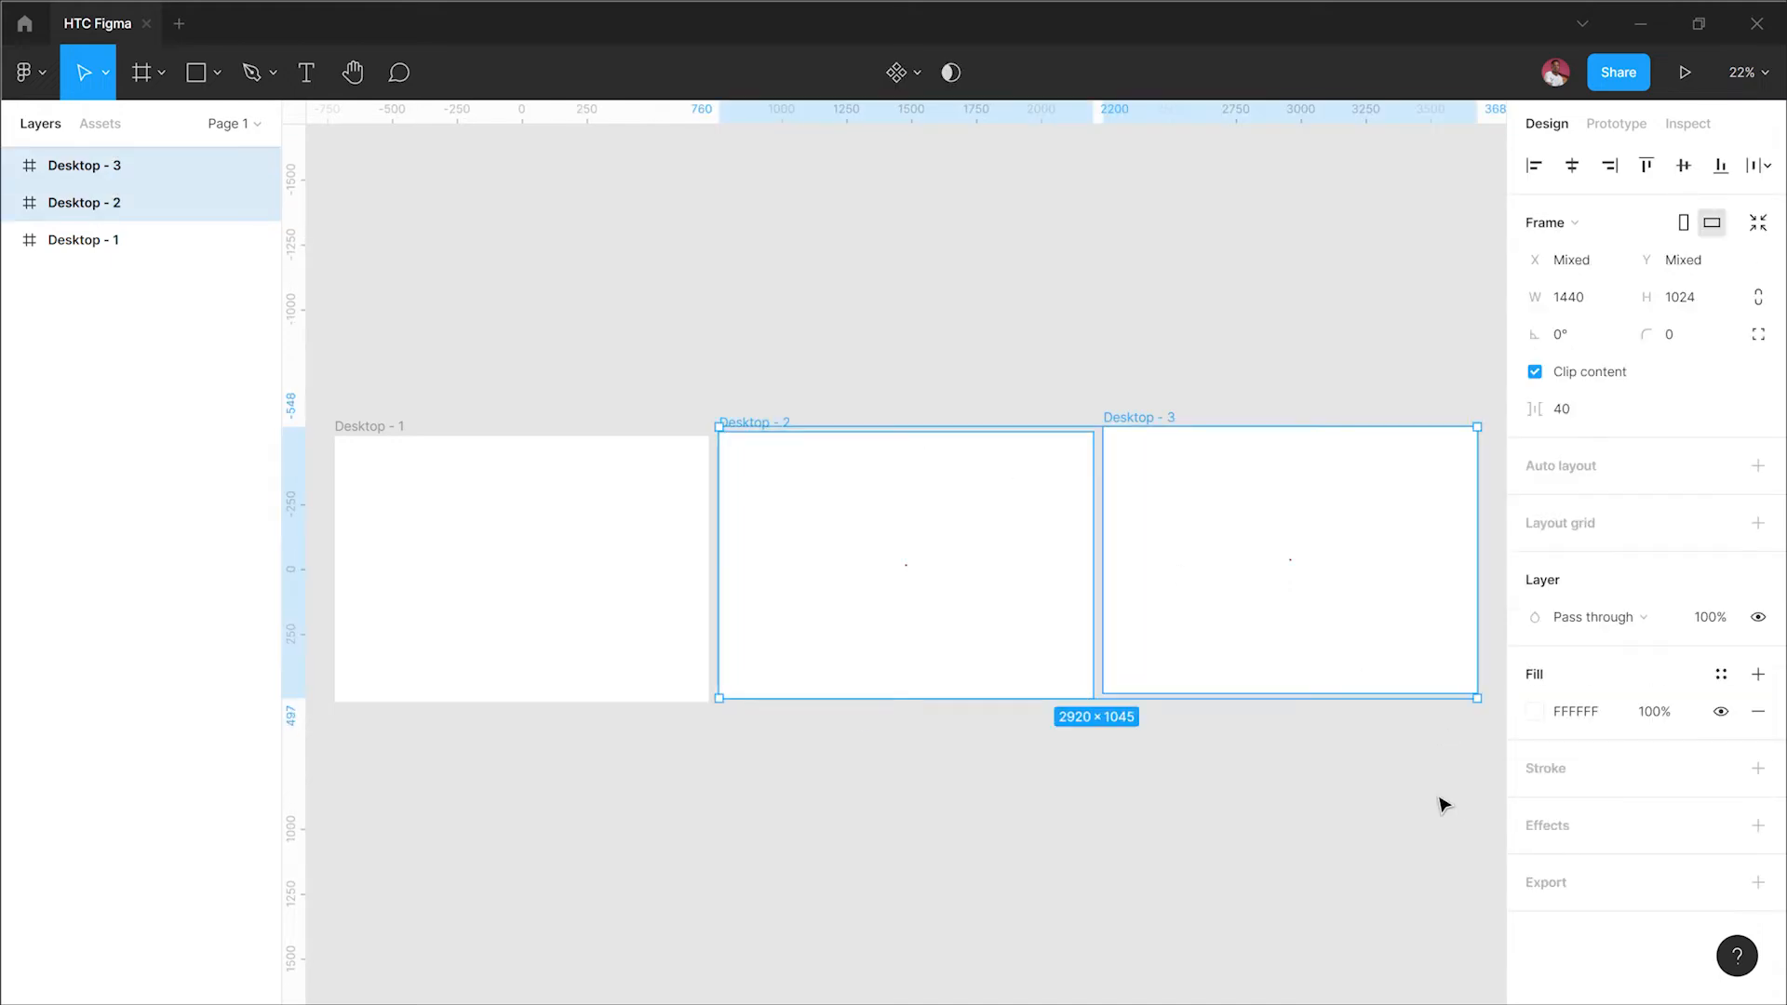
key("Delete")
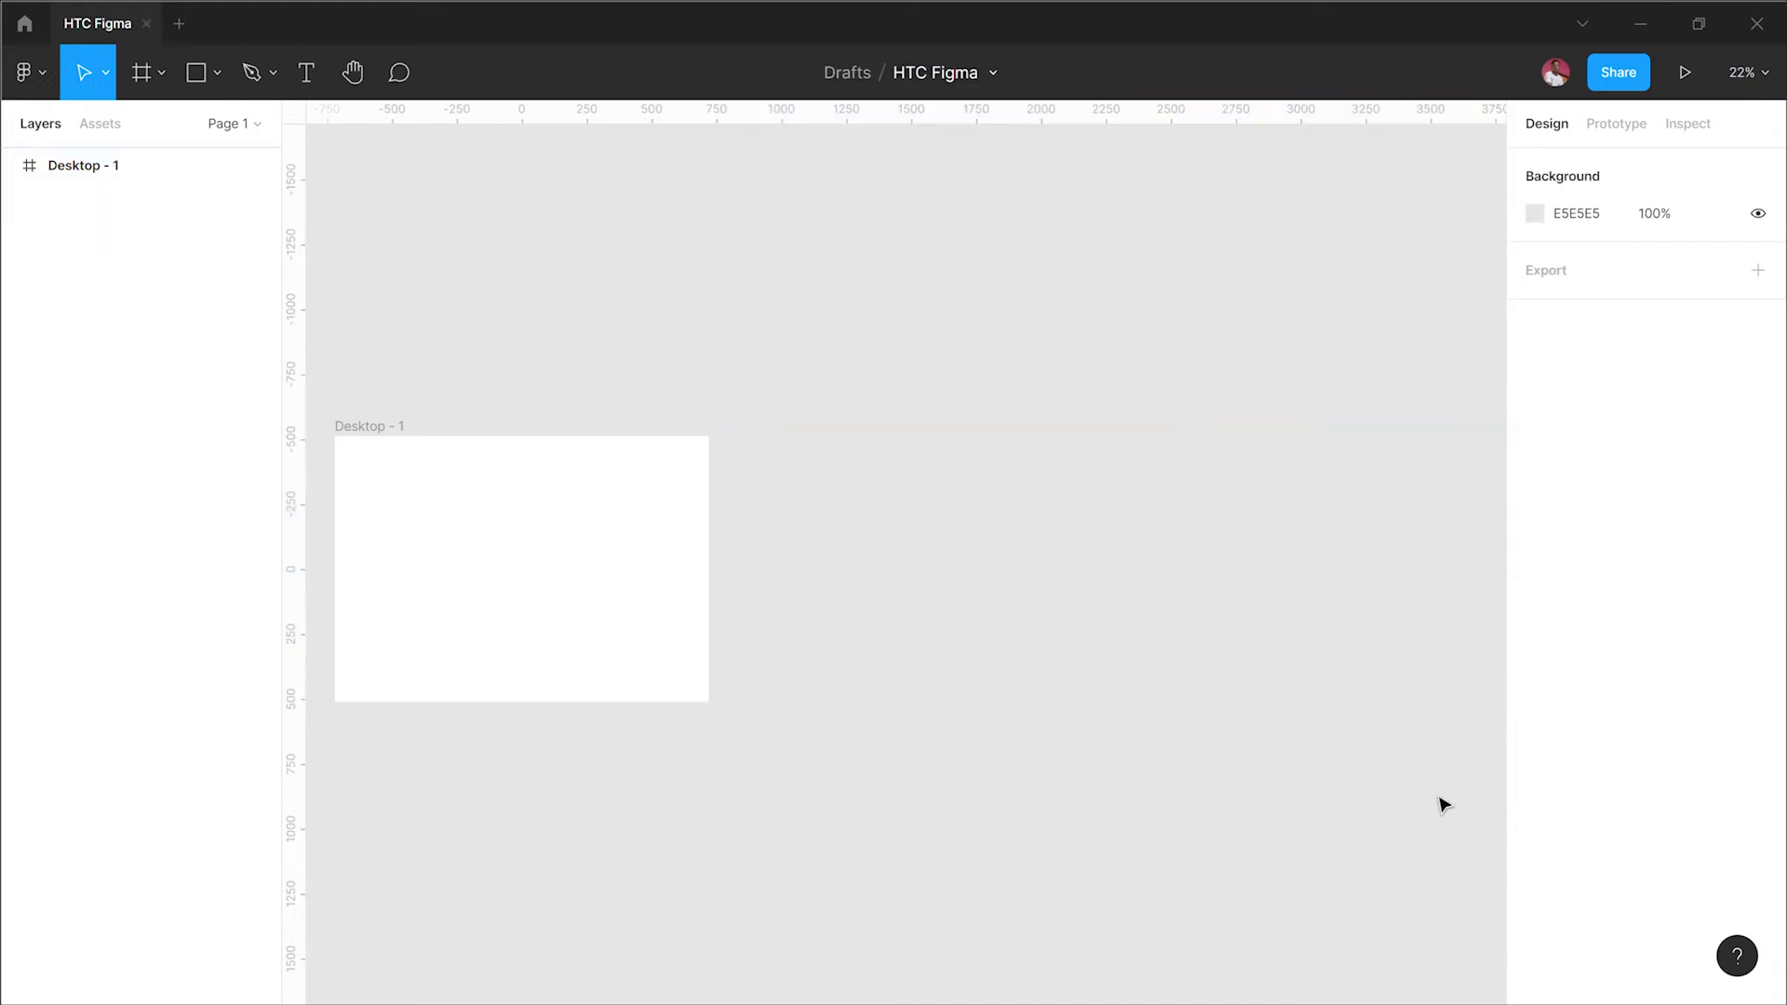
scroll(753, 564, "left", 3)
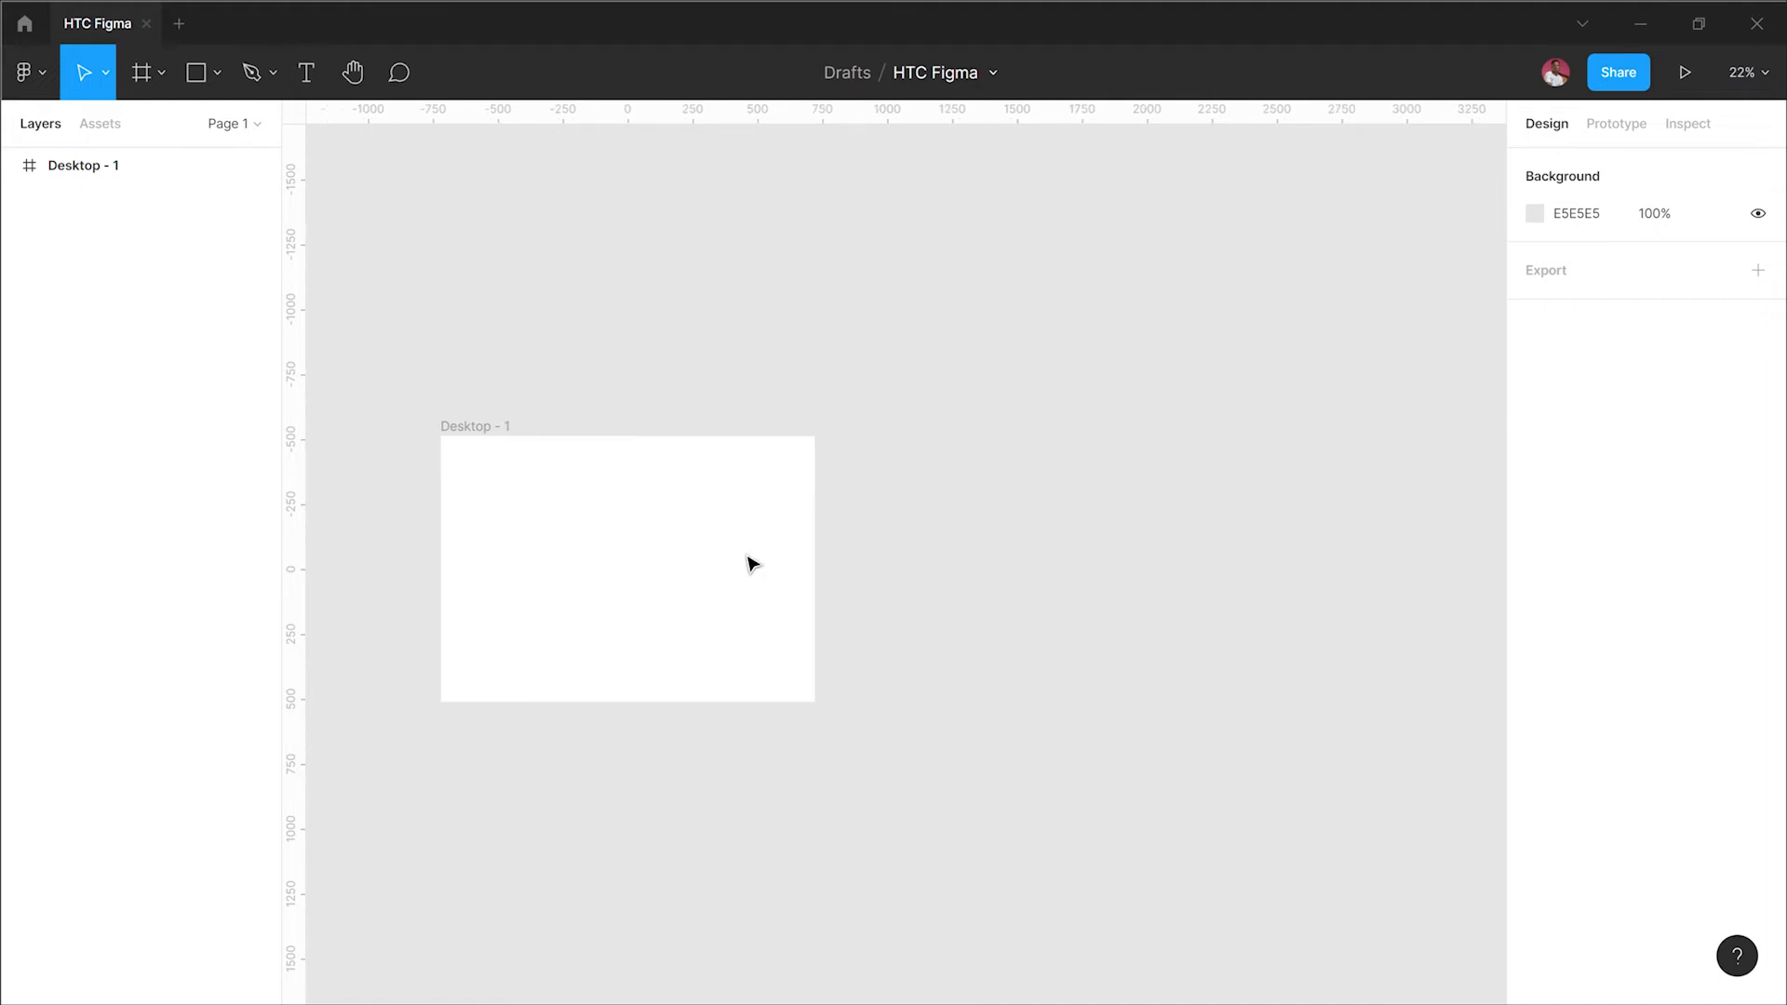
scroll(753, 564, "left", 8)
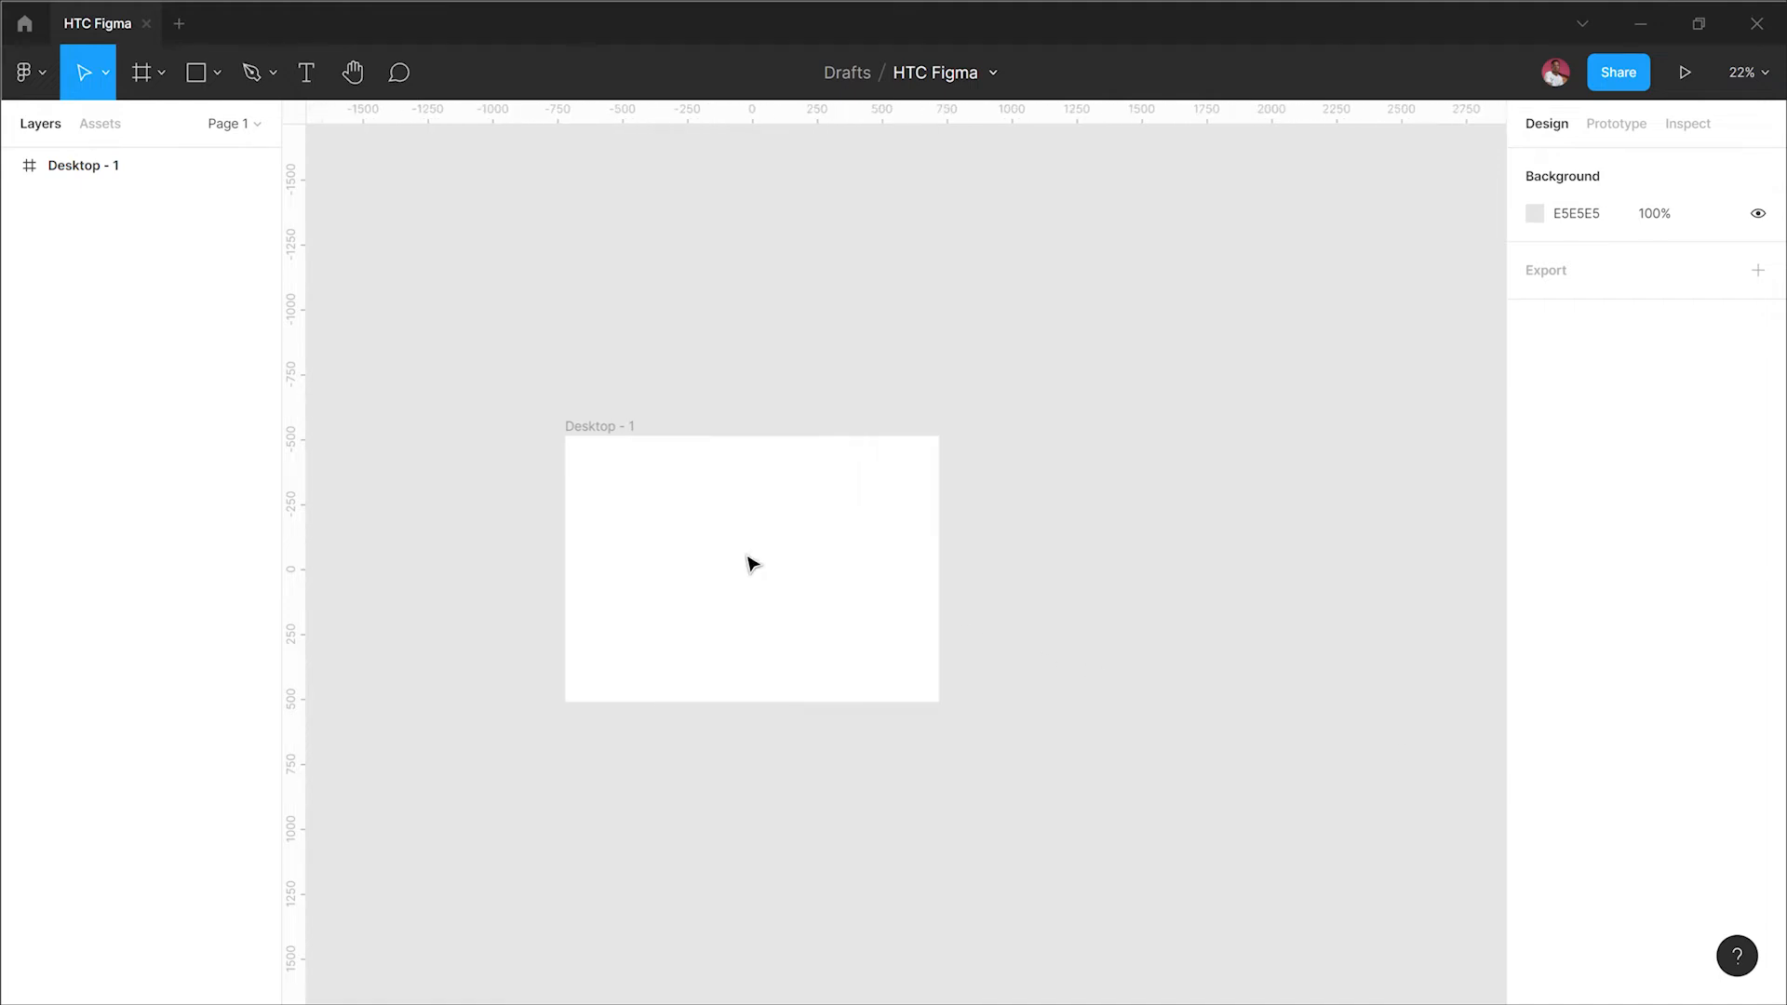
scroll(888, 530, "left", 1)
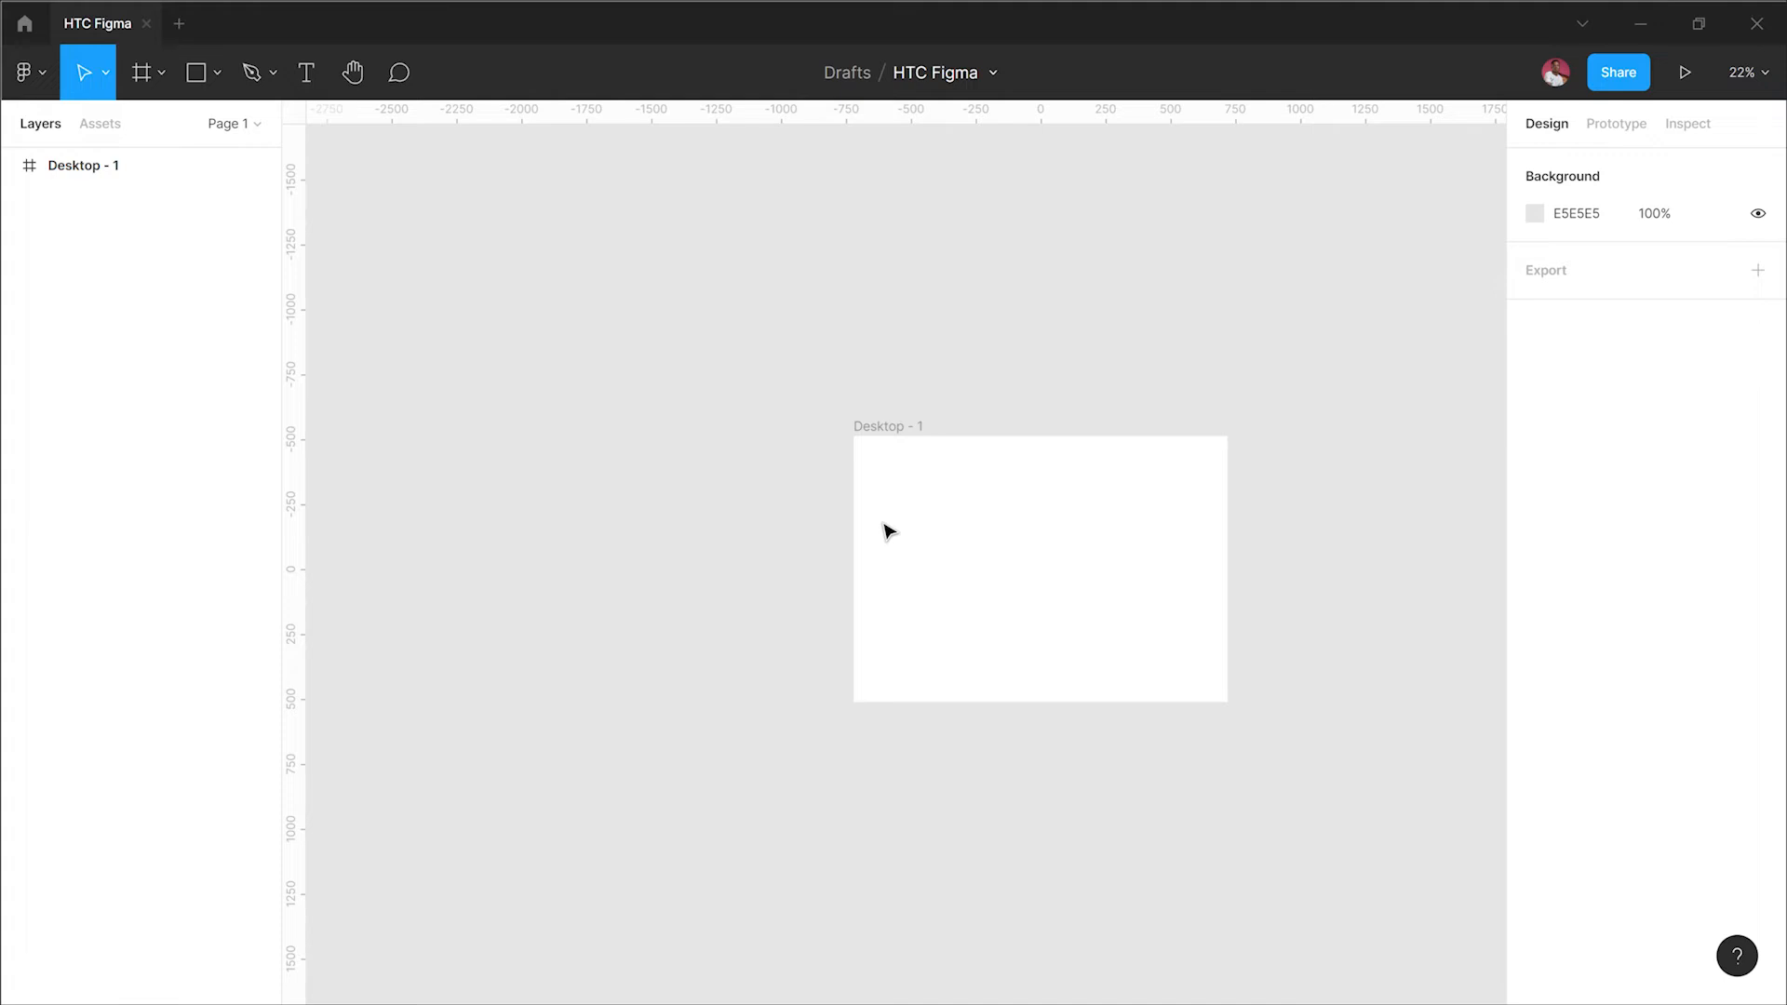
key("shift+1")
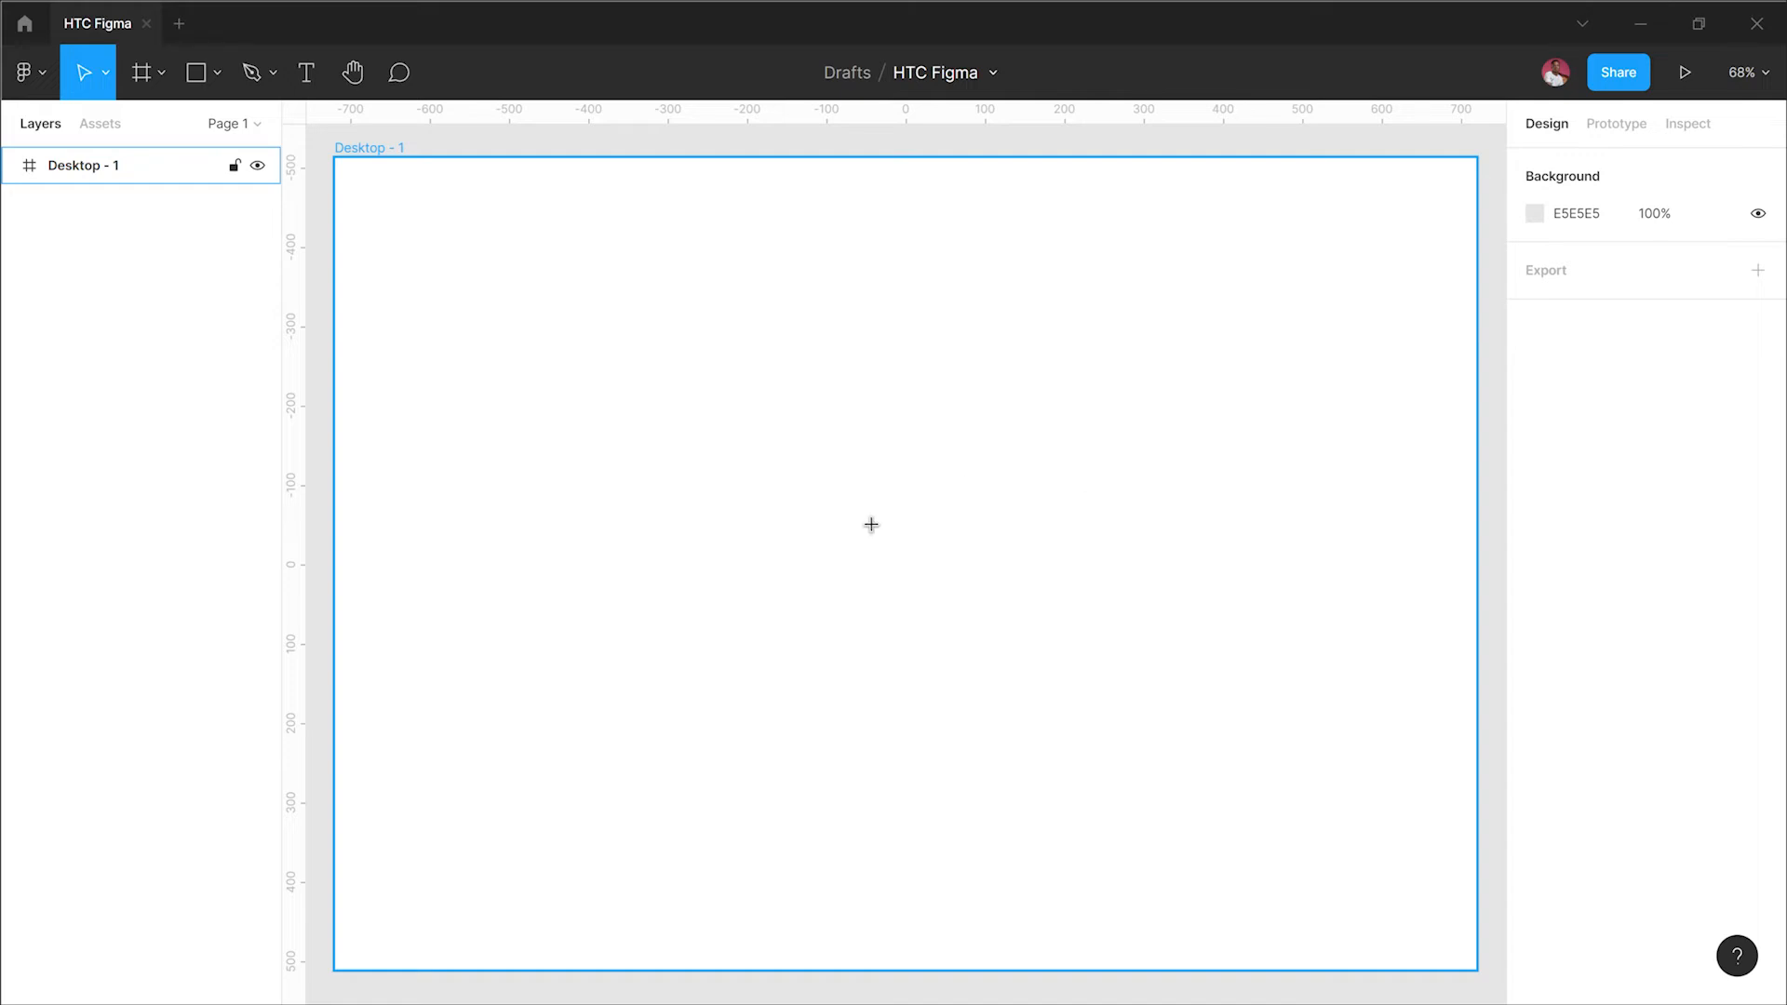
left_click(306, 72)
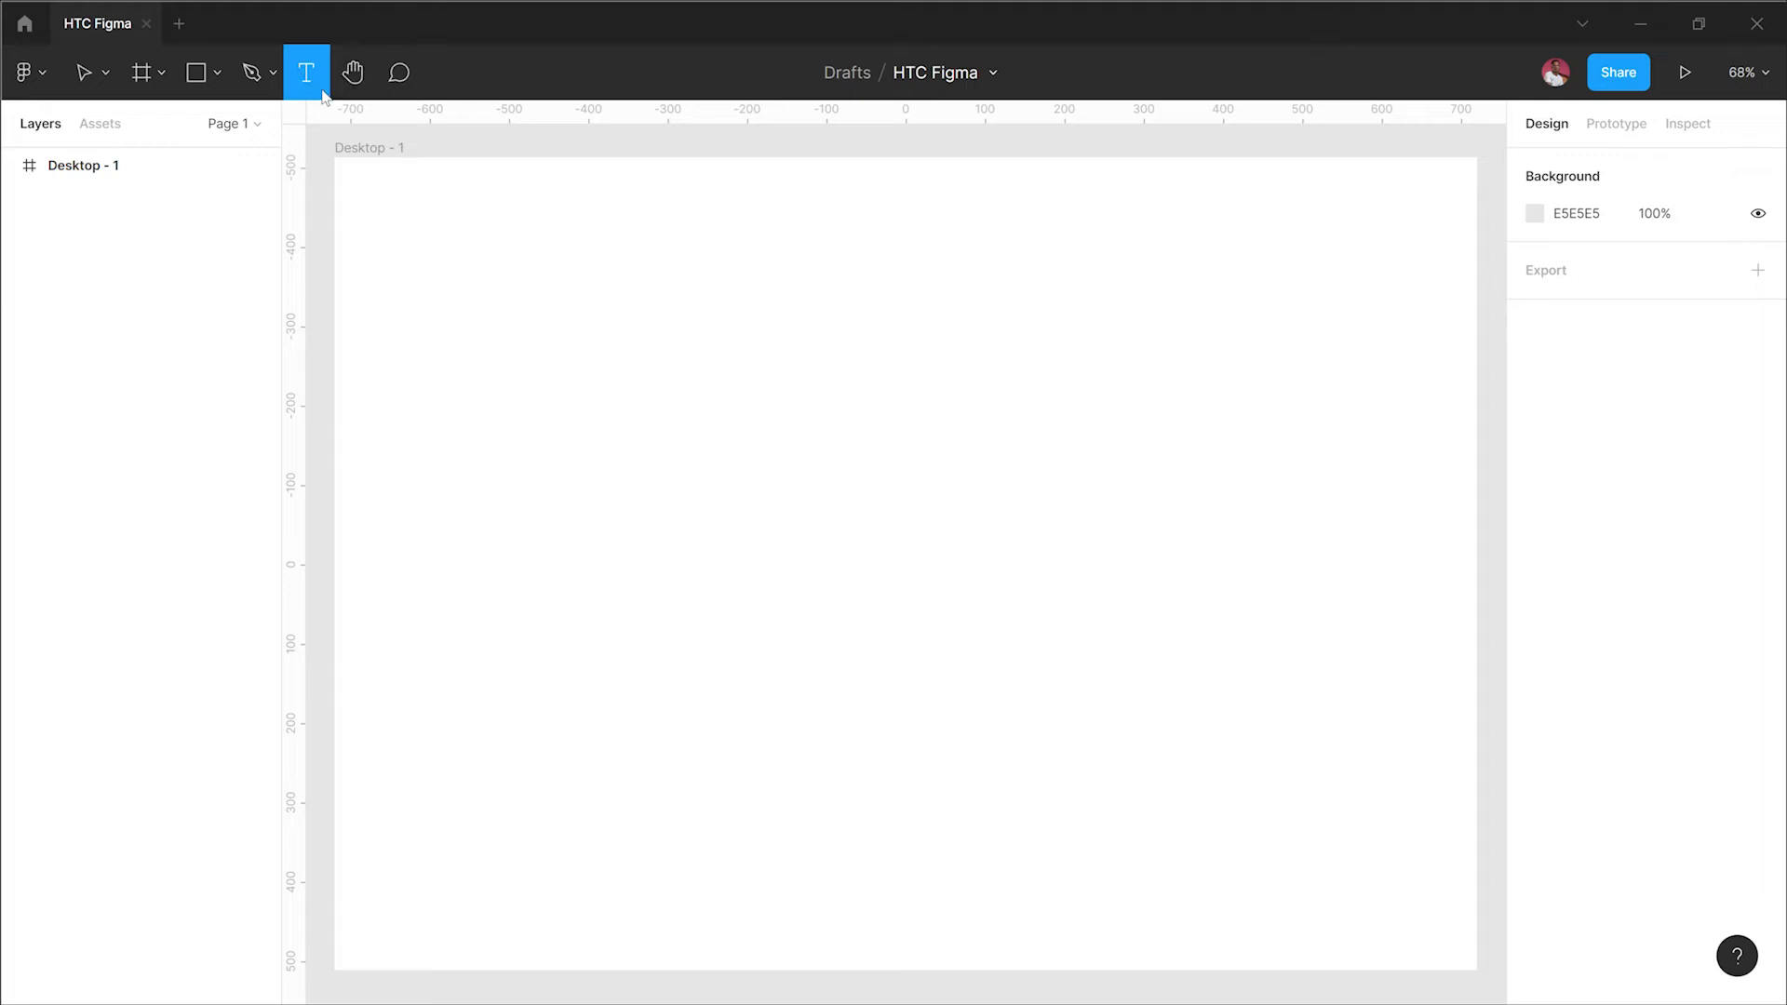
left_click(483, 359)
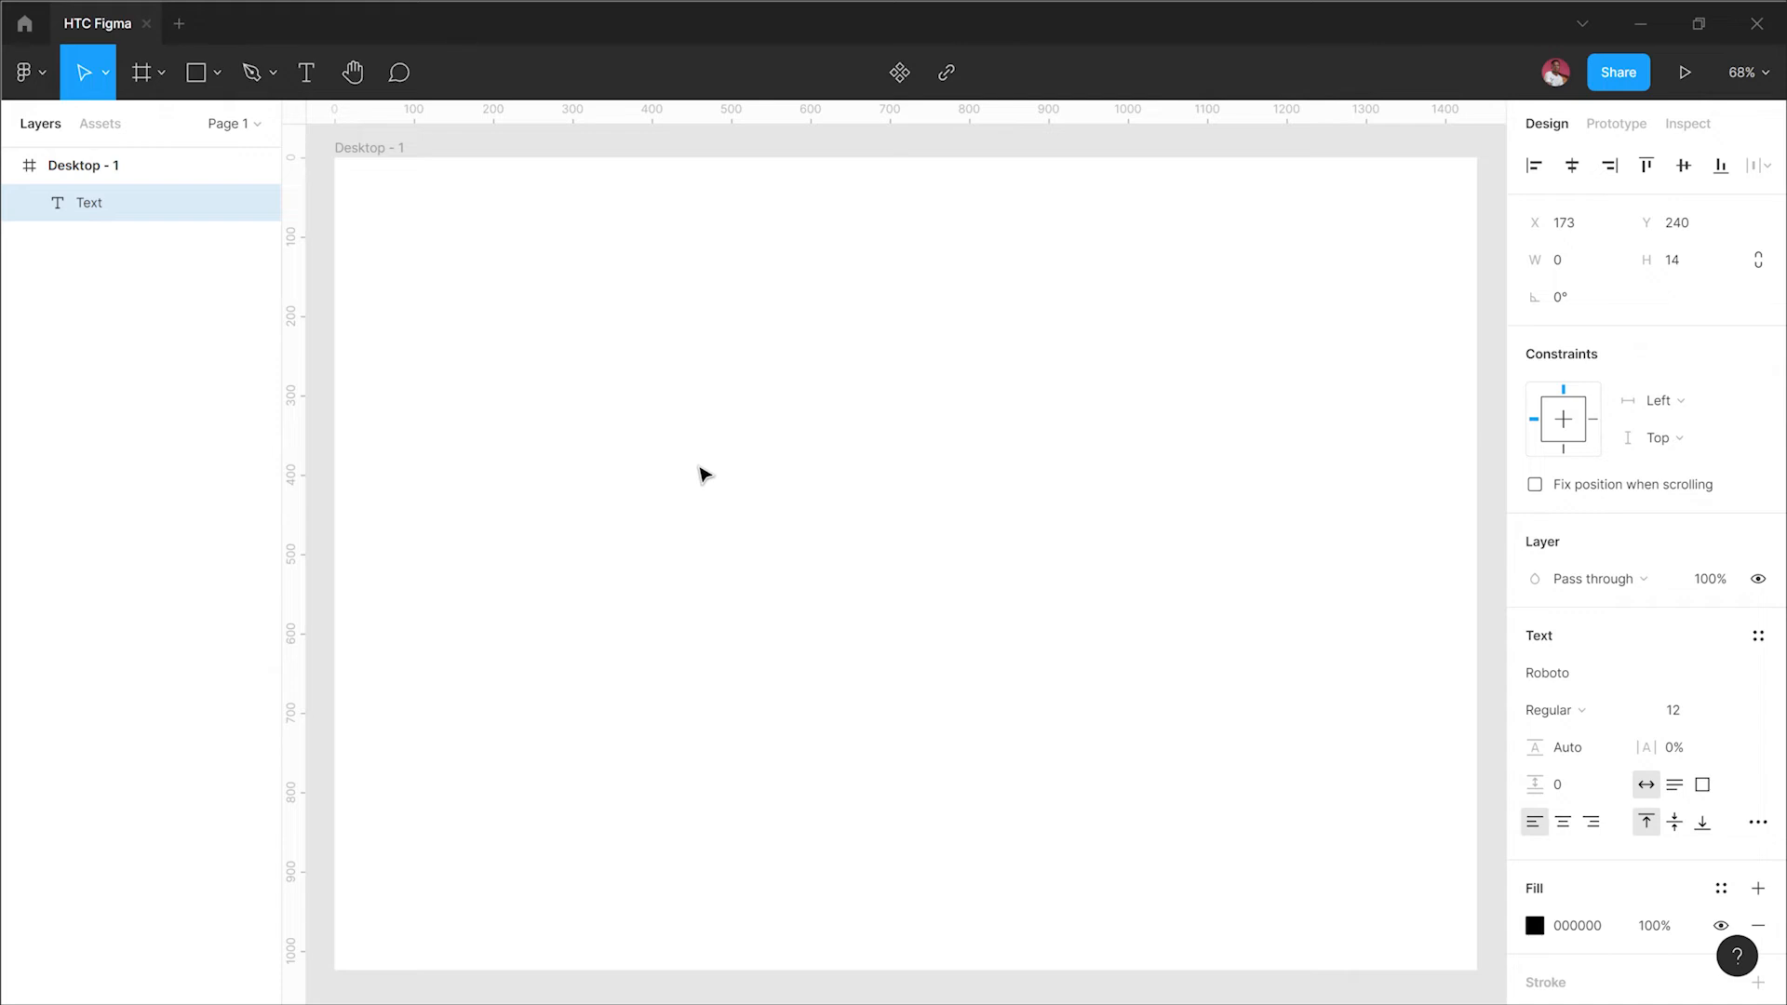
key("Escape")
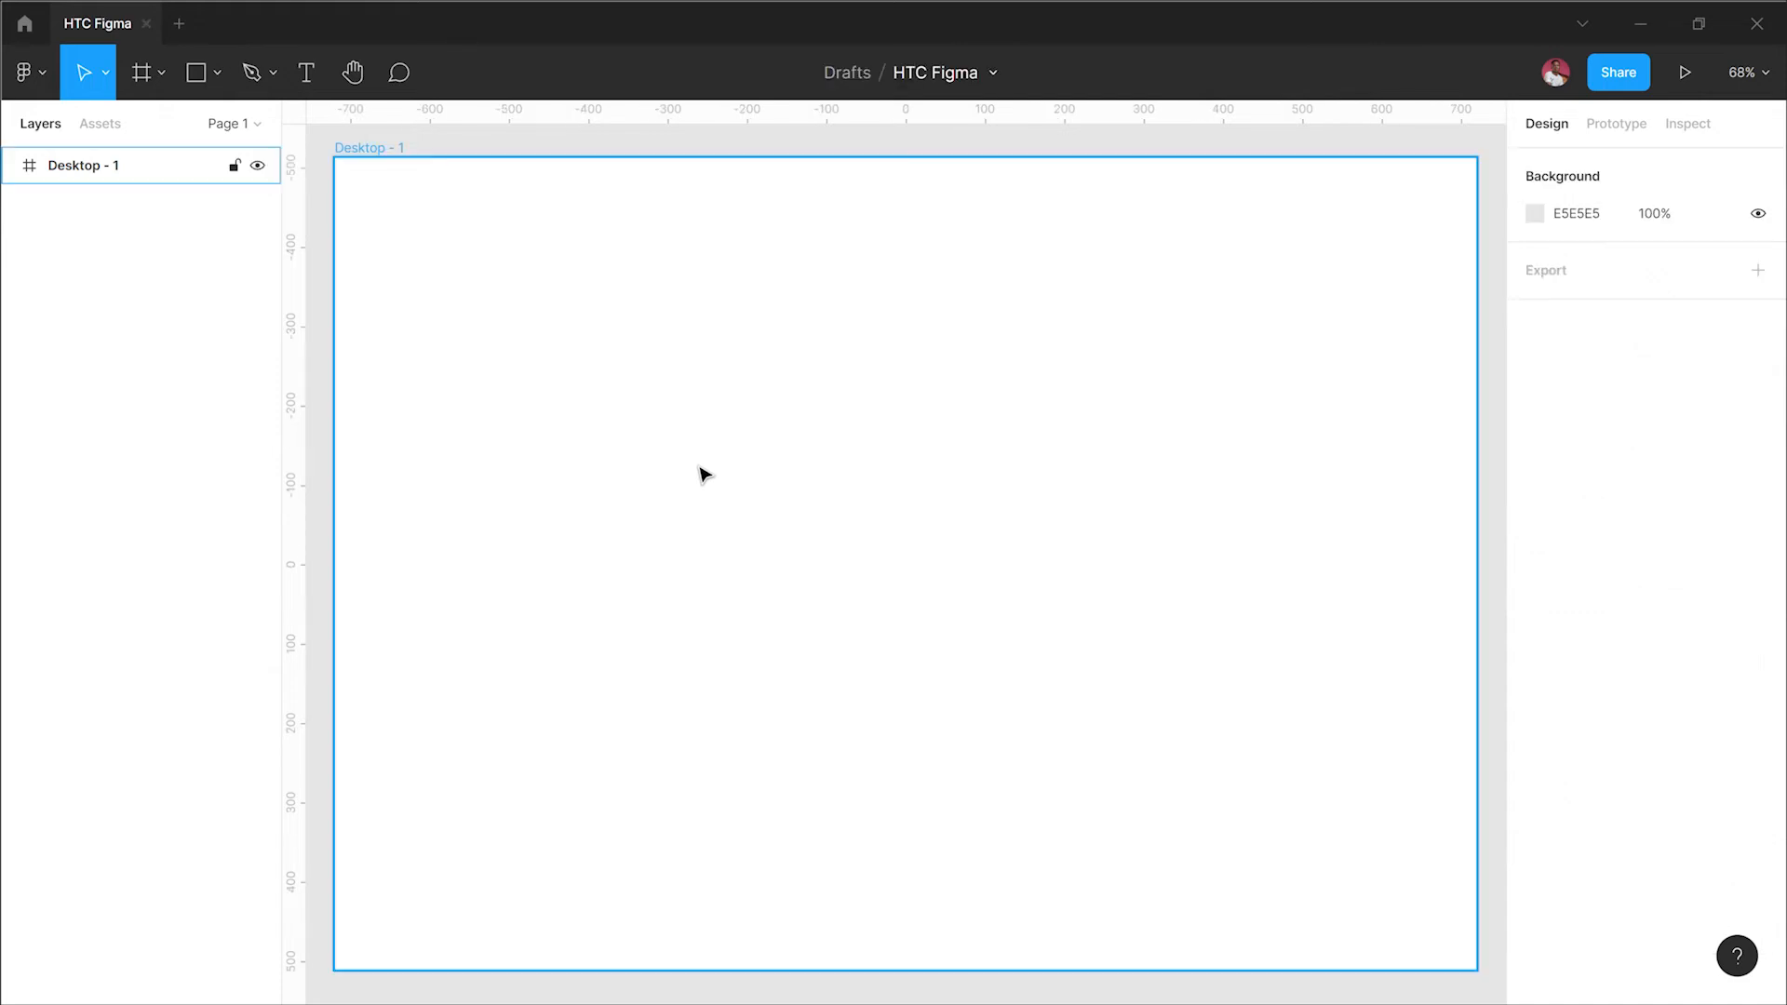
key("Escape")
Step: Add a text layer reading Dewole near the upper left of Desktop - 1
key("t")
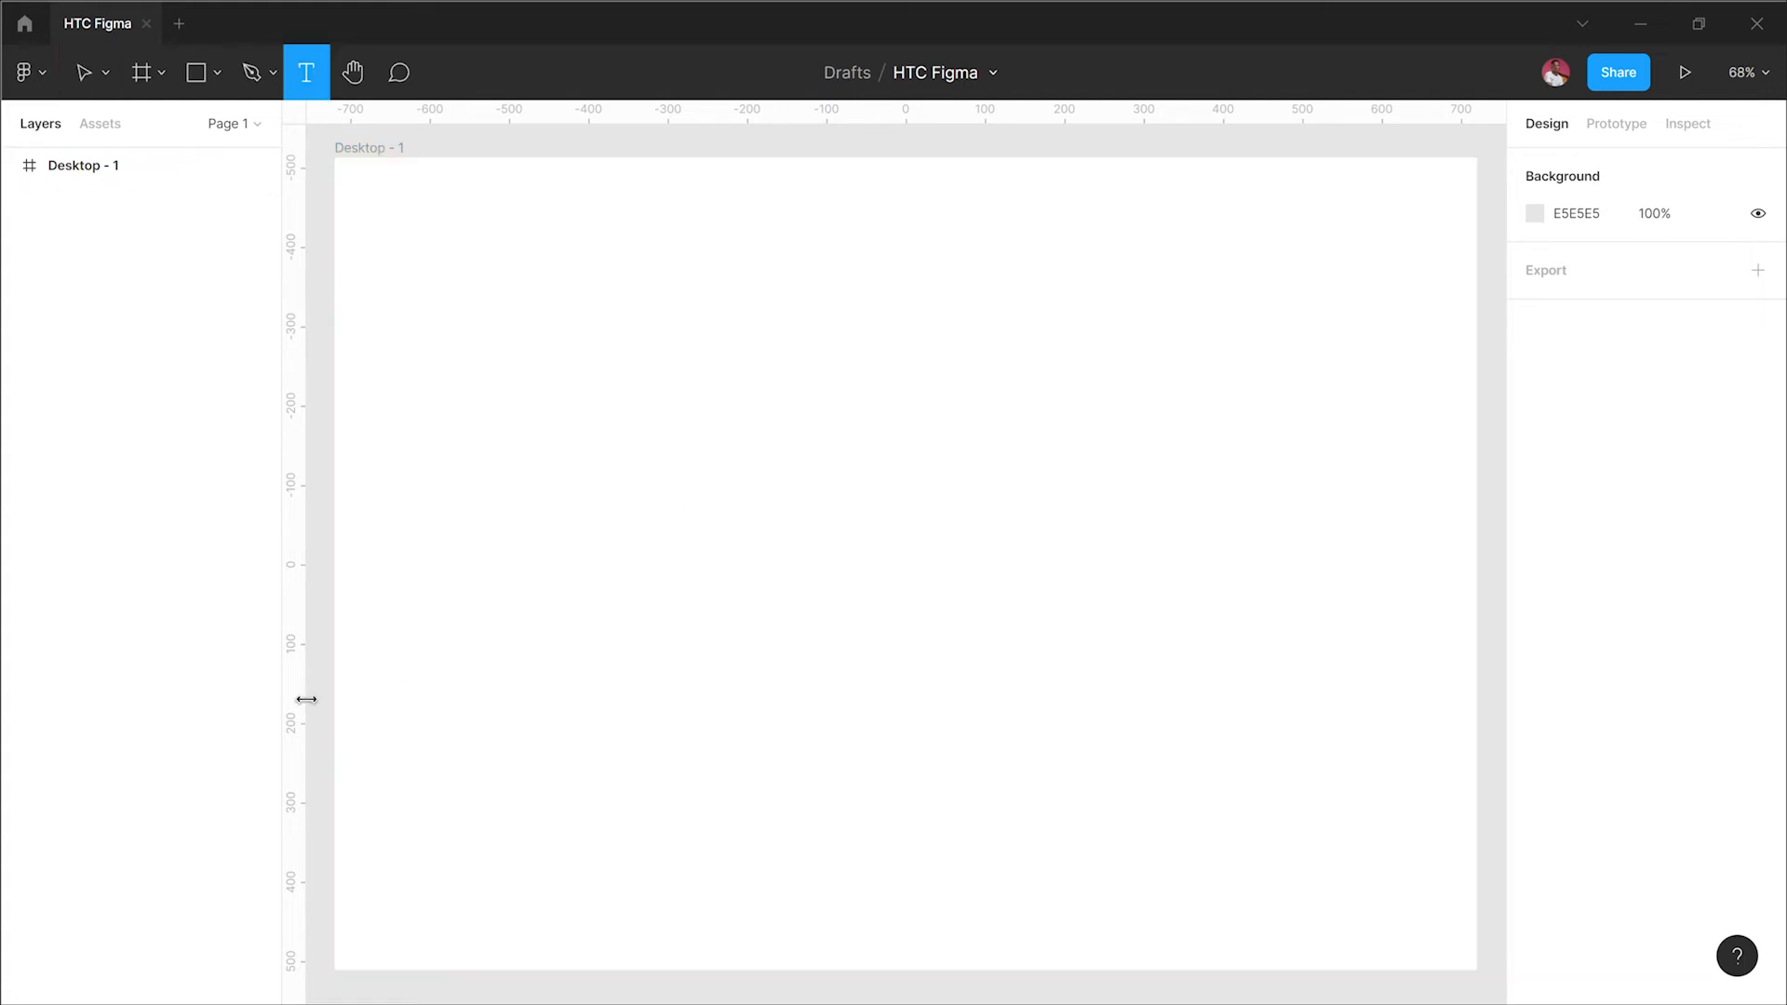
left_click(474, 347)
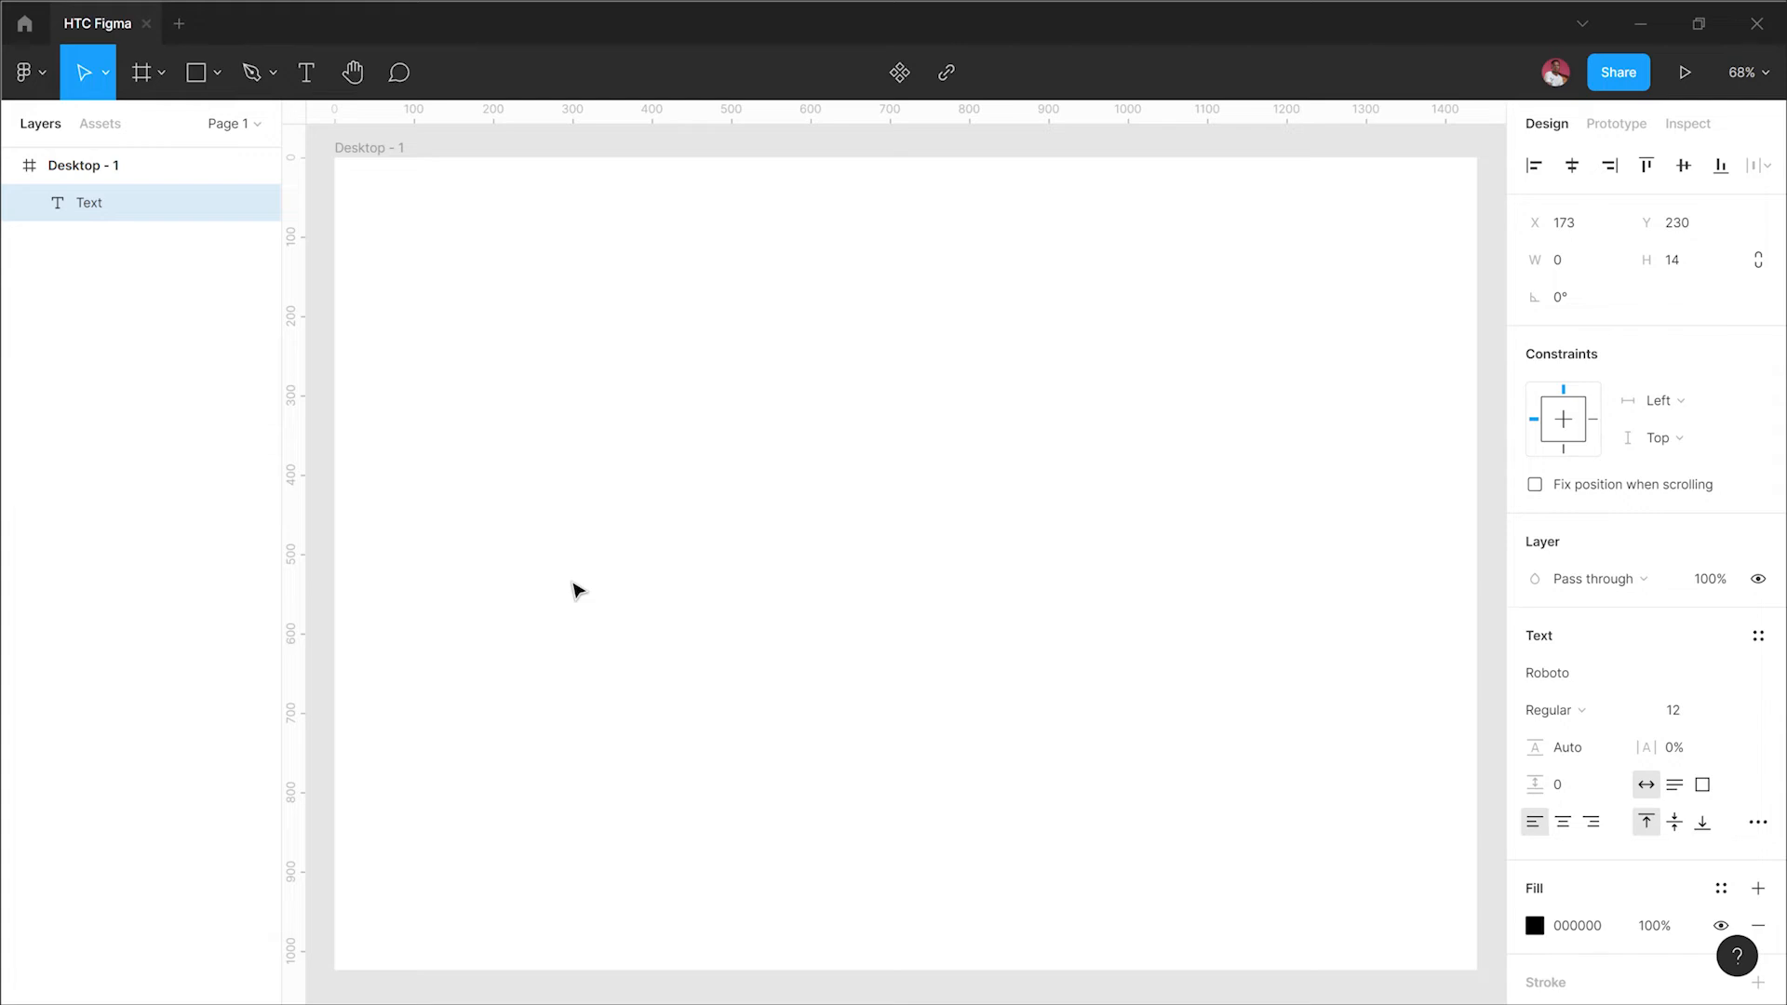
type("Dewole")
key("Escape")
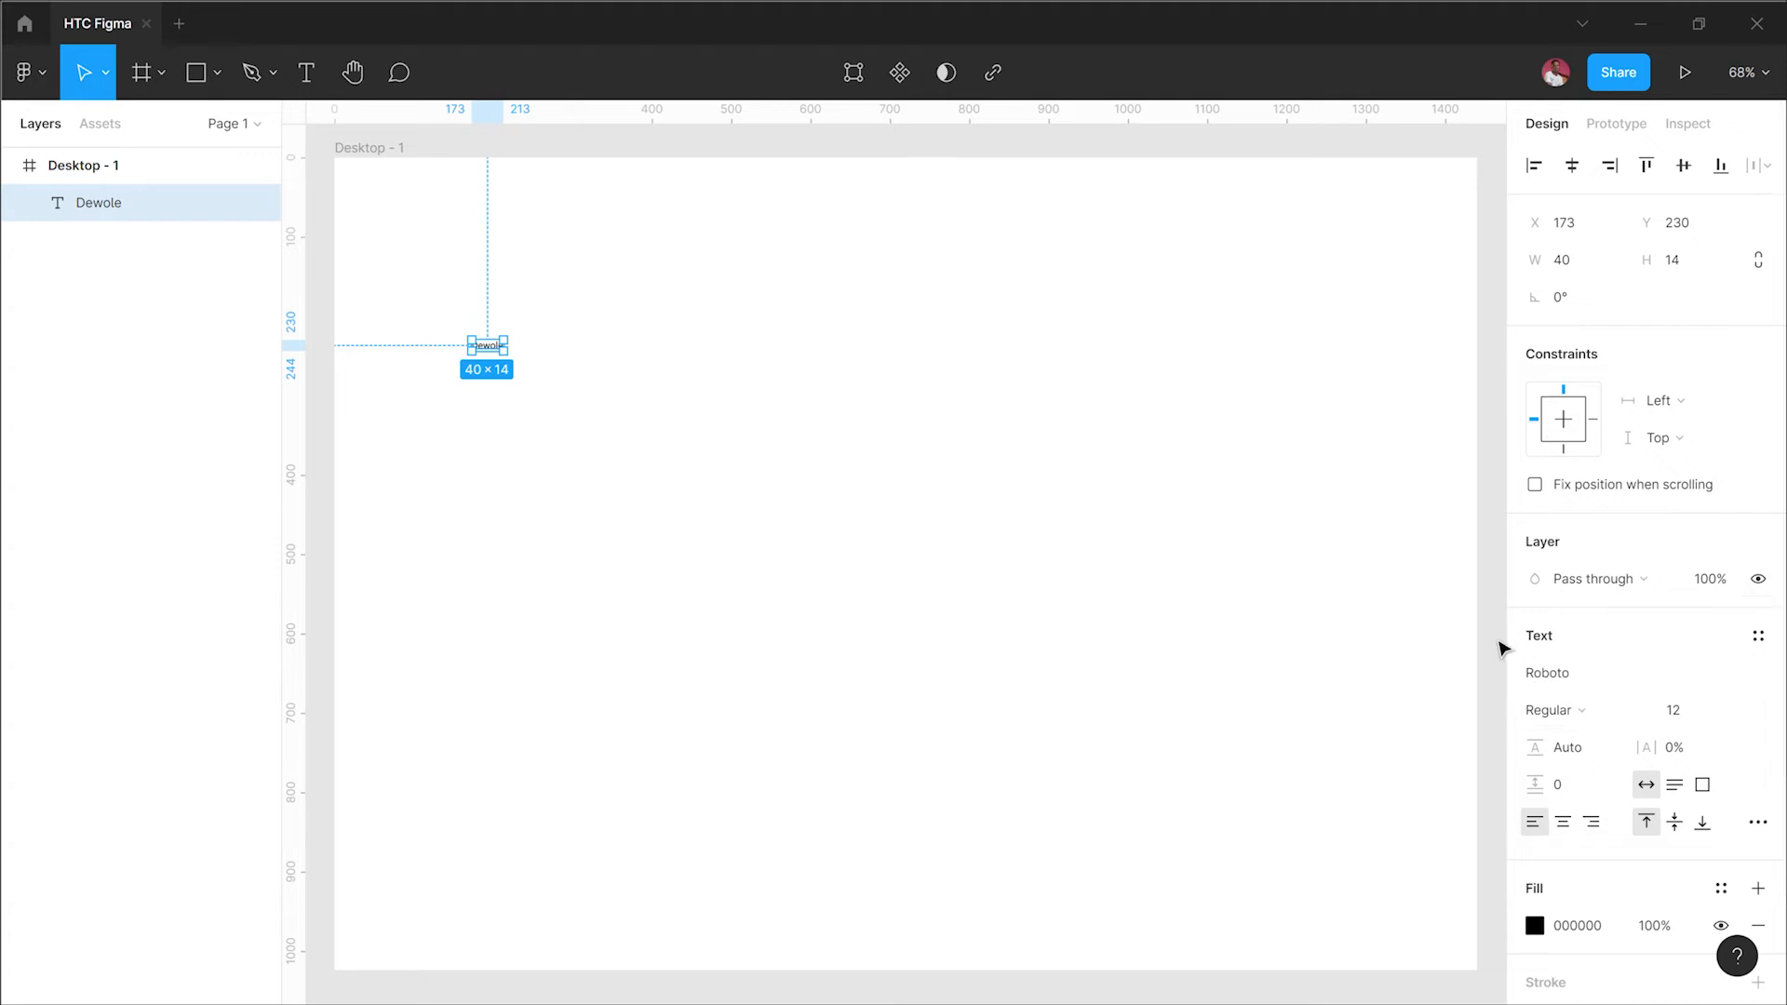
Step: Browse the advanced type settings available for the Dewole text
left_click(1753, 825)
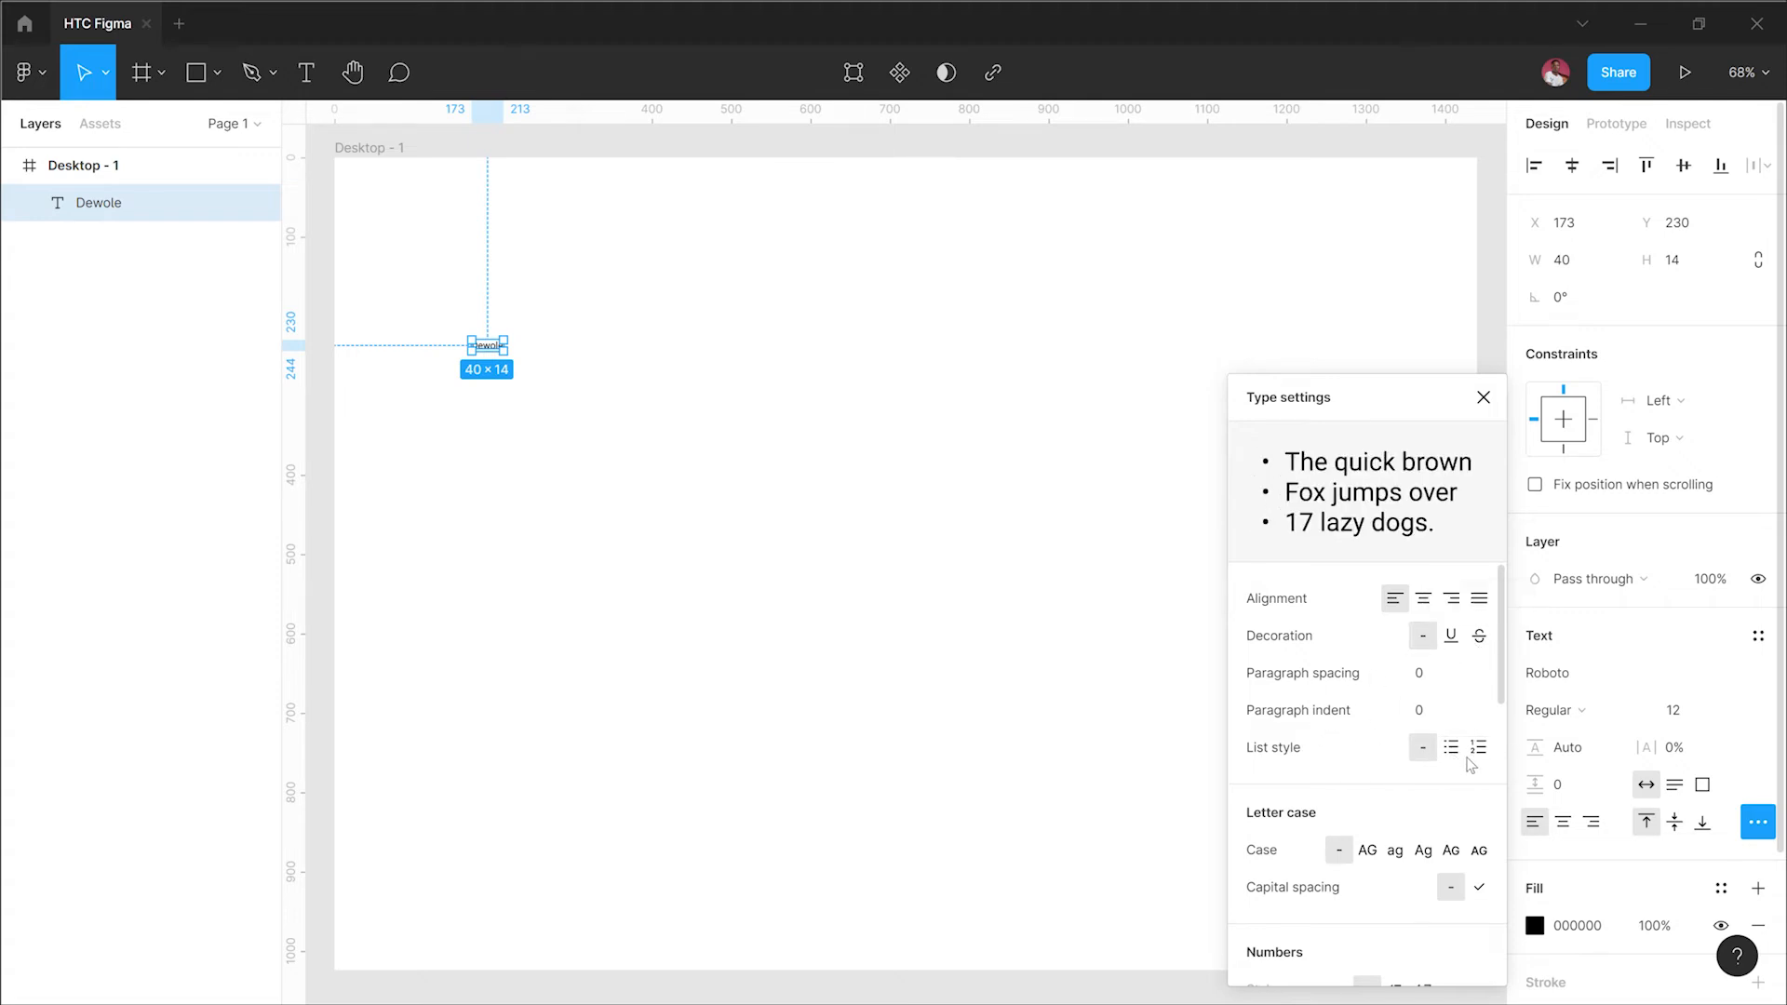
scroll(1294, 861, "down", 1)
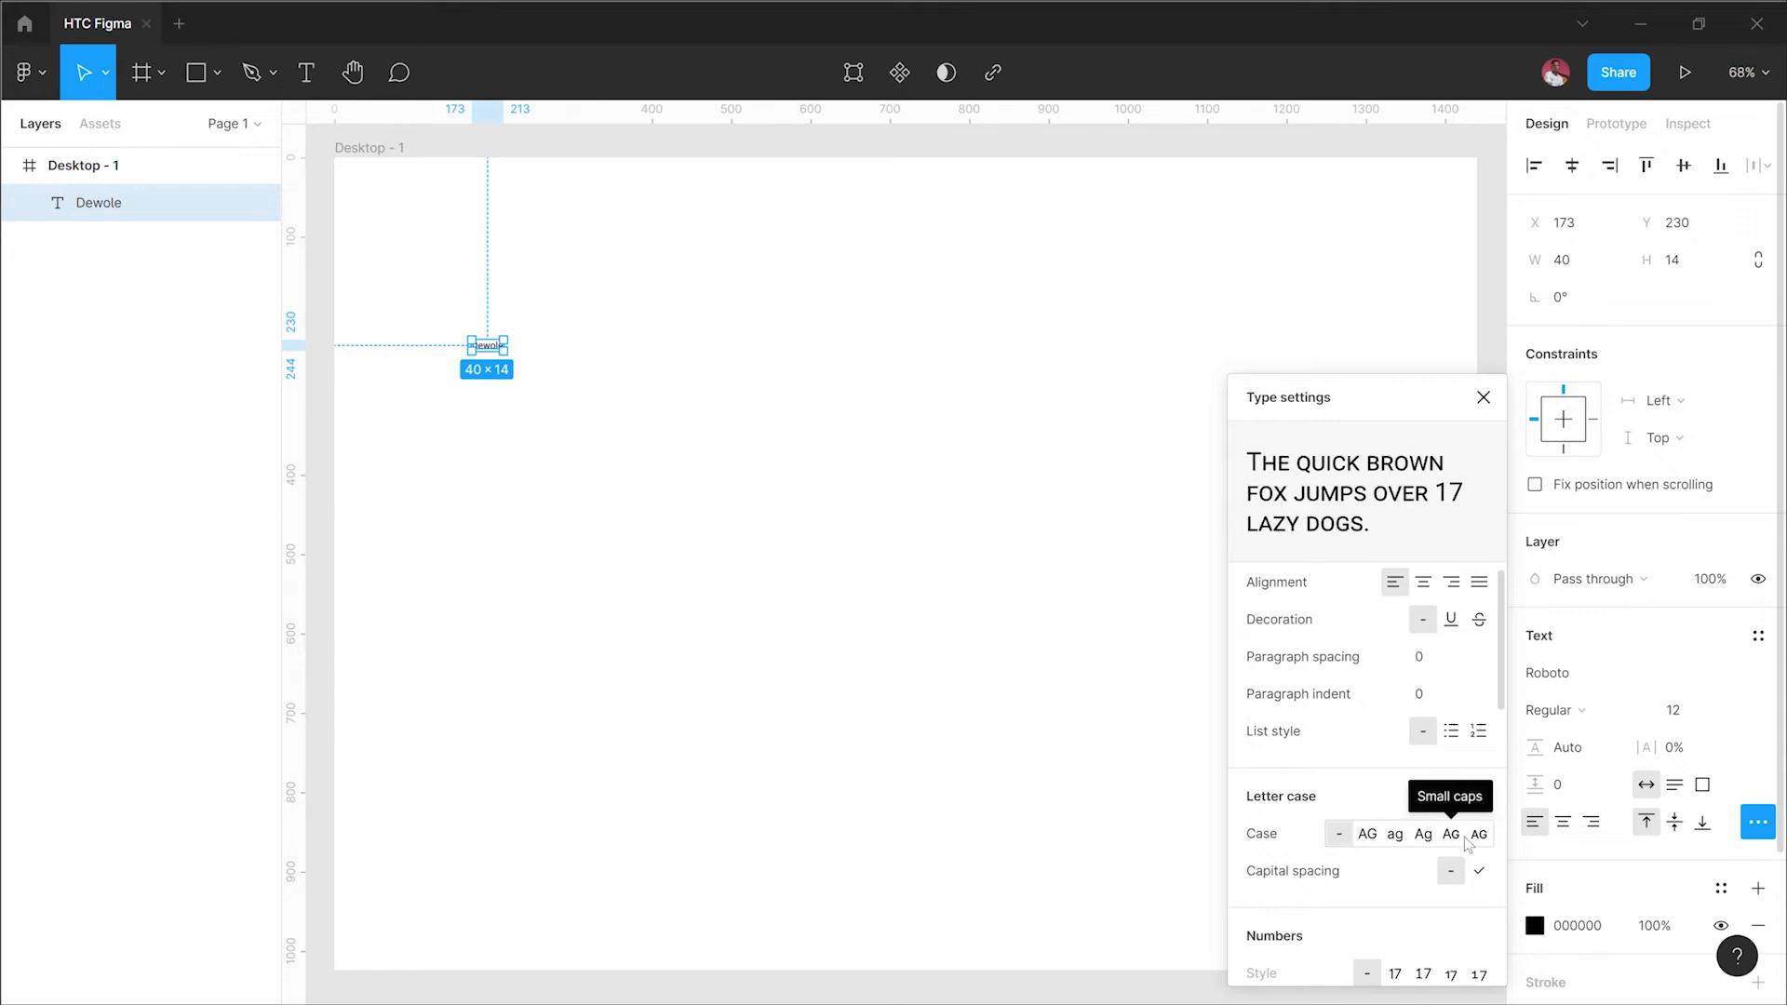
scroll(1474, 847, "down", 5)
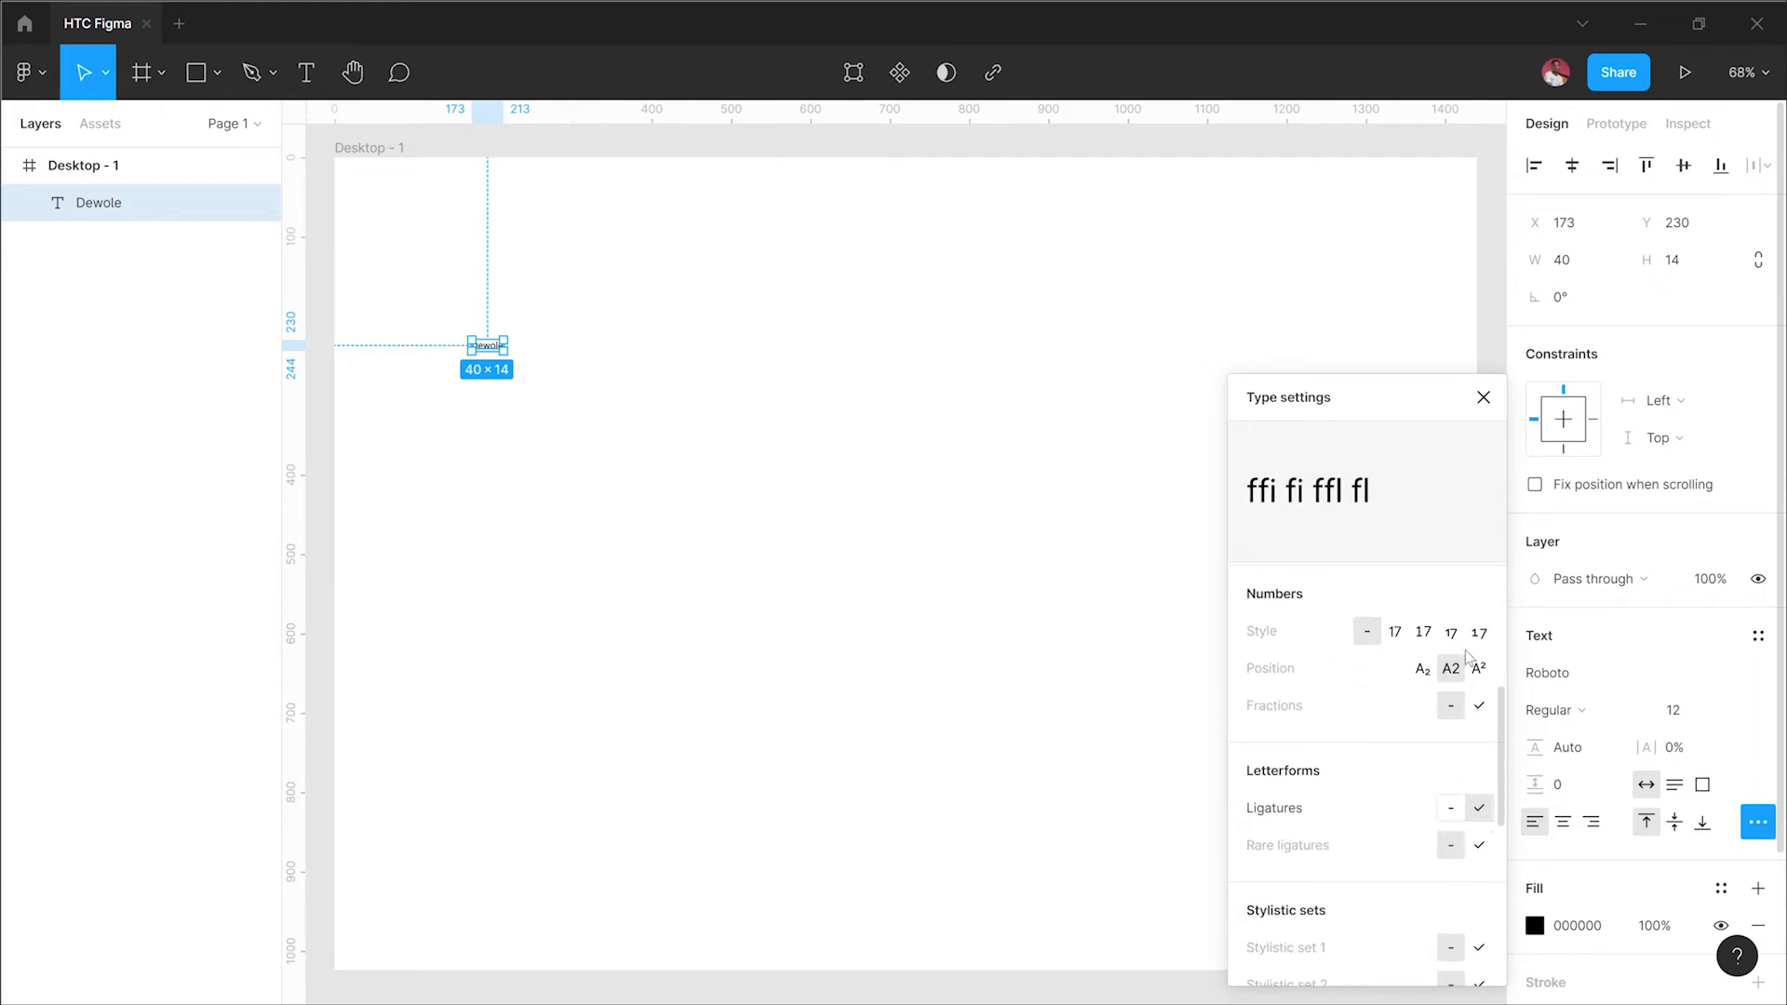
scroll(1388, 861, "down", 2)
scroll(1389, 870, "down", 5)
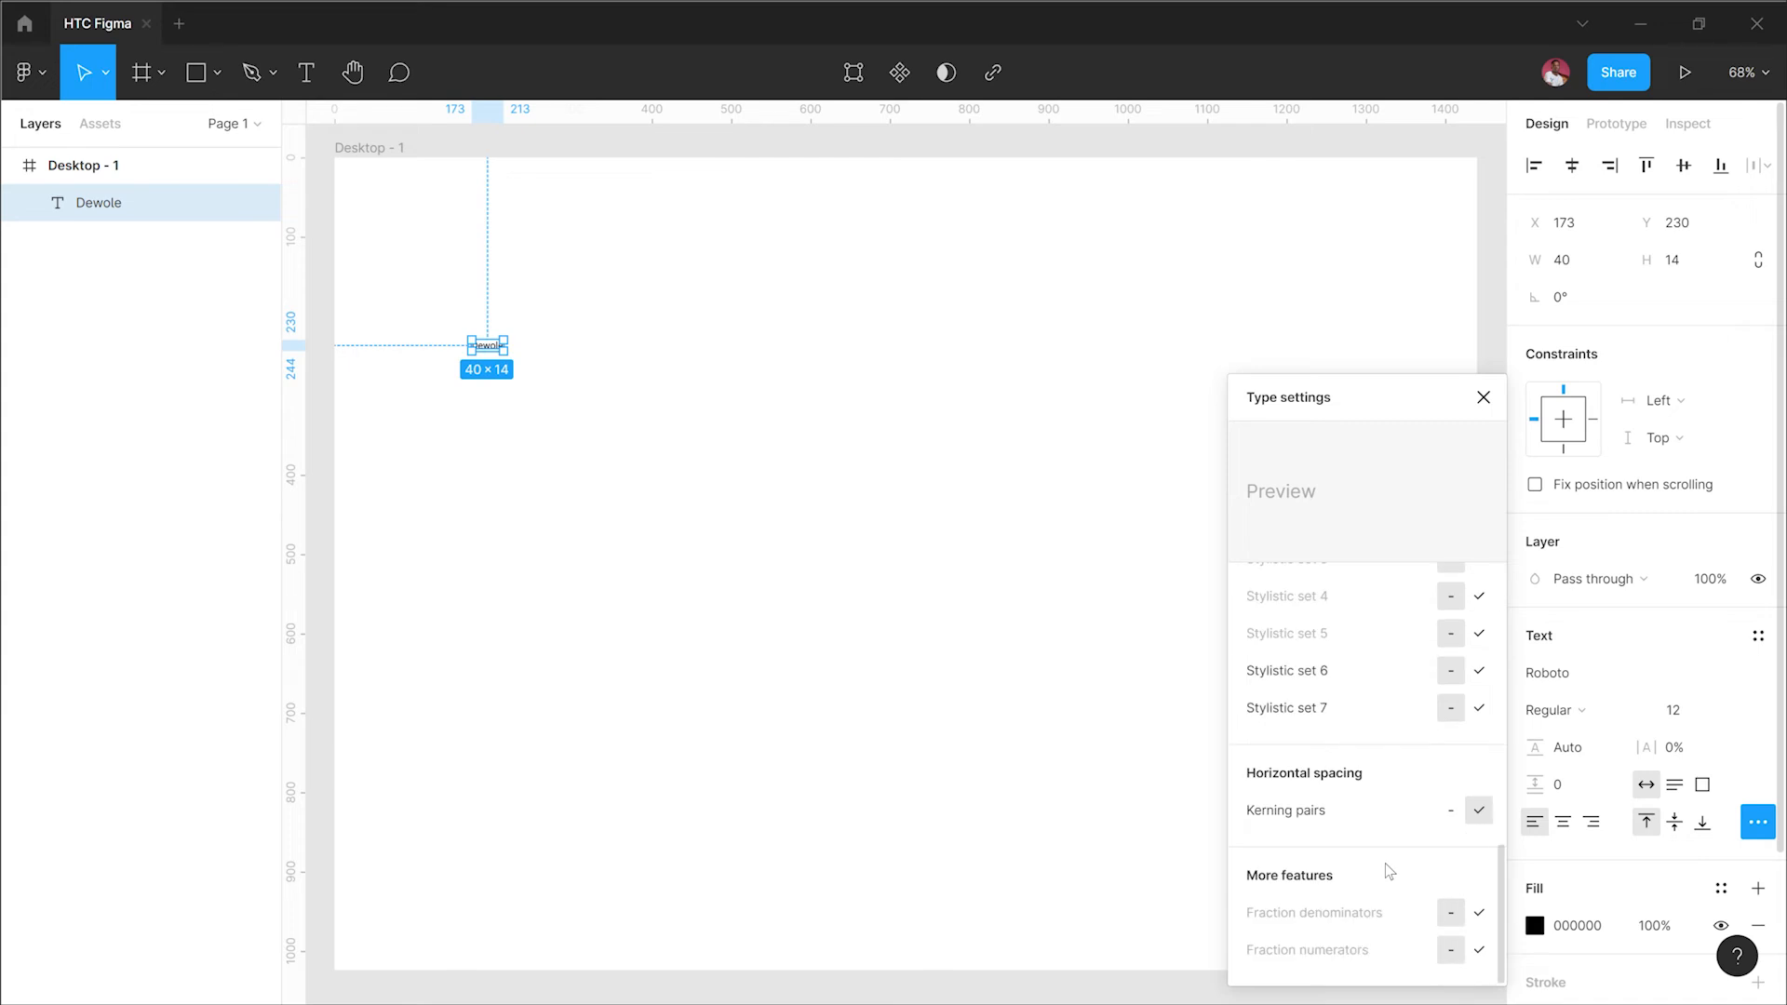
left_click(1482, 400)
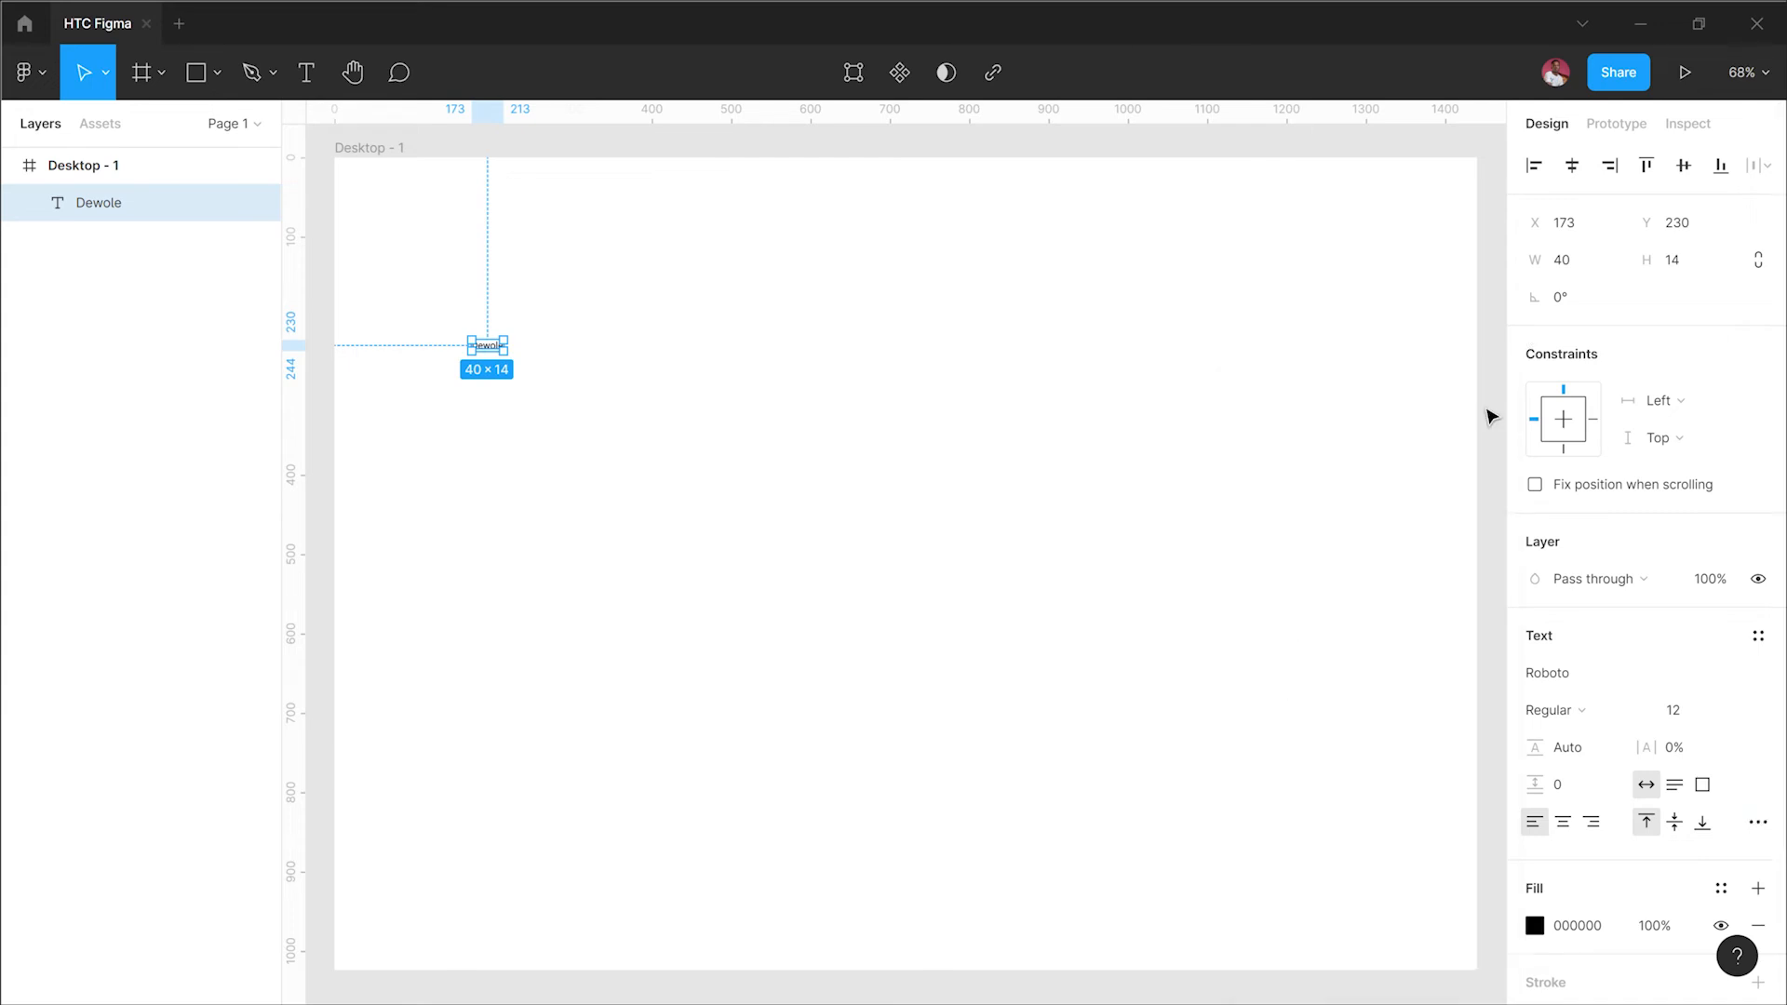
Step: Set the Dewole text's font size to 96
left_click(1733, 713)
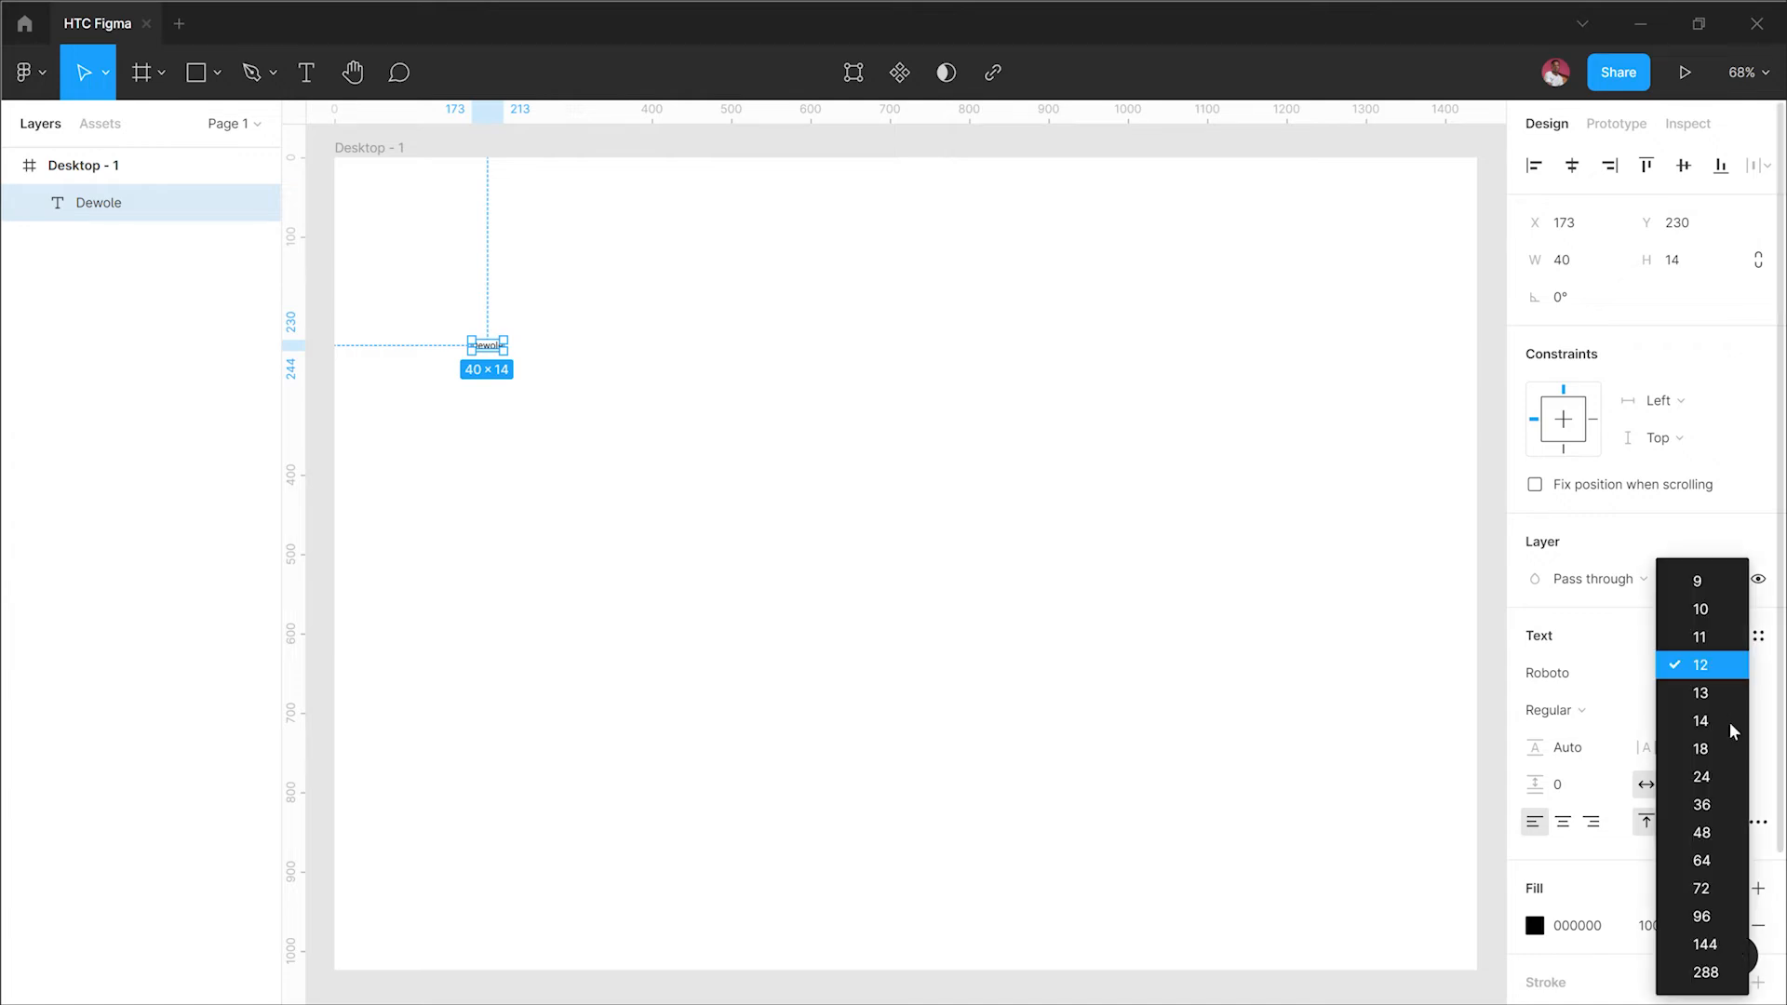
left_click(1718, 869)
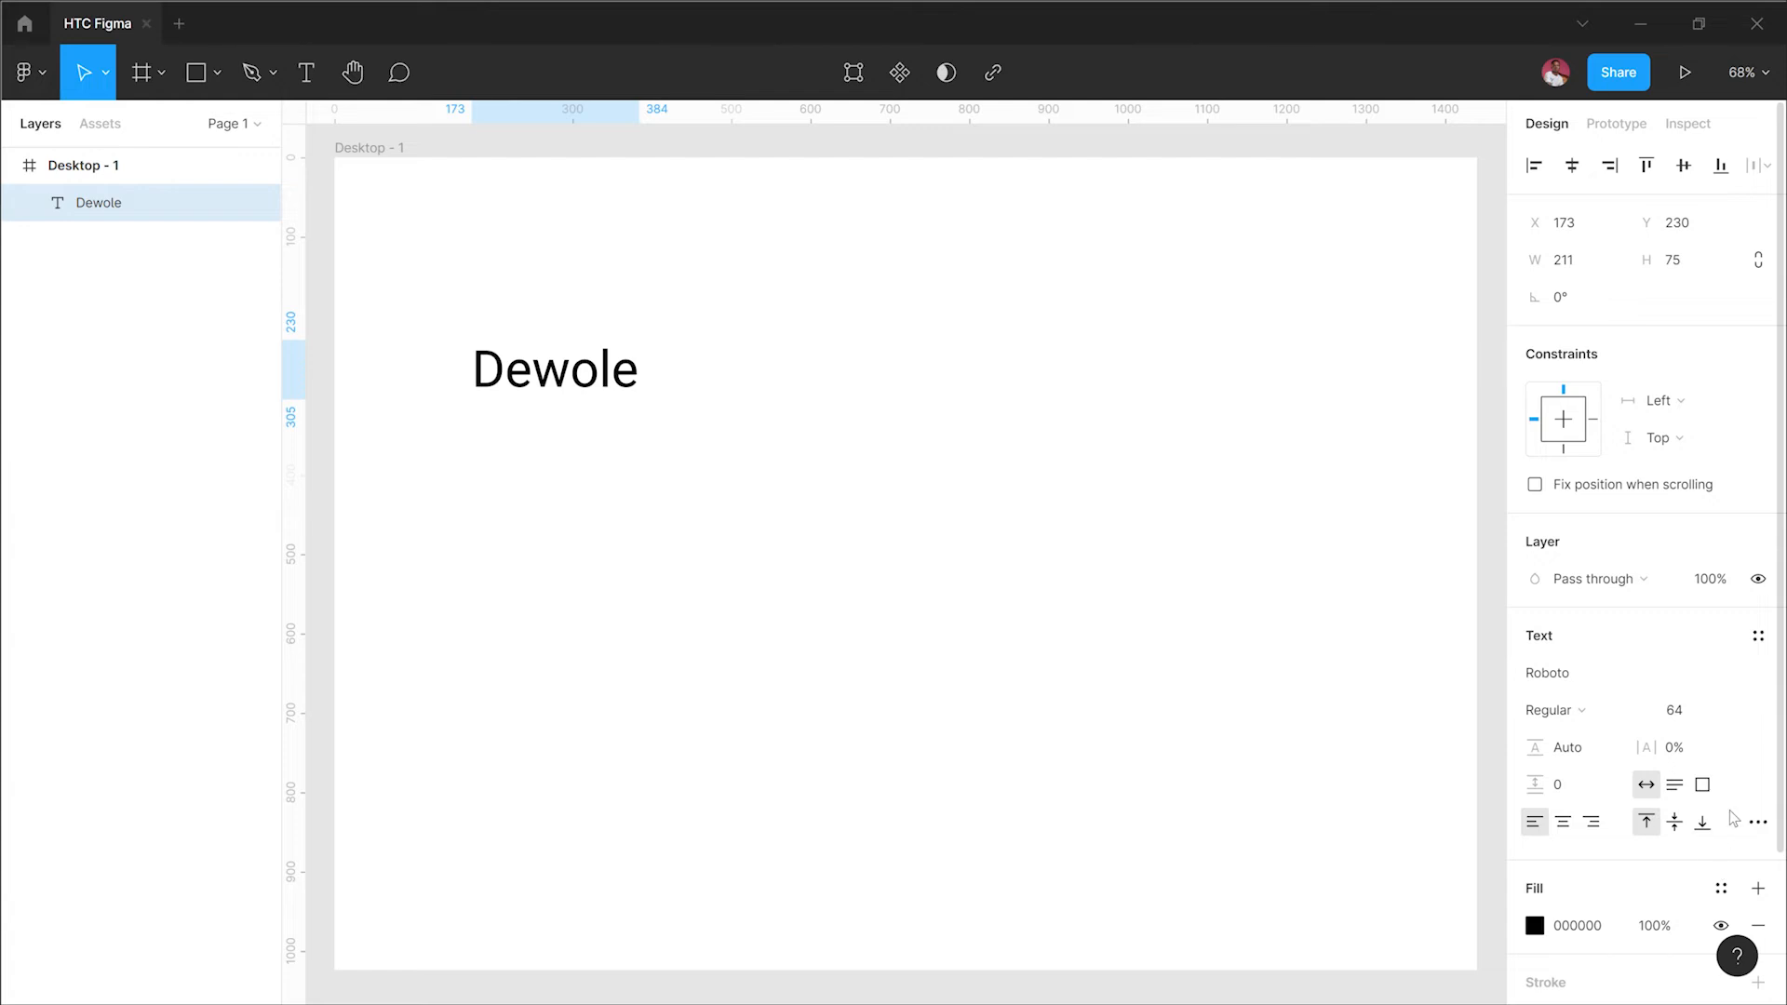
left_click(1737, 713)
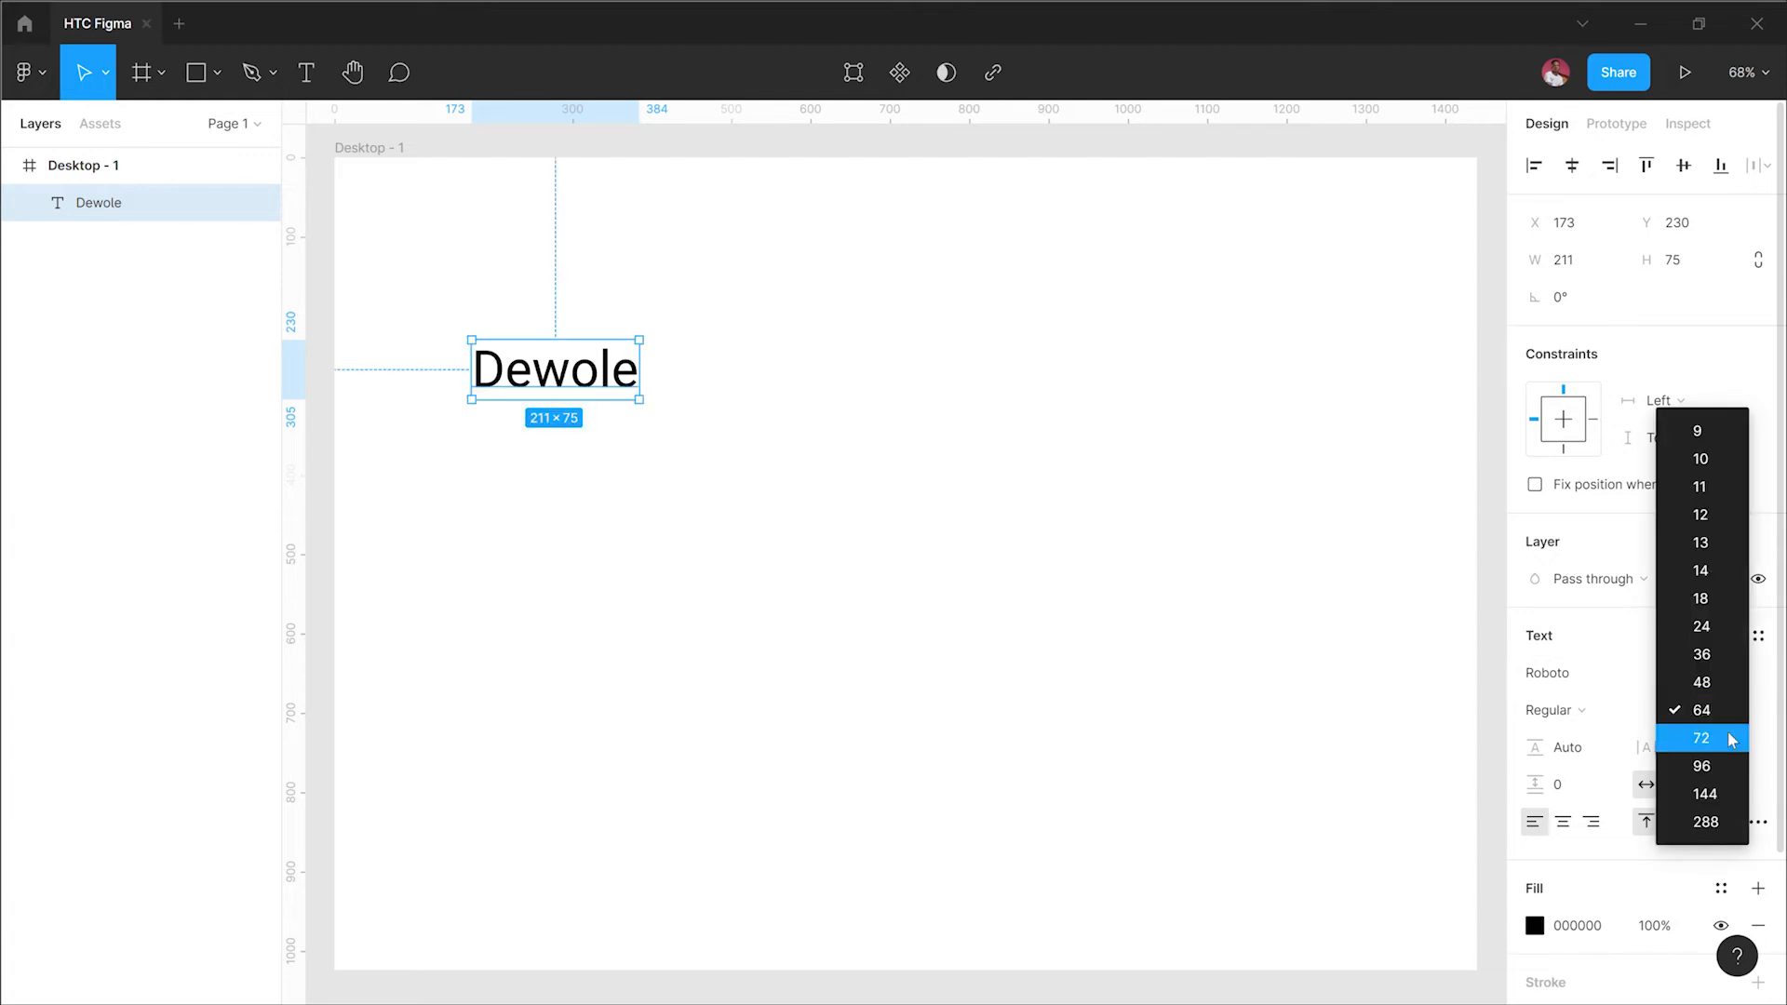
left_click(1731, 739)
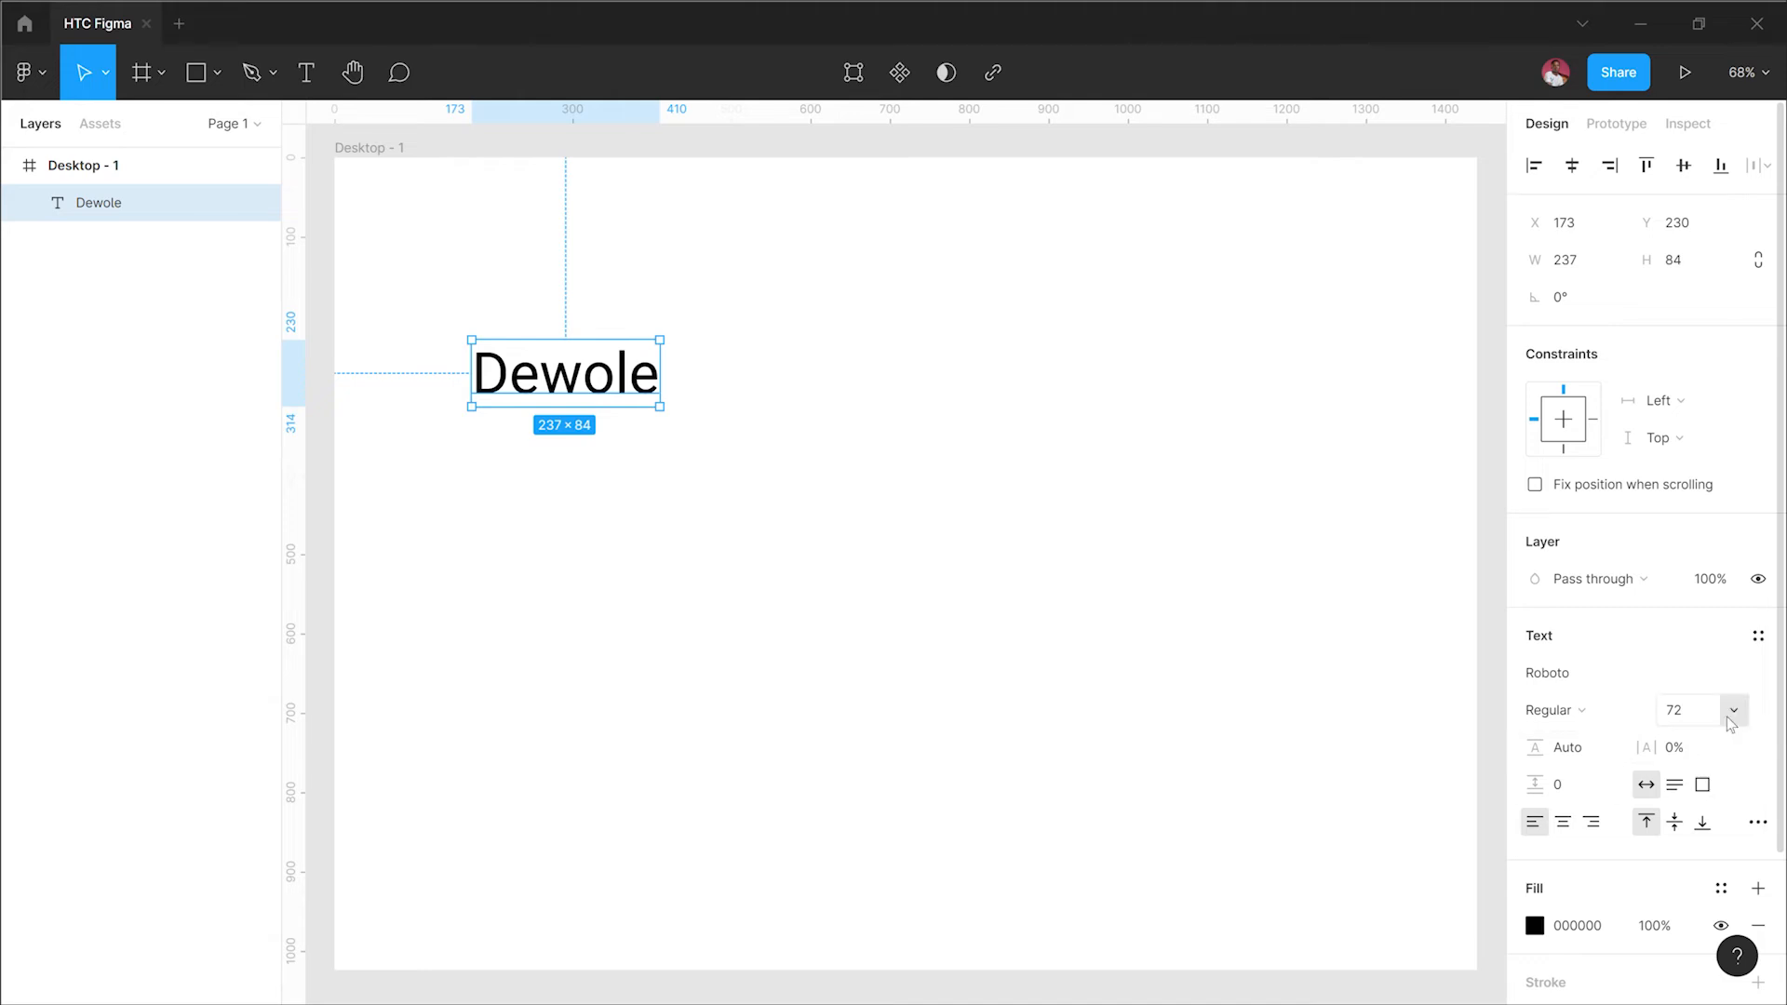
left_click(1733, 712)
left_click(1717, 739)
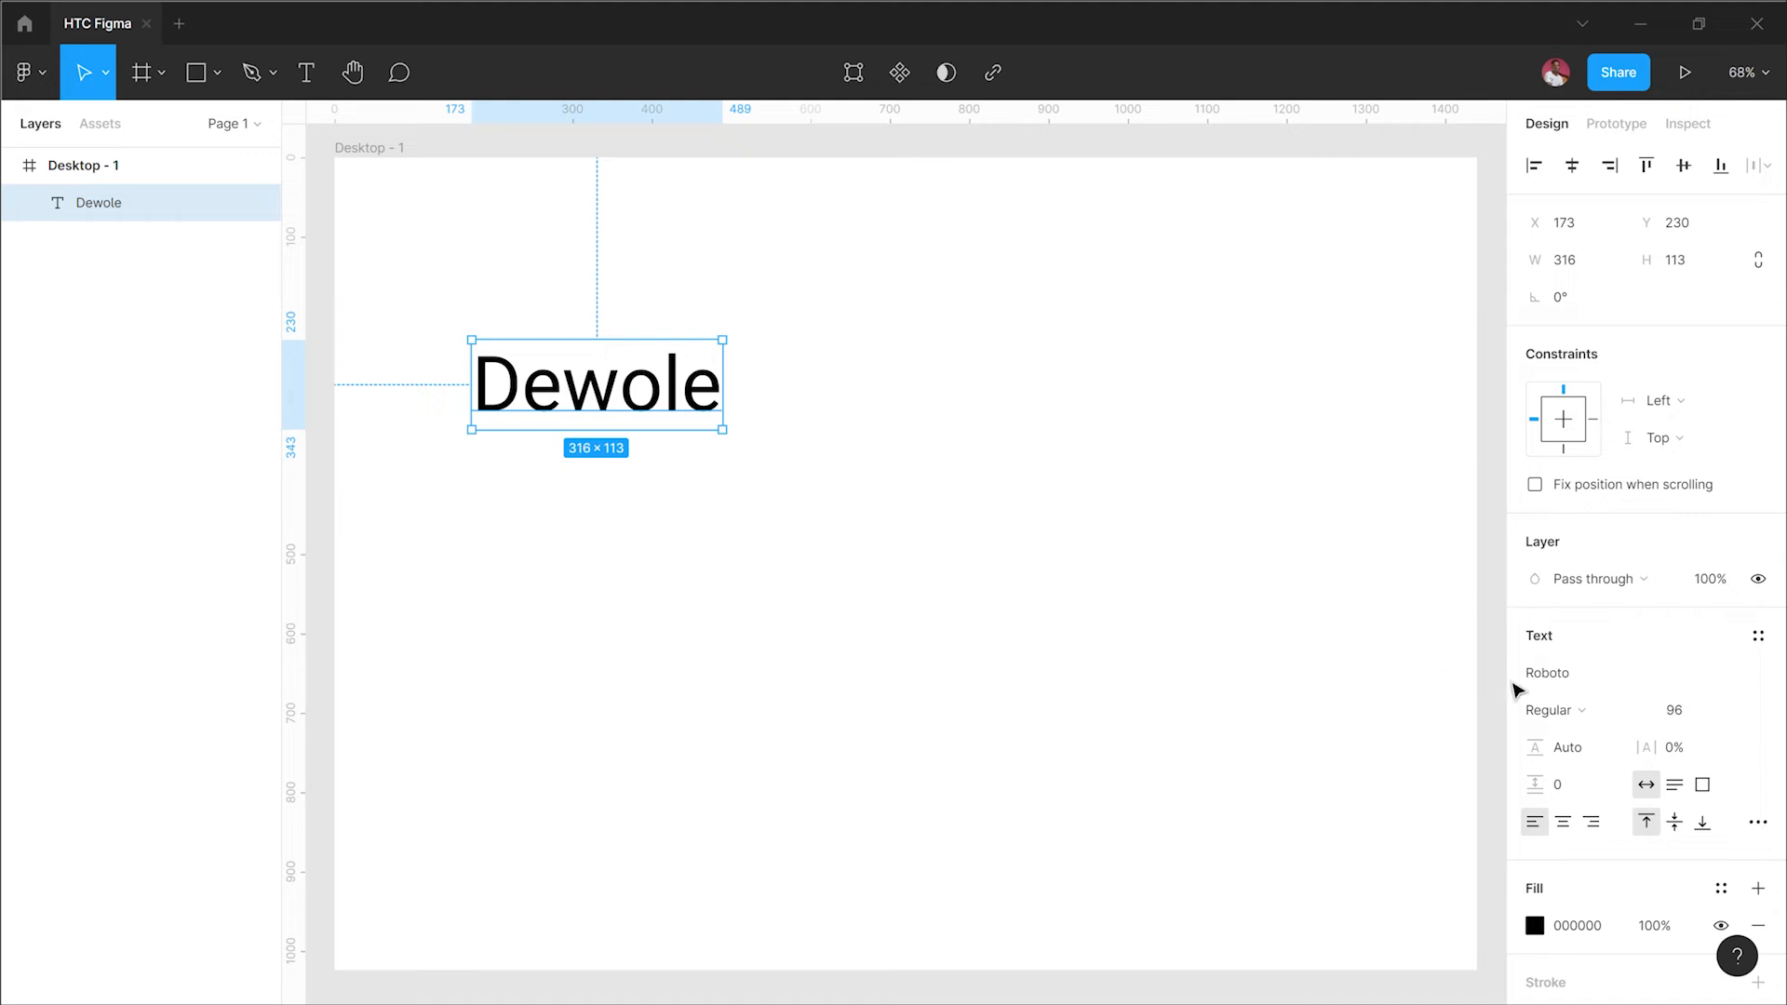
Step: Set the Dewole text's font weight to Thin
left_click(1597, 712)
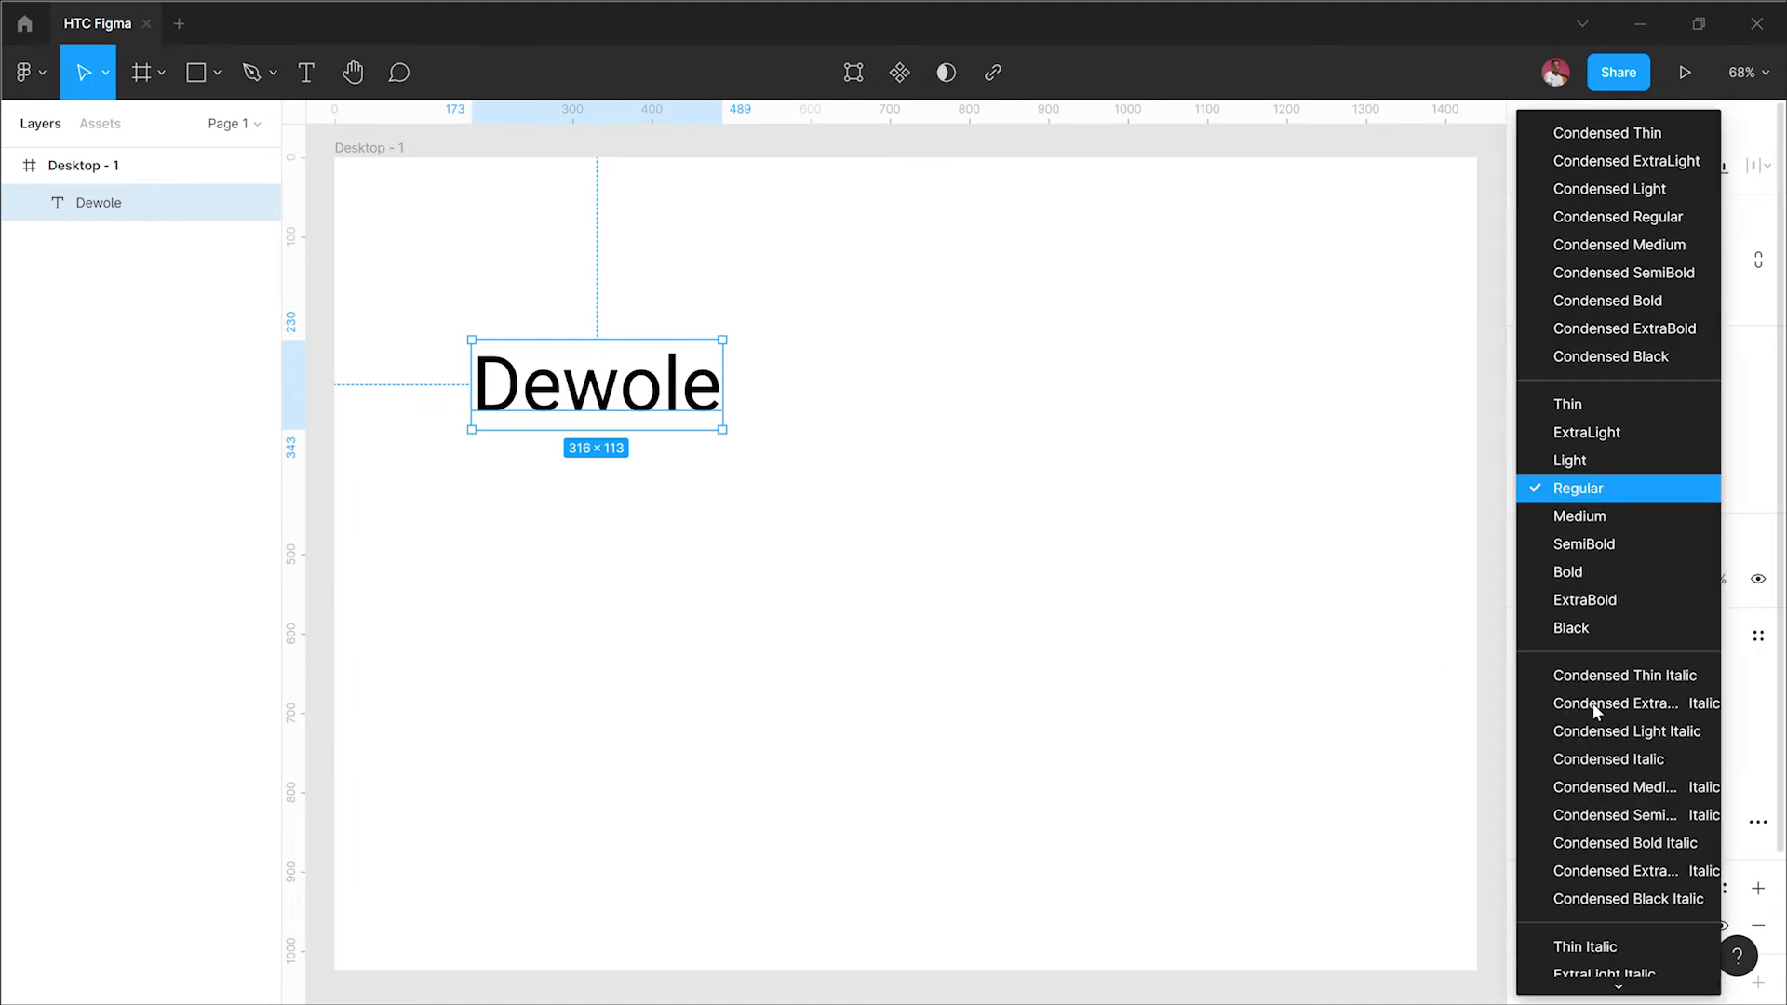
left_click(1584, 416)
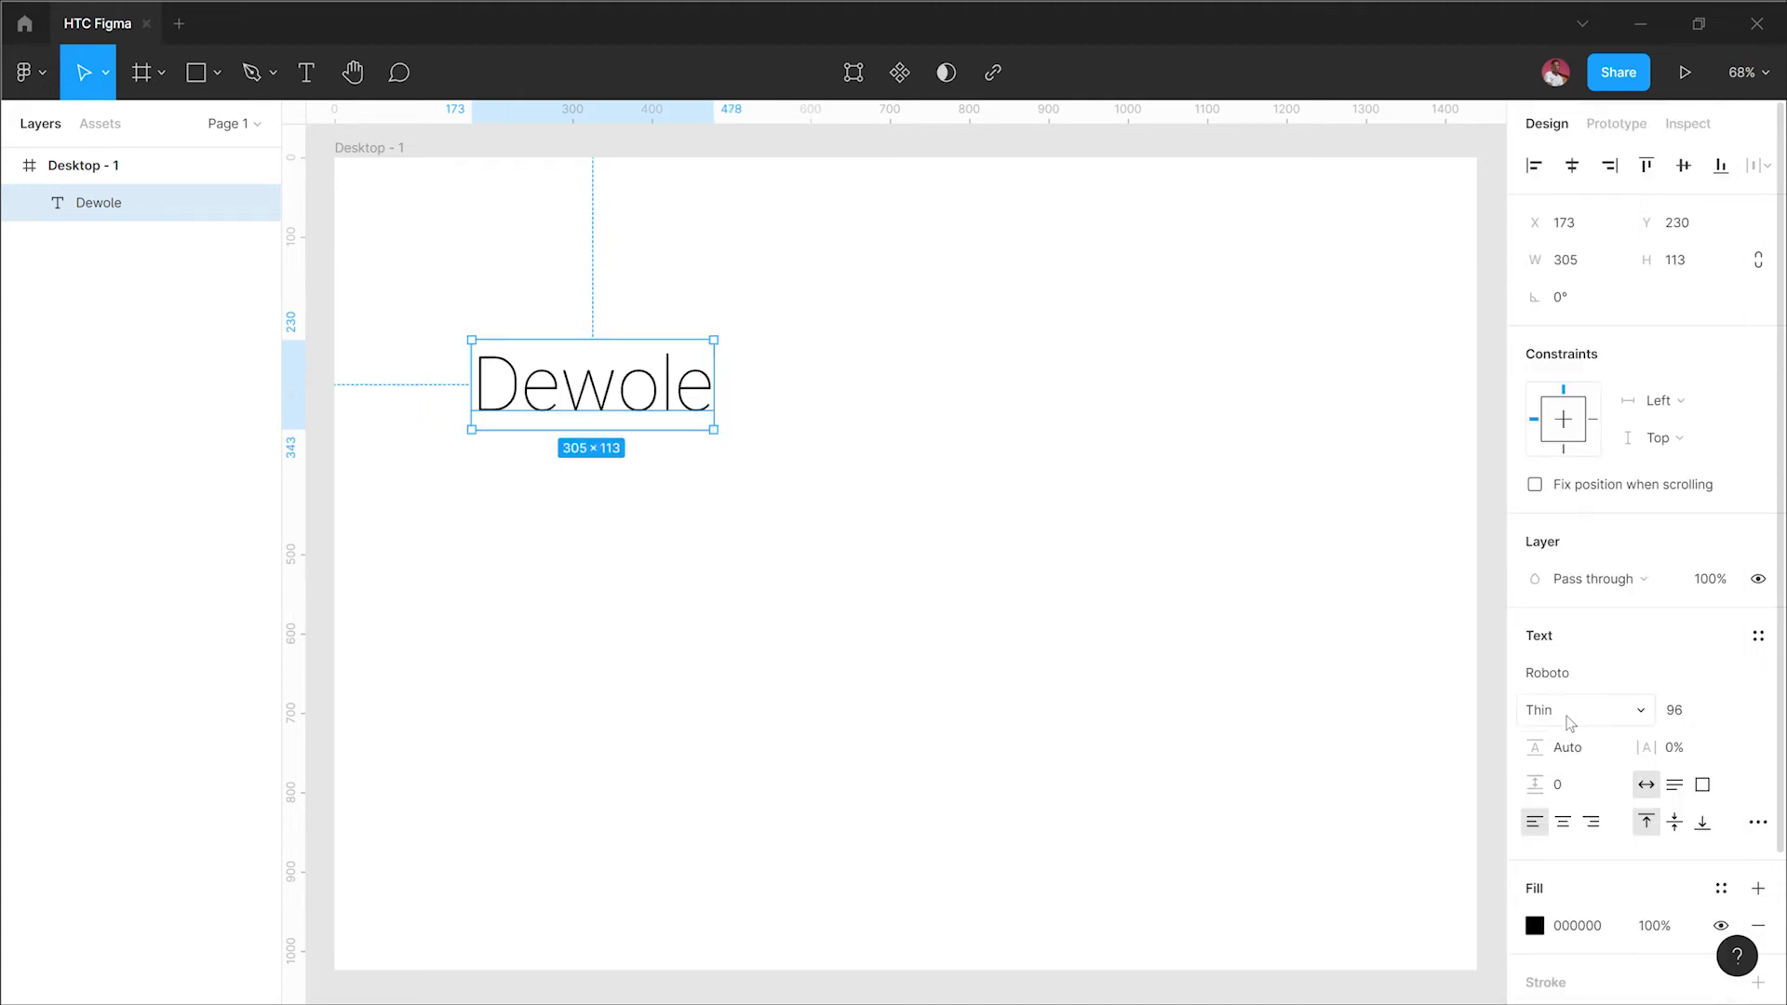
left_click(1571, 721)
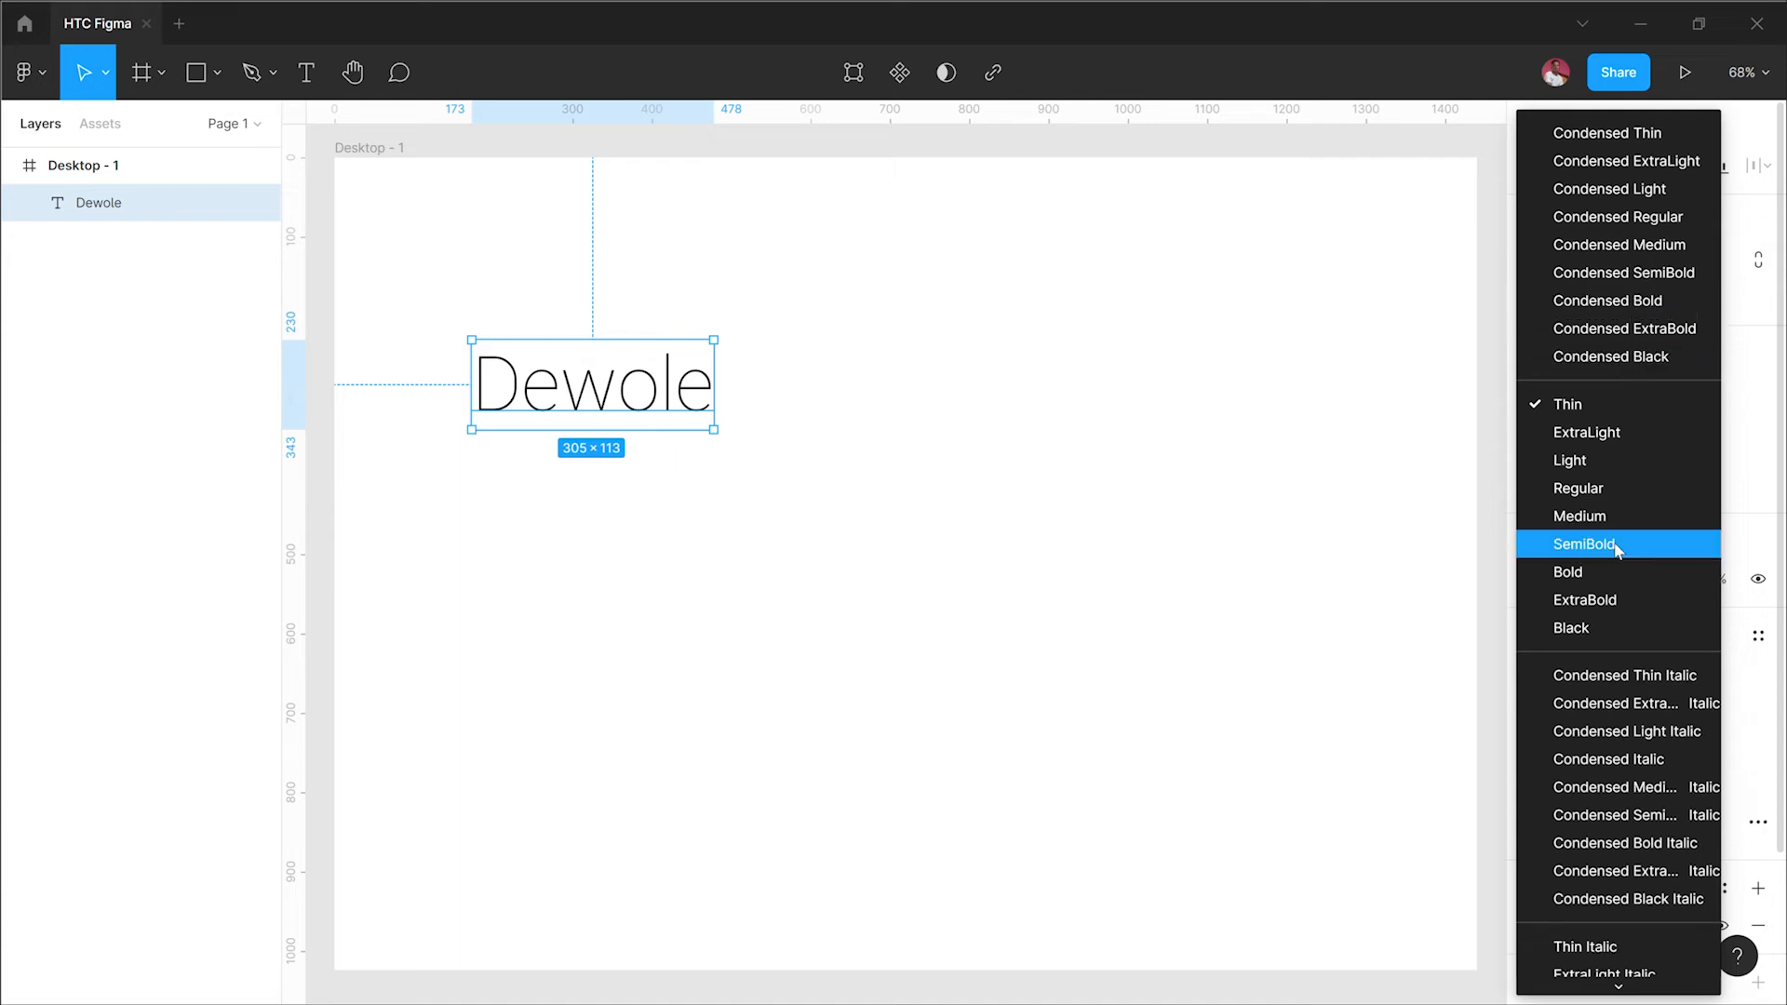
scroll(1624, 894, "down", 3)
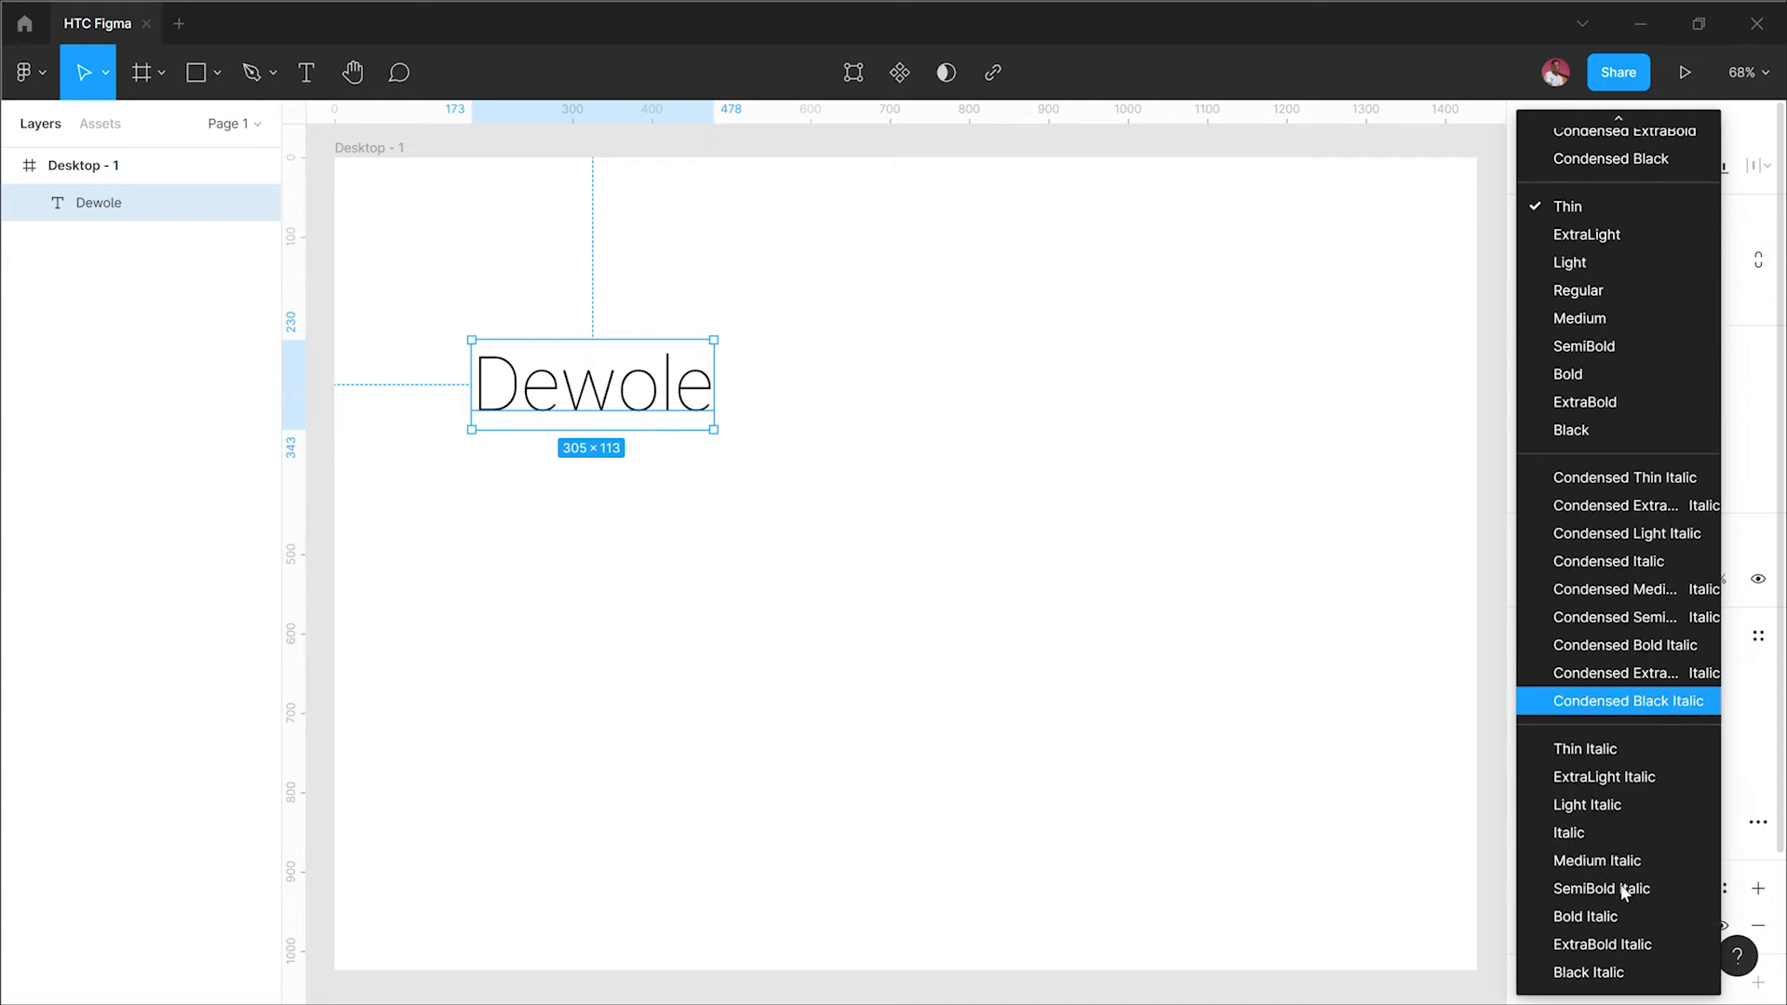
left_click(1163, 536)
left_click(1169, 542)
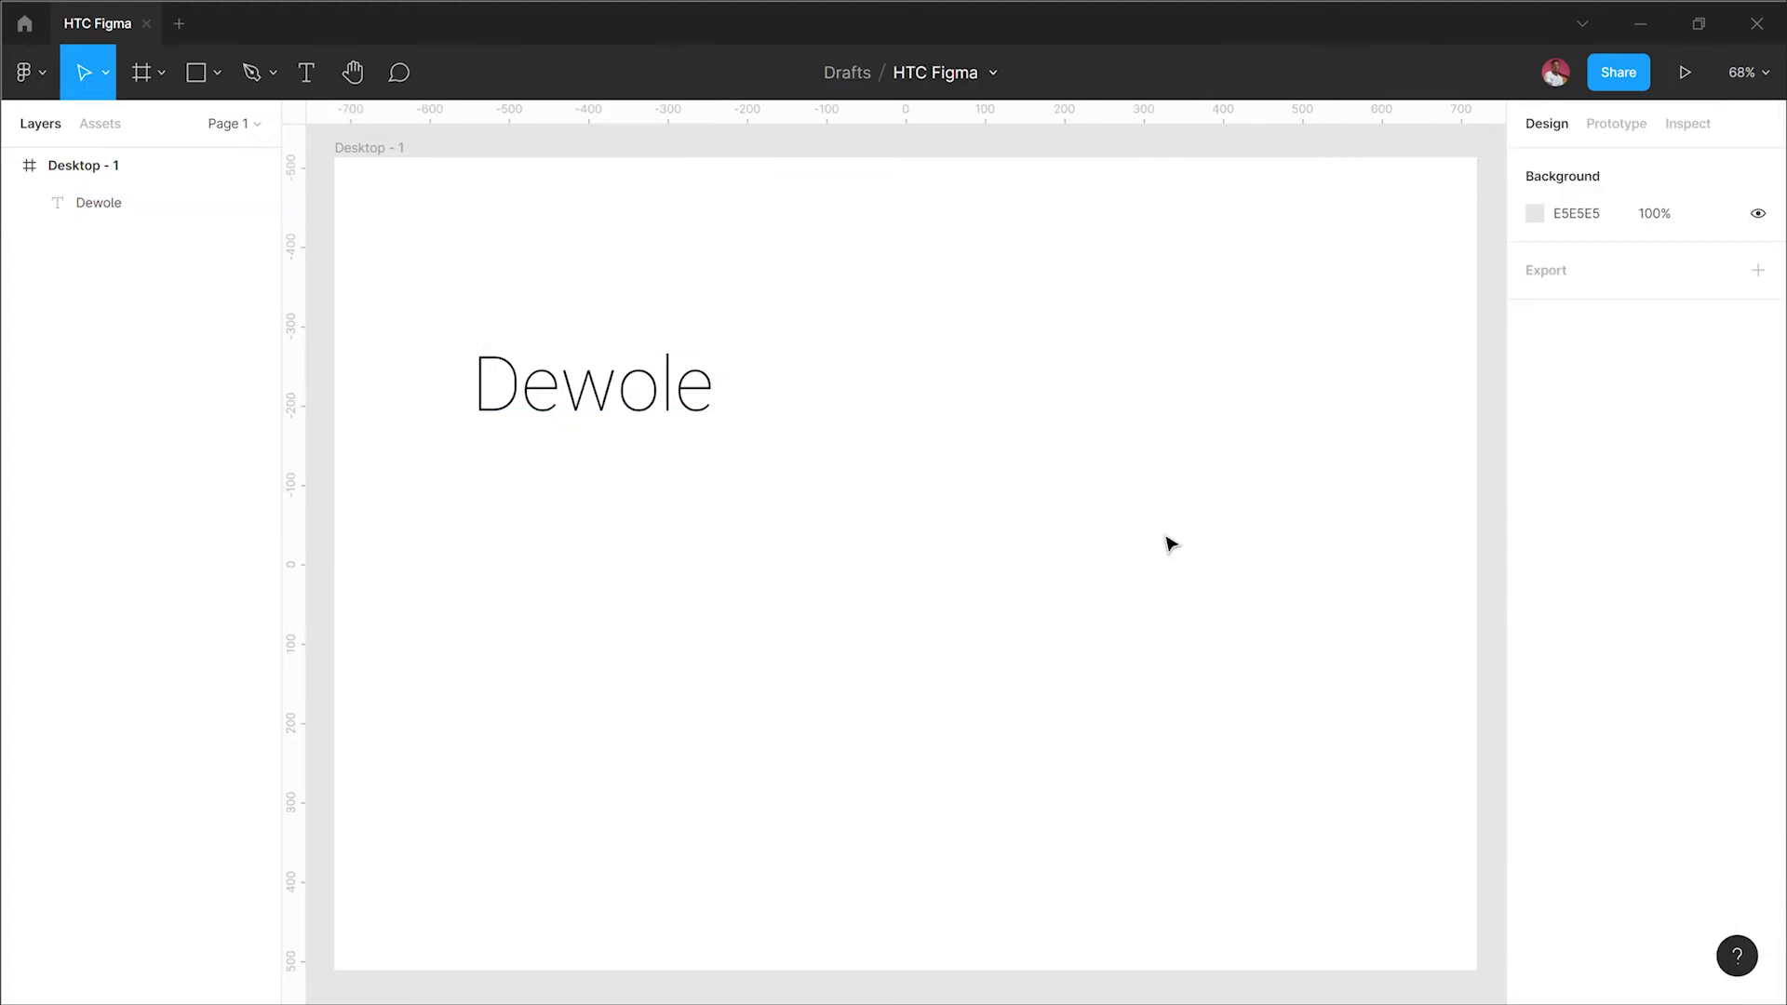
Step: Move the Dewole text up and left to about X 119, Y 139
left_click(625, 424)
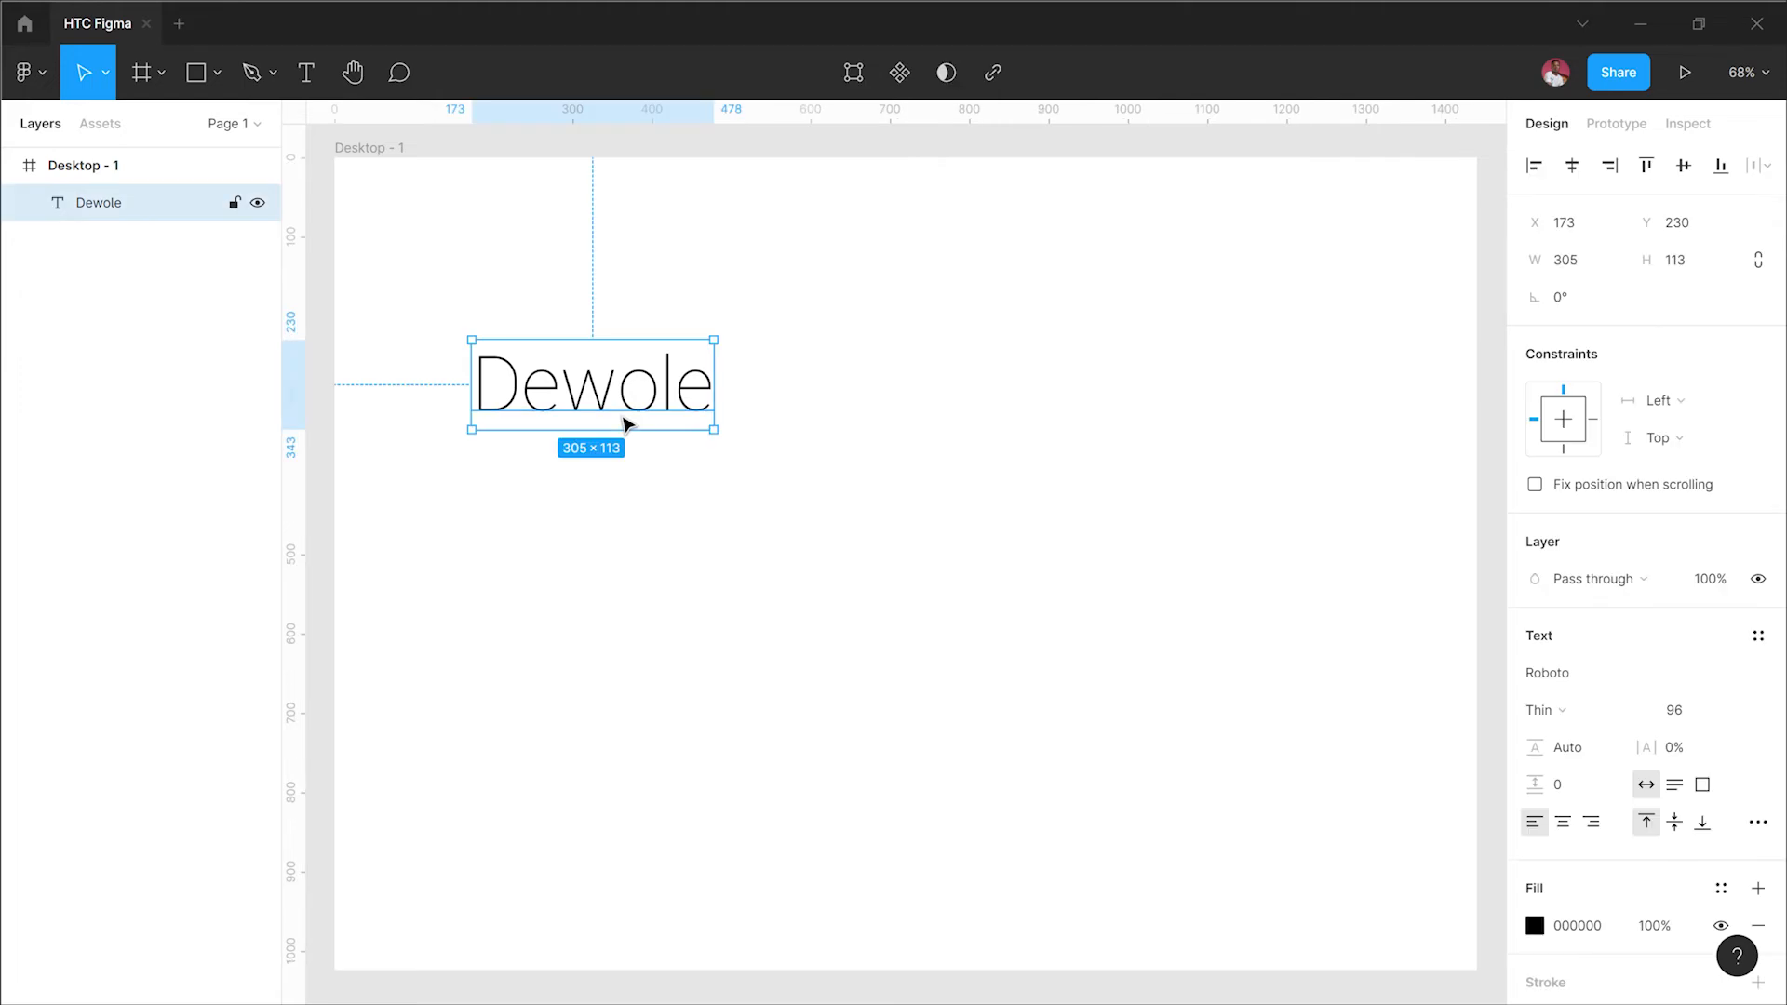
left_click_drag(626, 425, 584, 354)
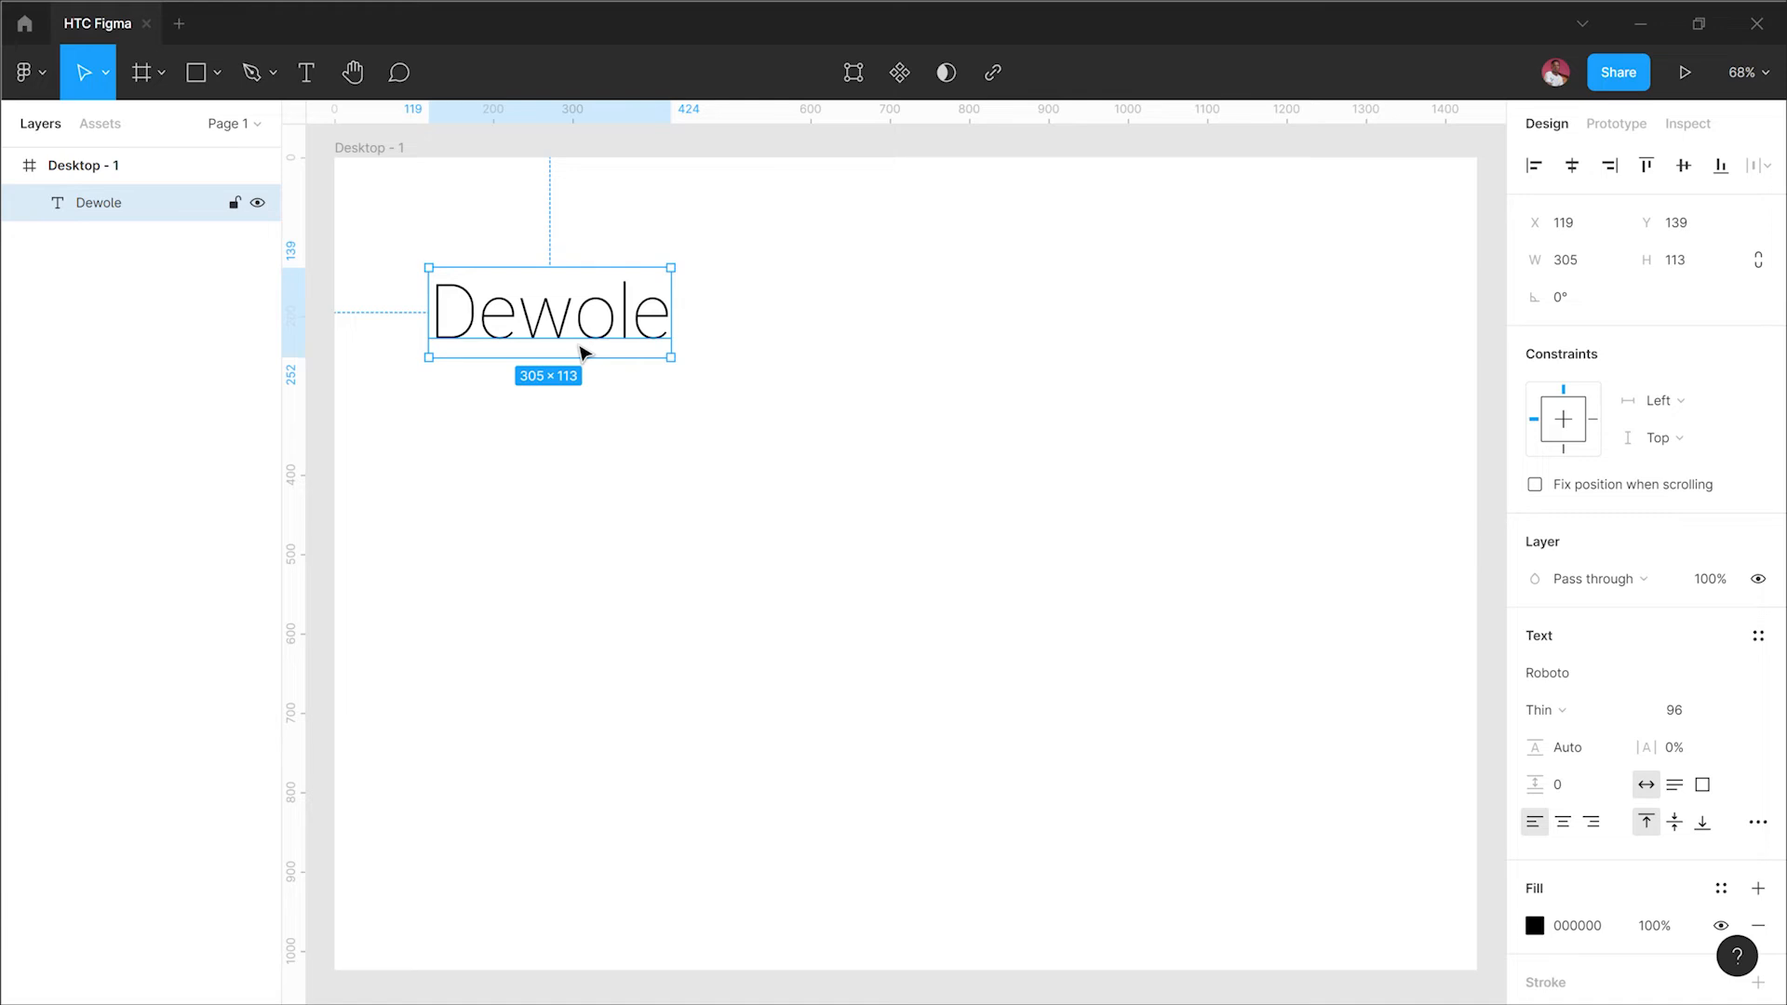
left_click(702, 487)
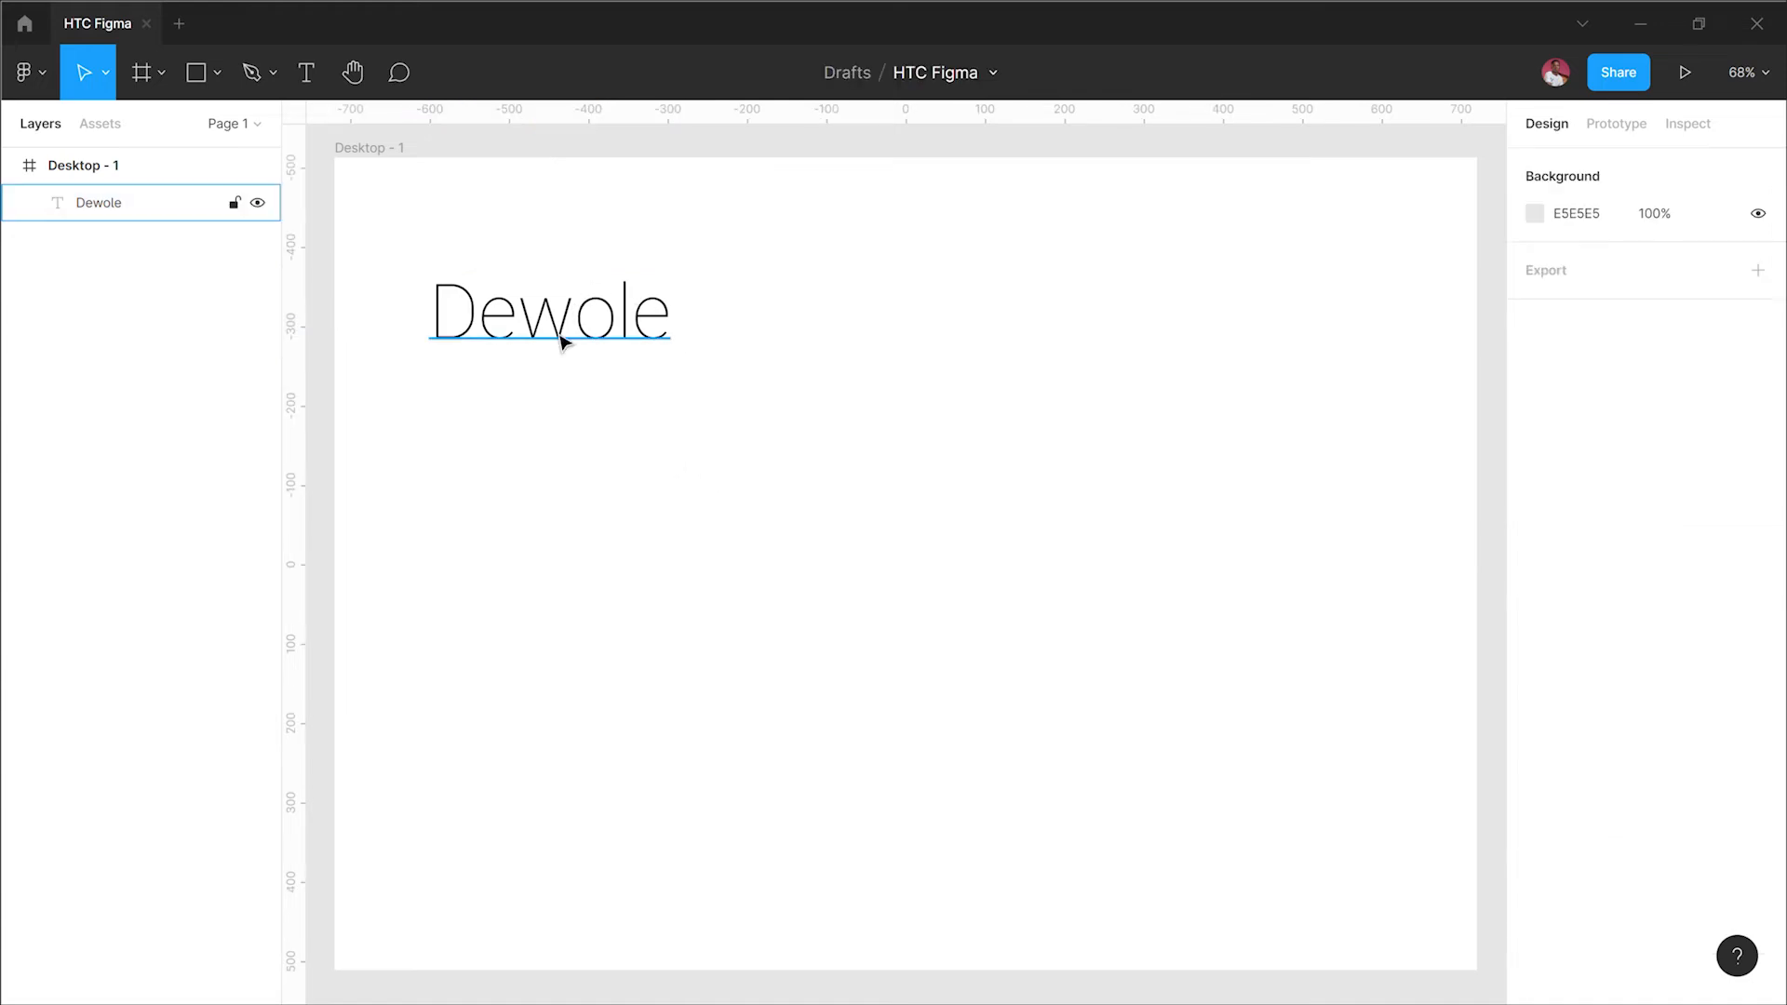
Step: Draw a text box about 725 × 404 below the Dewole text and set its font size to 48
key("t")
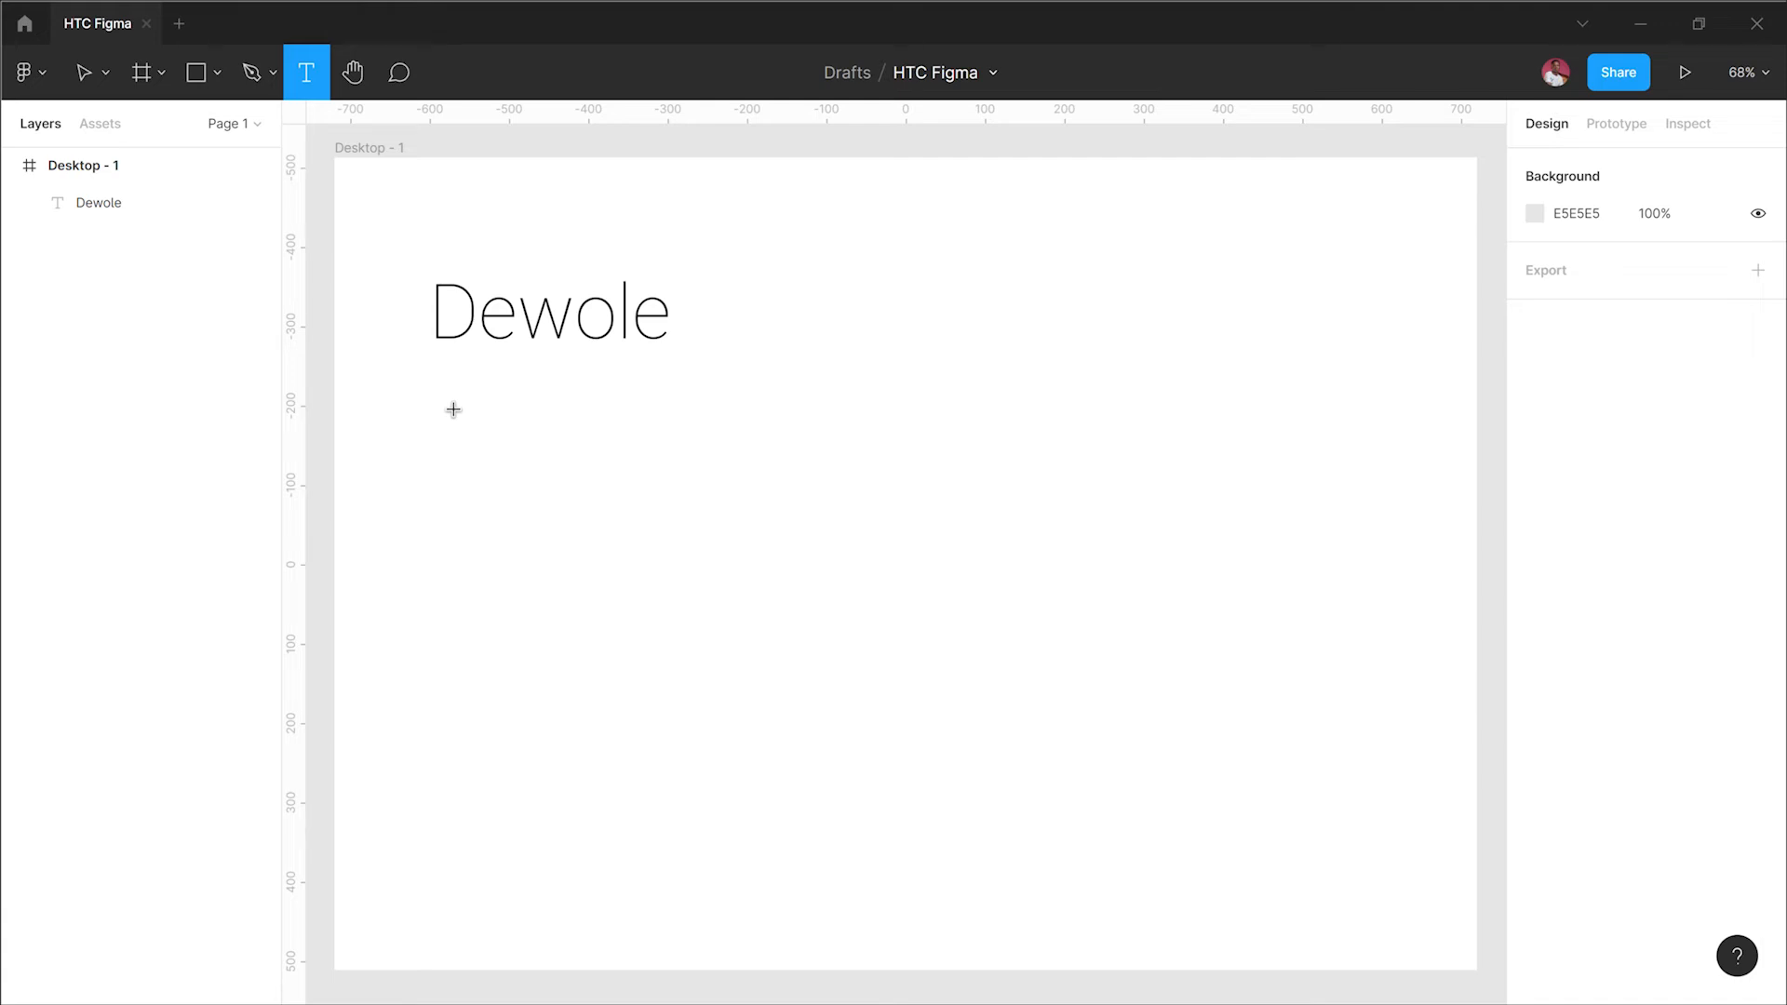
left_click_drag(435, 391, 1014, 724)
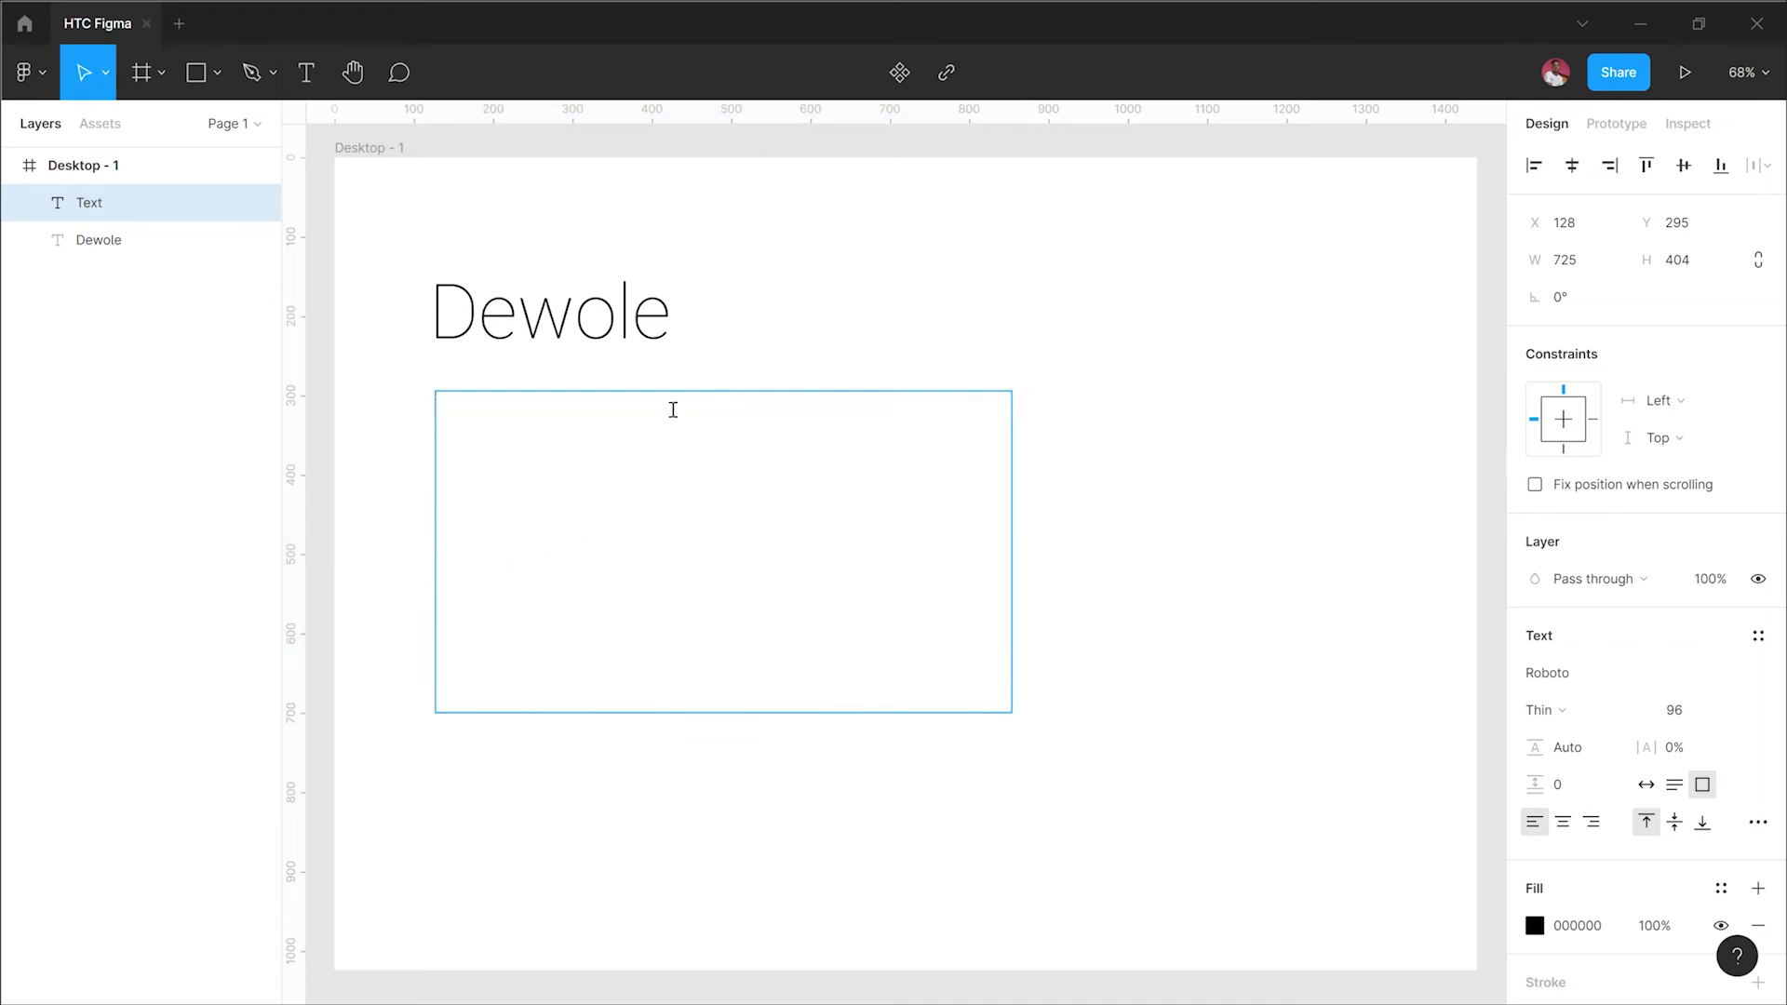
left_click(1733, 712)
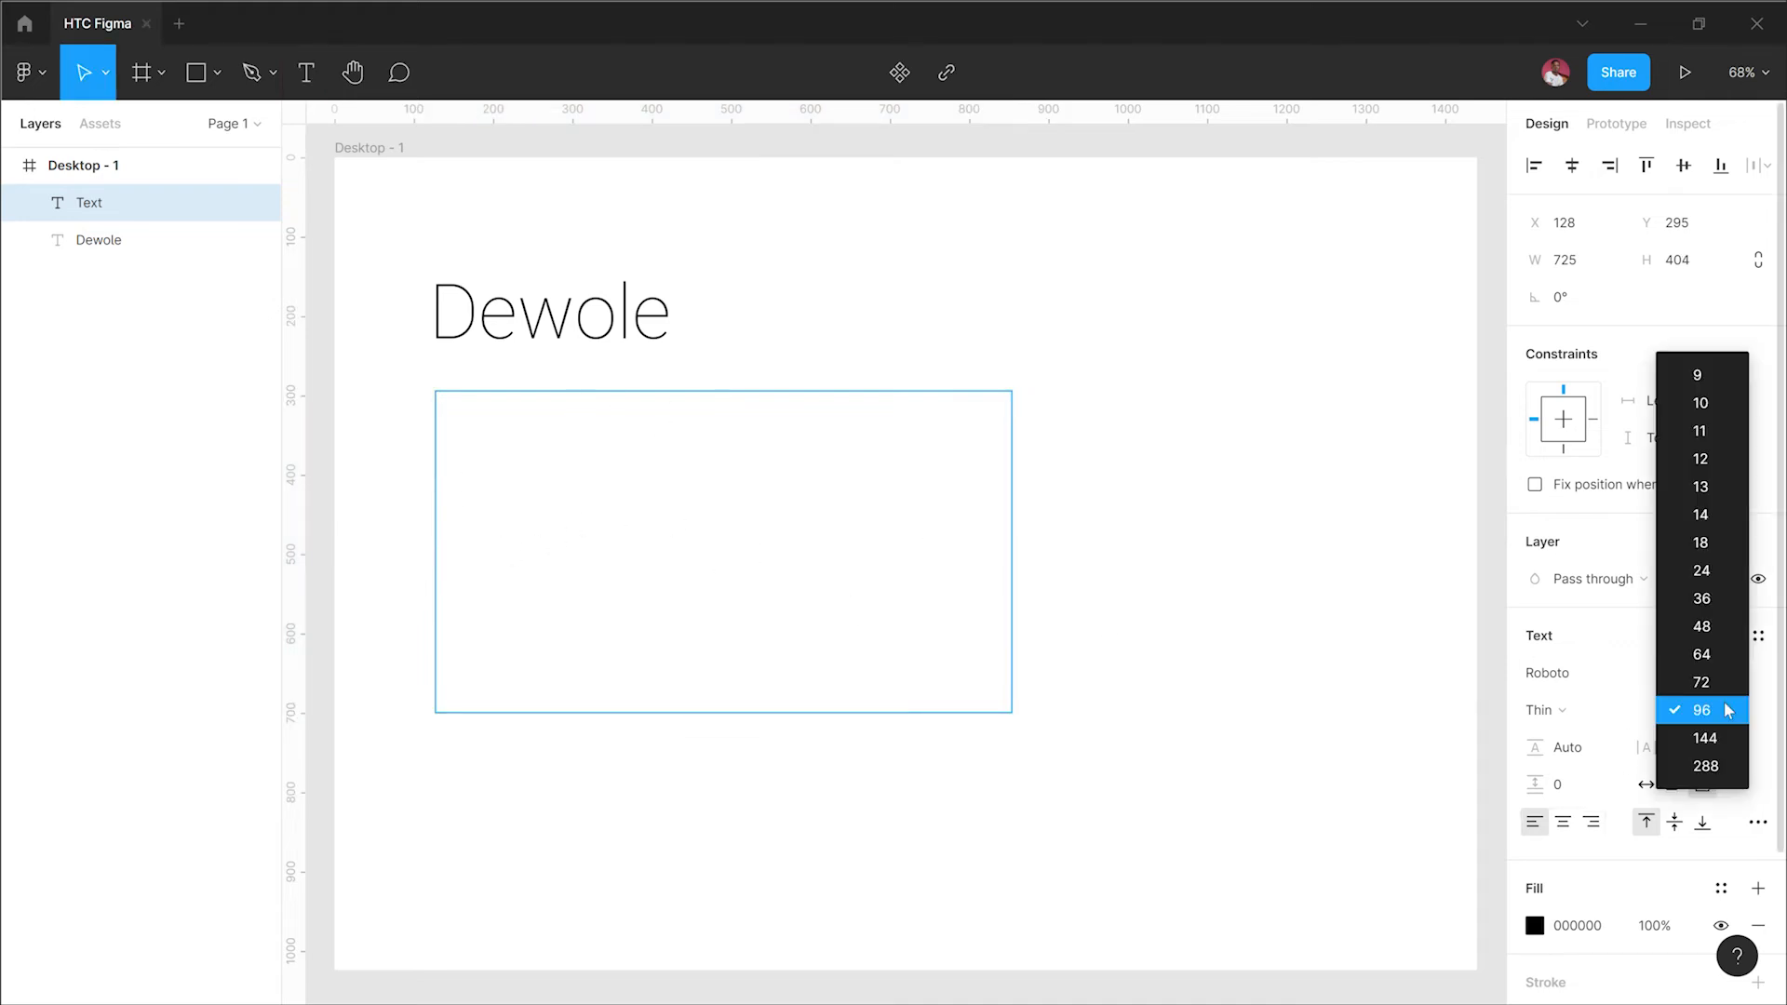
left_click(1703, 628)
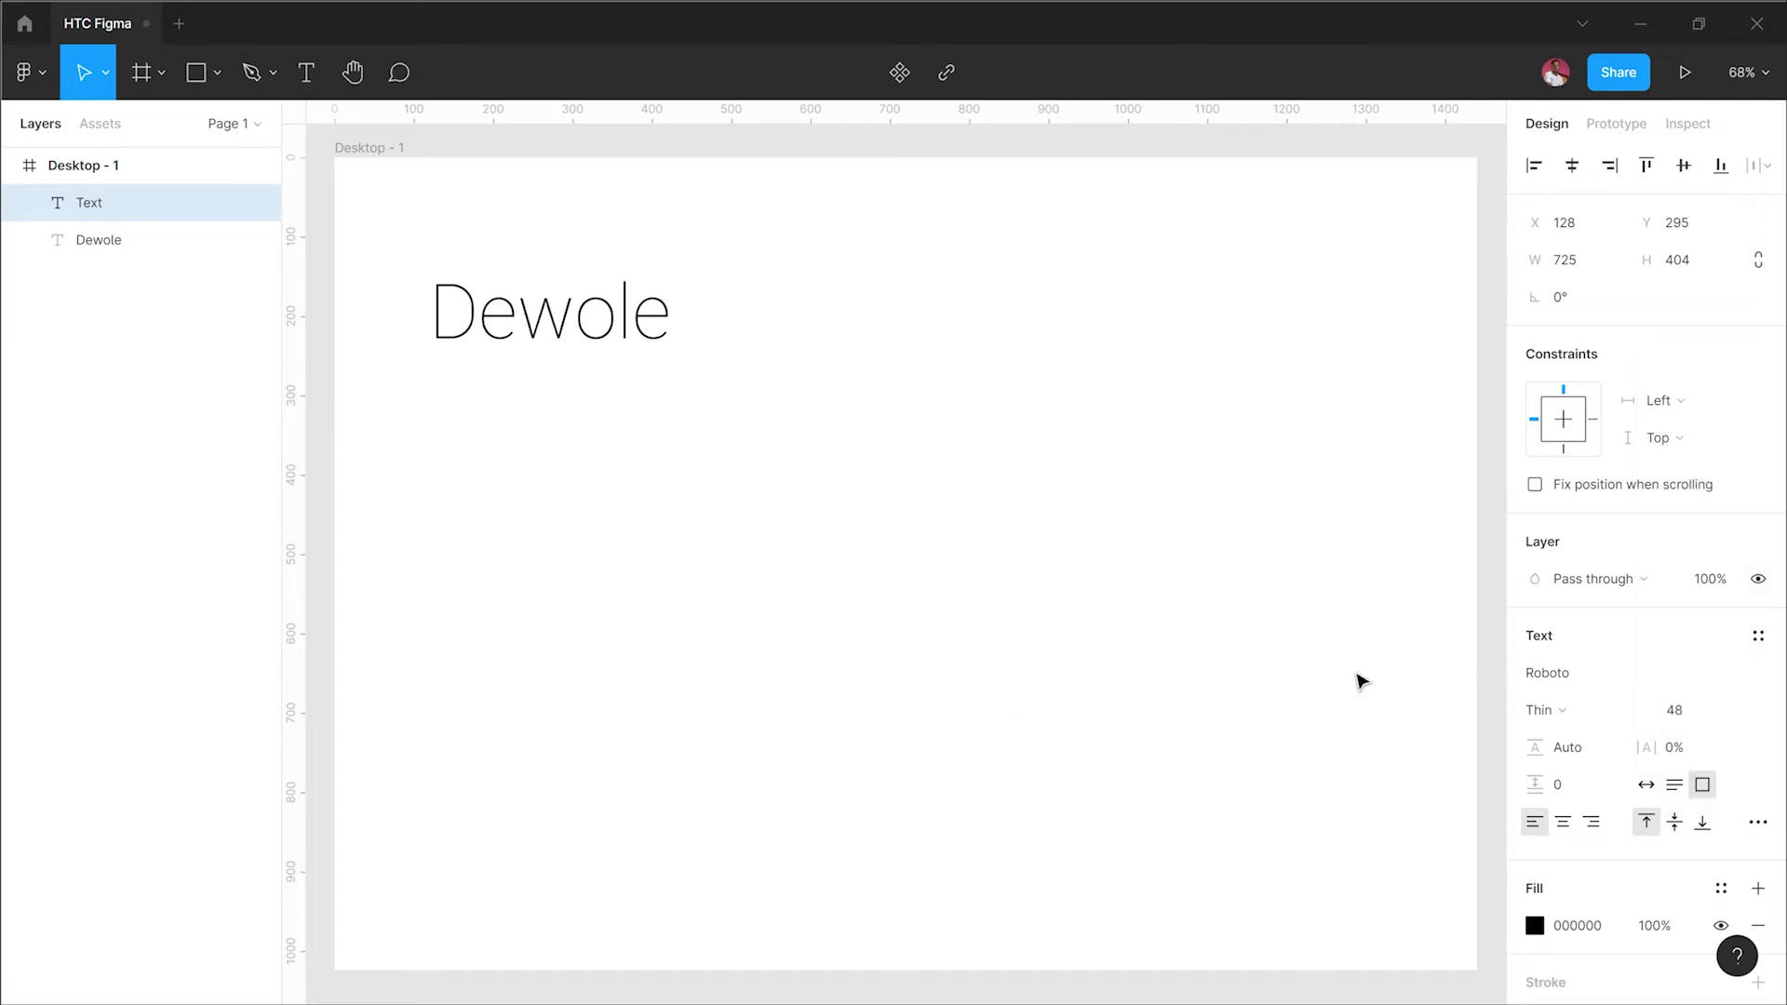
left_click(678, 577)
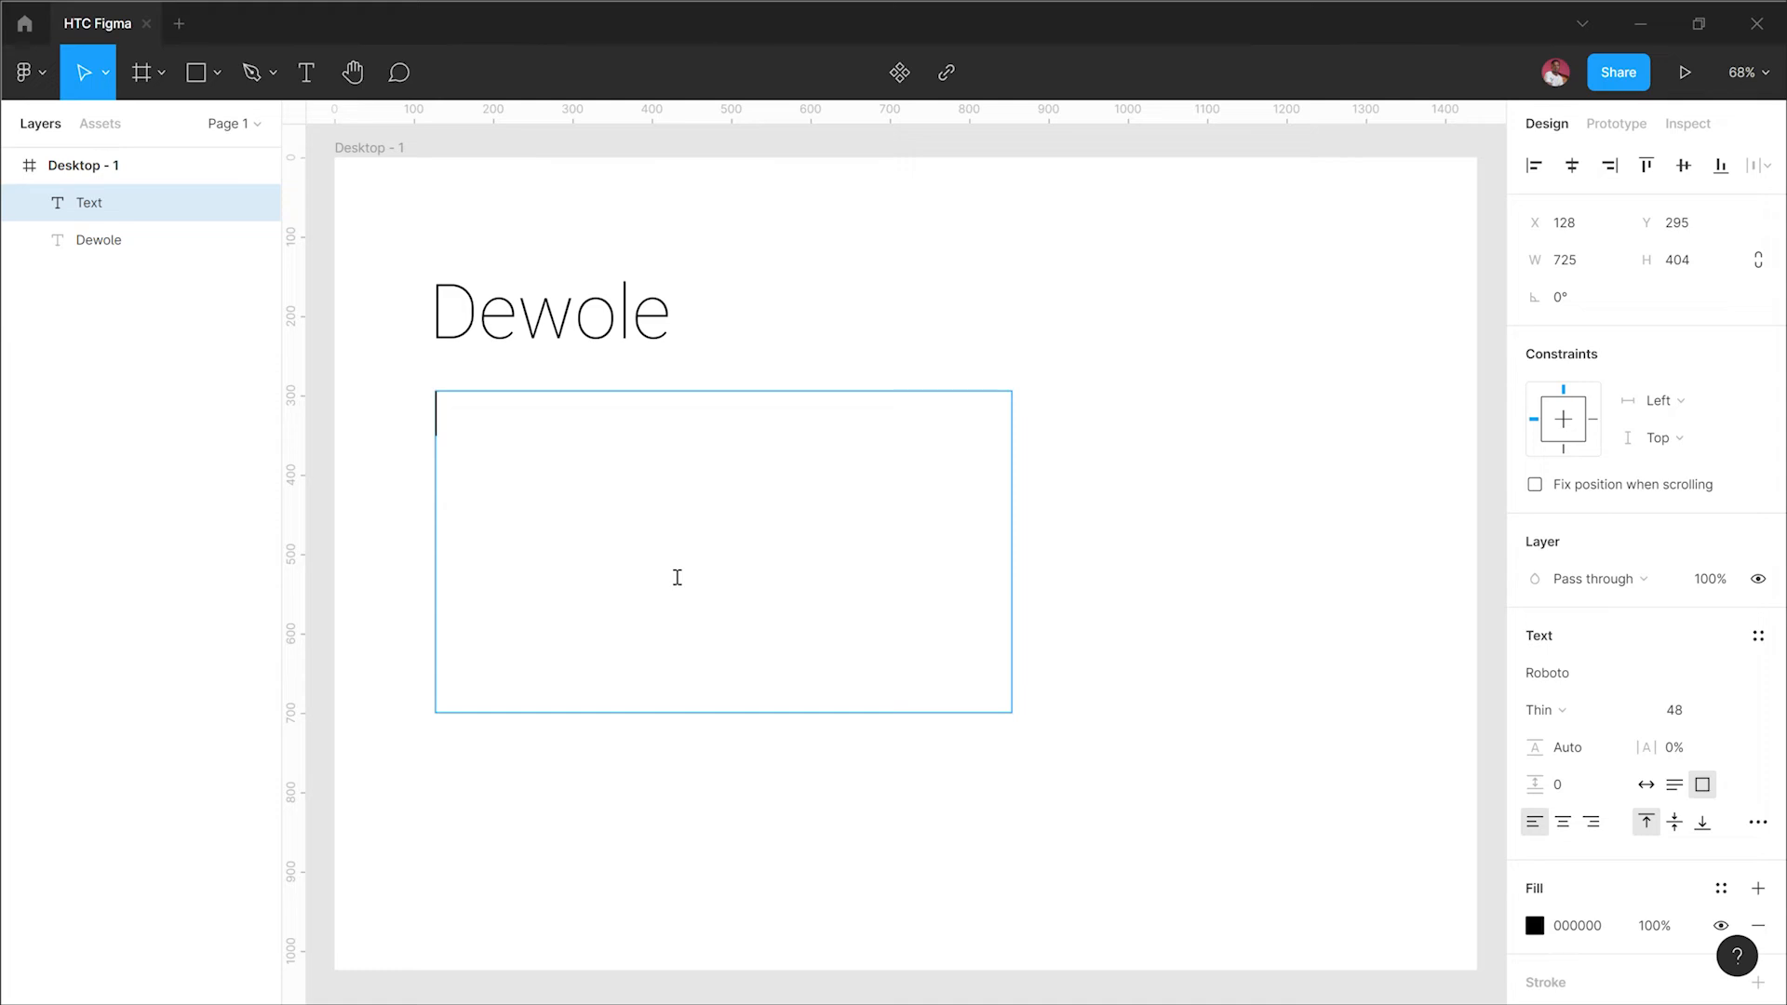
Step: Type "He is a designer and a biologist at the same time" into the new text box
type("H e is a de")
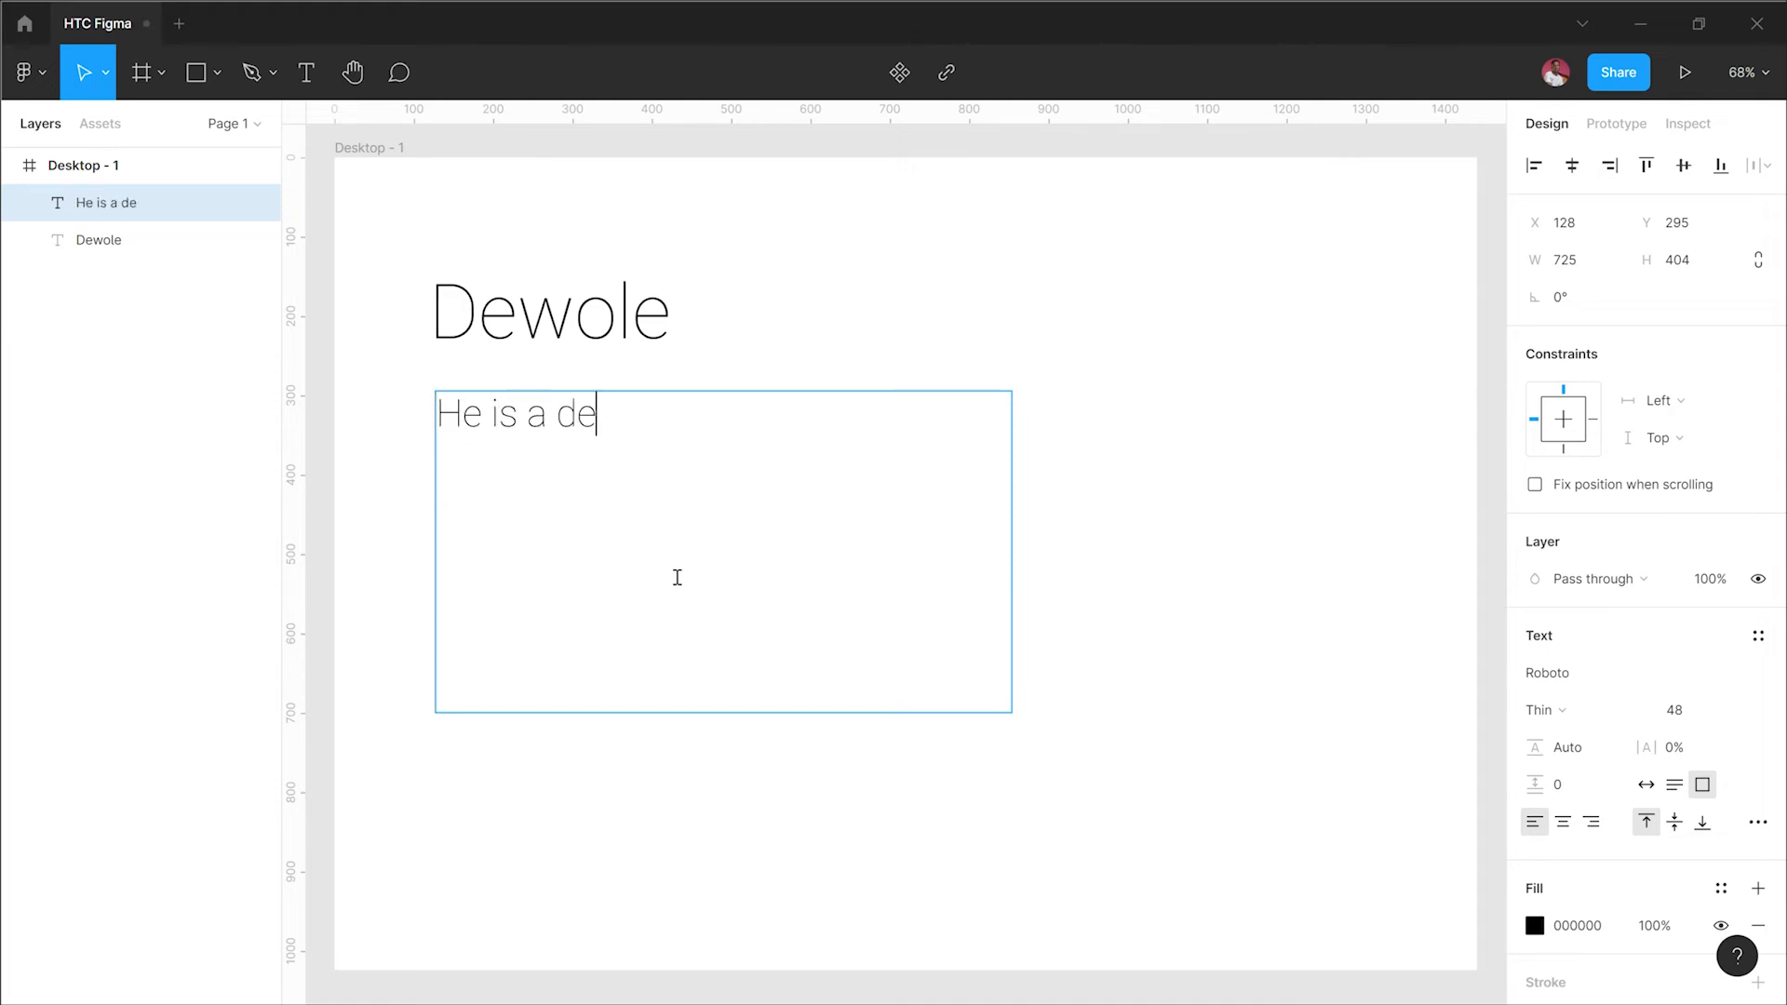
type("signer a")
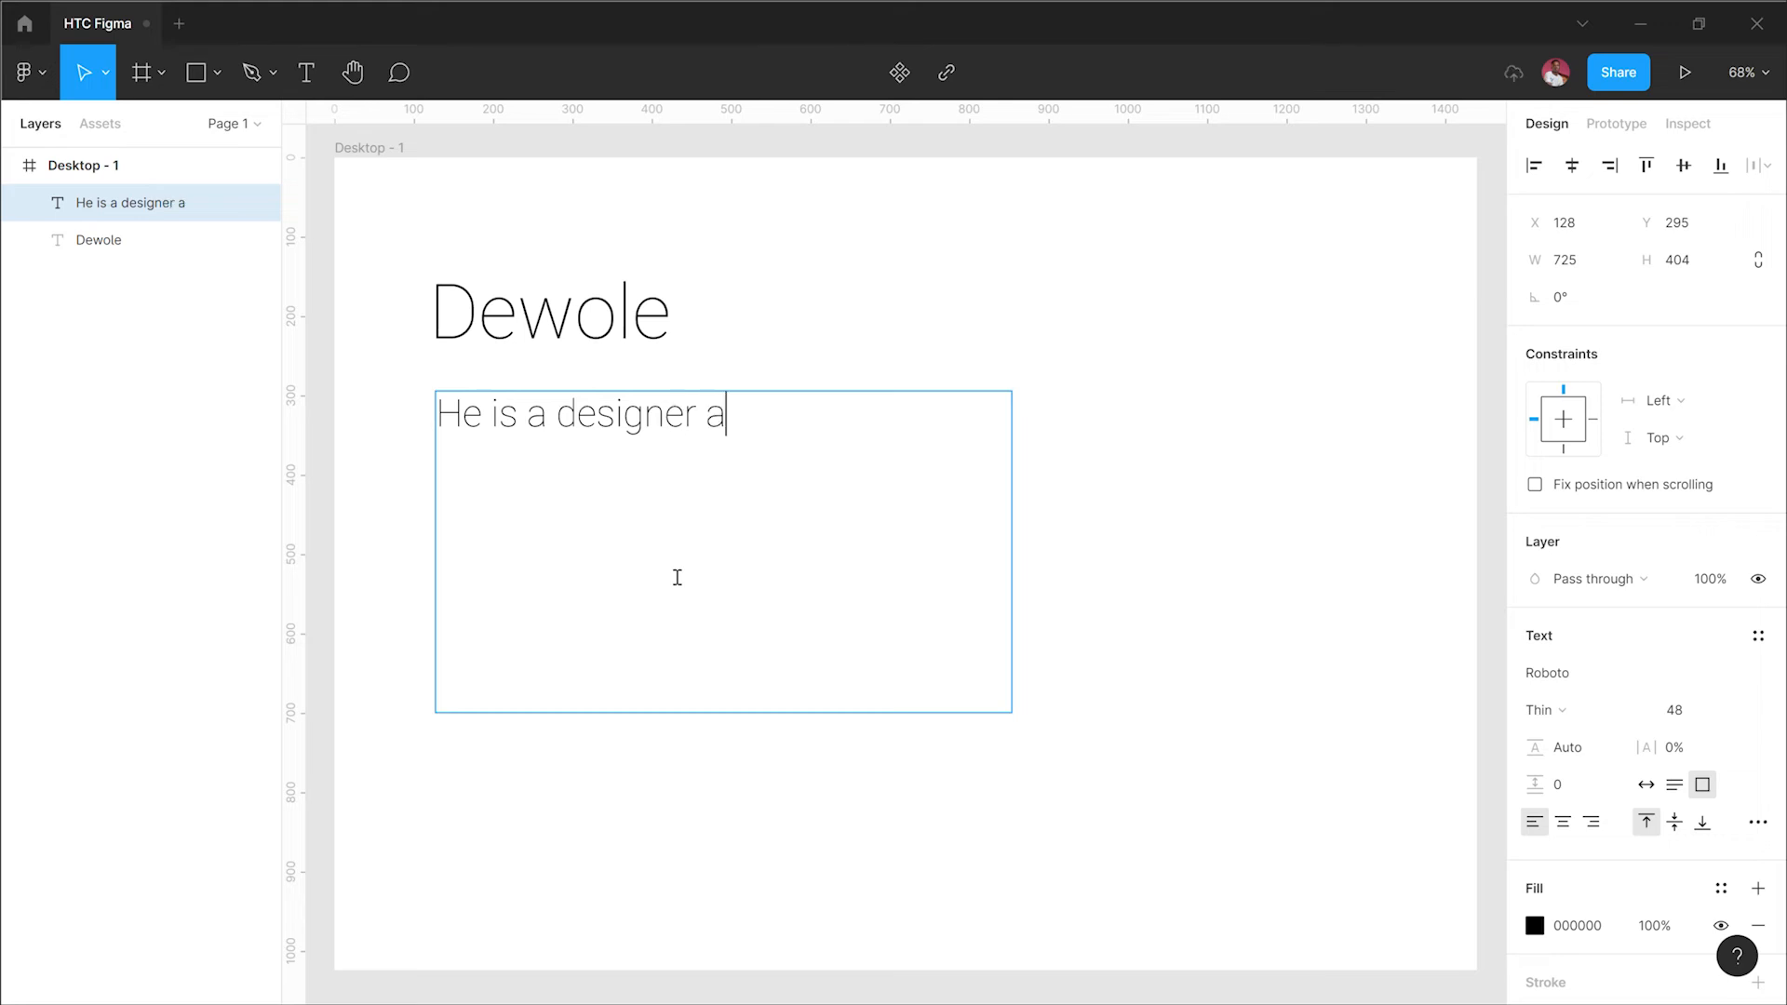
type("nd a bi")
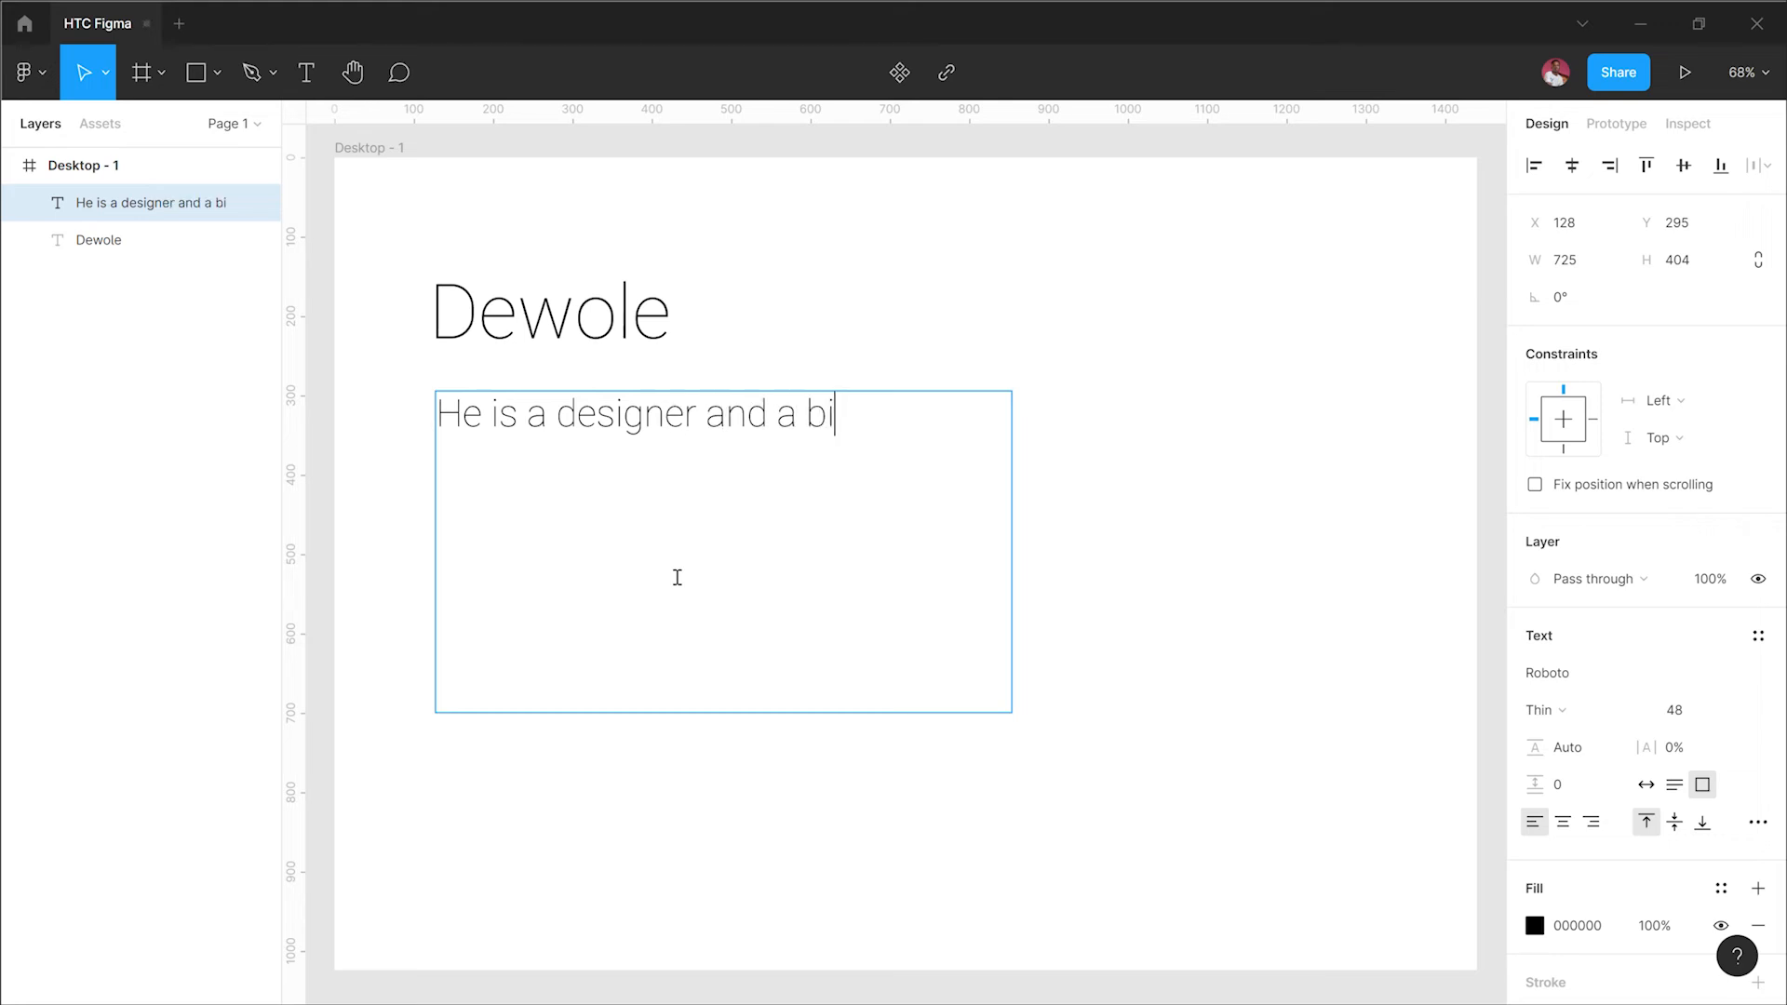
type("ologist")
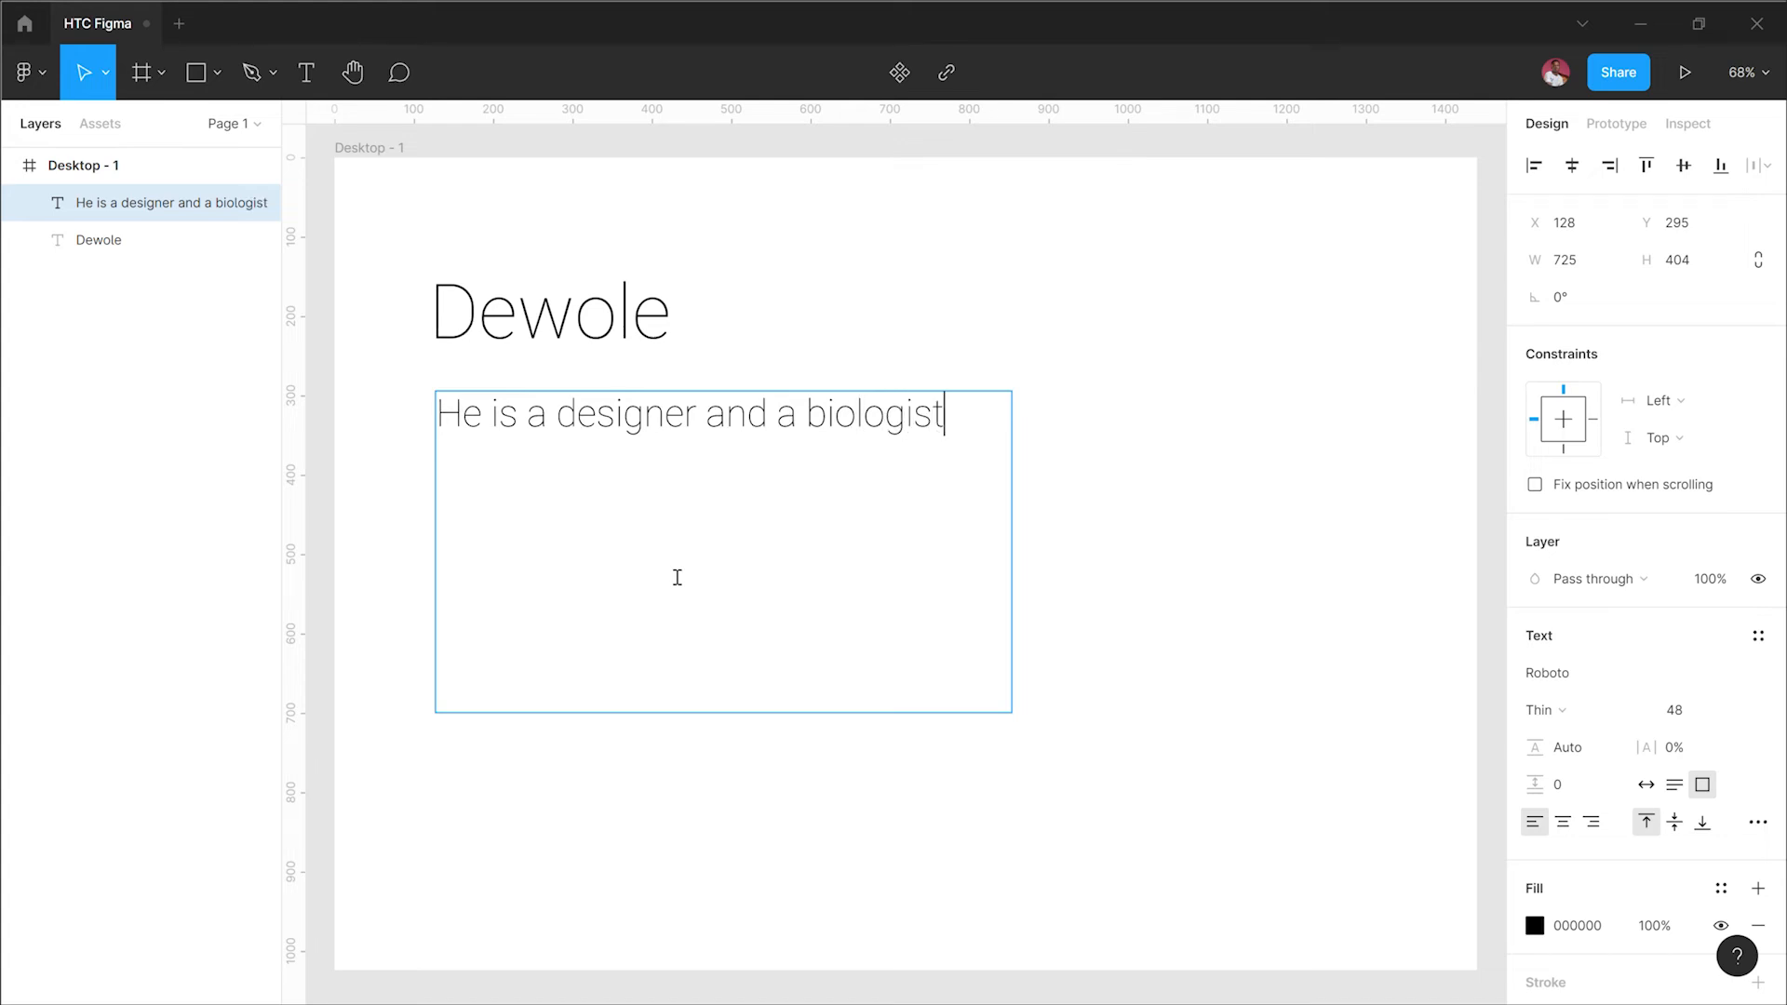
type(" at the same time")
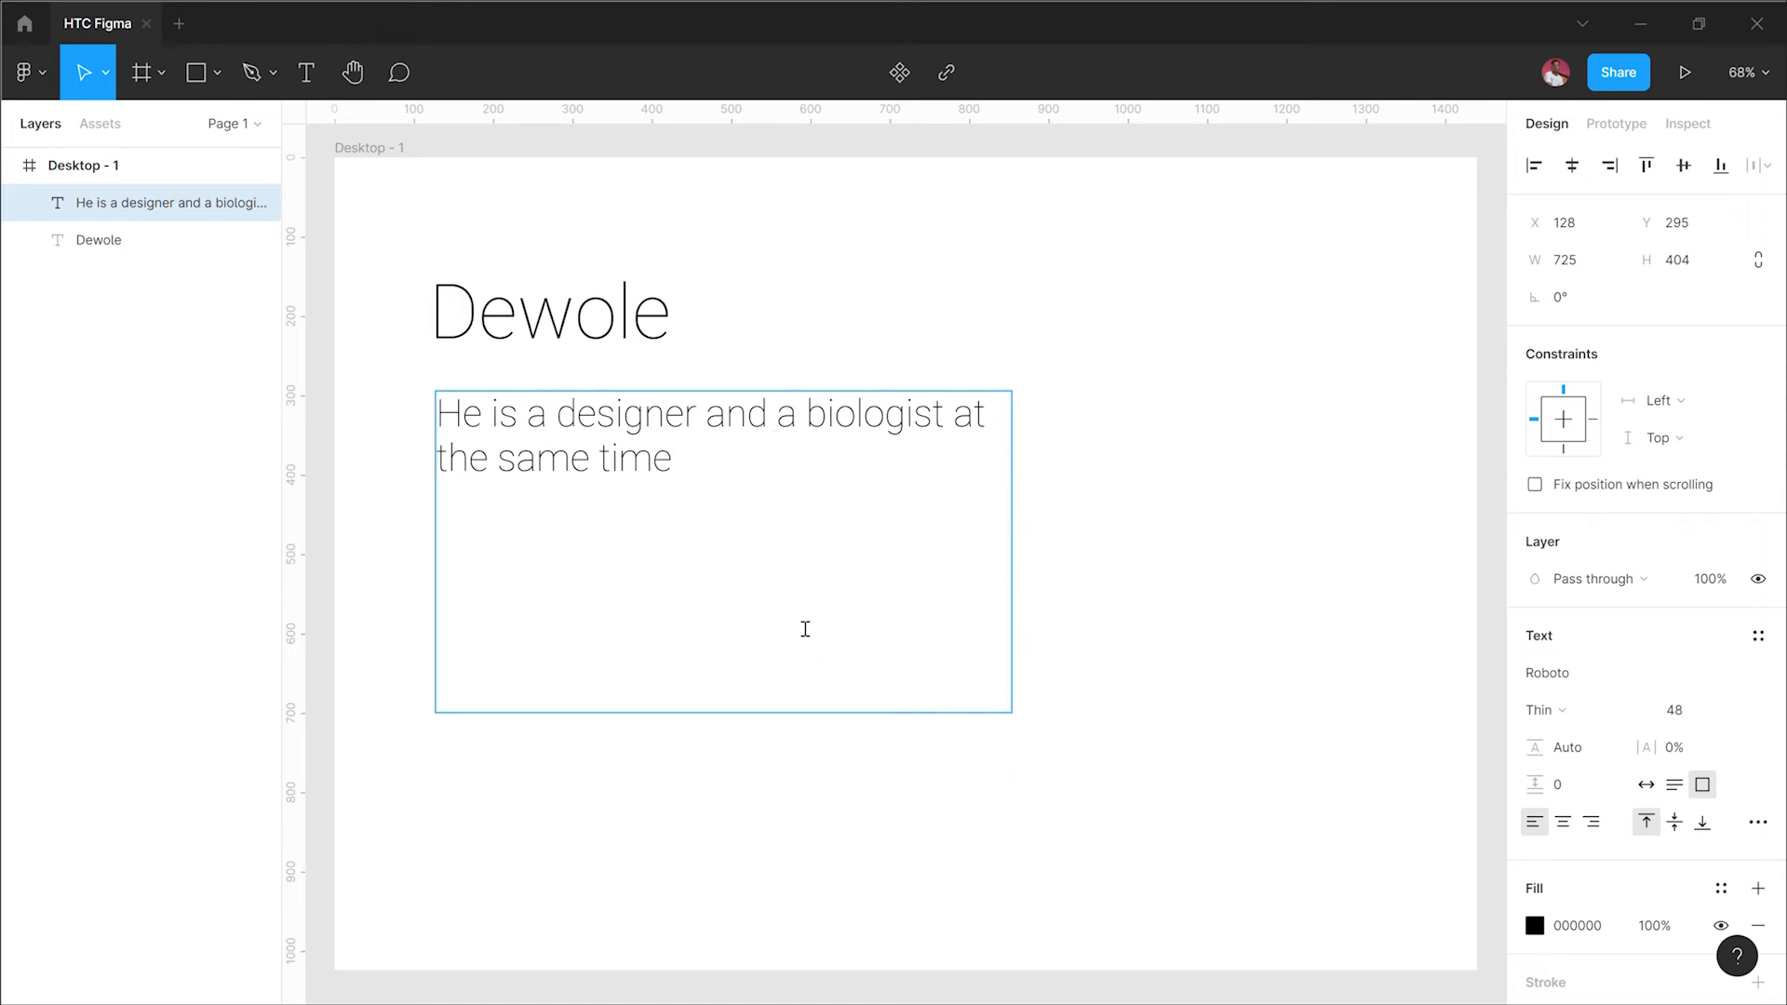
Step: Append " is a designer and a" to the Dewole text, then delete those words again
left_click(564, 344)
left_click(652, 325)
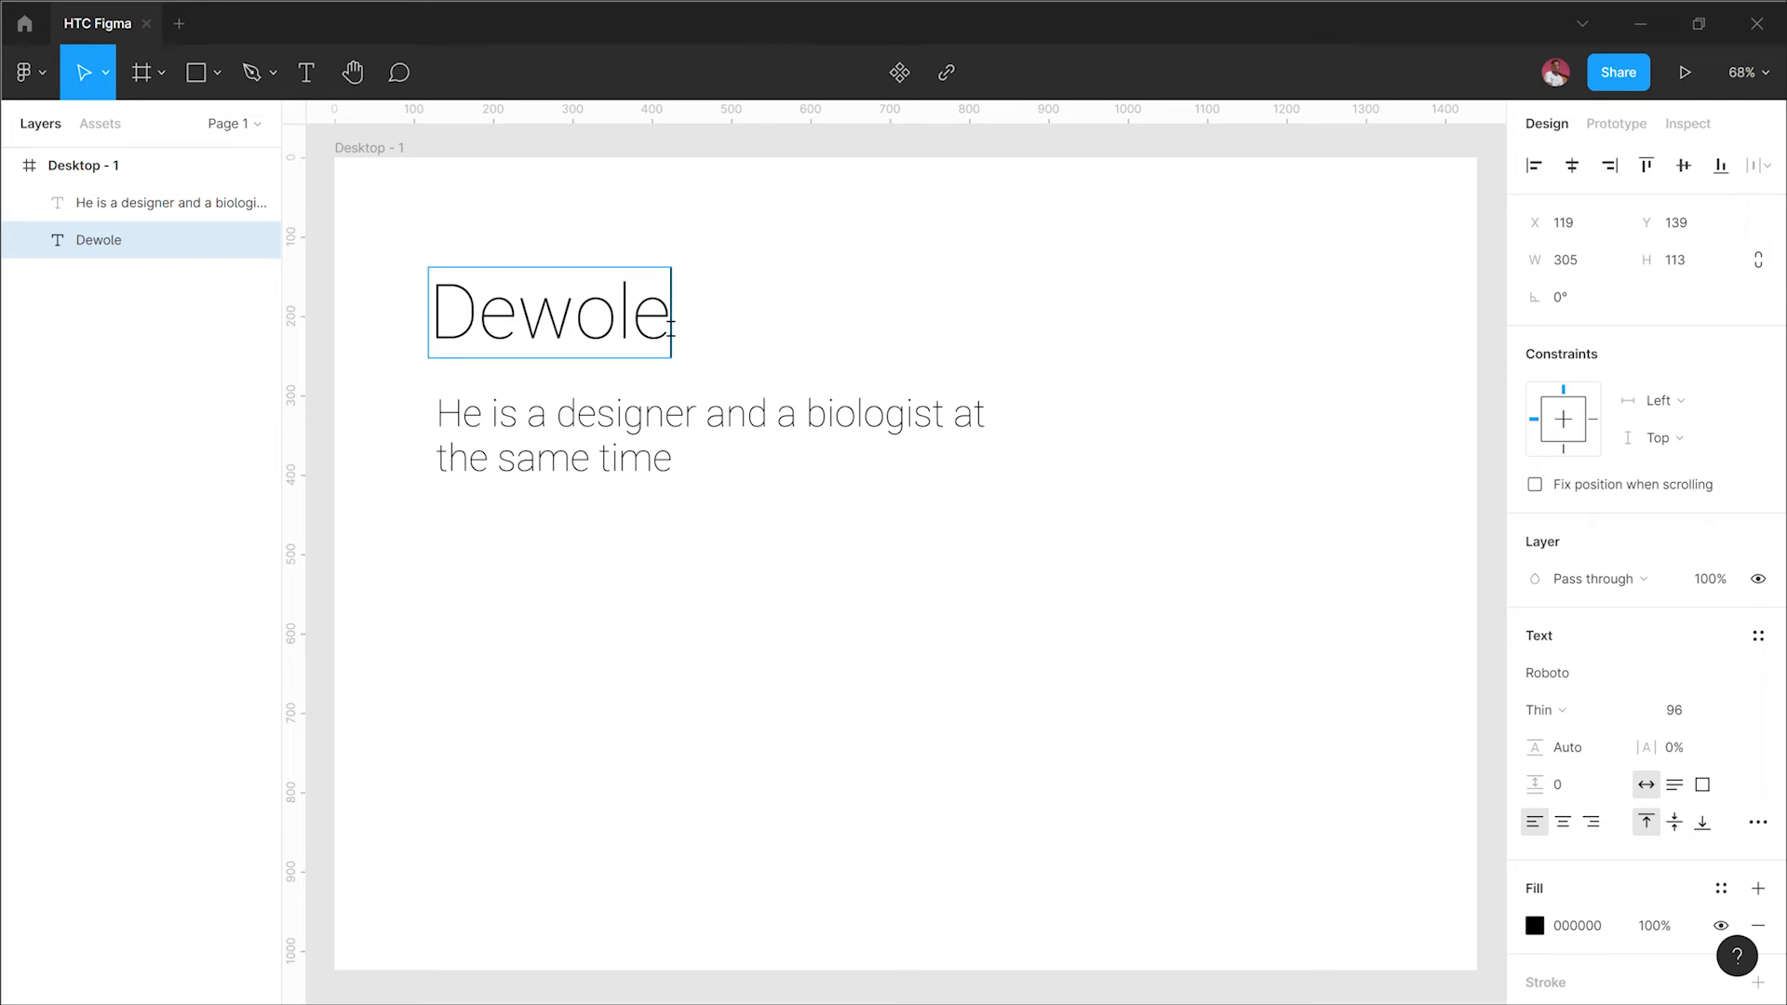
type("is a")
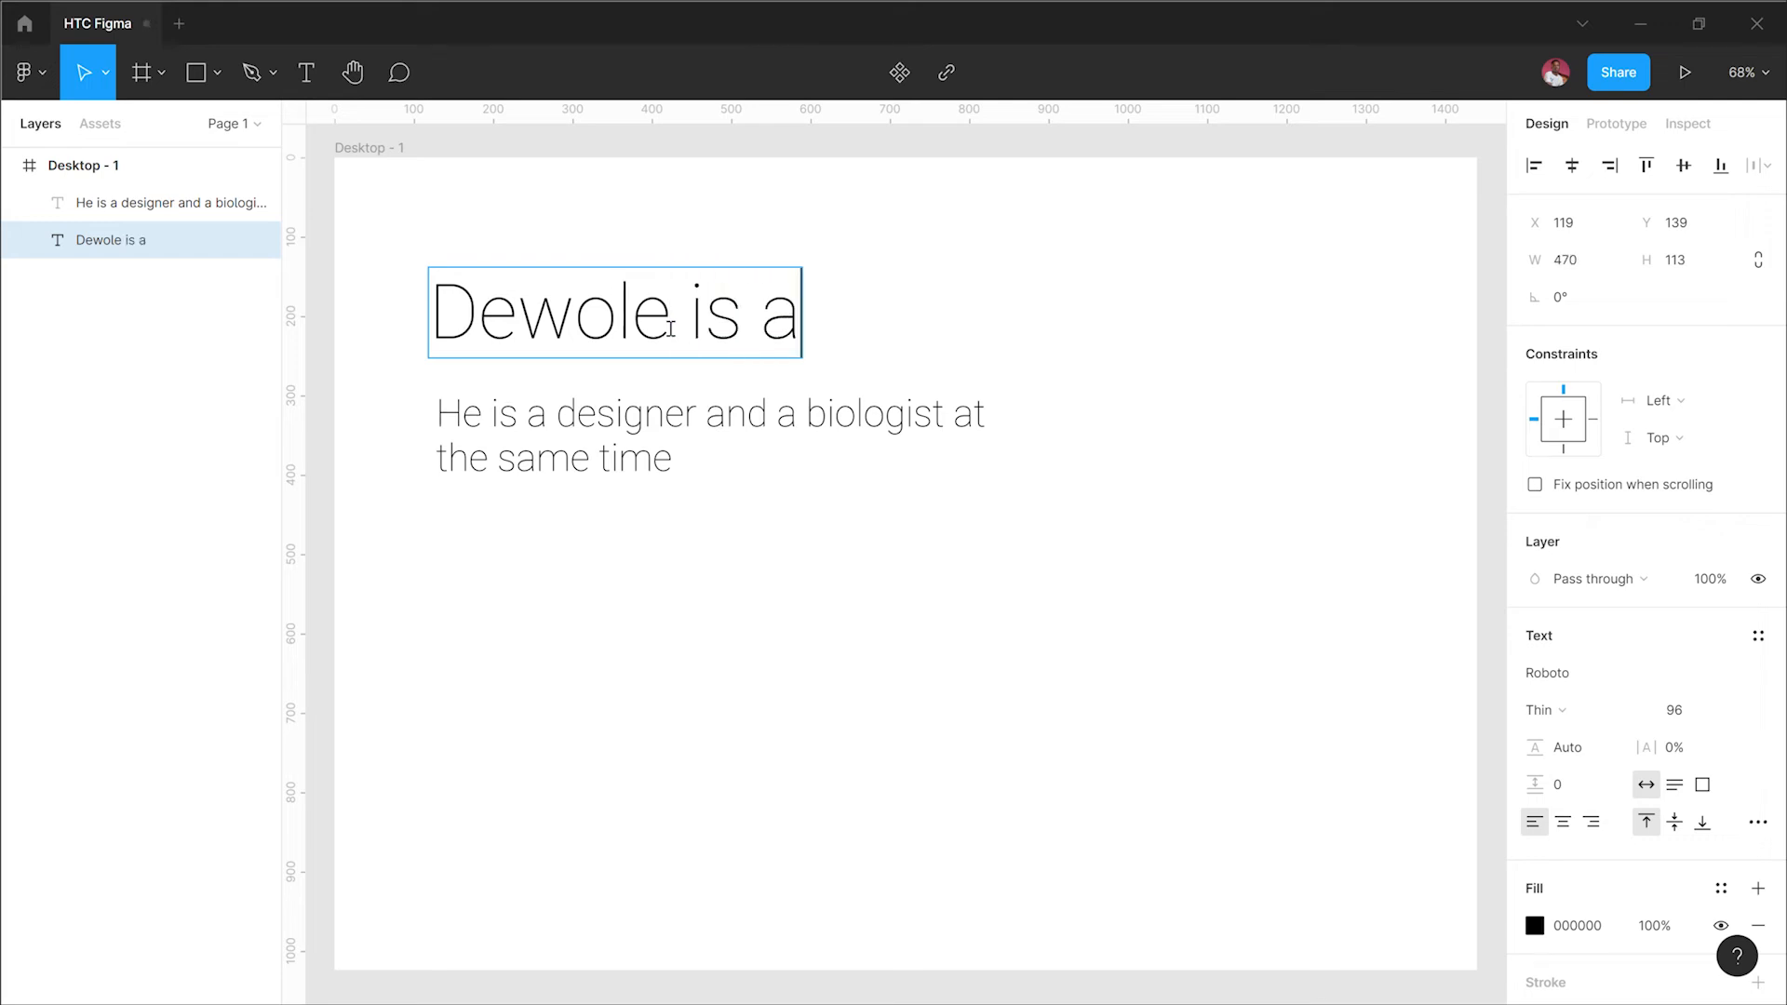
type(" desi")
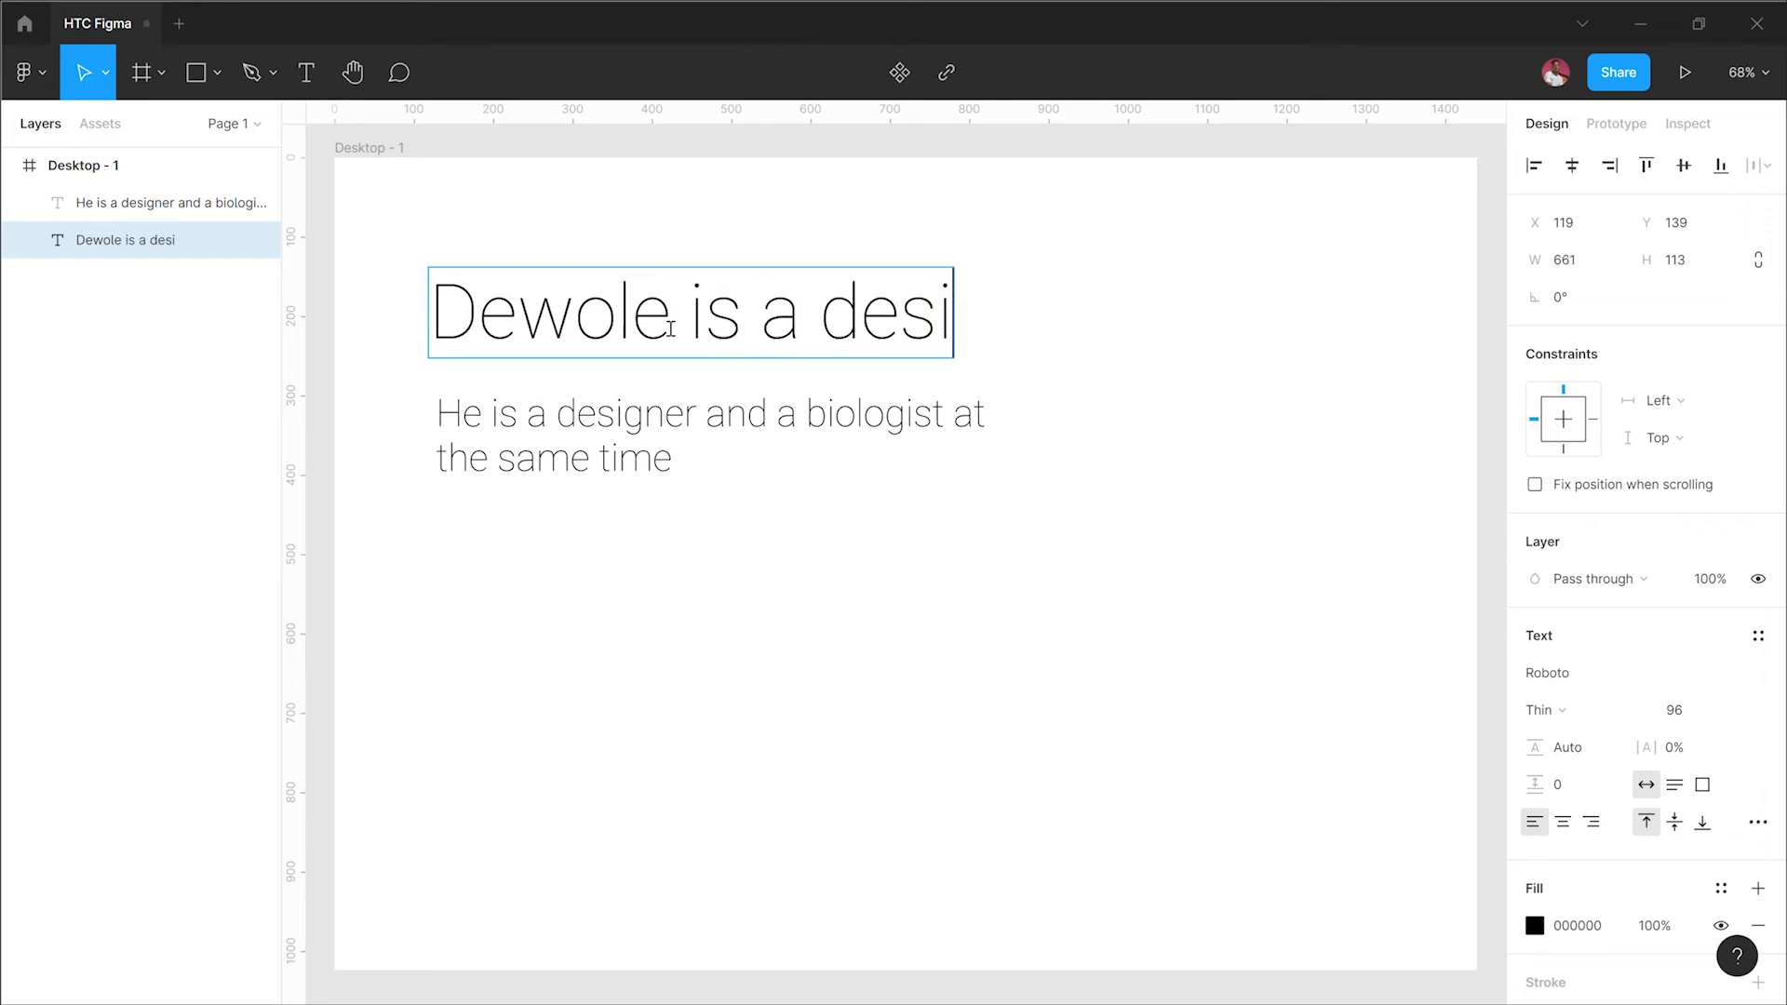
type("gner and a")
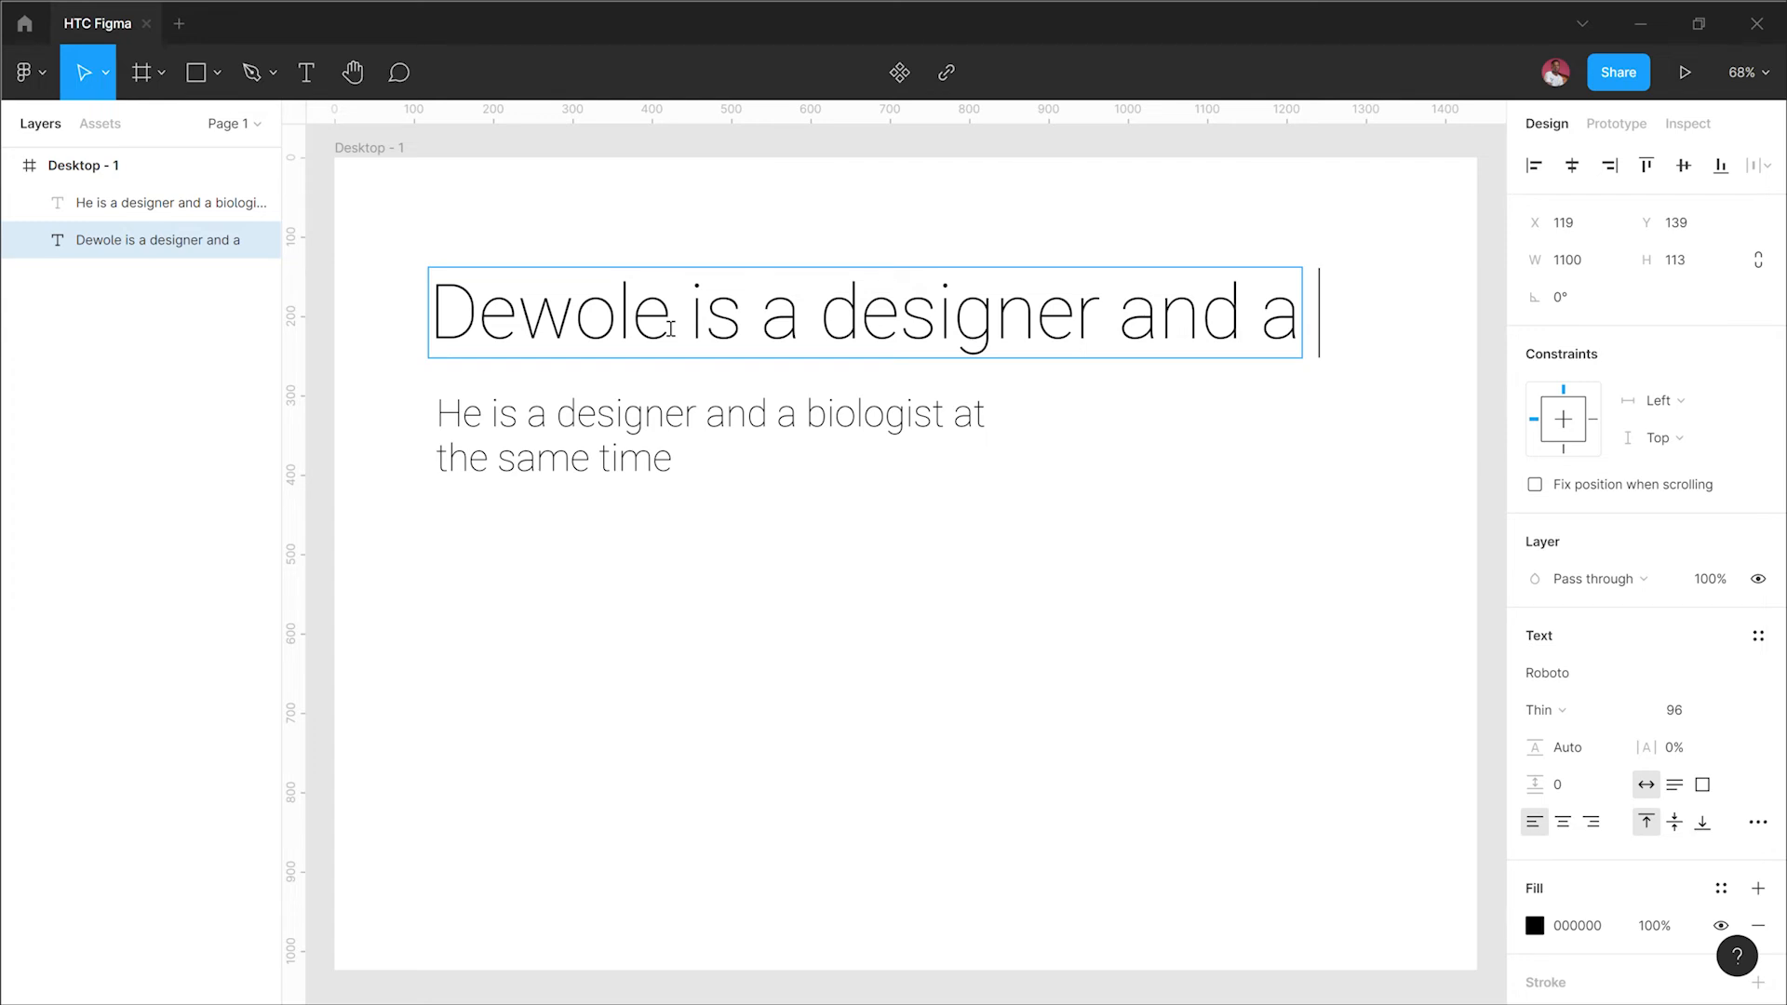
key("ctrl+BackSpace")
key("ctrl+BackSpace")
key("ctrl+BackSpace")
key("ctrl+BackSpace")
key("ctrl+BackSpace")
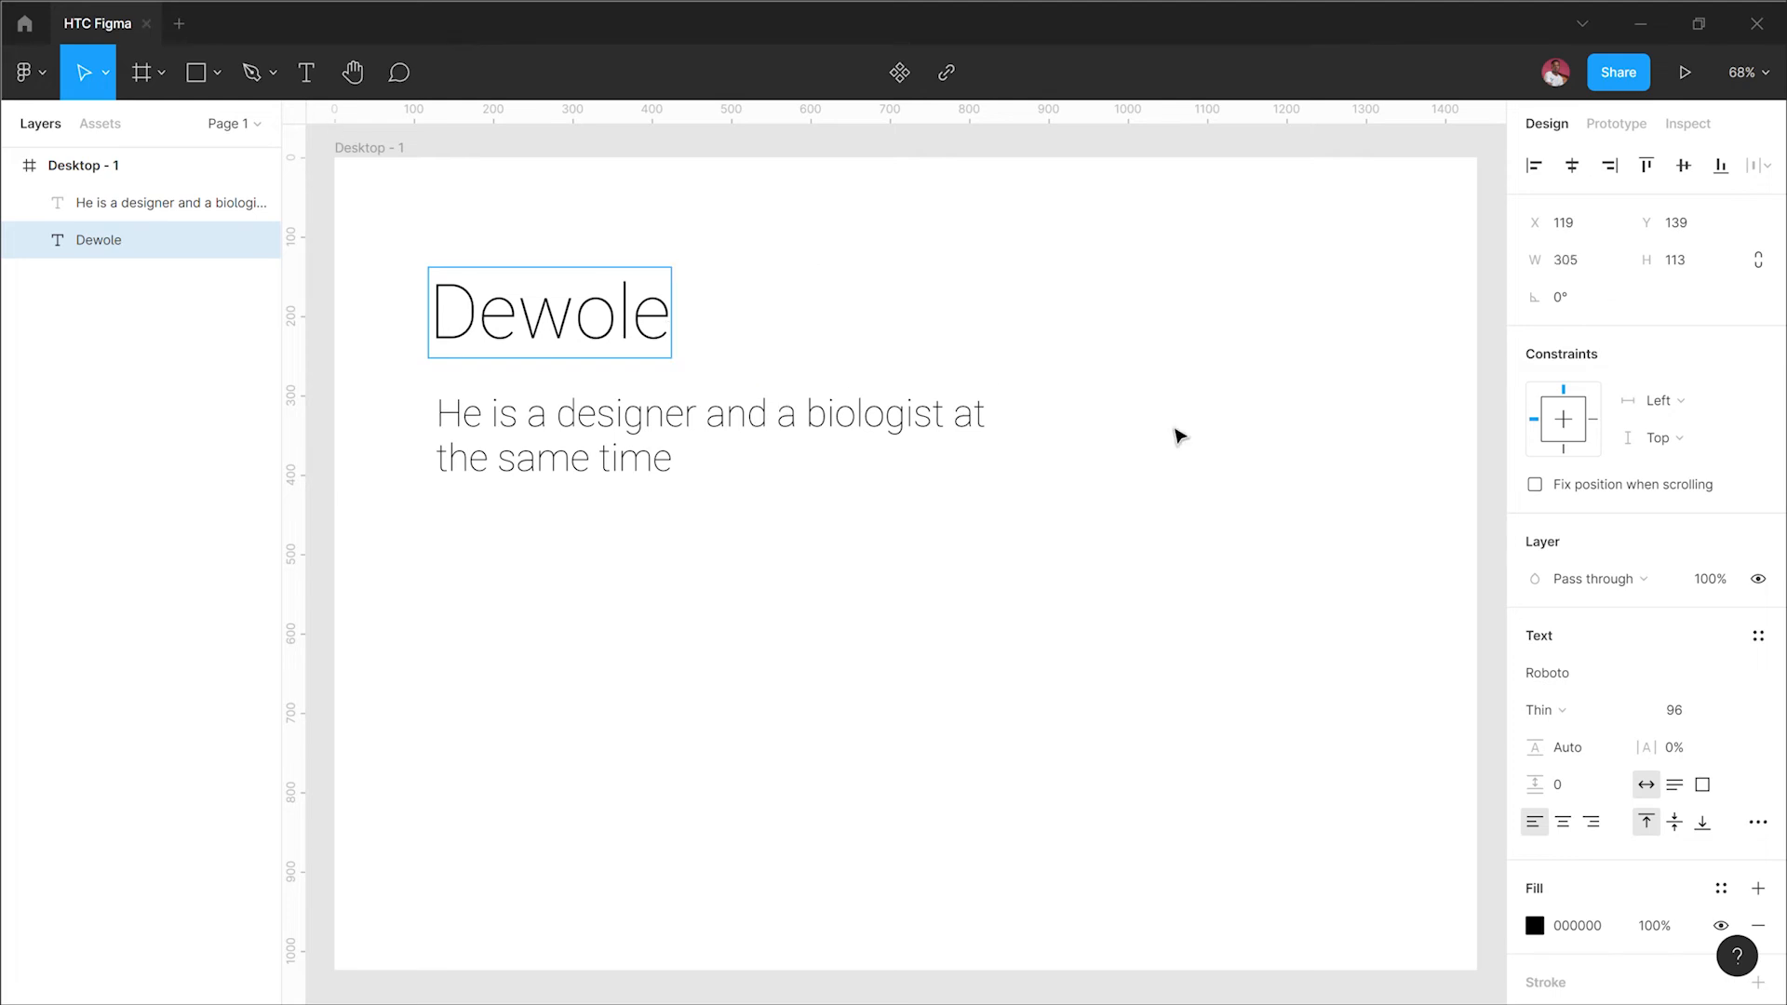
key("Escape")
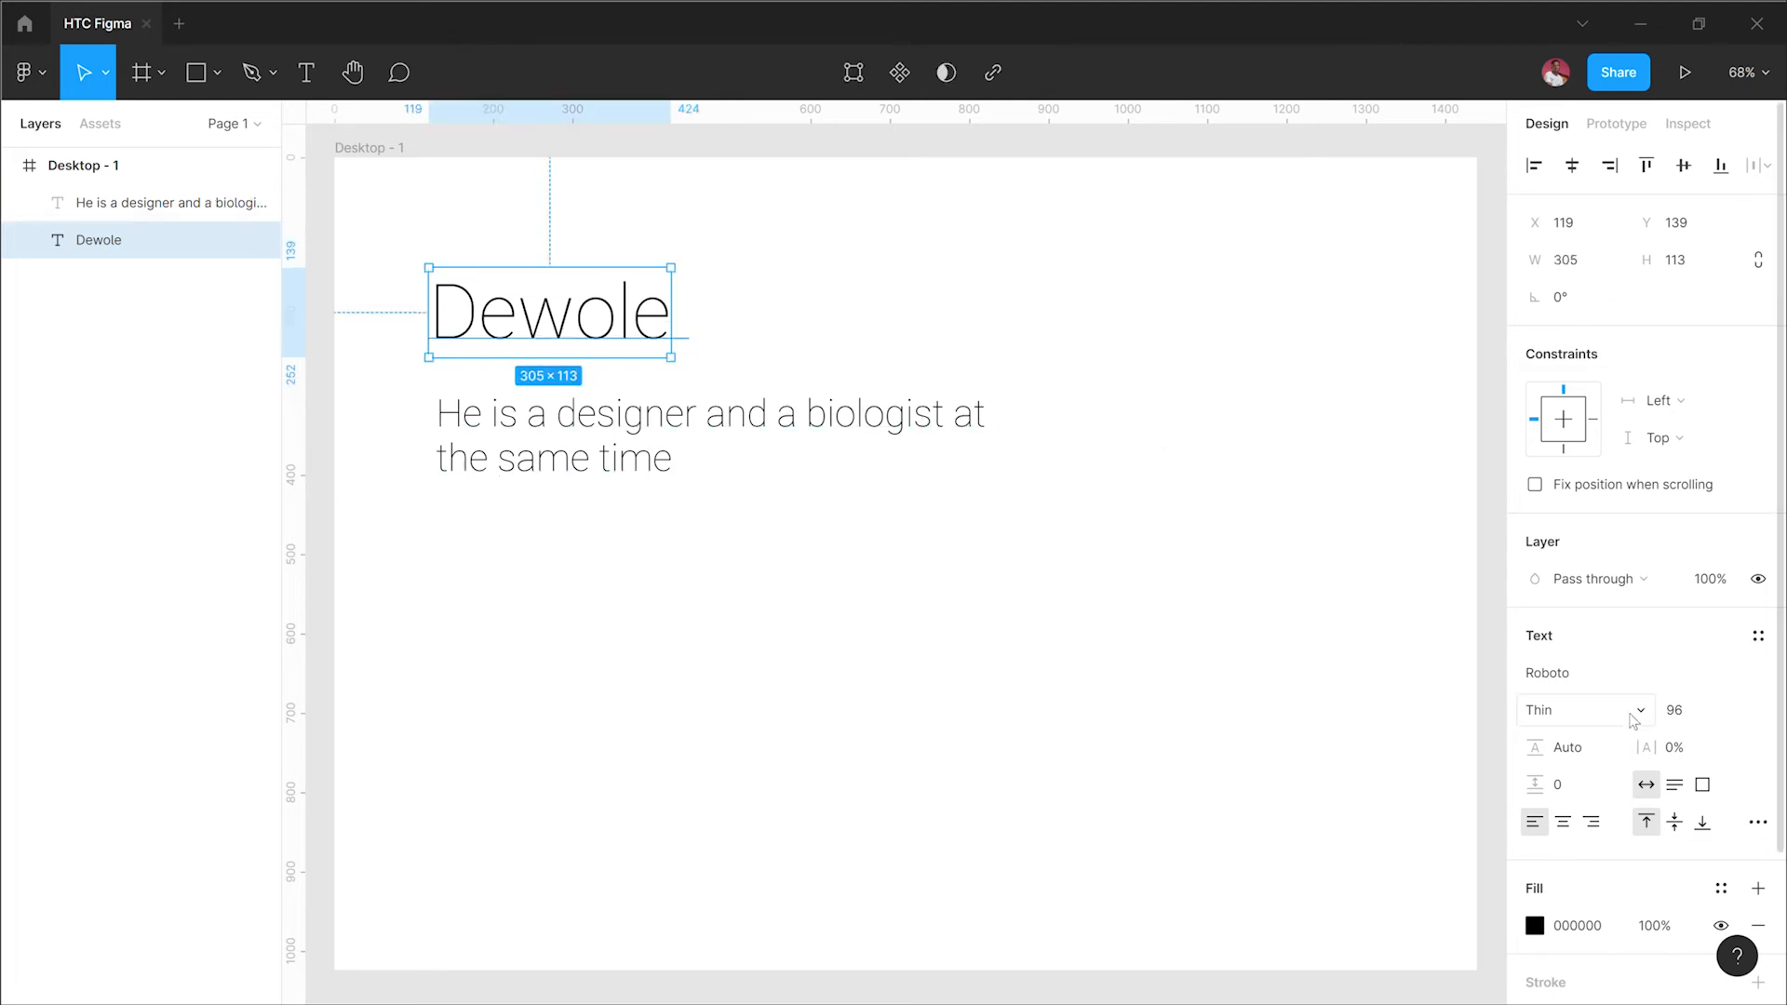
Step: Set the Dewole heading's font weight to Bold
left_click(1545, 710)
left_click(1605, 574)
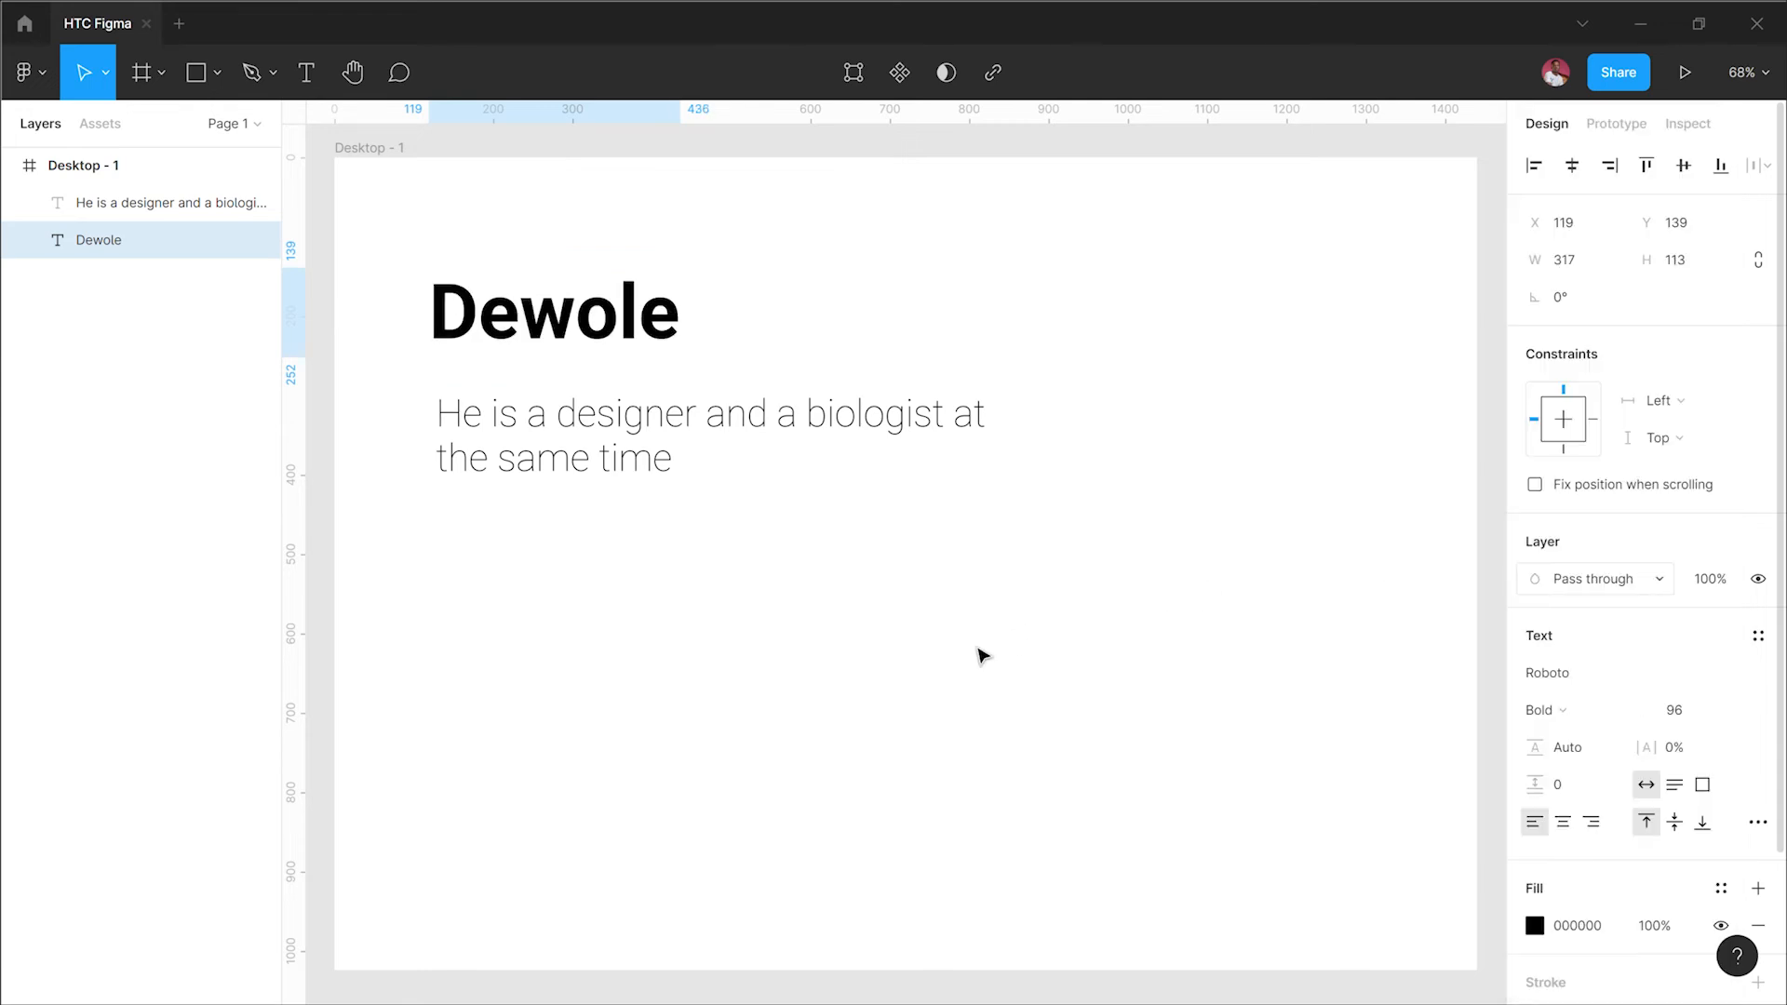
Step: Set the paragraph text's font size to 36
left_click(642, 434)
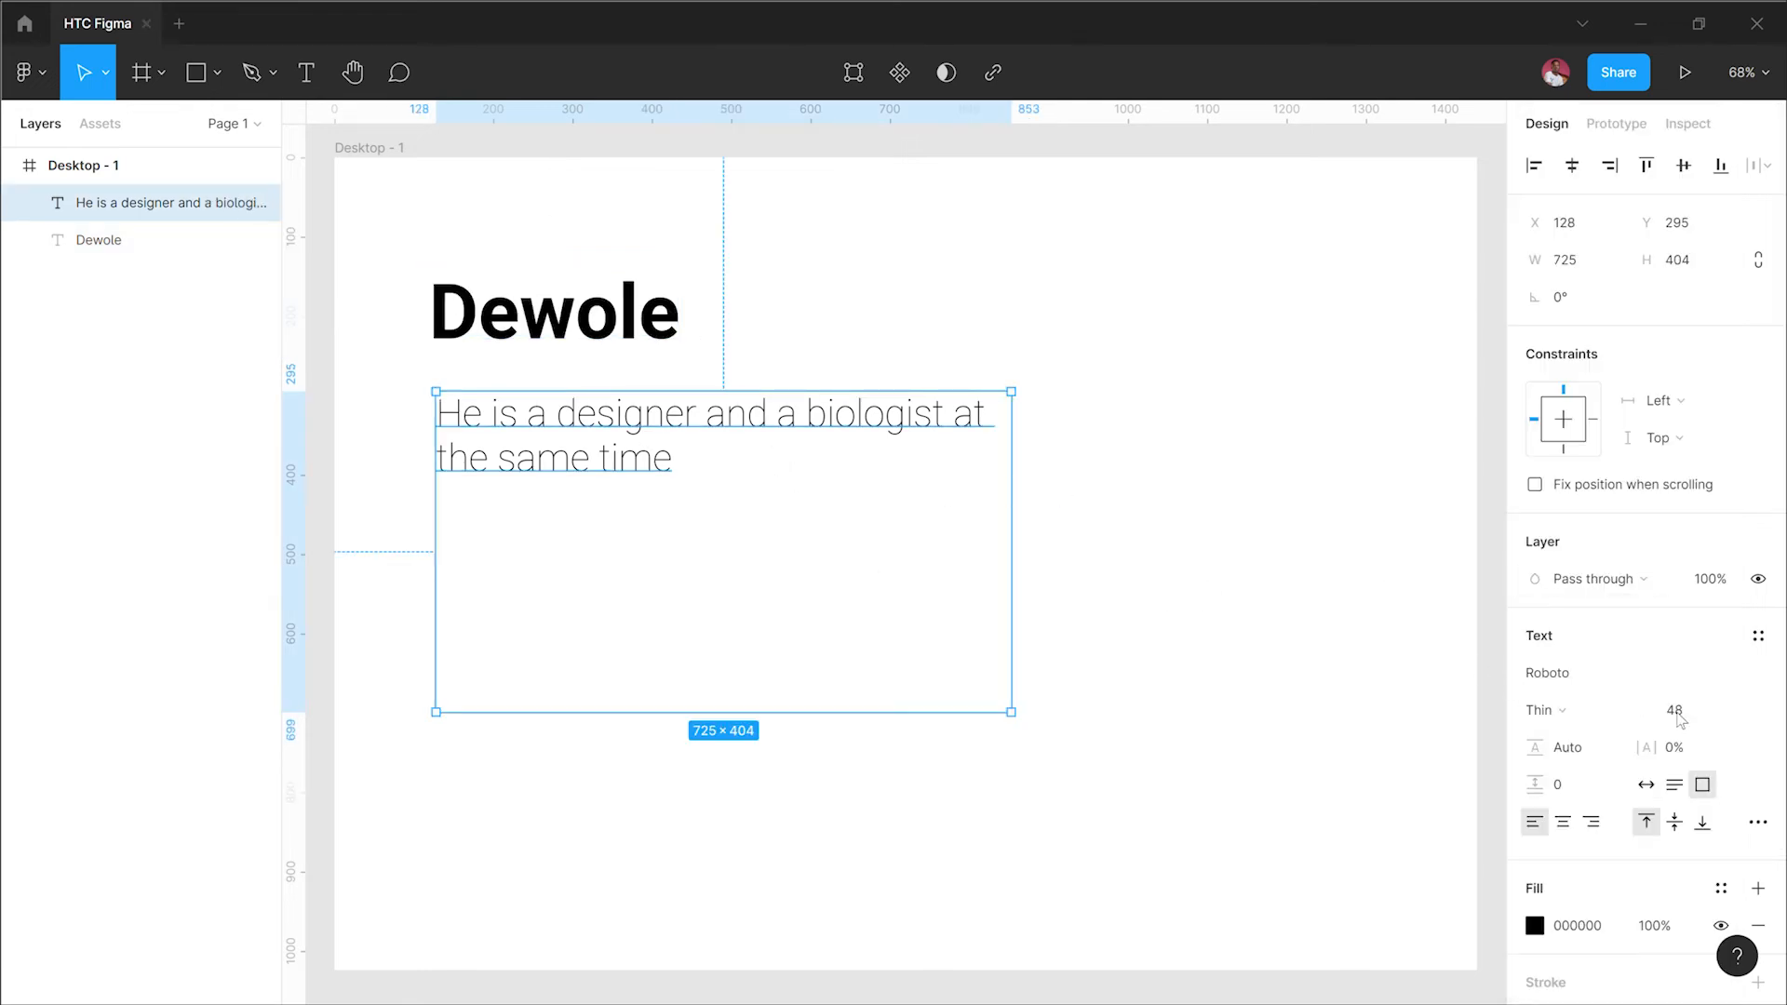
left_click(1733, 712)
key("Return")
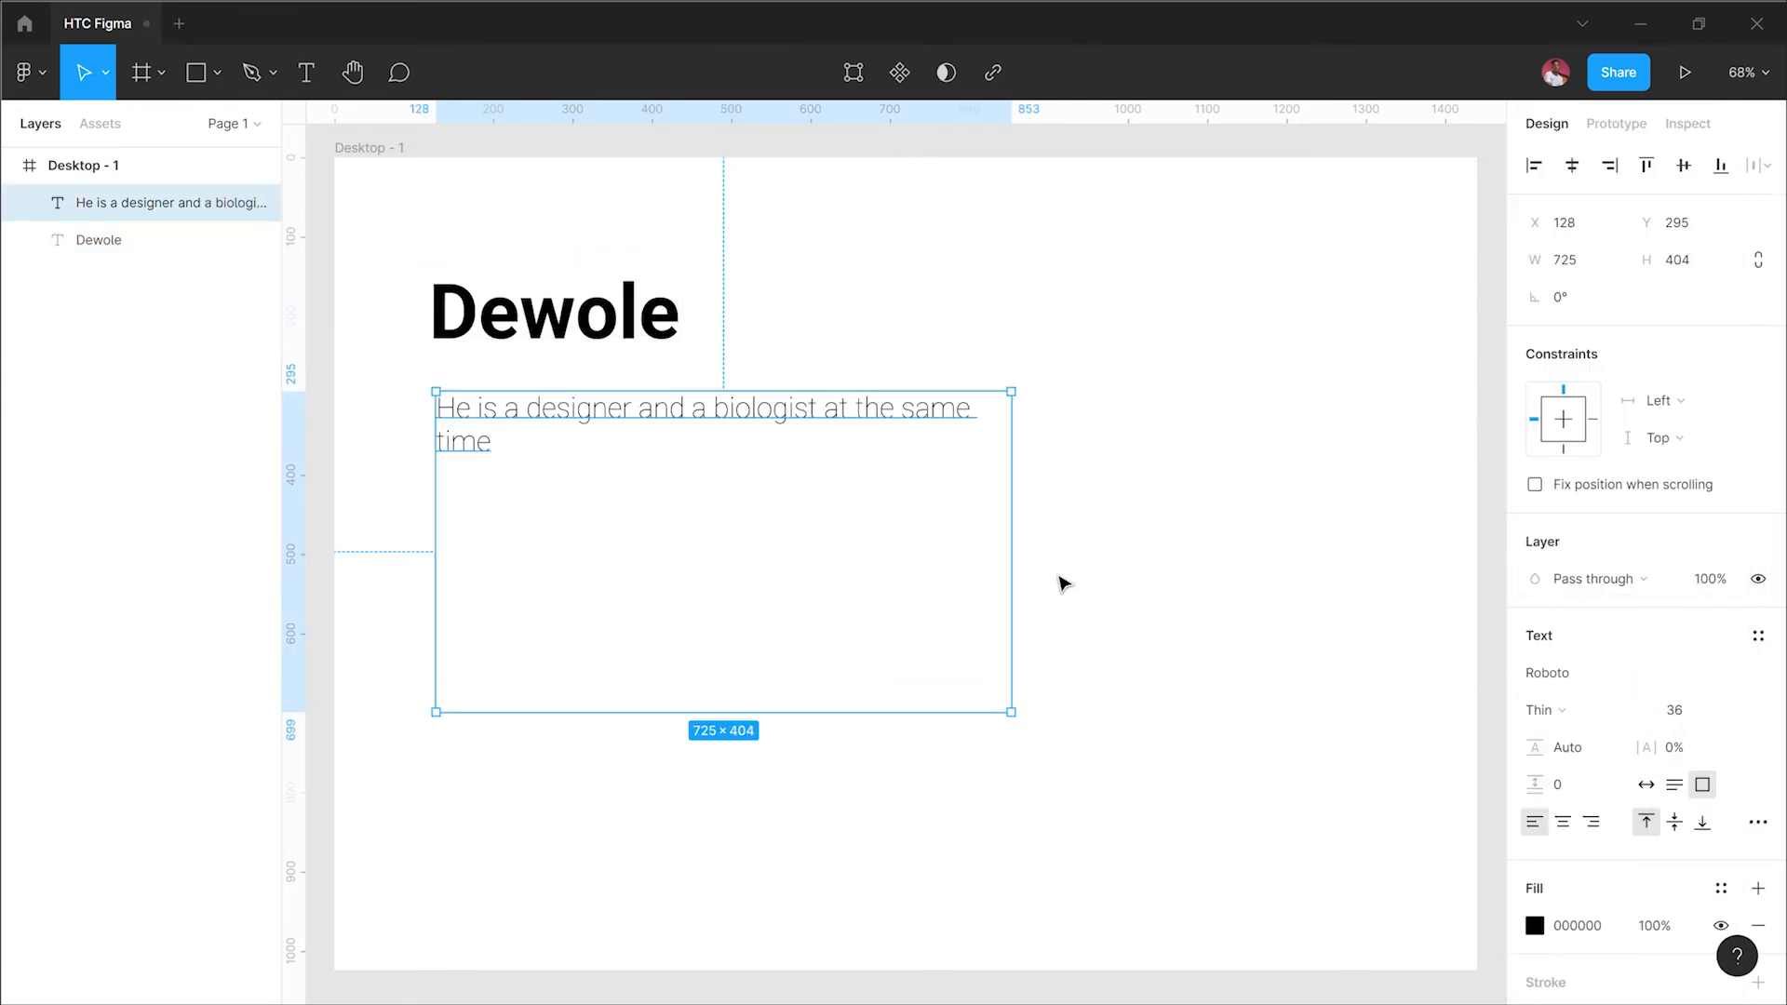
left_click(1740, 712)
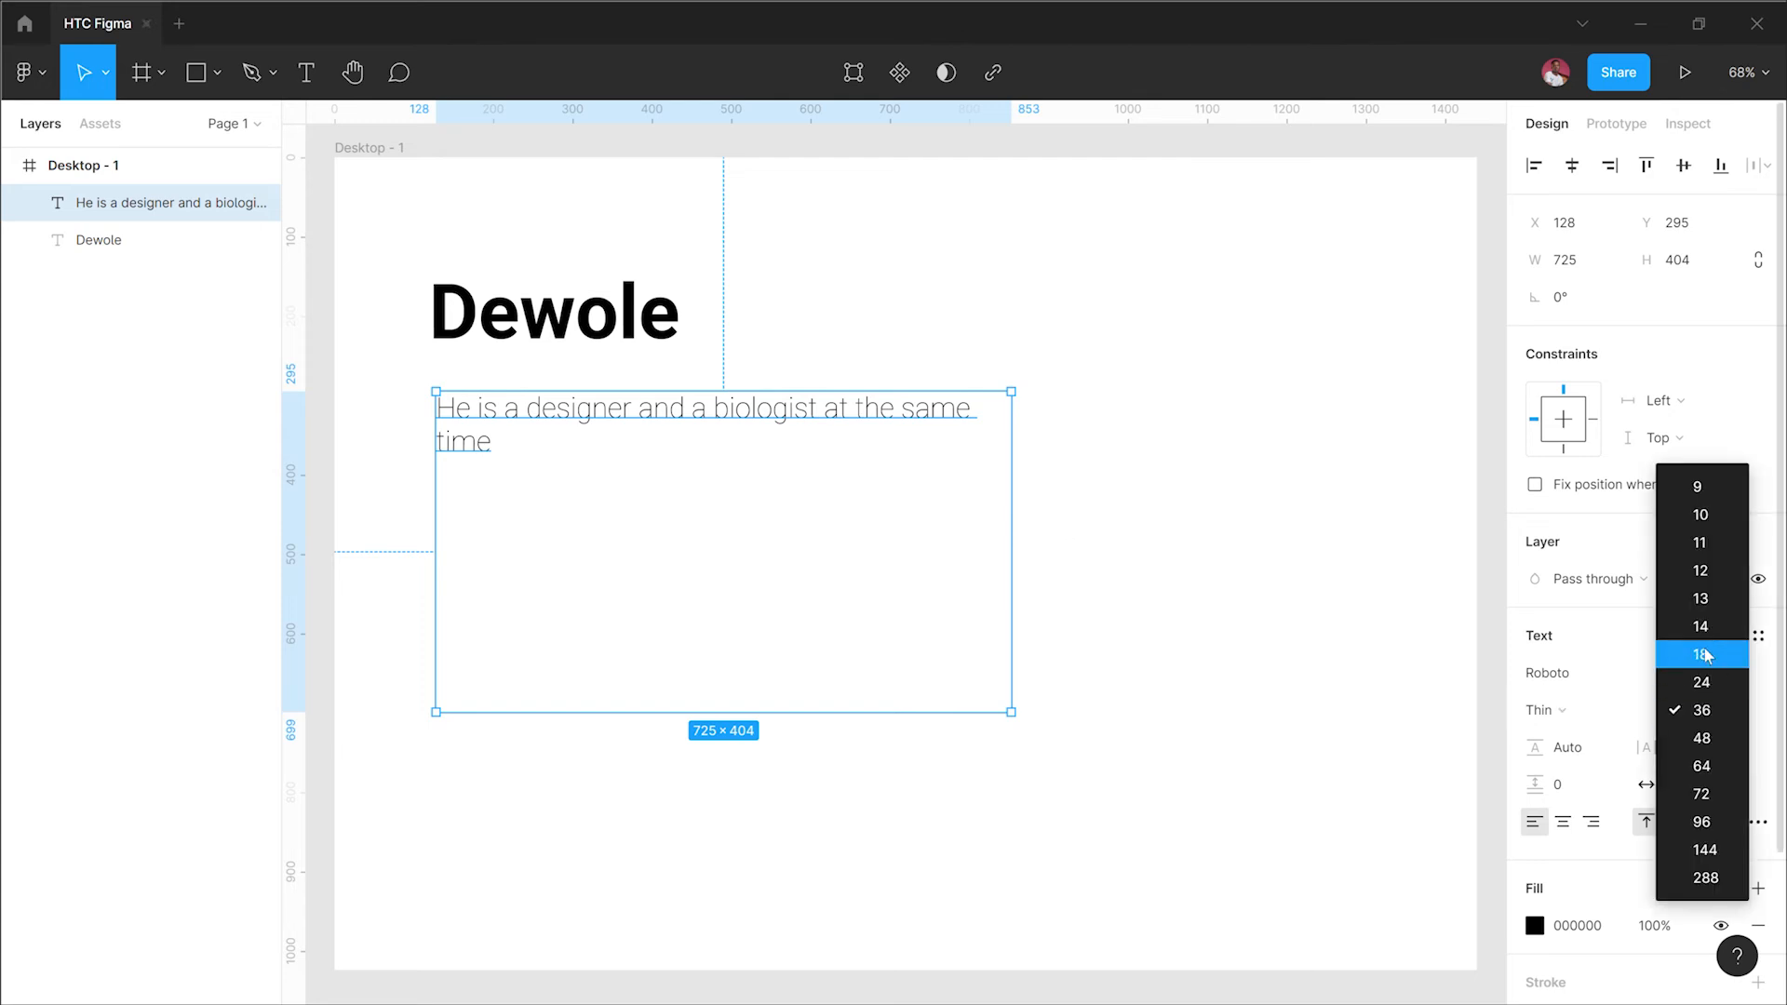
left_click(1703, 656)
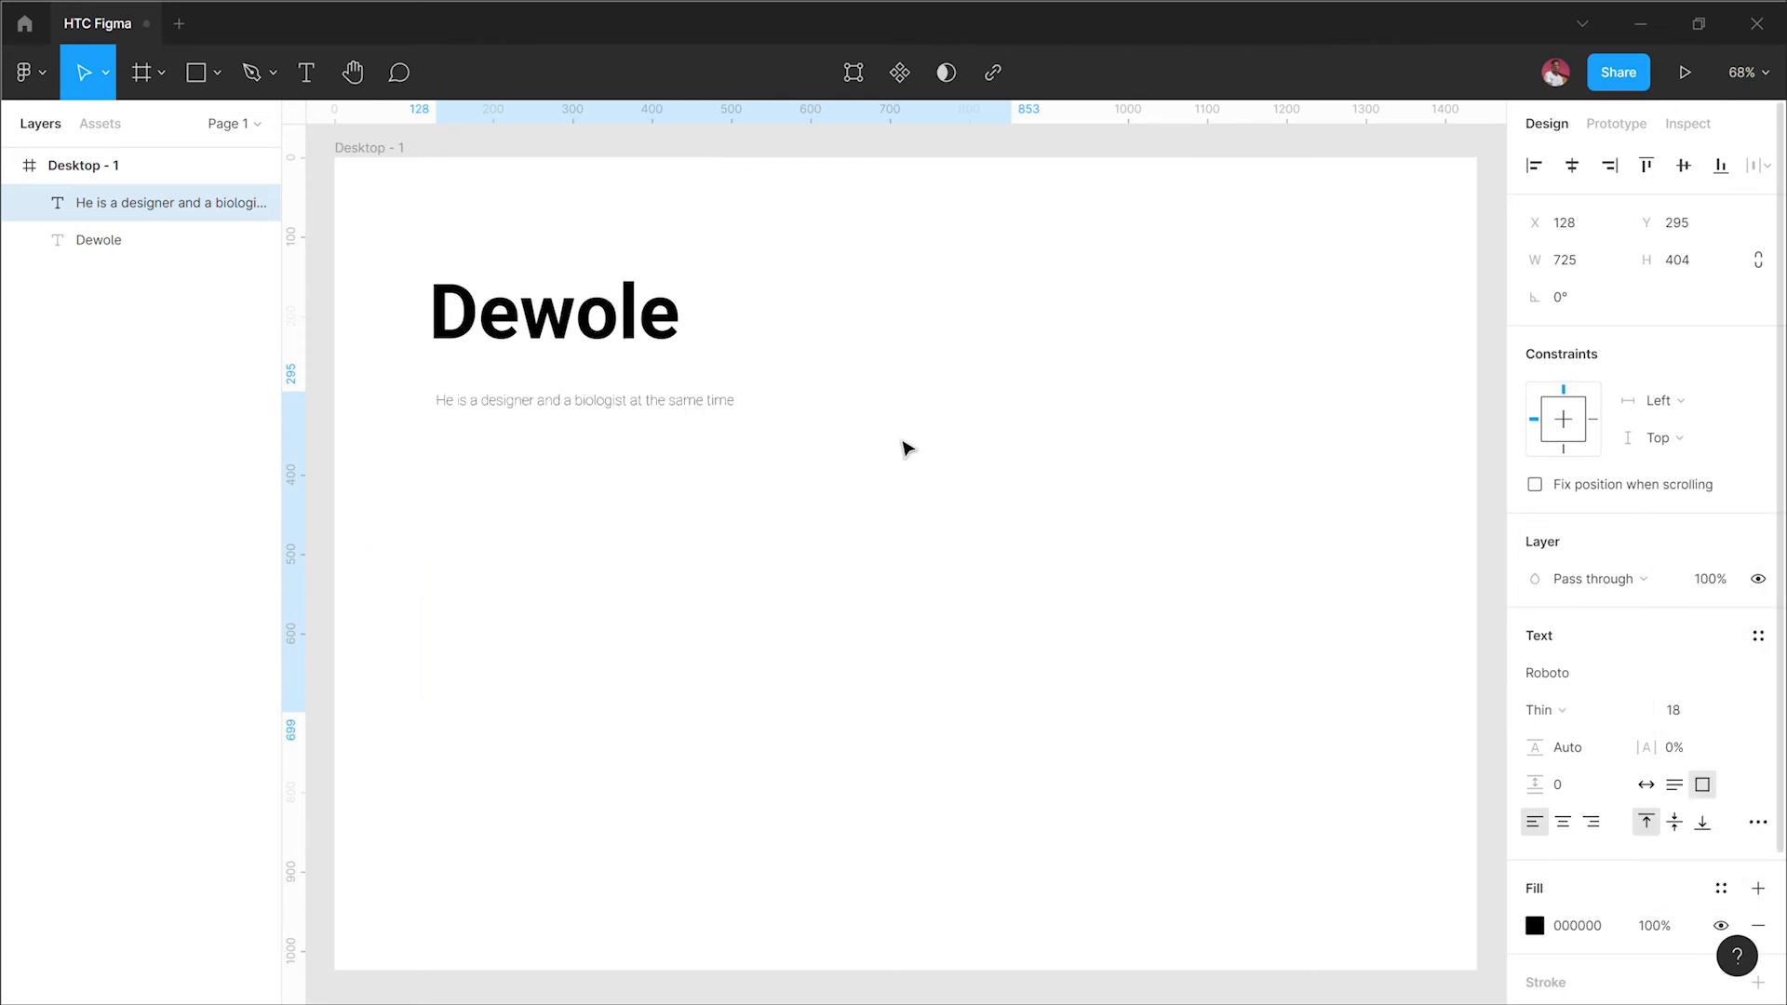
left_click(1732, 712)
left_click(1716, 745)
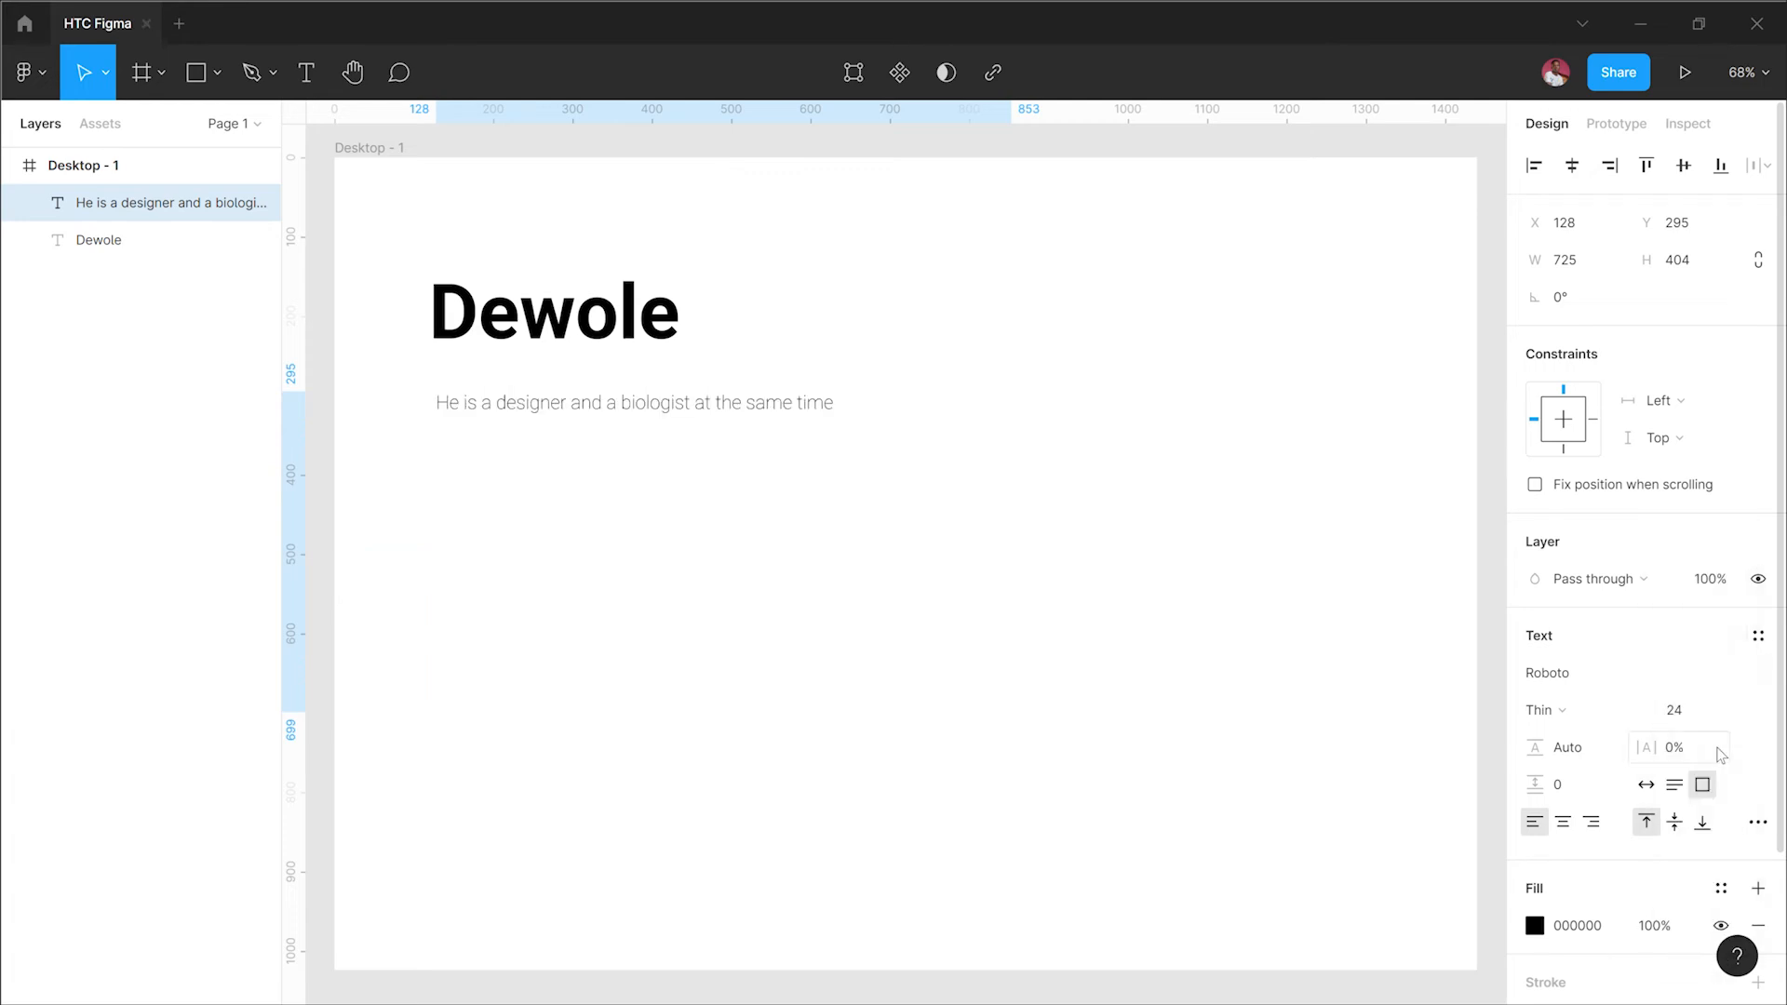
left_click(1732, 713)
key("Escape")
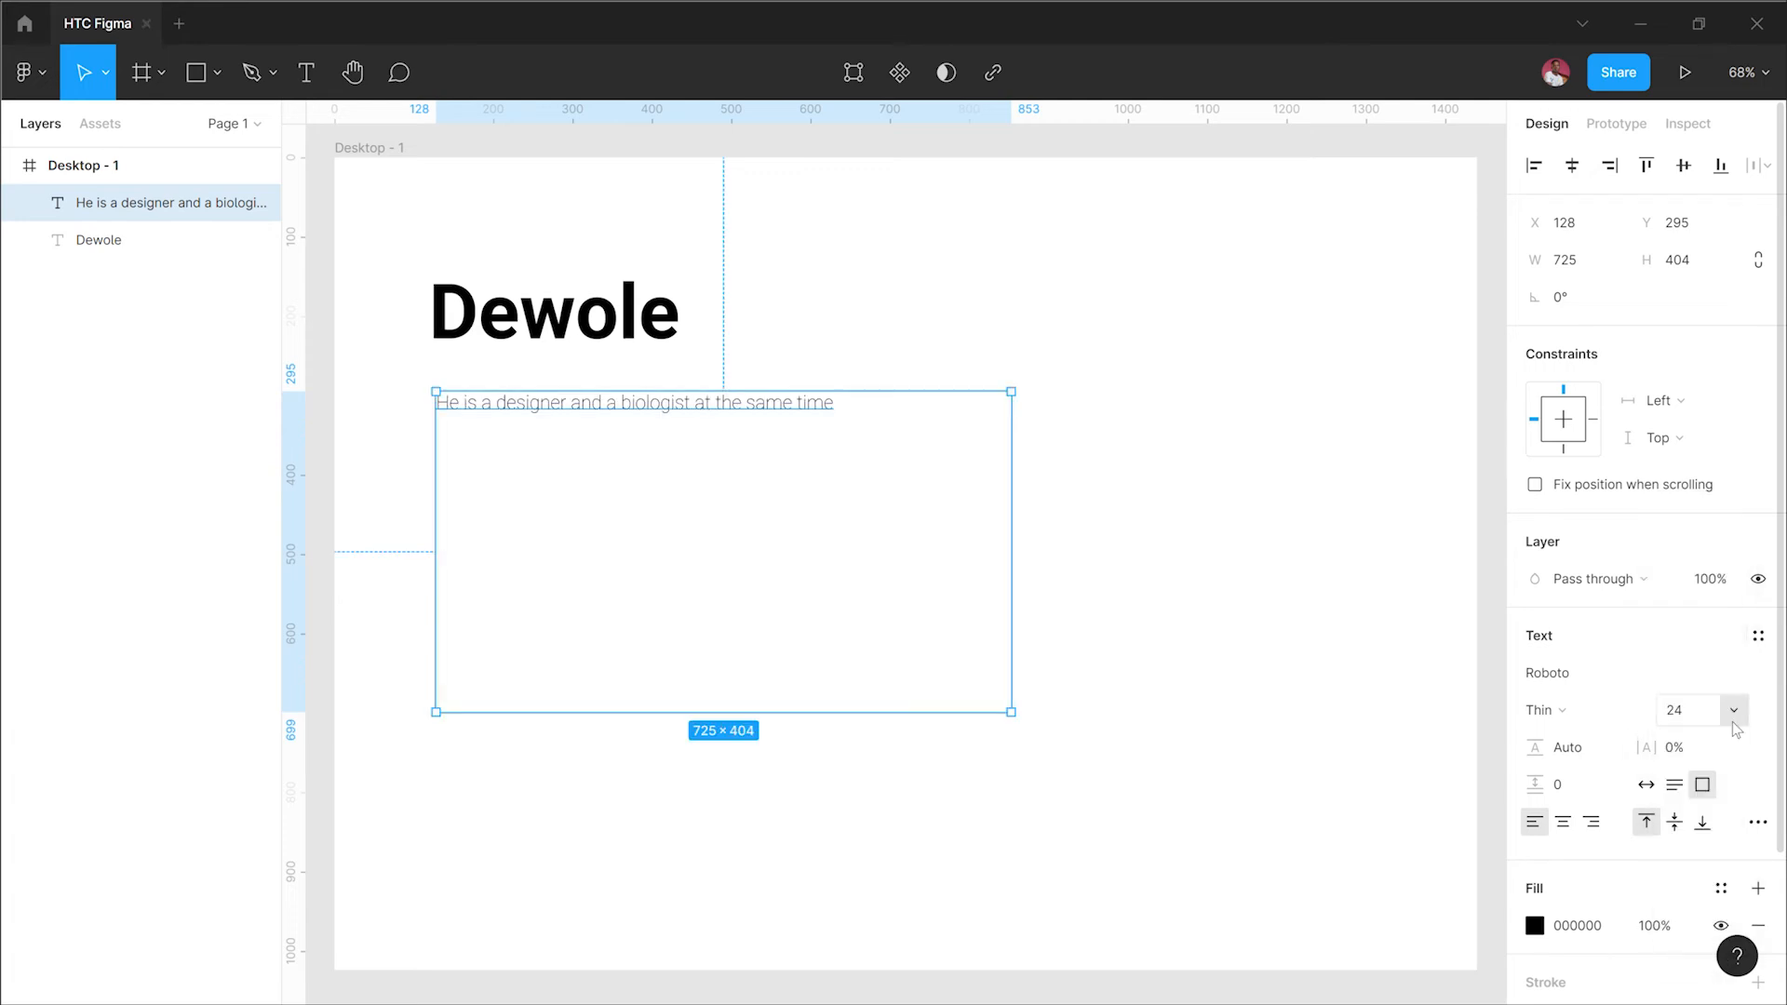
left_click(1732, 718)
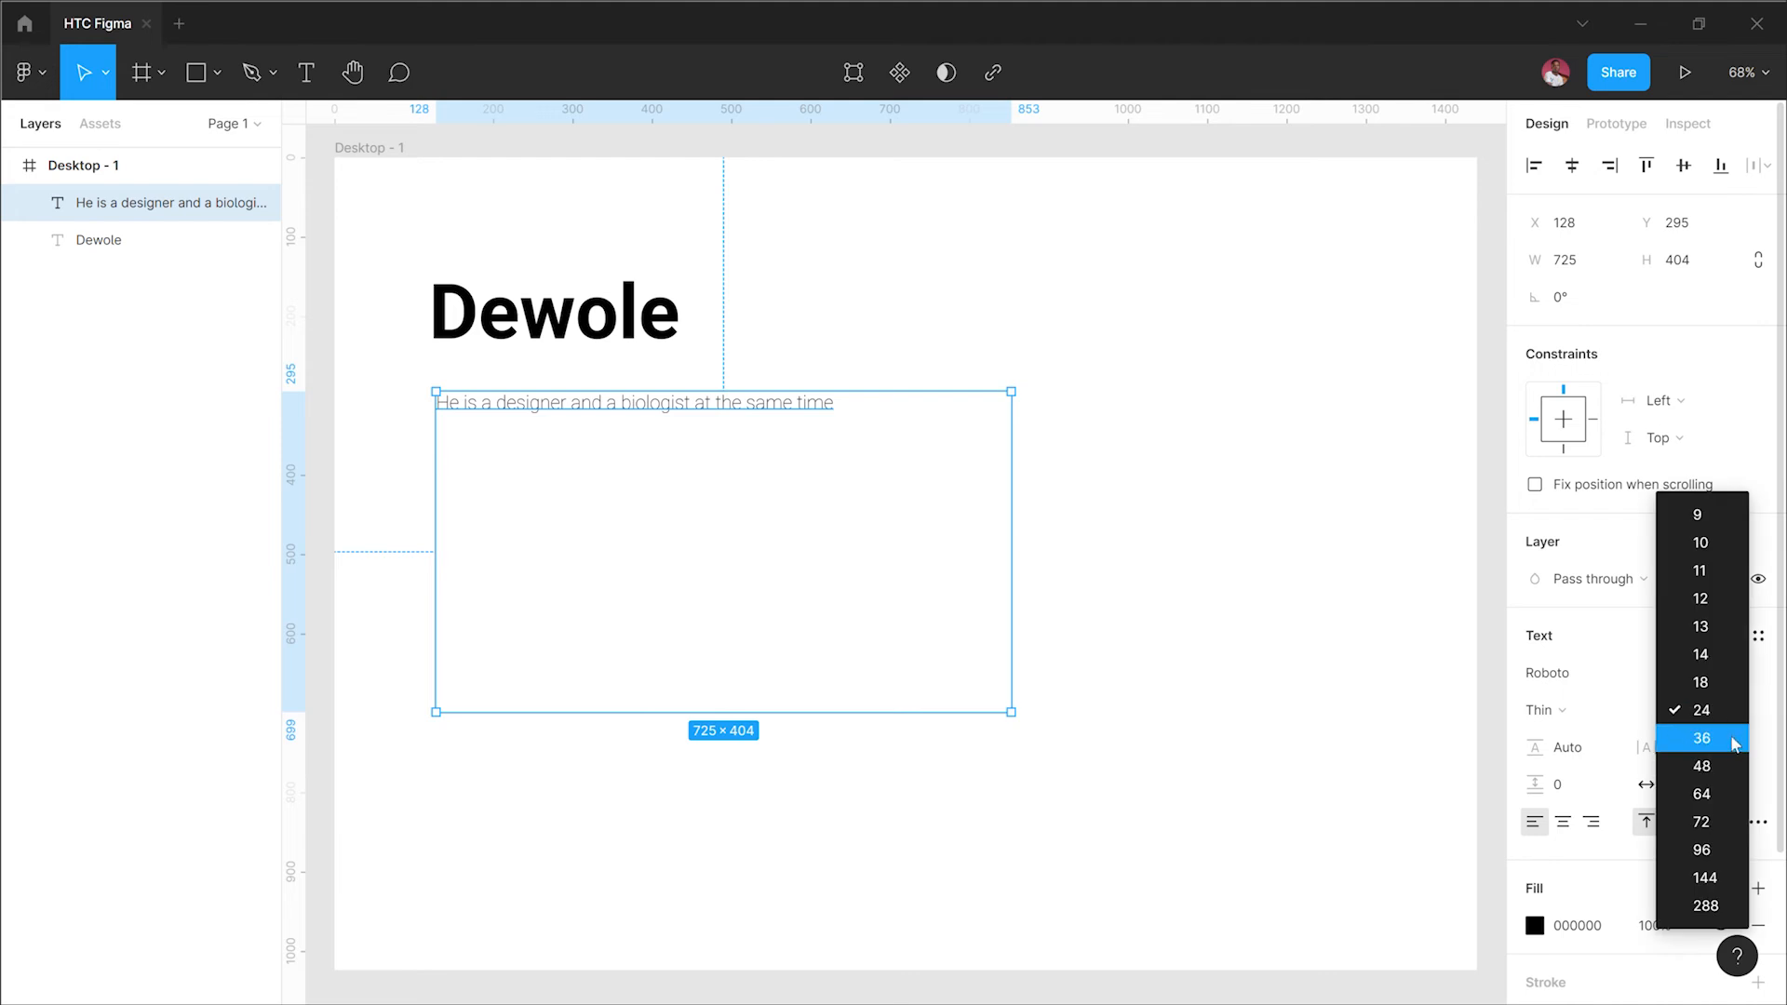
left_click(1733, 744)
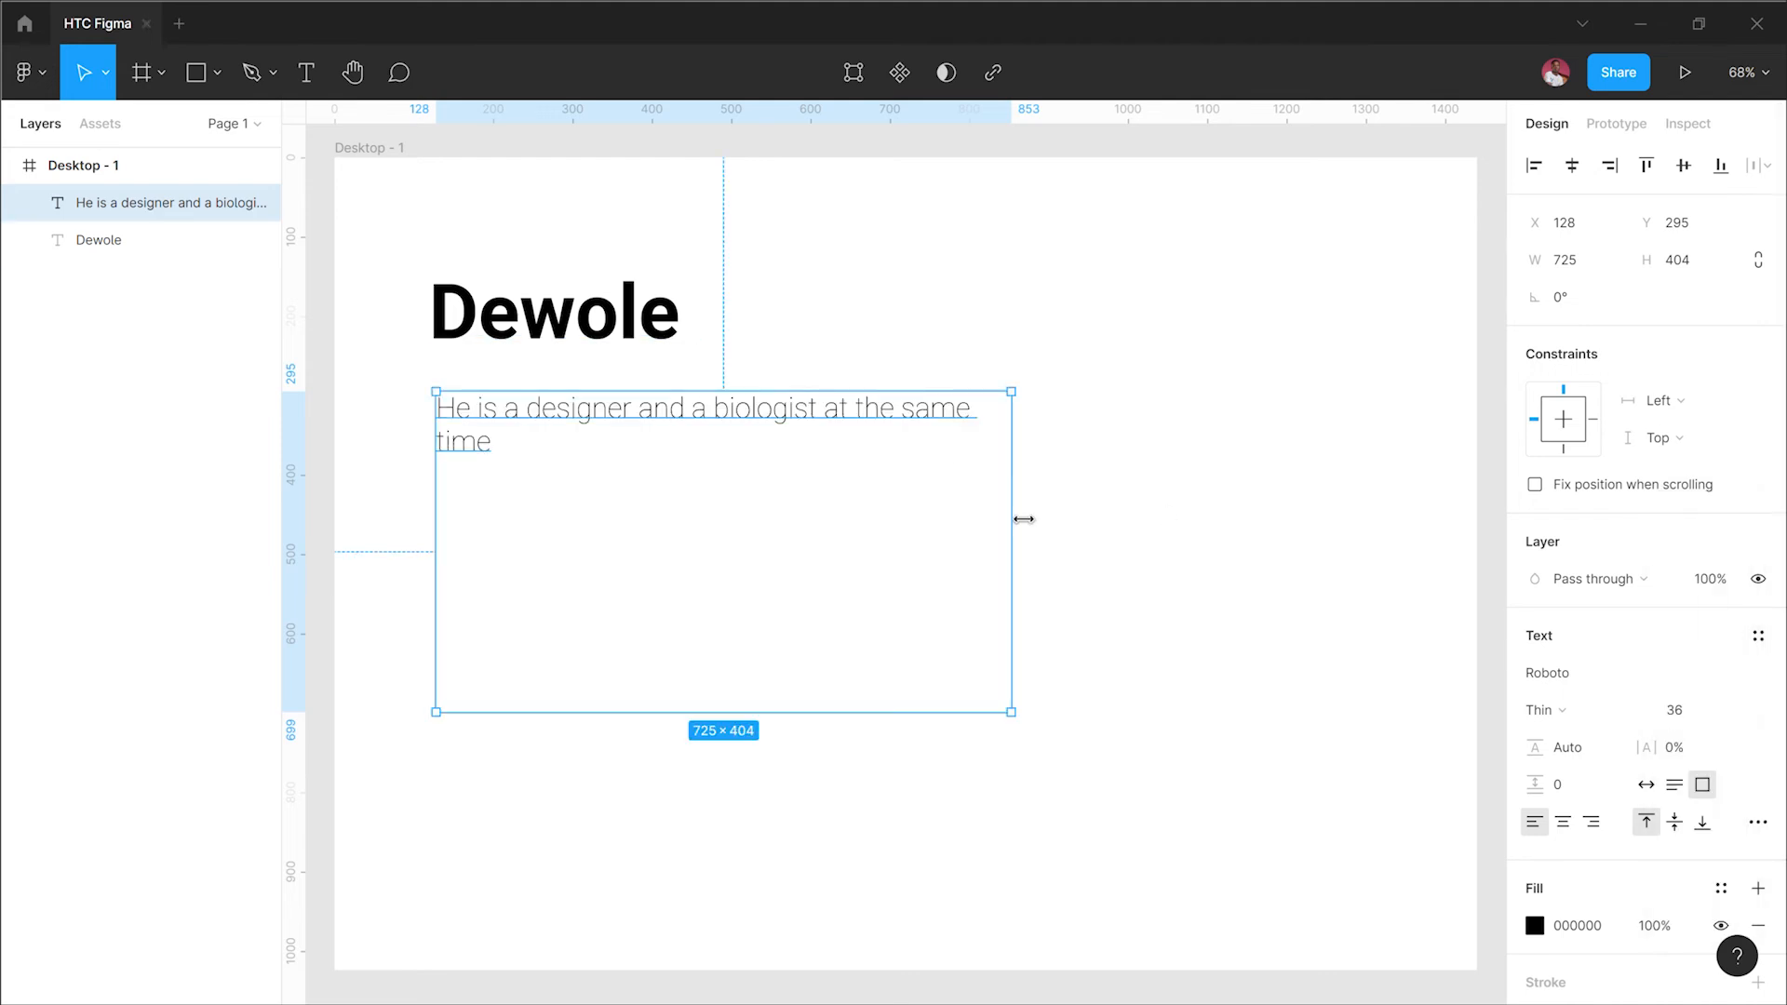
Step: Narrow the paragraph text box to about 504 wide so the sentence wraps onto two lines
right_click(974, 507)
key("Escape")
left_click(1012, 544)
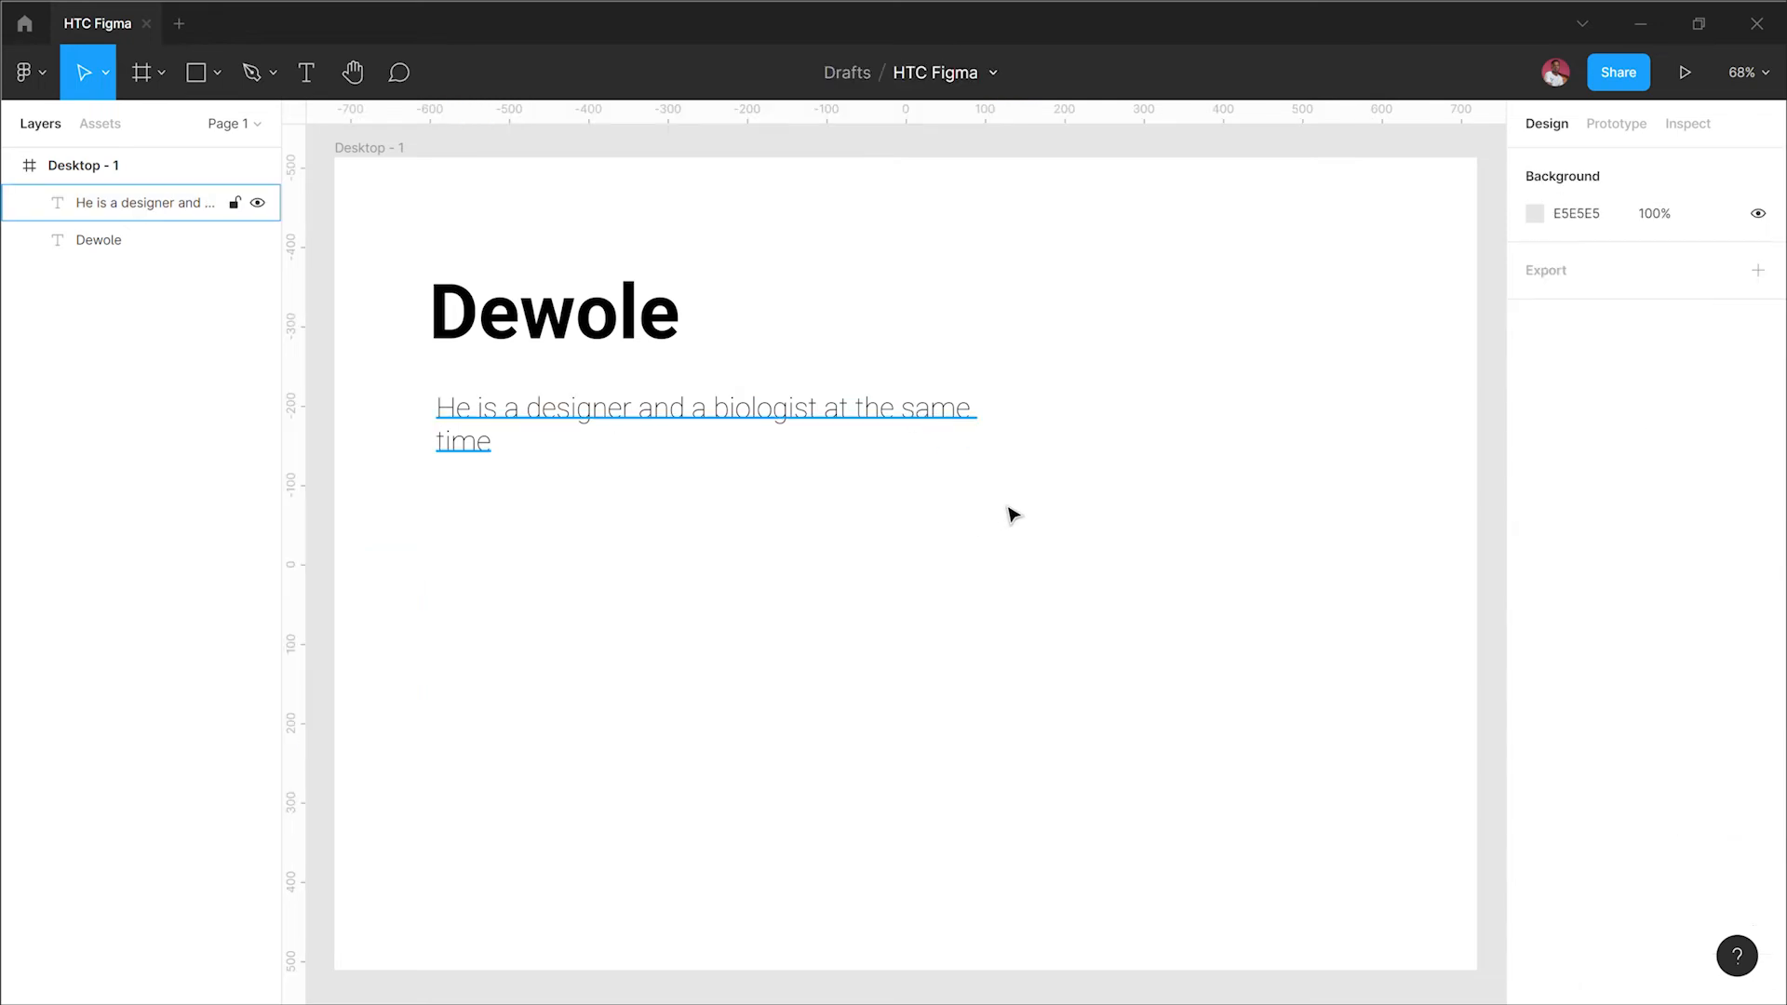
left_click(1014, 514)
left_click_drag(993, 526, 853, 517)
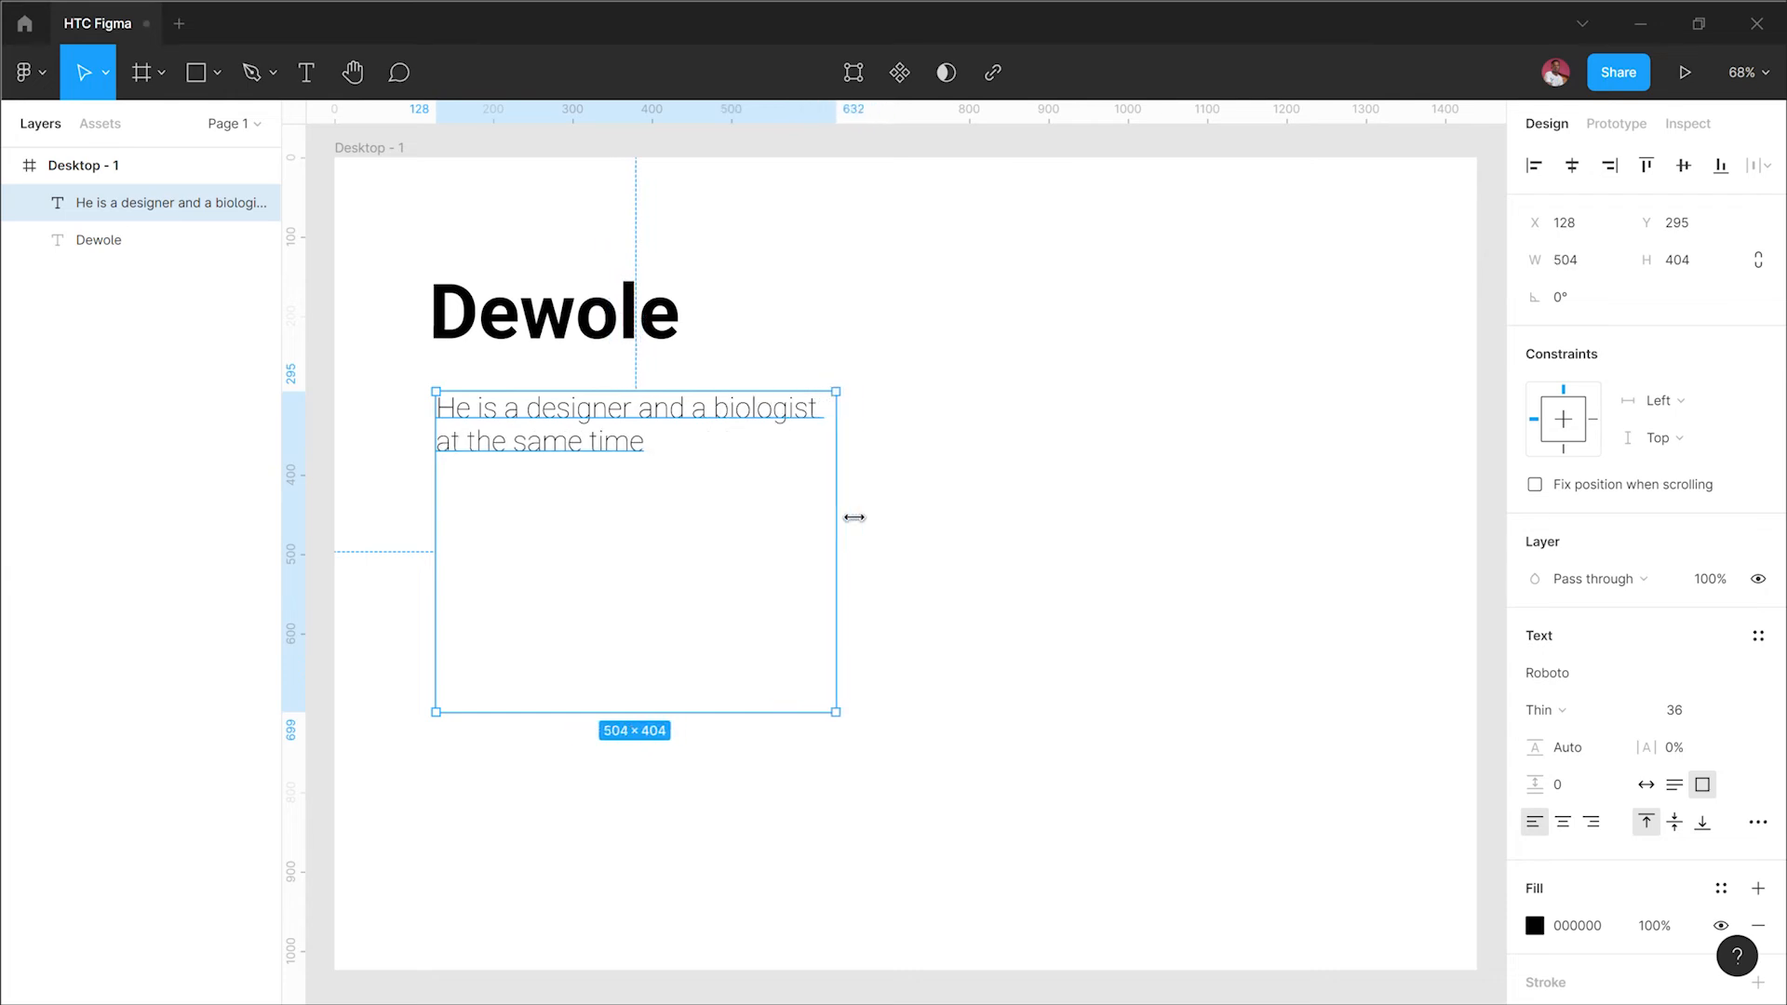
left_click(982, 475)
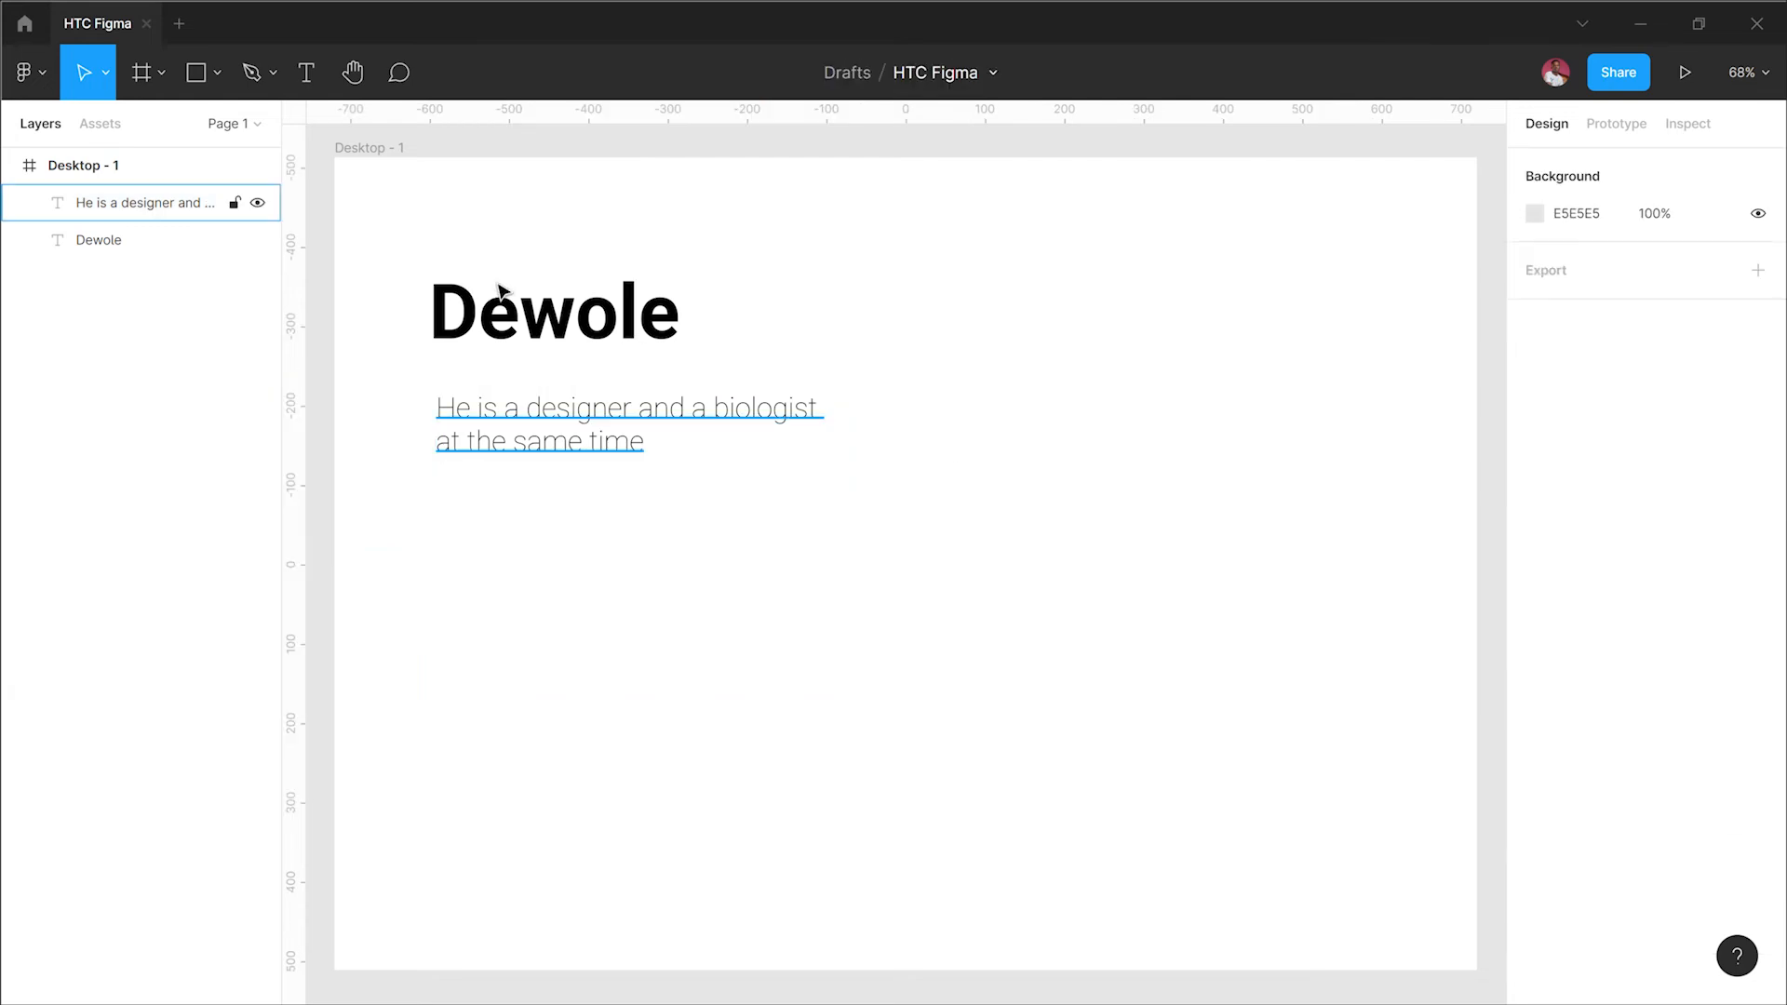
Step: Move the Dewole heading down to about Y 182, just above the paragraph
left_click_drag(523, 346, 530, 379)
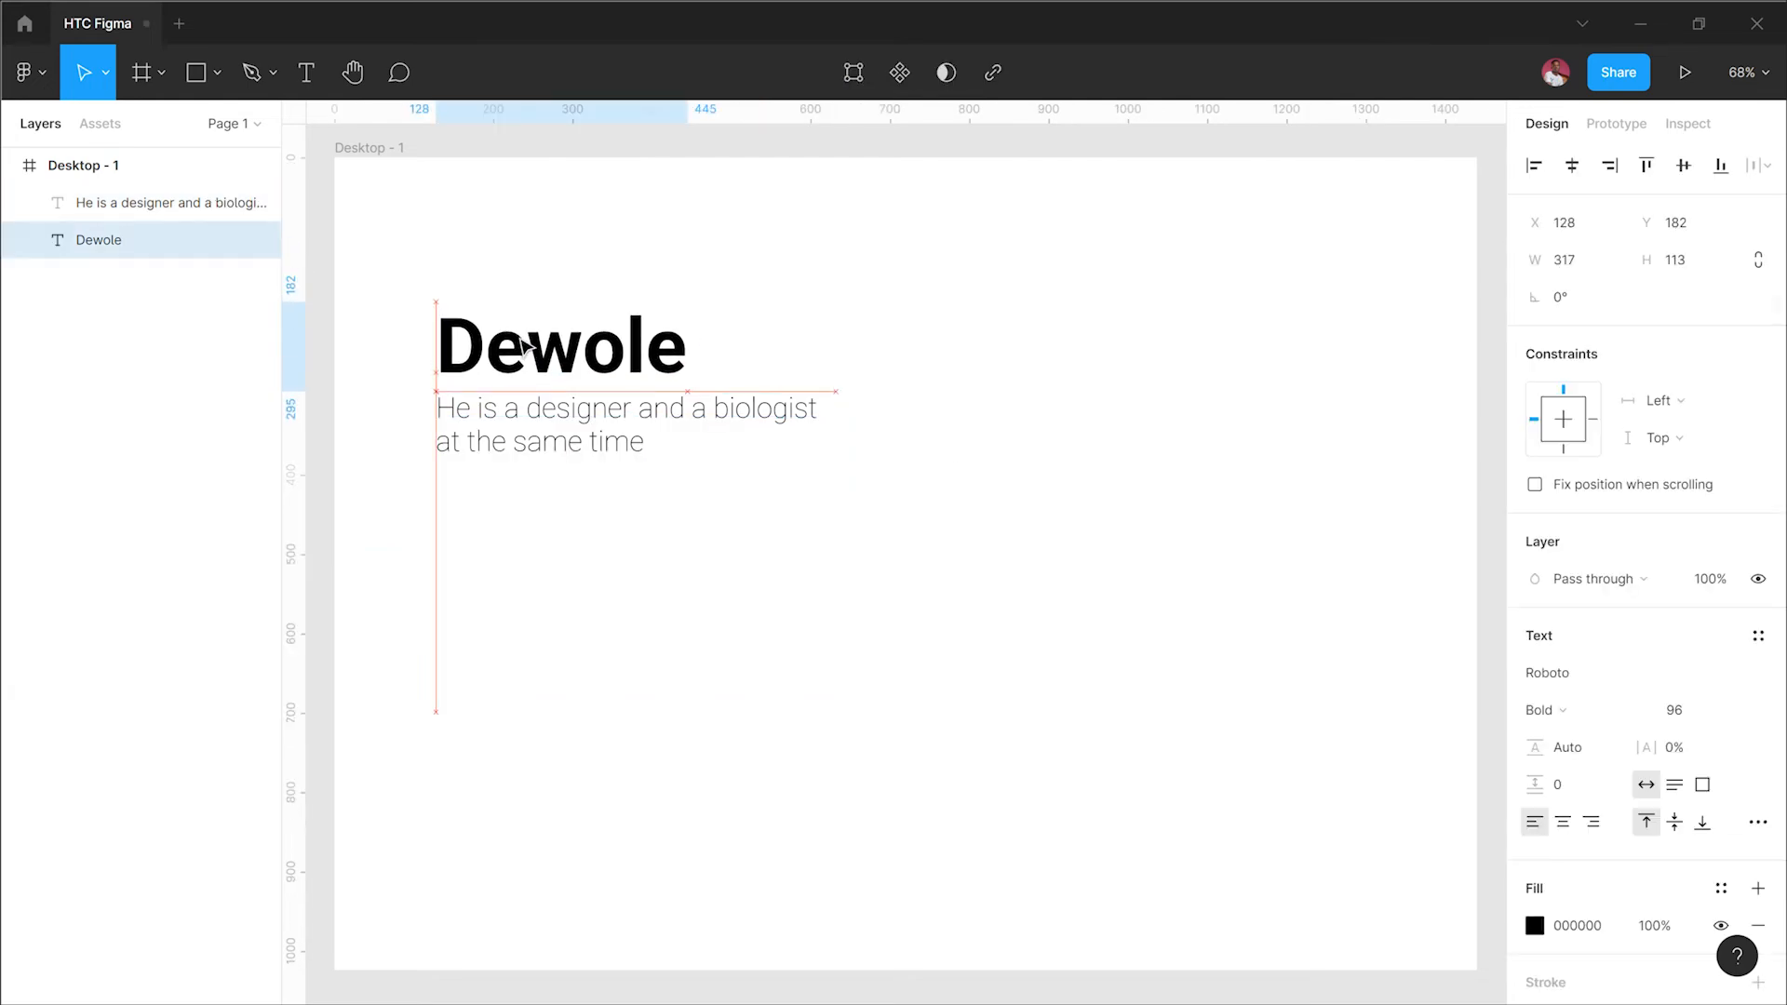
left_click(991, 407)
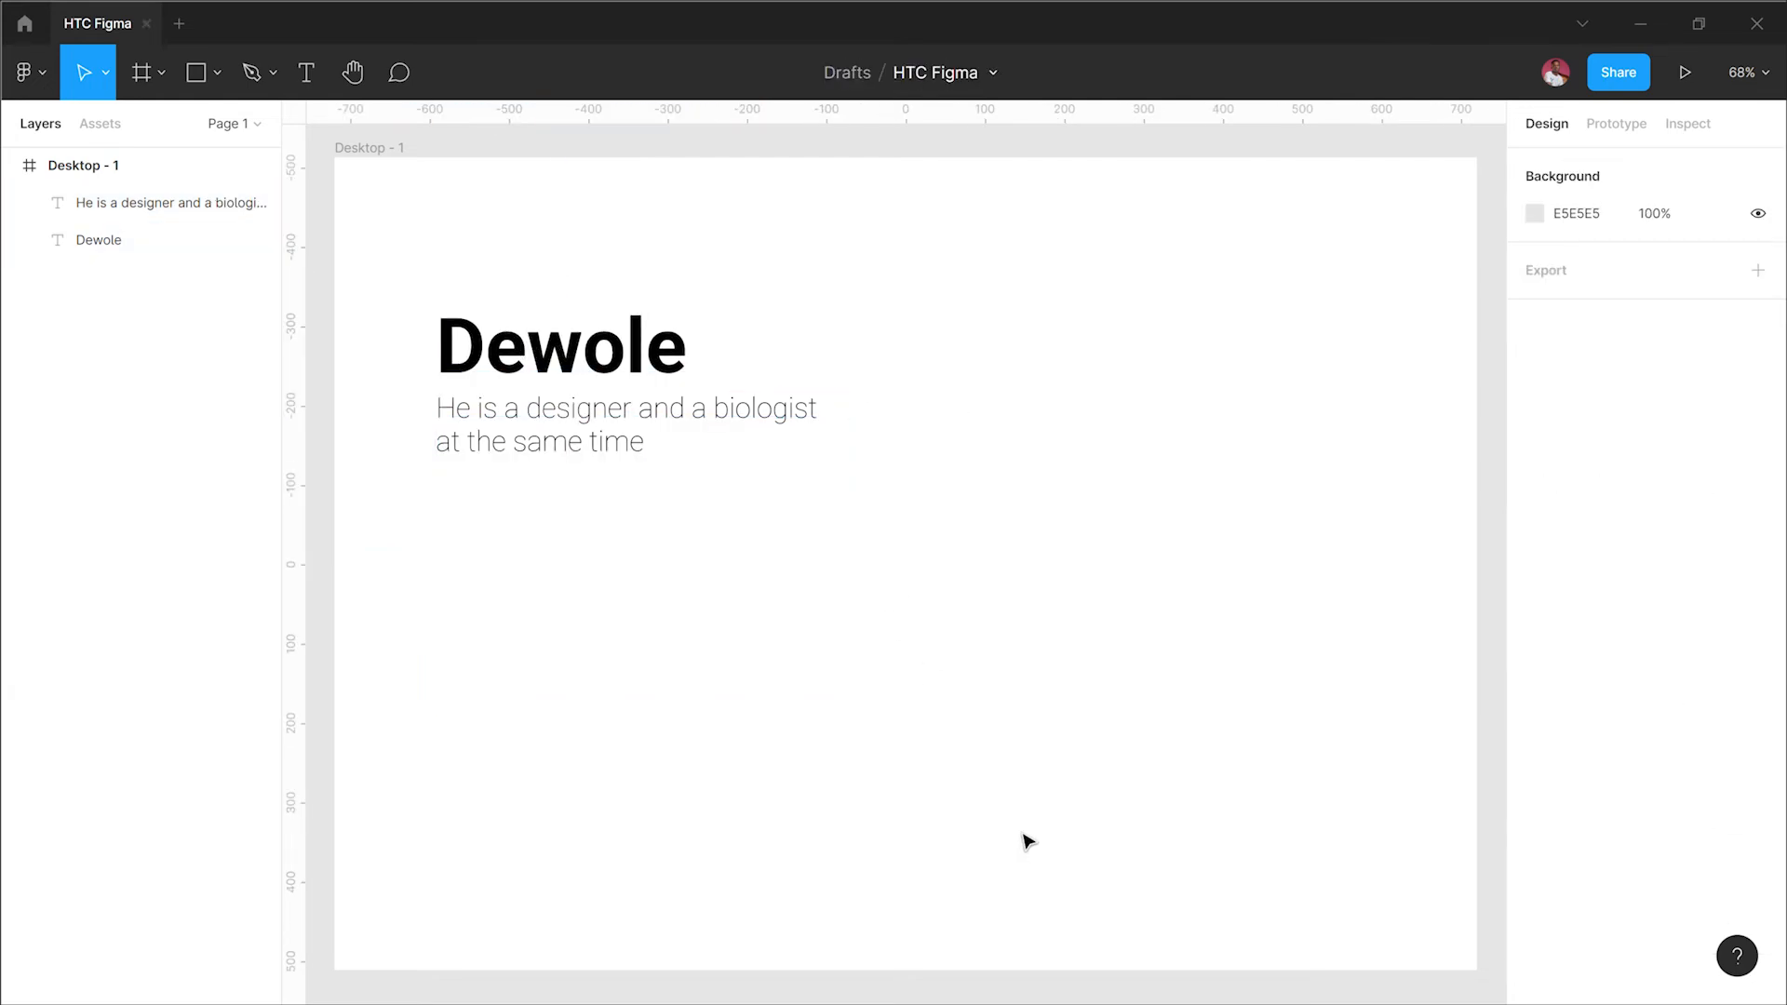
scroll(1017, 825, "up", 1)
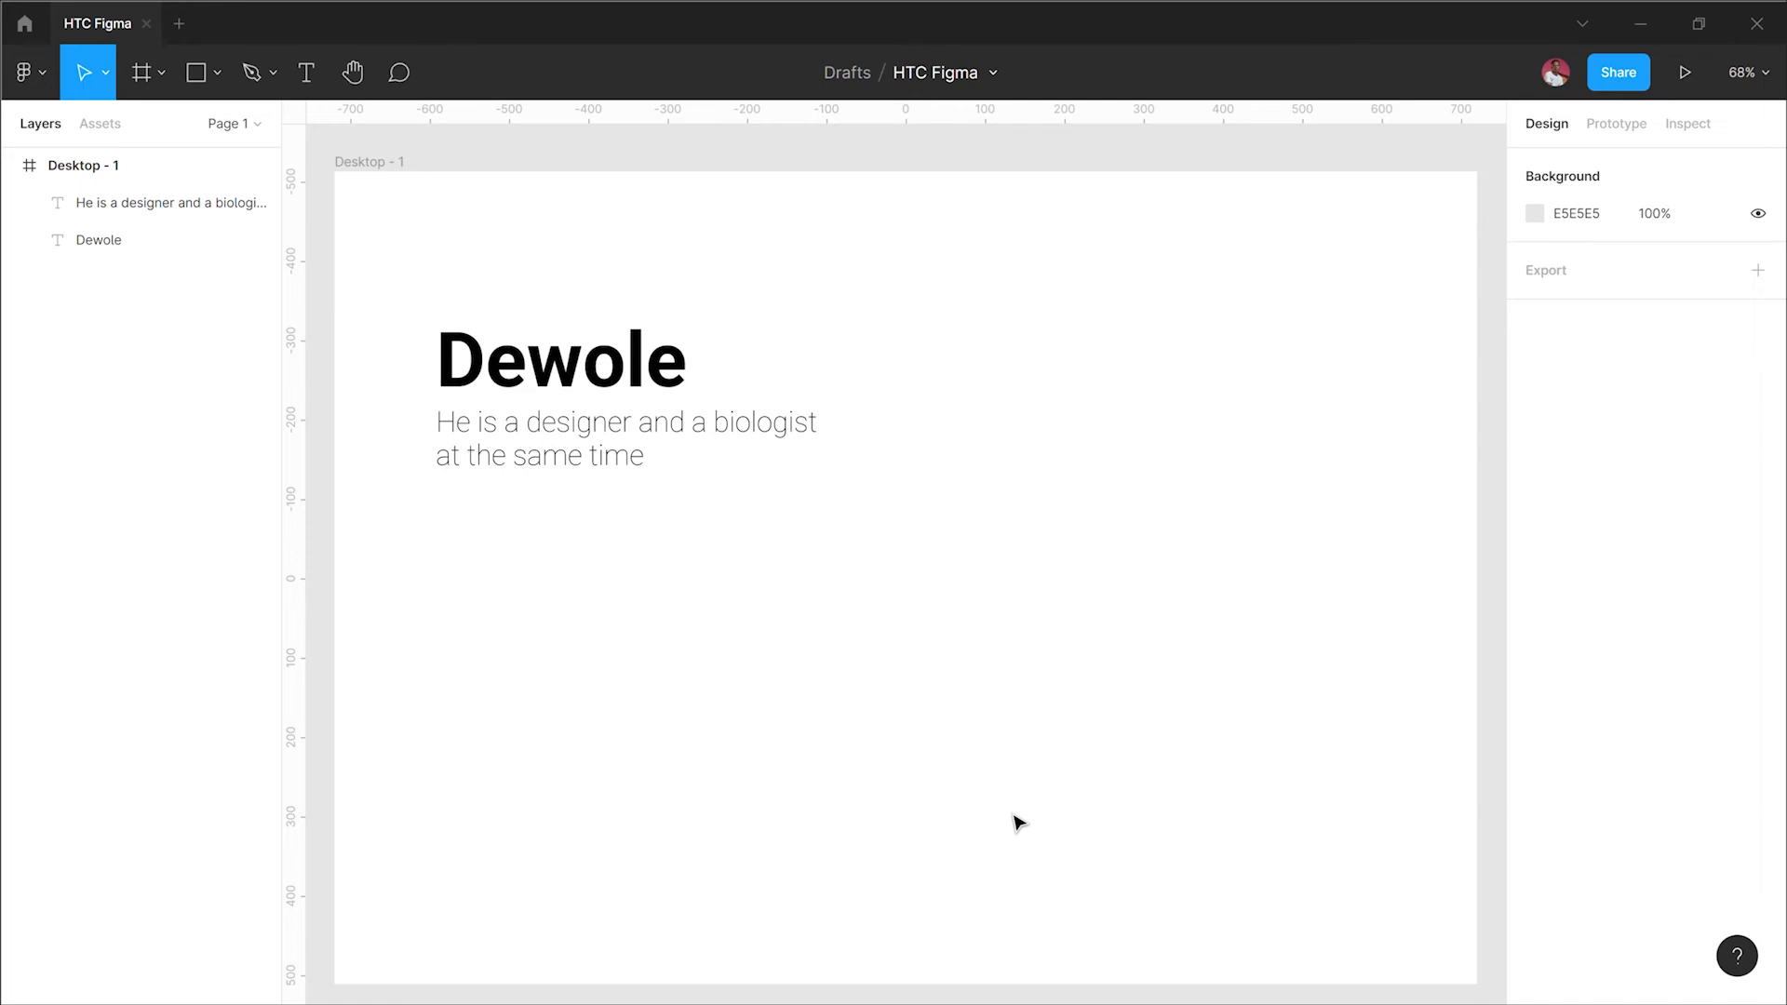
Step: Draw a rectangle about 777 × 117 below the paragraph text in the frame
key("r")
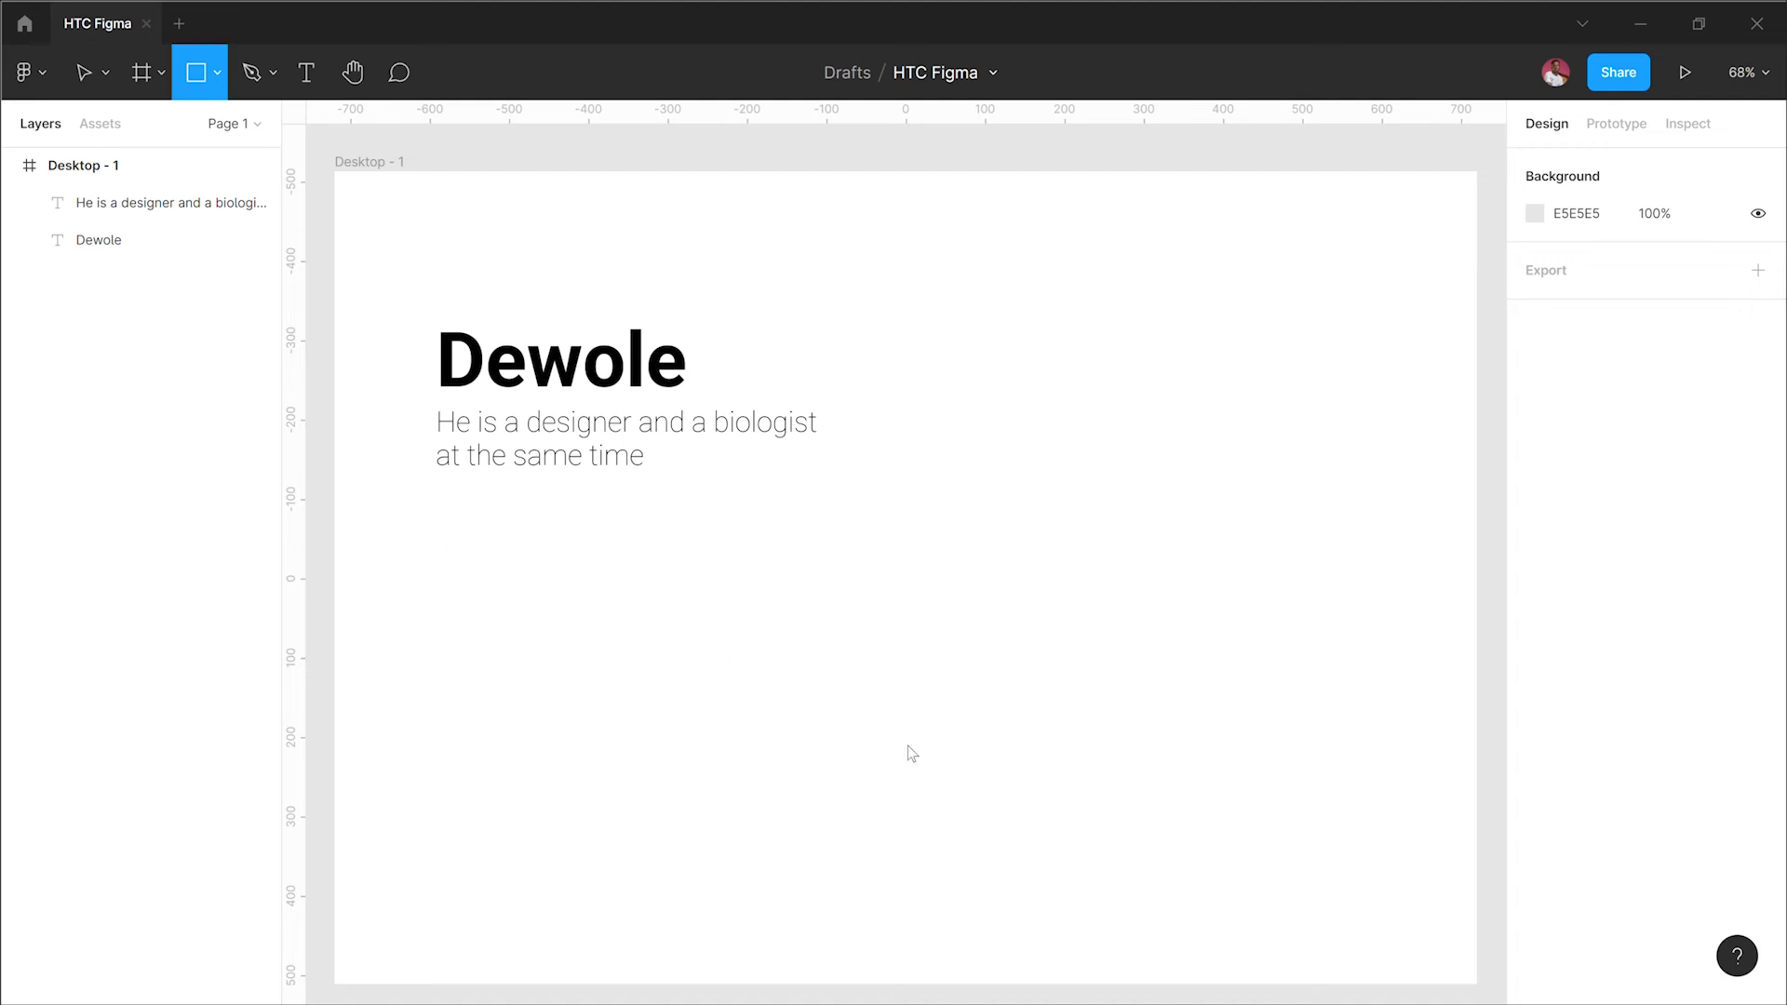
mouse_move(439, 526)
left_mouse_down()
mouse_move(1009, 661)
mouse_move(1055, 621)
mouse_move(1073, 638)
left_mouse_up()
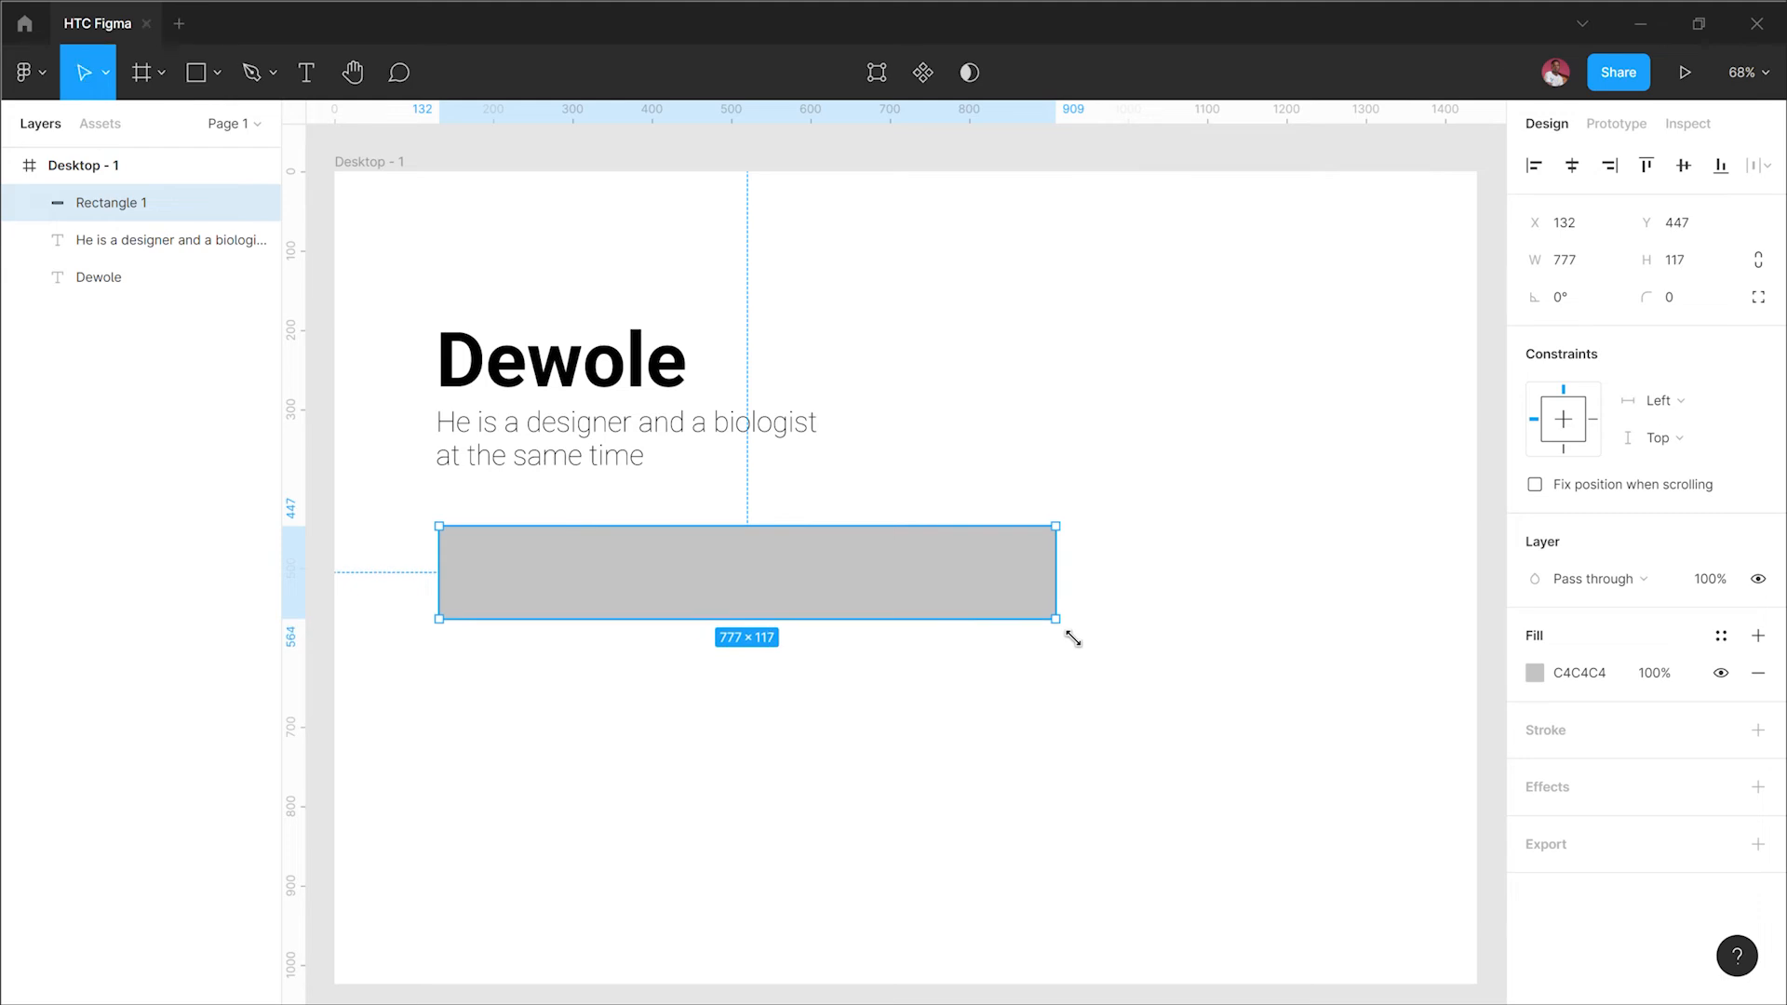
left_click(1059, 744)
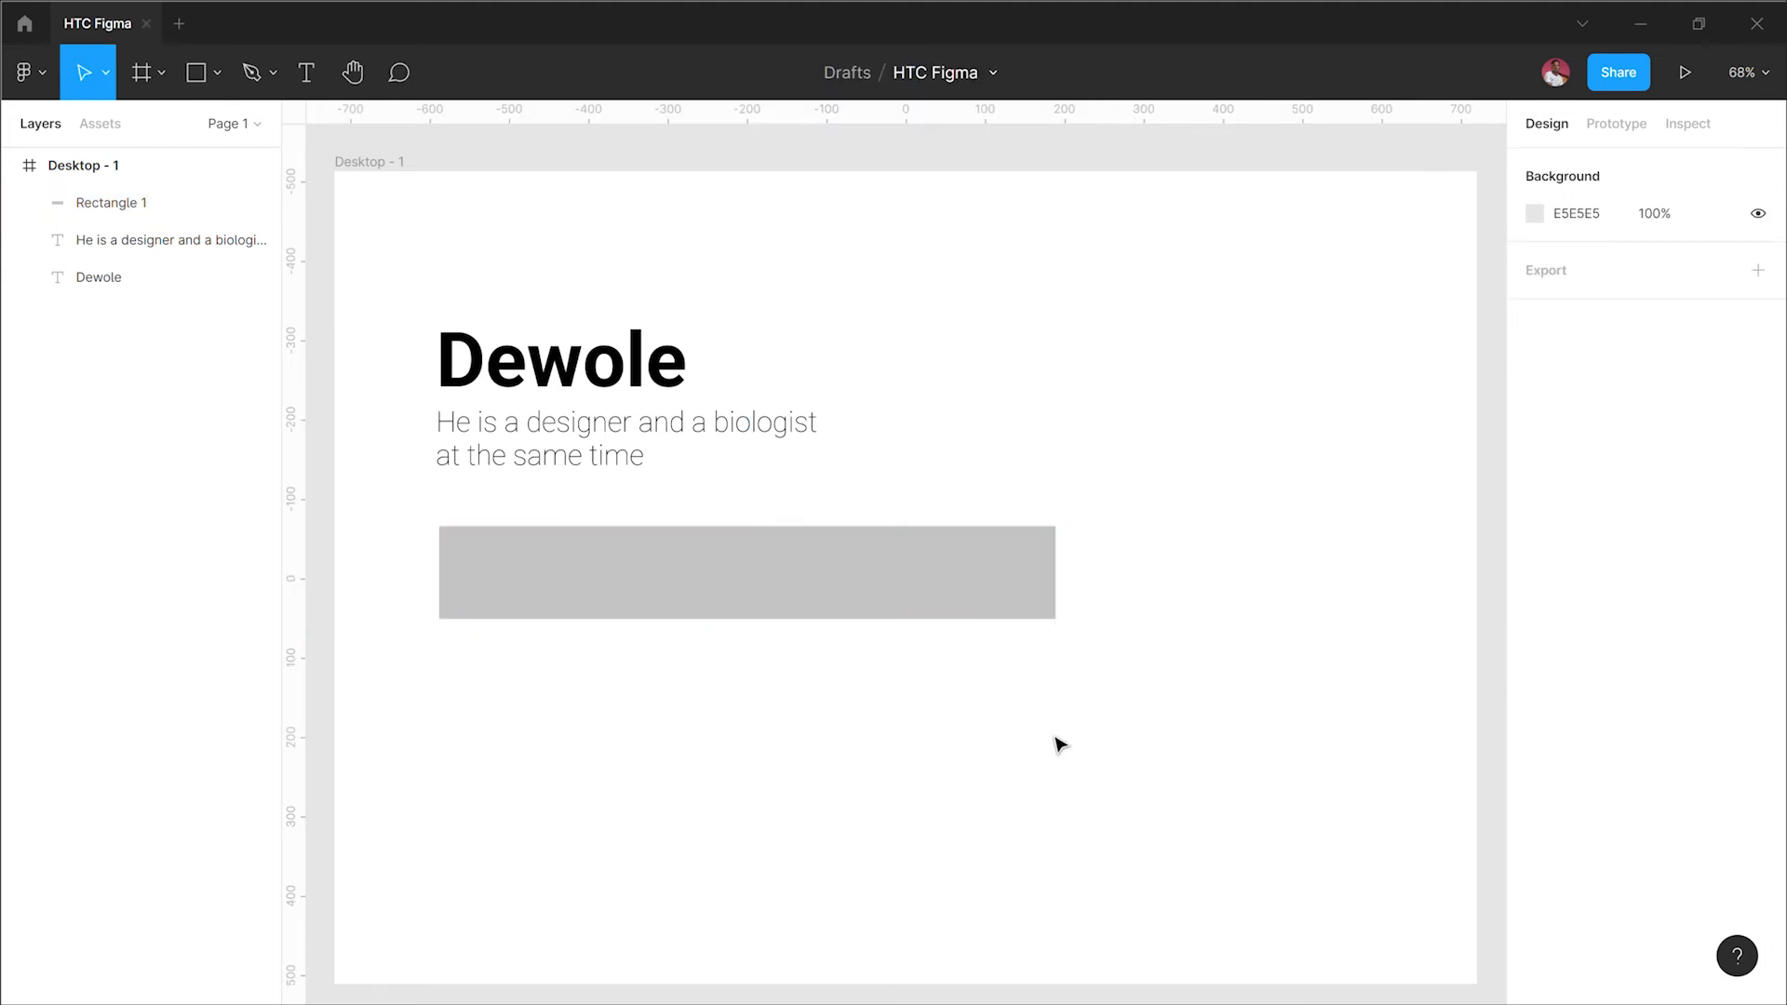
left_click(1022, 600)
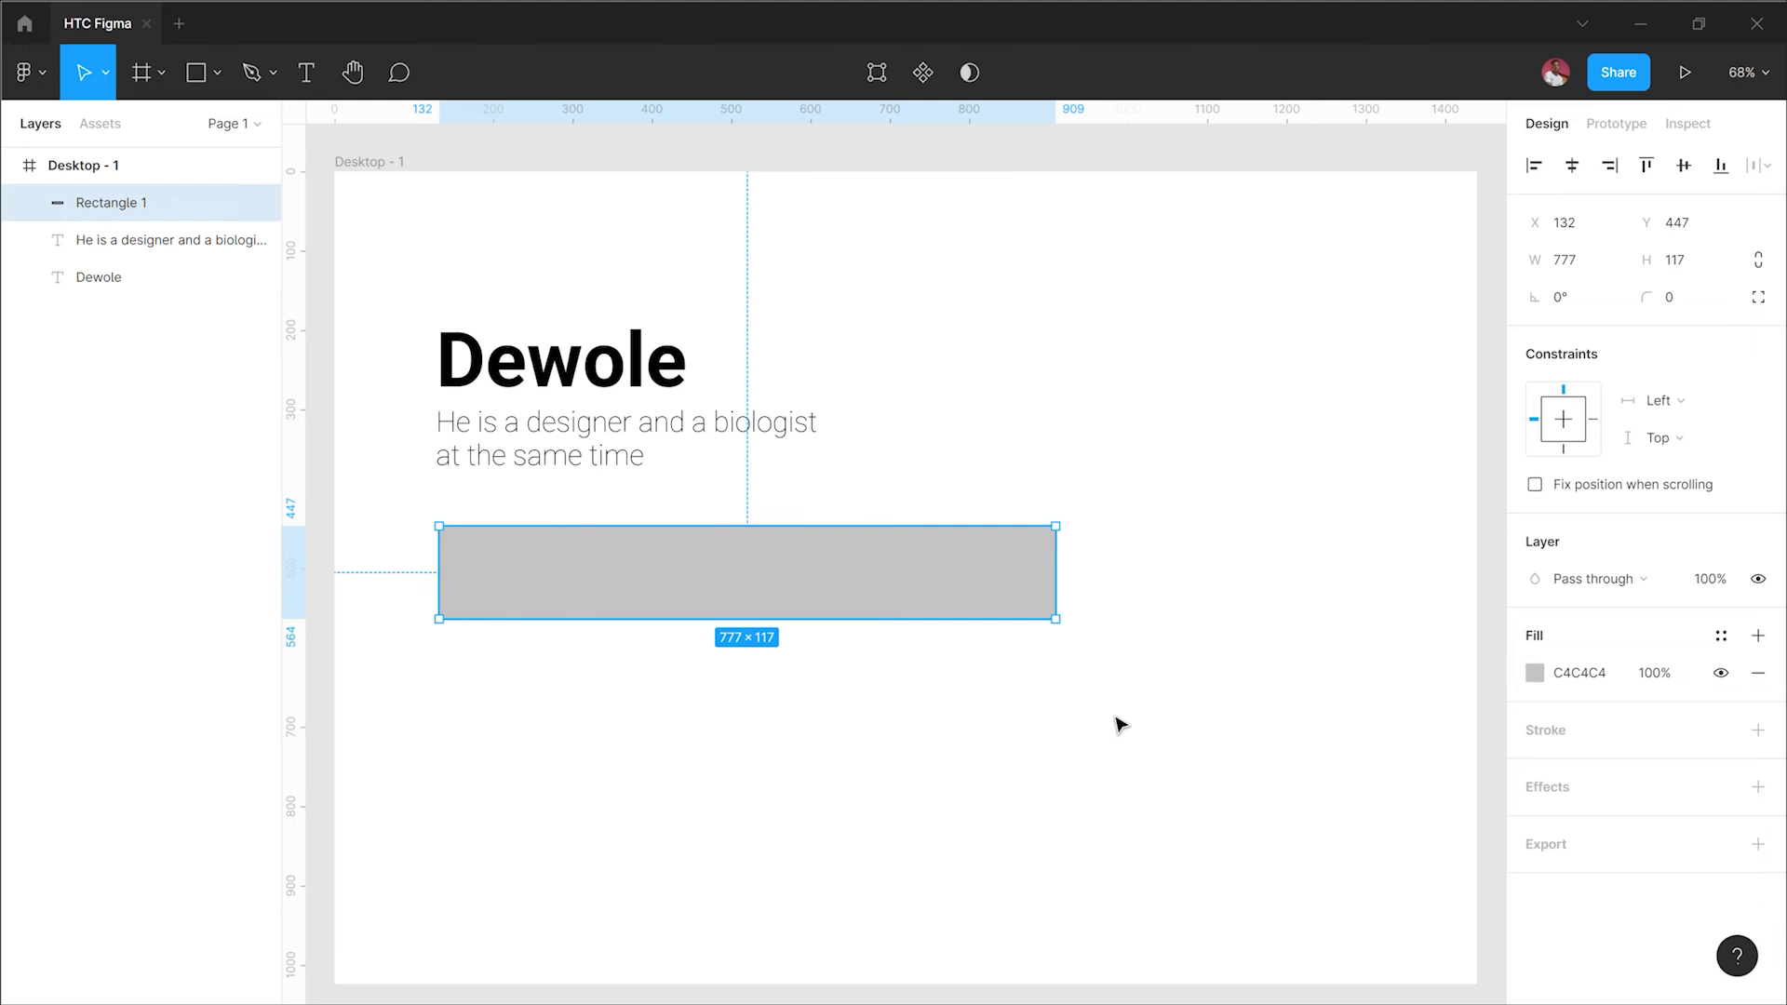
Step: Move the rectangle up to about Y 418 so it sits just below the paragraph text
scroll(1121, 725, "down", 4)
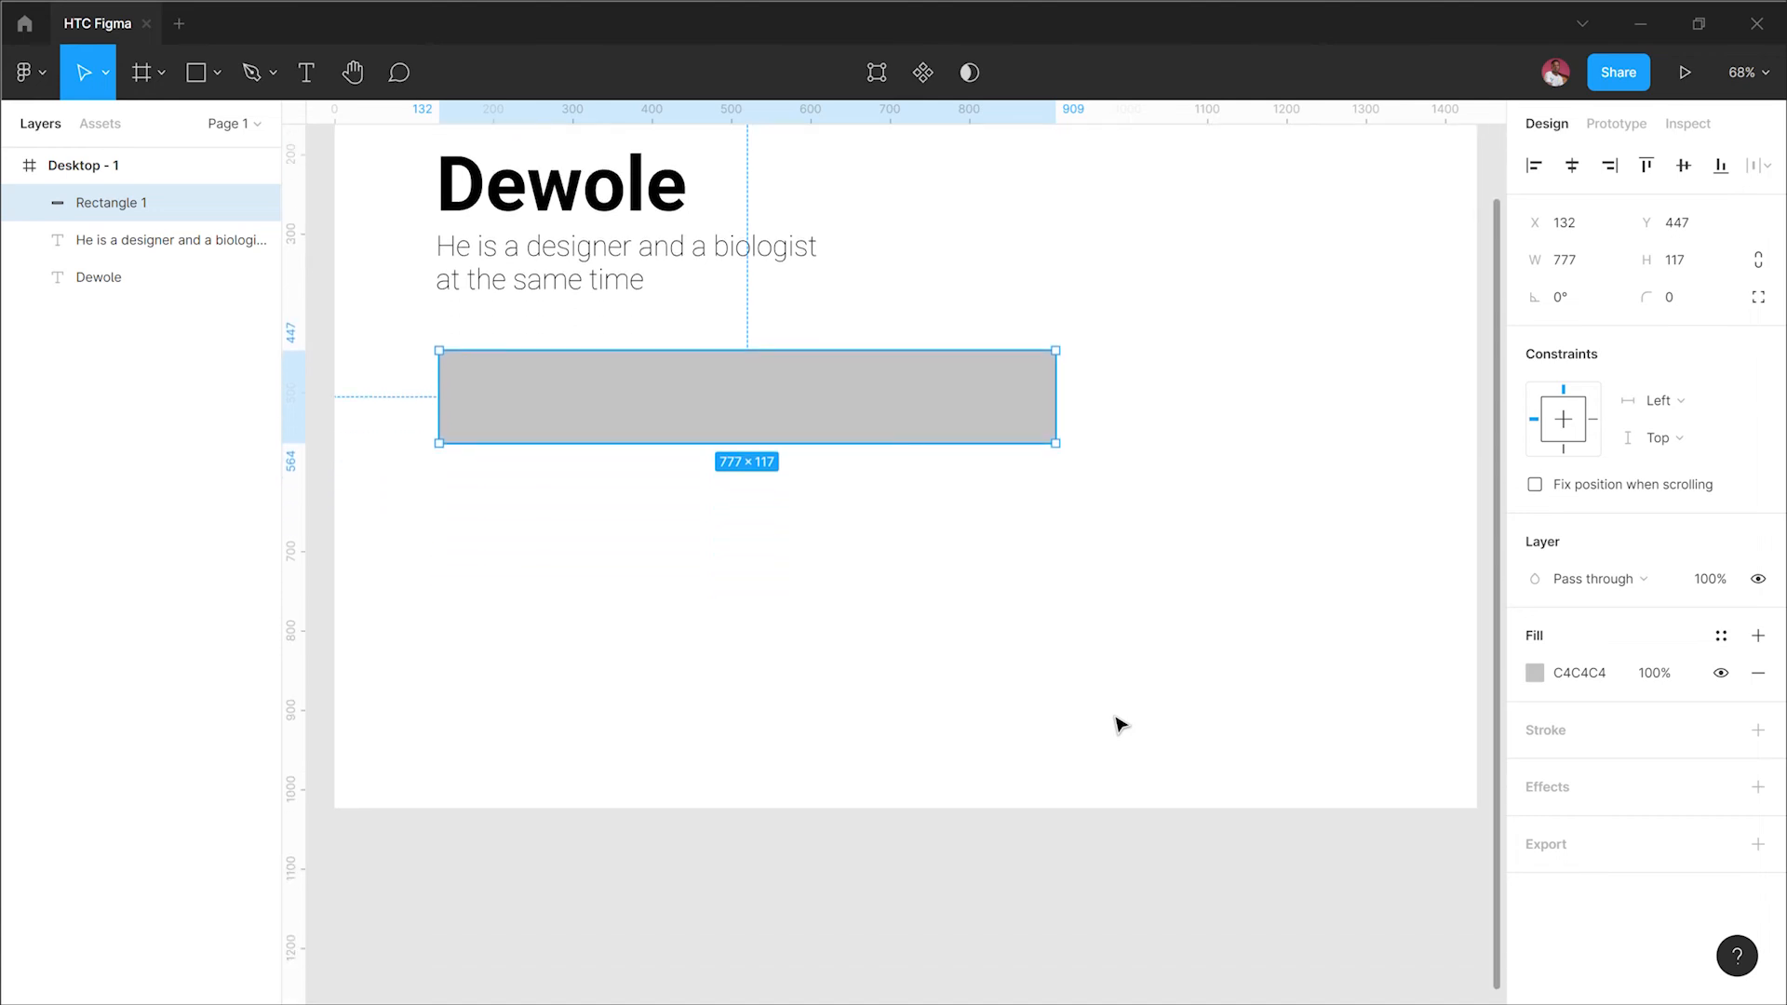
left_click(923, 561)
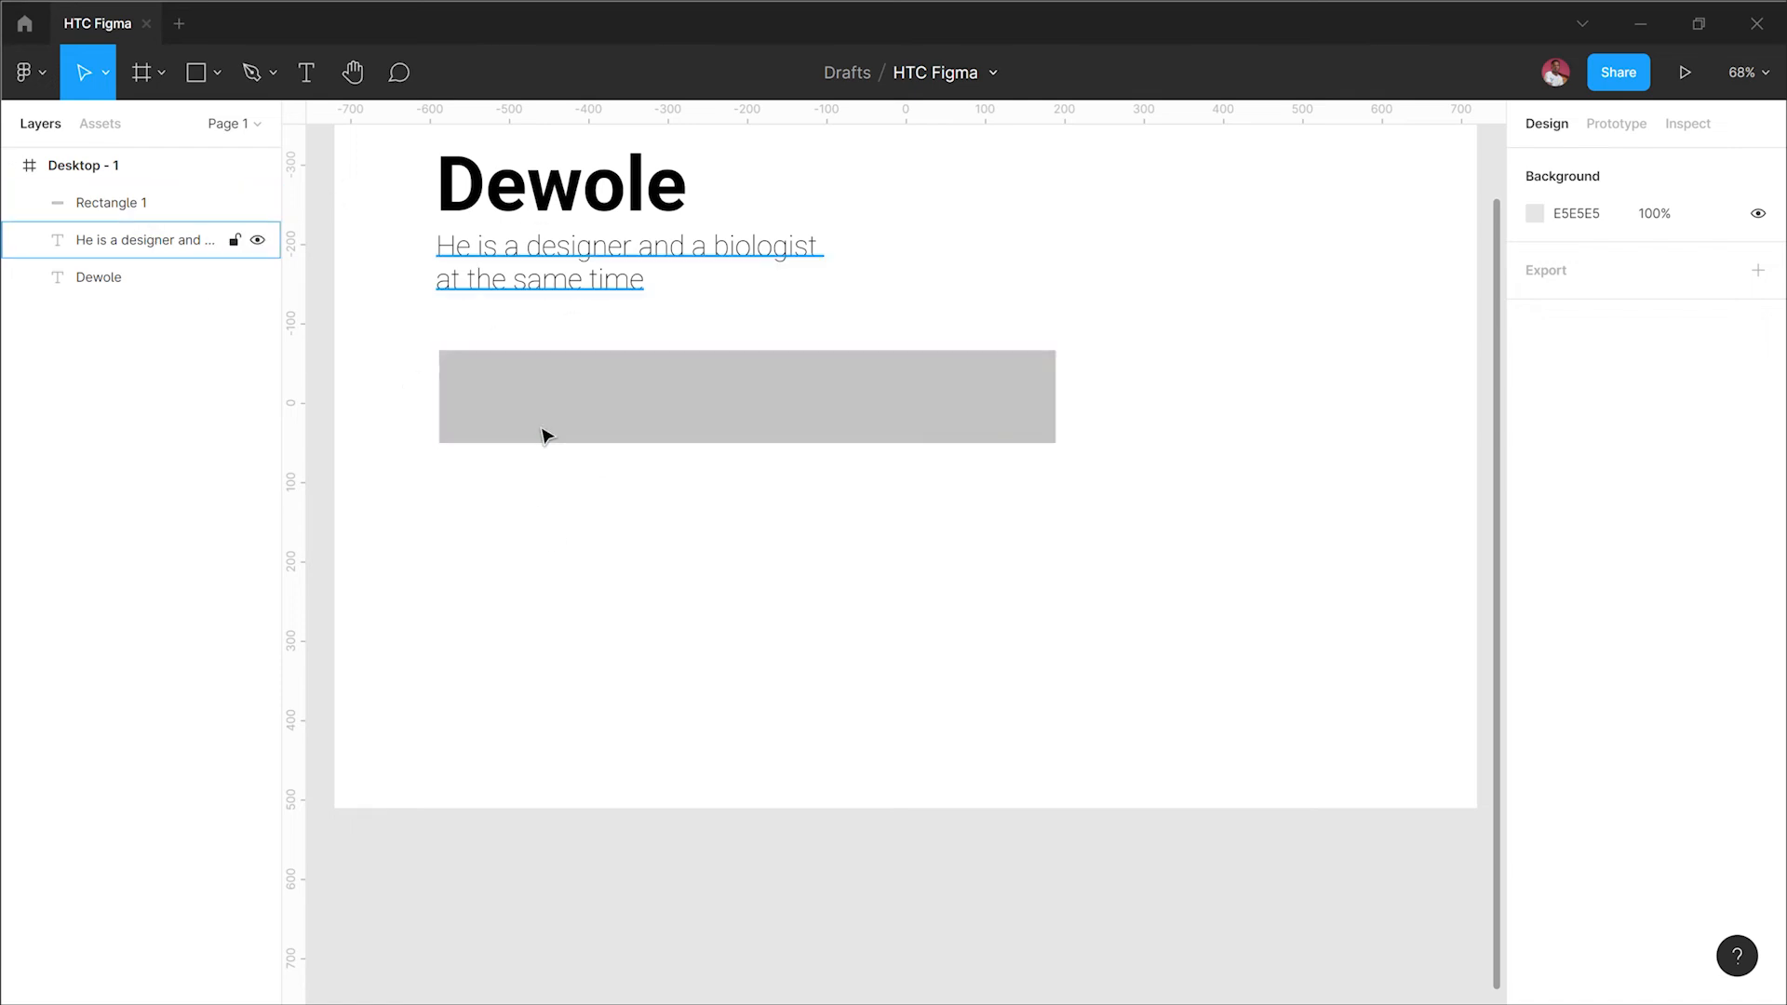
scroll(536, 457, "up", 5)
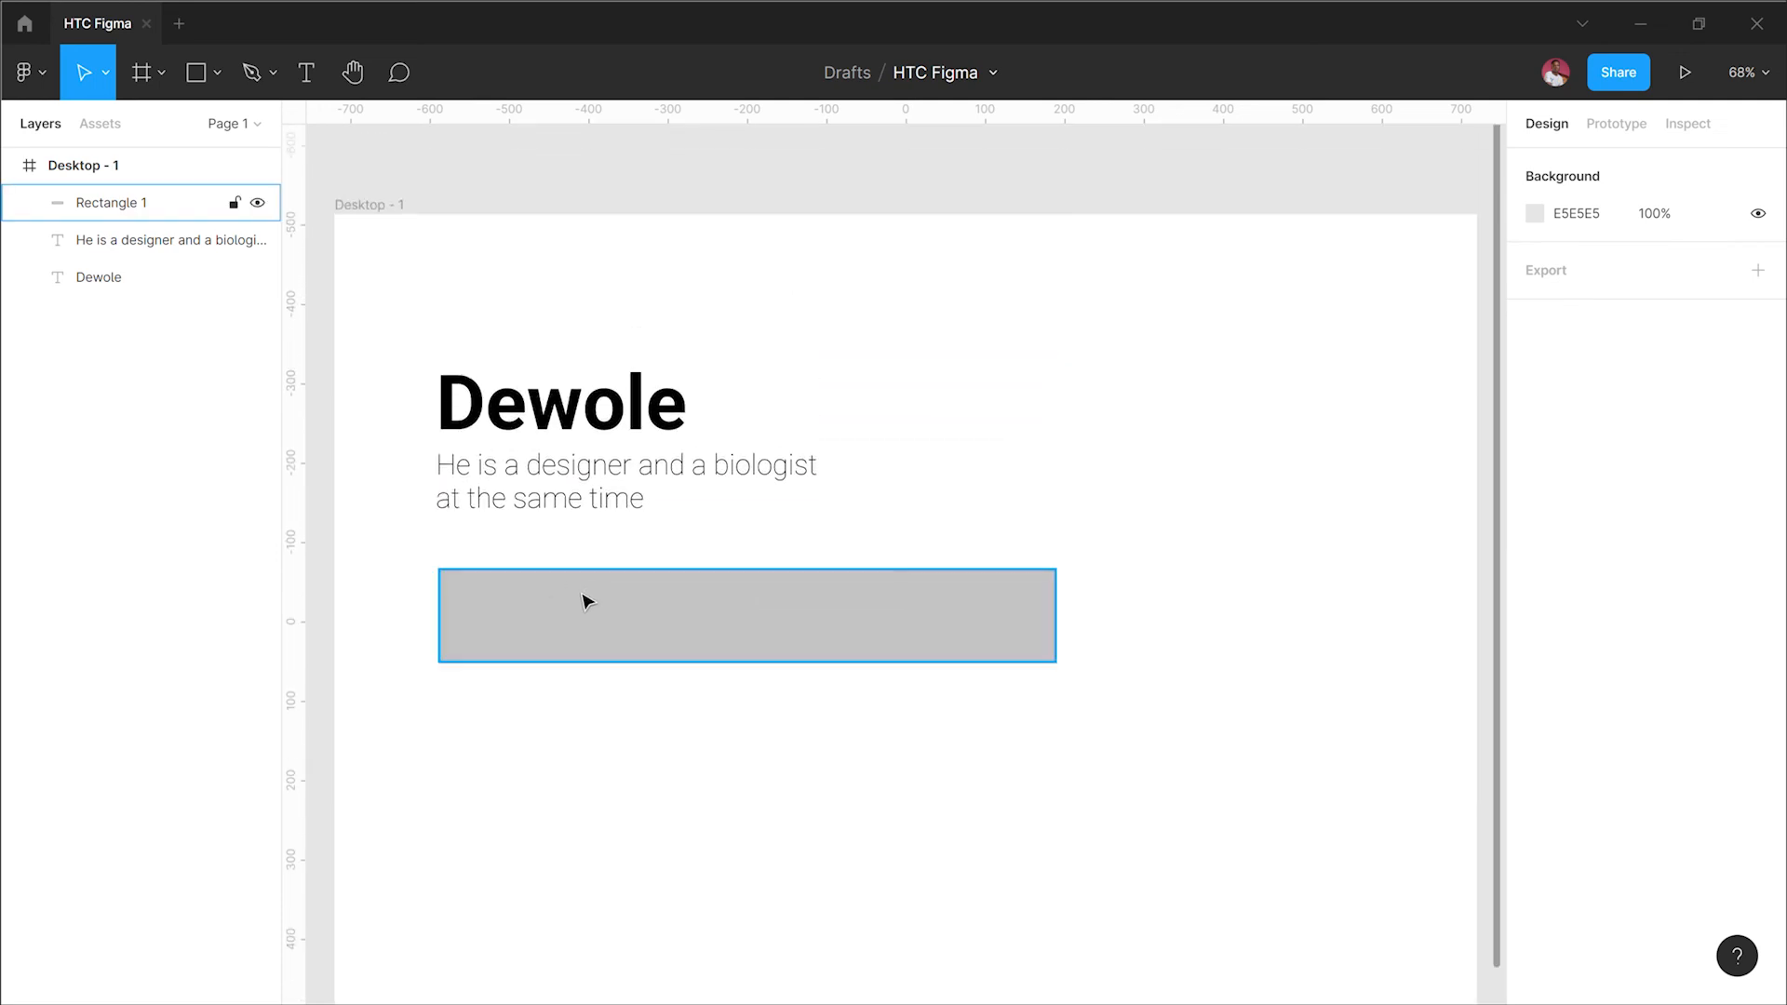
left_click_drag(583, 578, 582, 433)
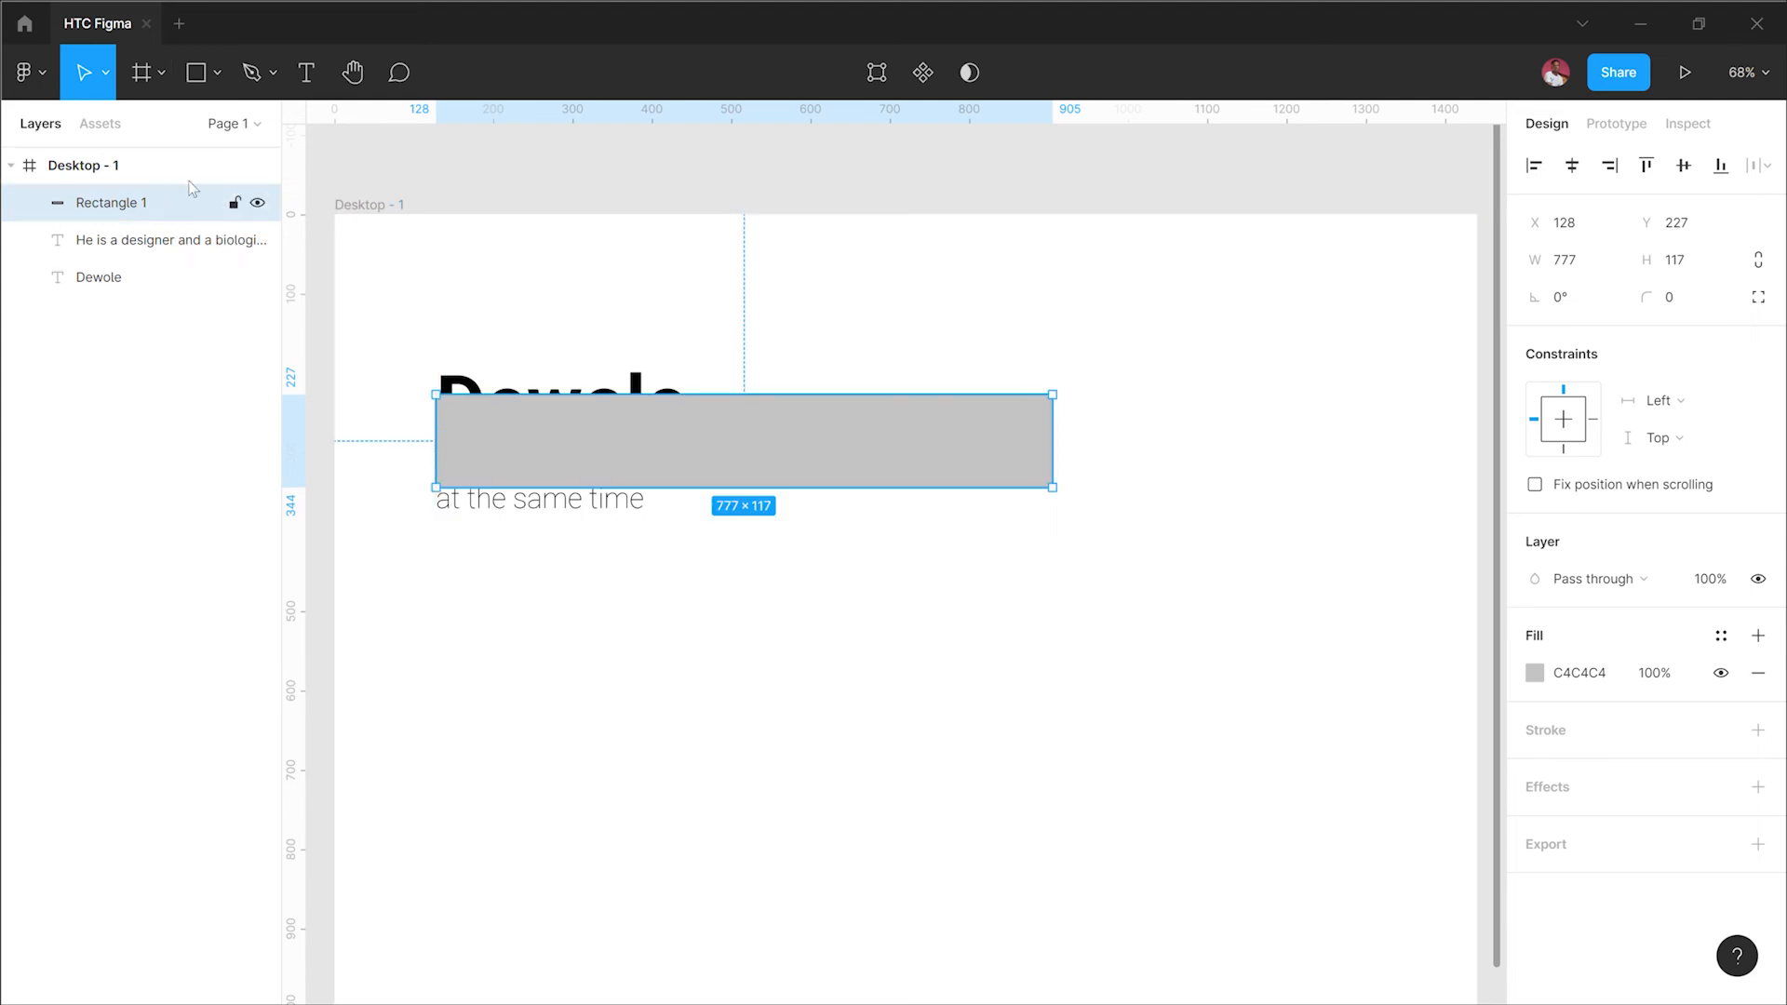
mouse_move(170, 217)
left_mouse_down()
mouse_move(163, 295)
mouse_move(147, 210)
left_mouse_up()
left_click_drag(829, 471, 826, 606)
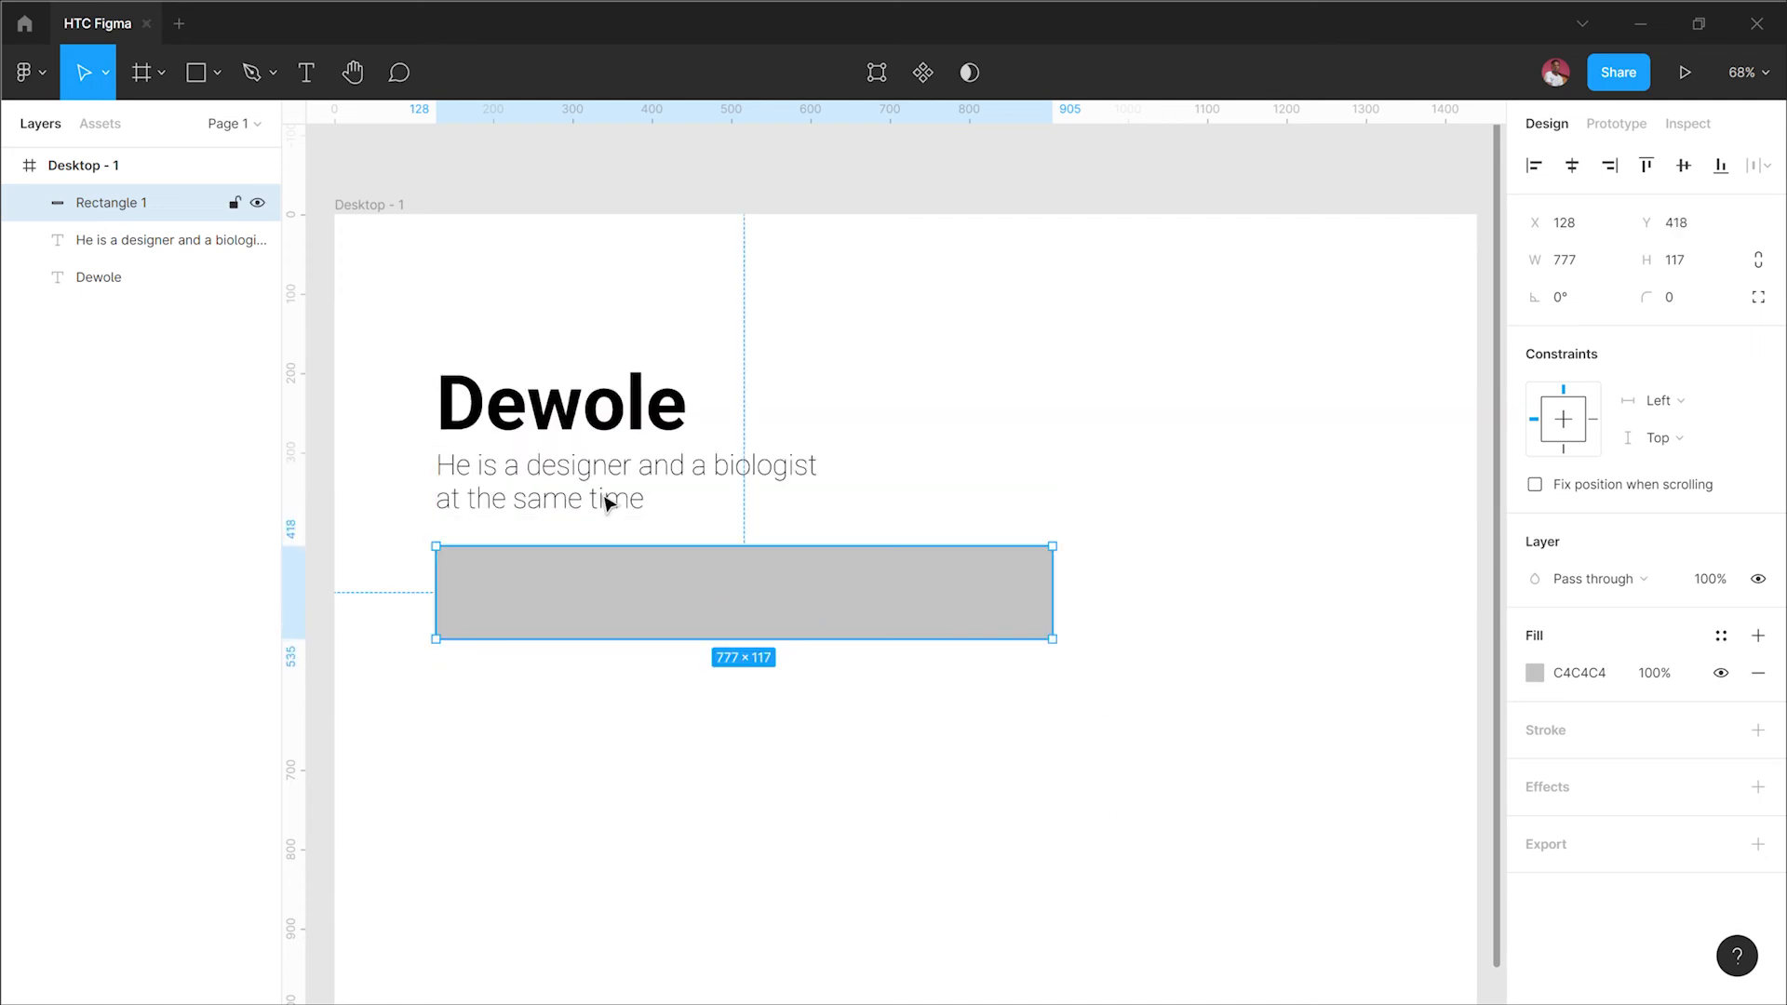
left_click_drag(606, 503, 998, 375)
double_click(998, 375)
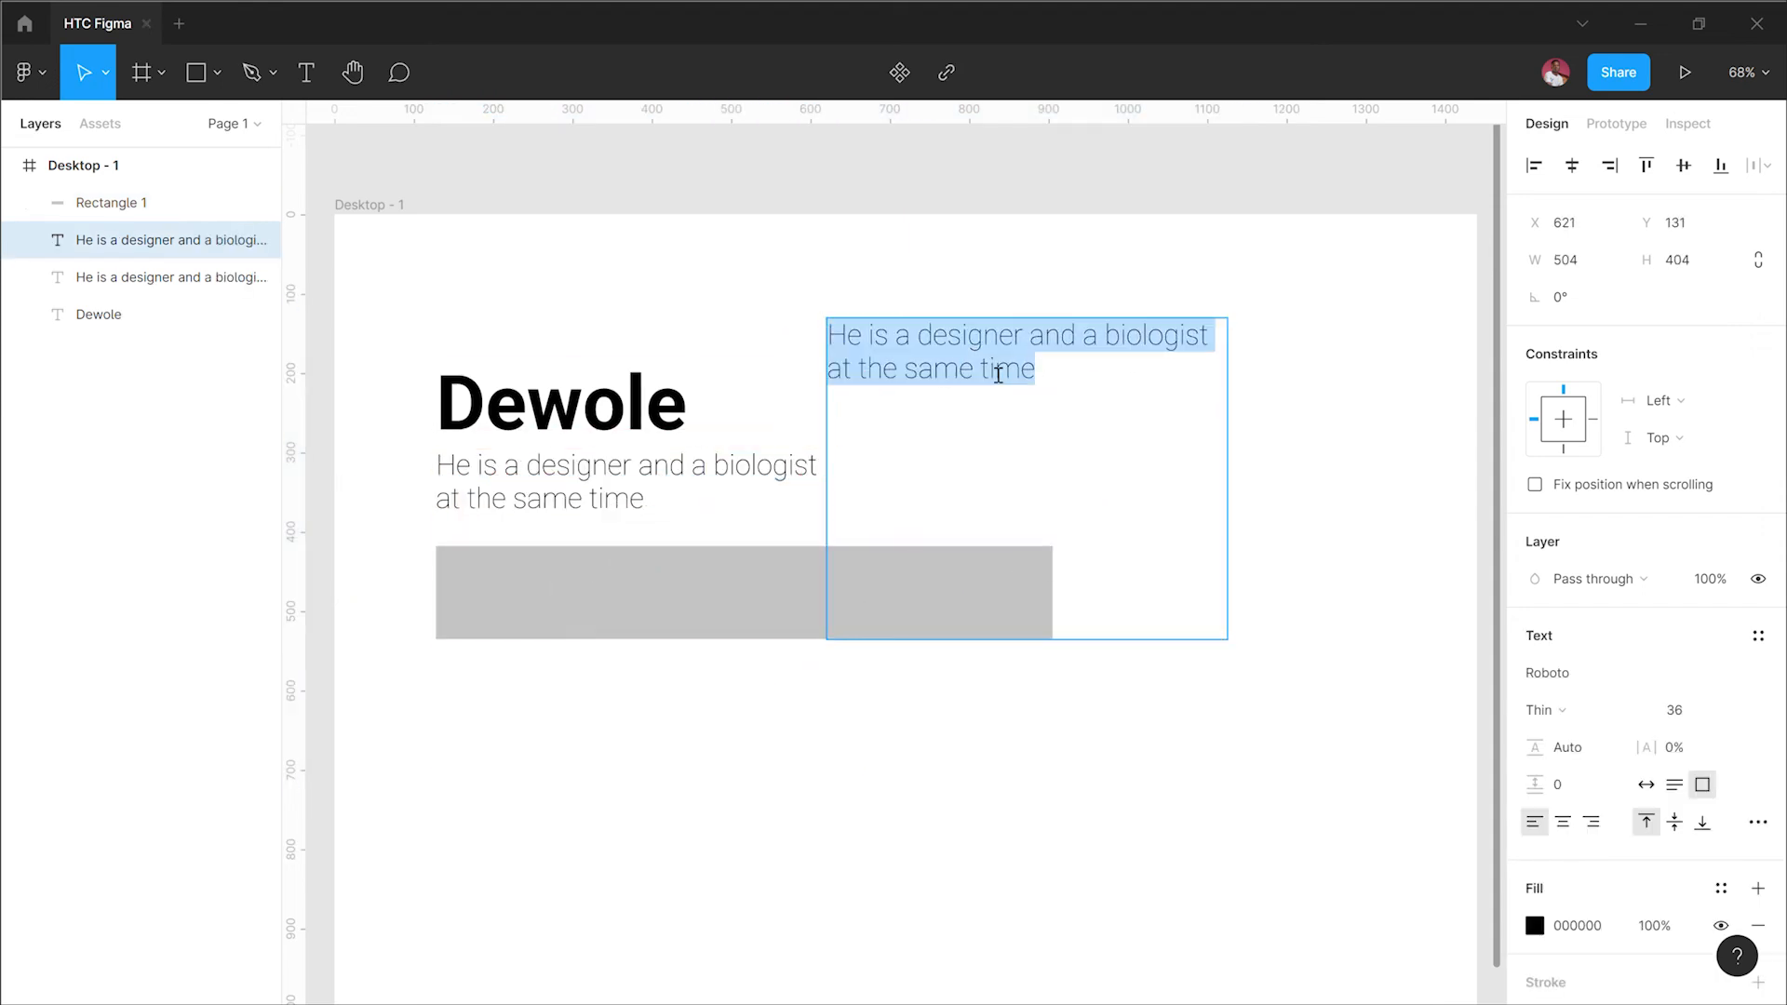
key("BackSpace")
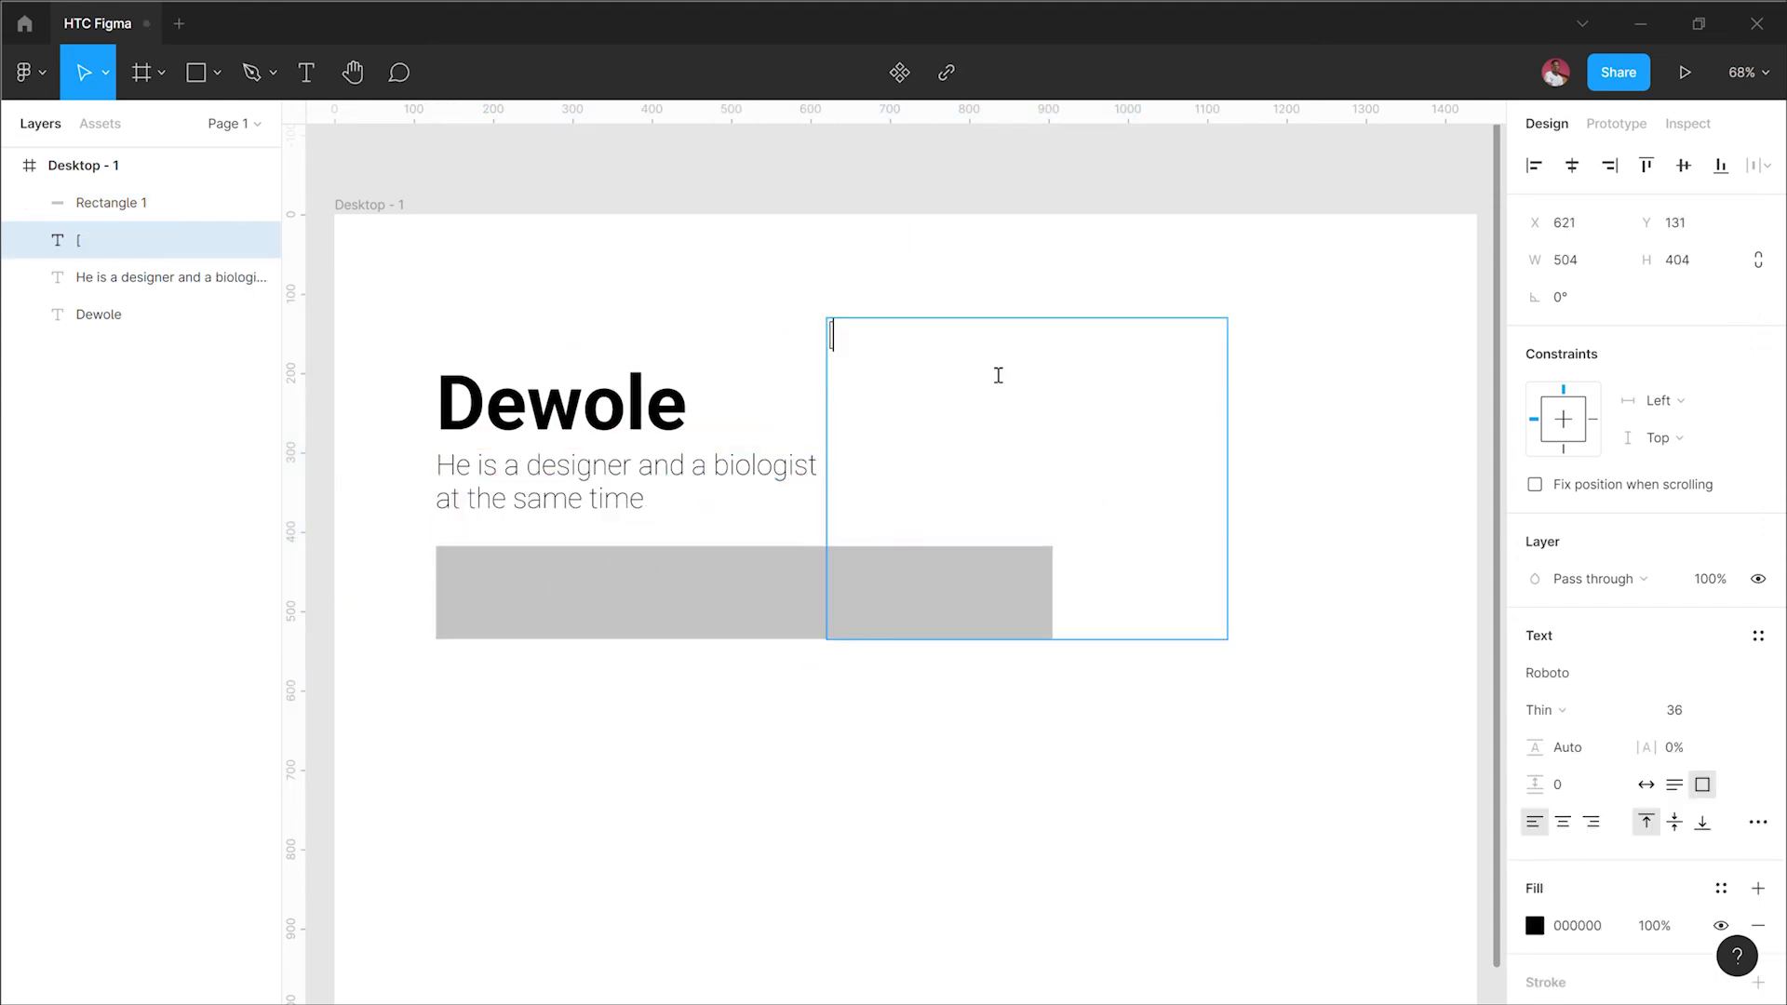
type("[]")
key("Escape")
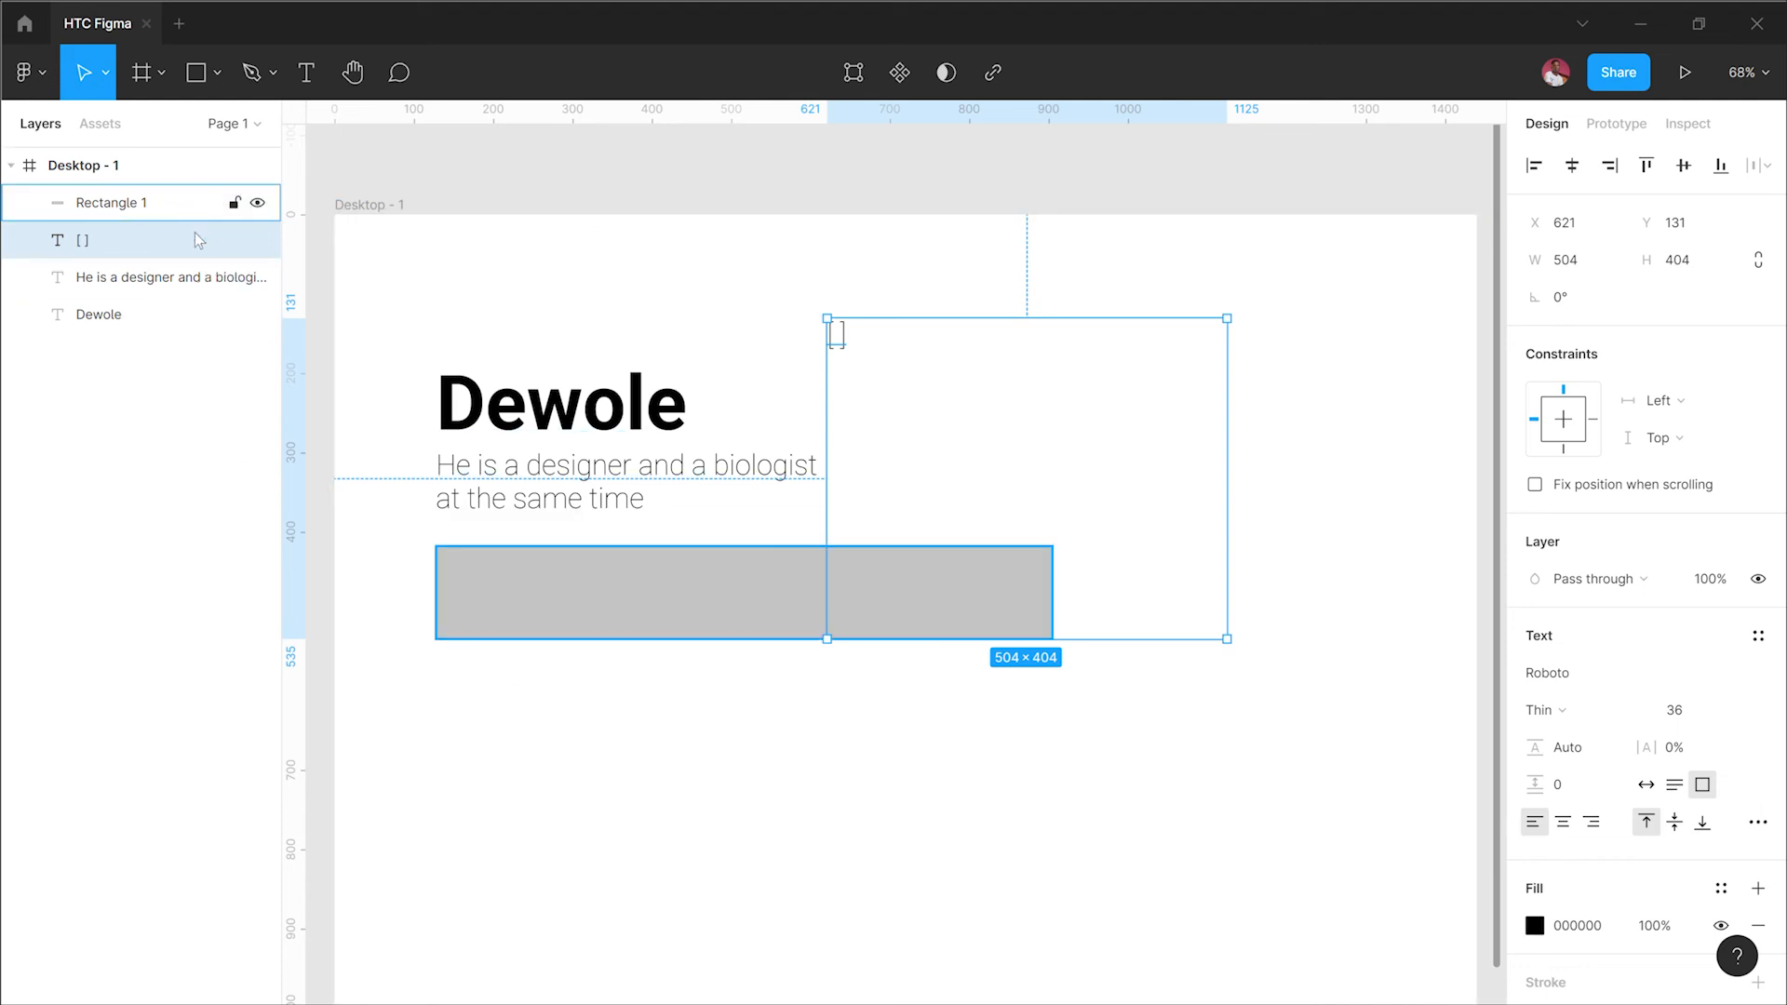
left_click(198, 203)
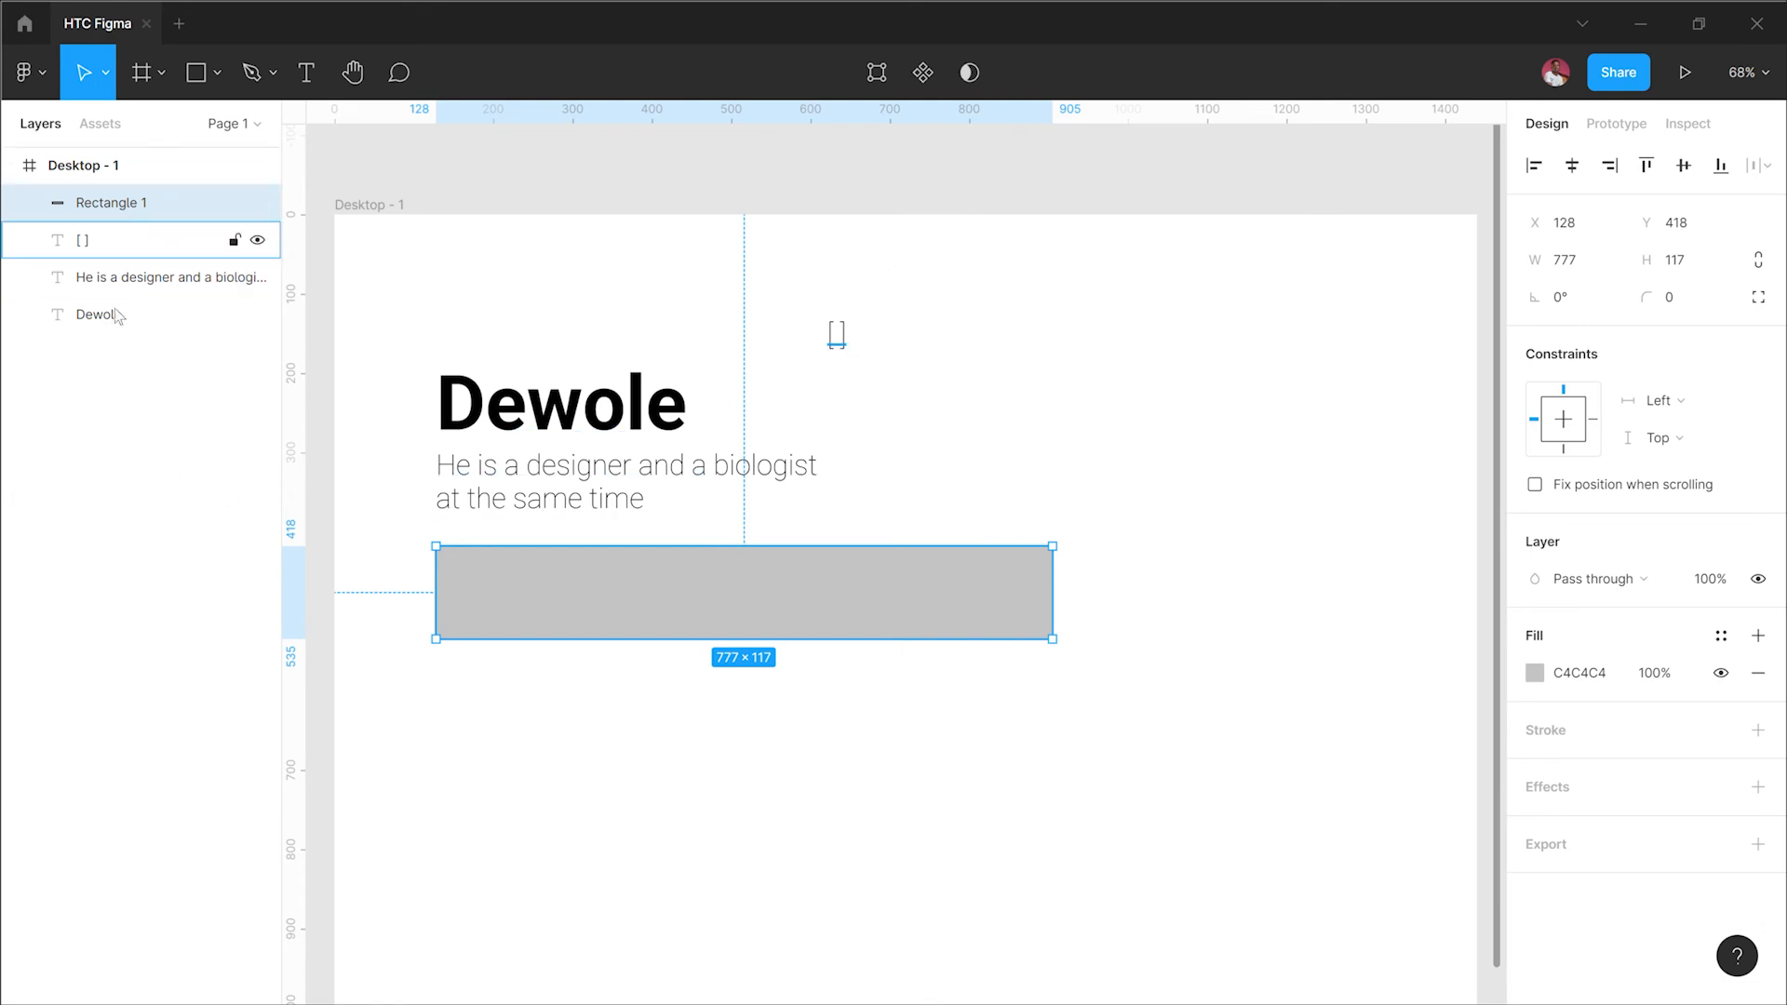
left_click(153, 243)
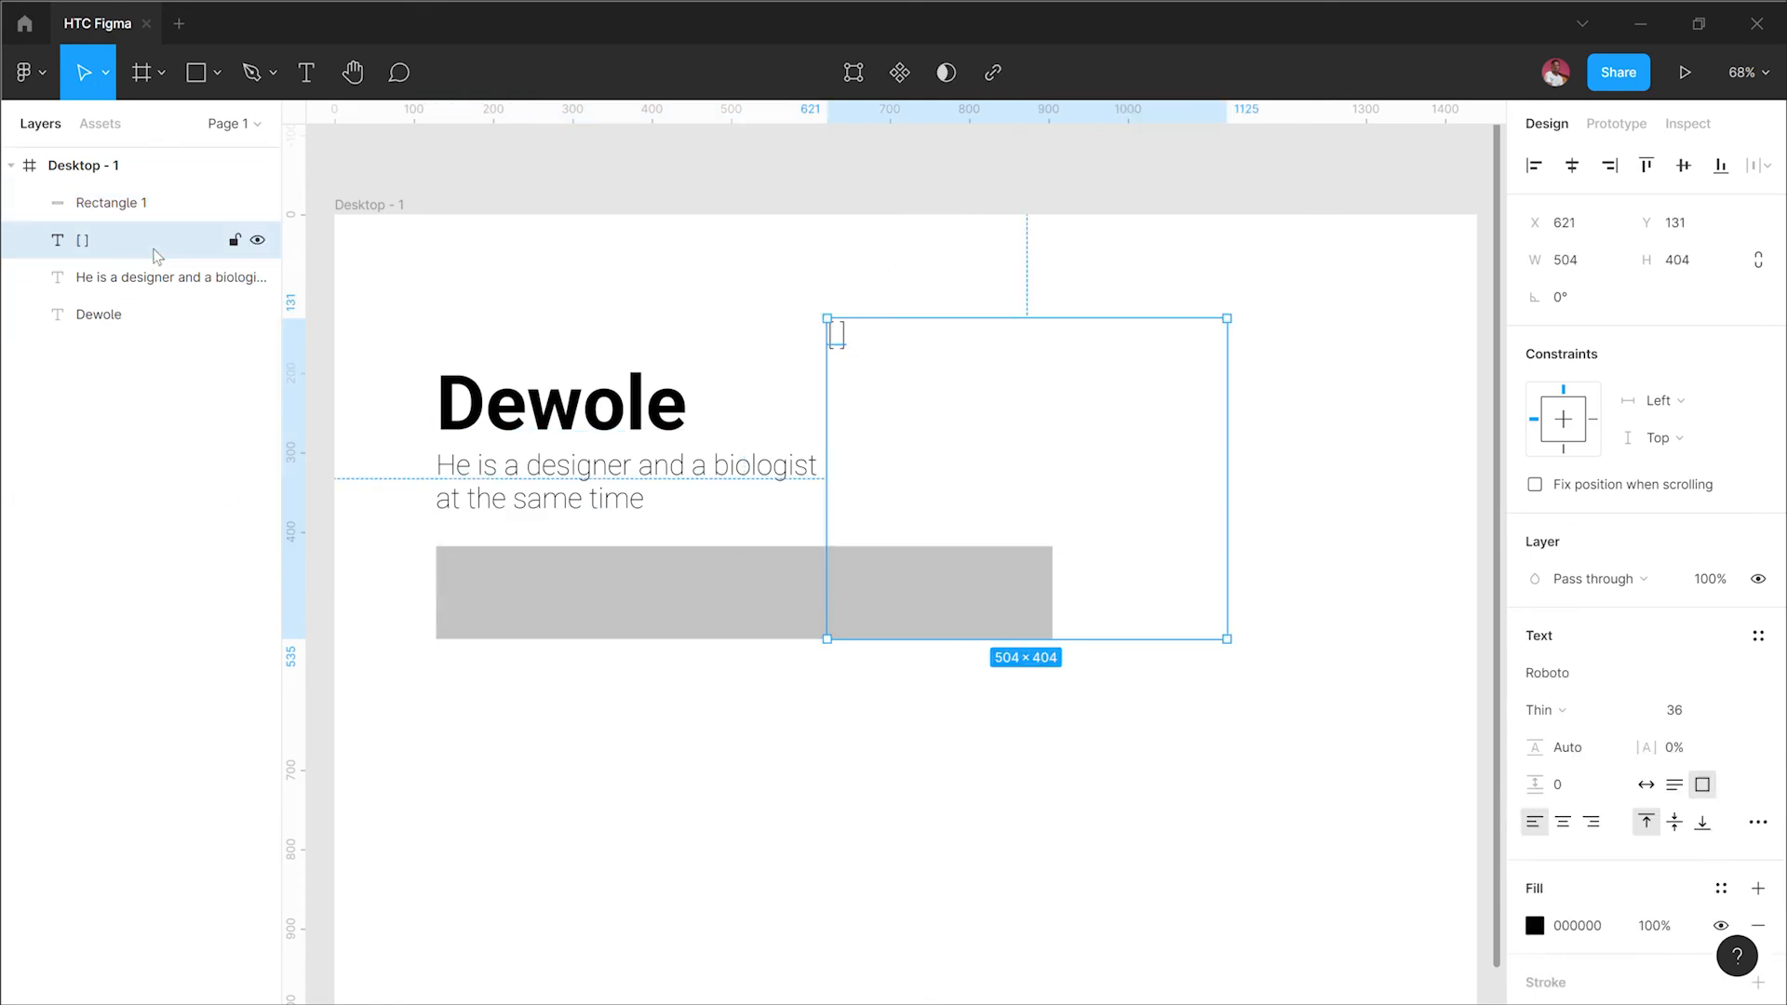
key("Delete")
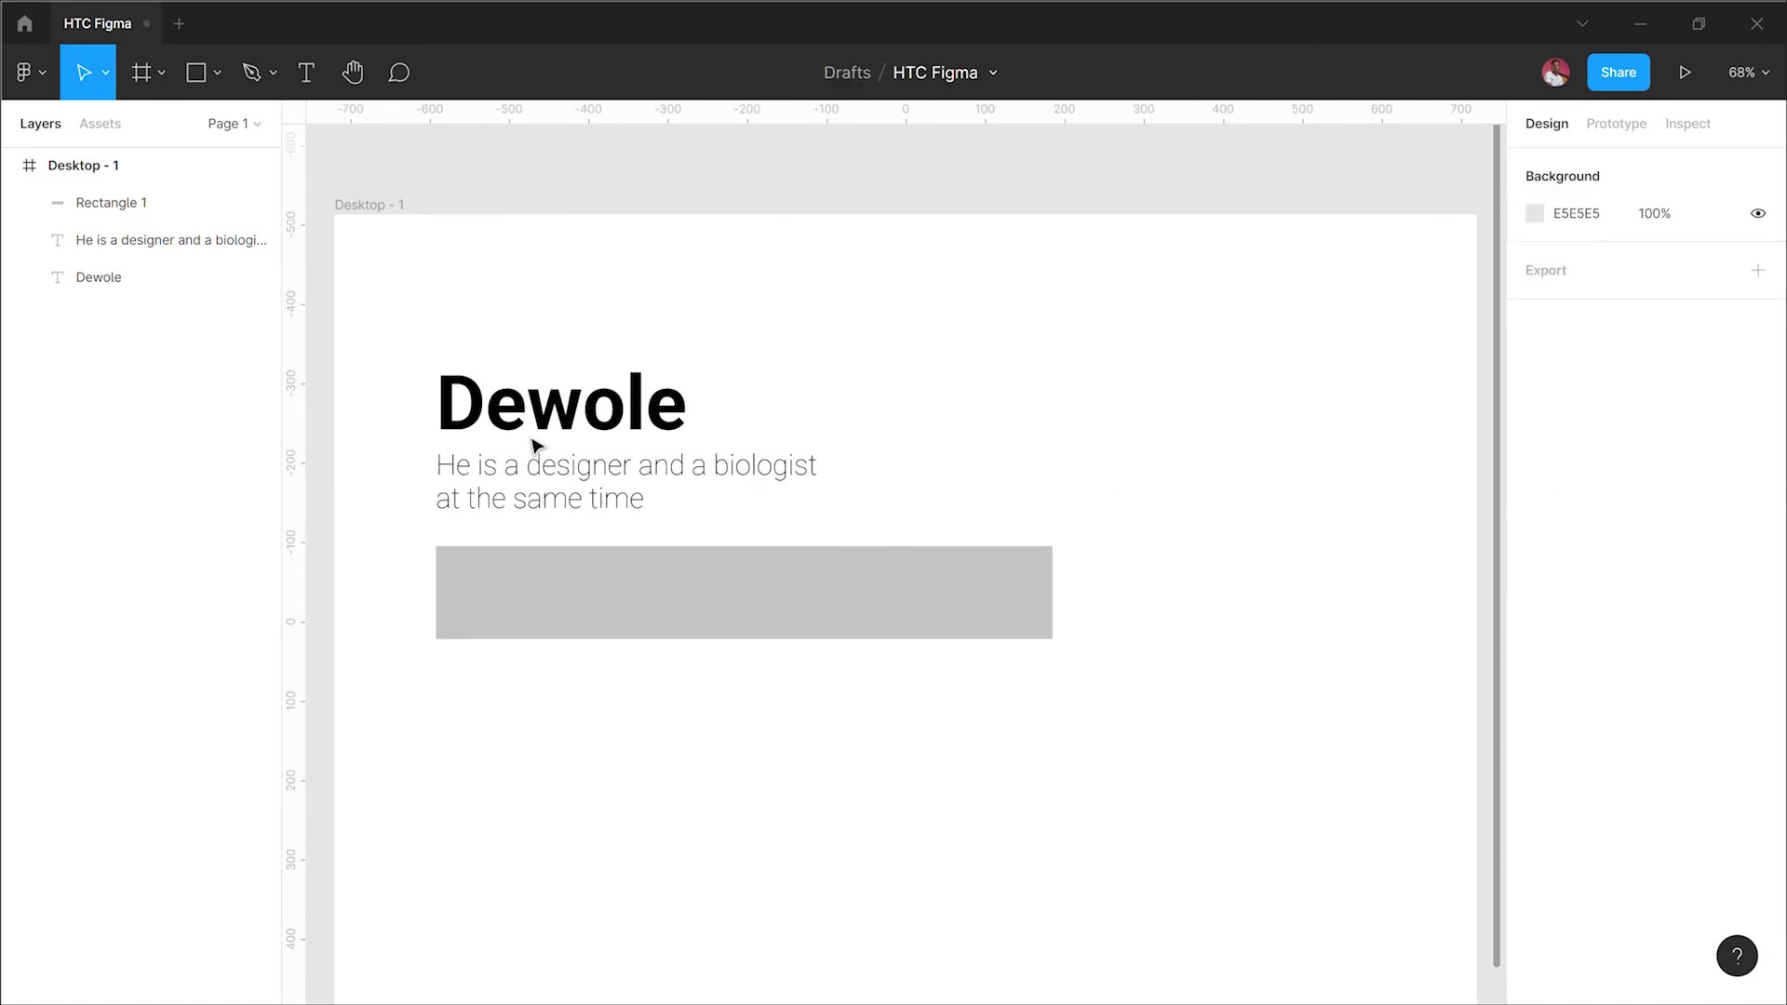
Step: Bring the Dewole heading to the front so it is topmost in the layer order
left_click(570, 418)
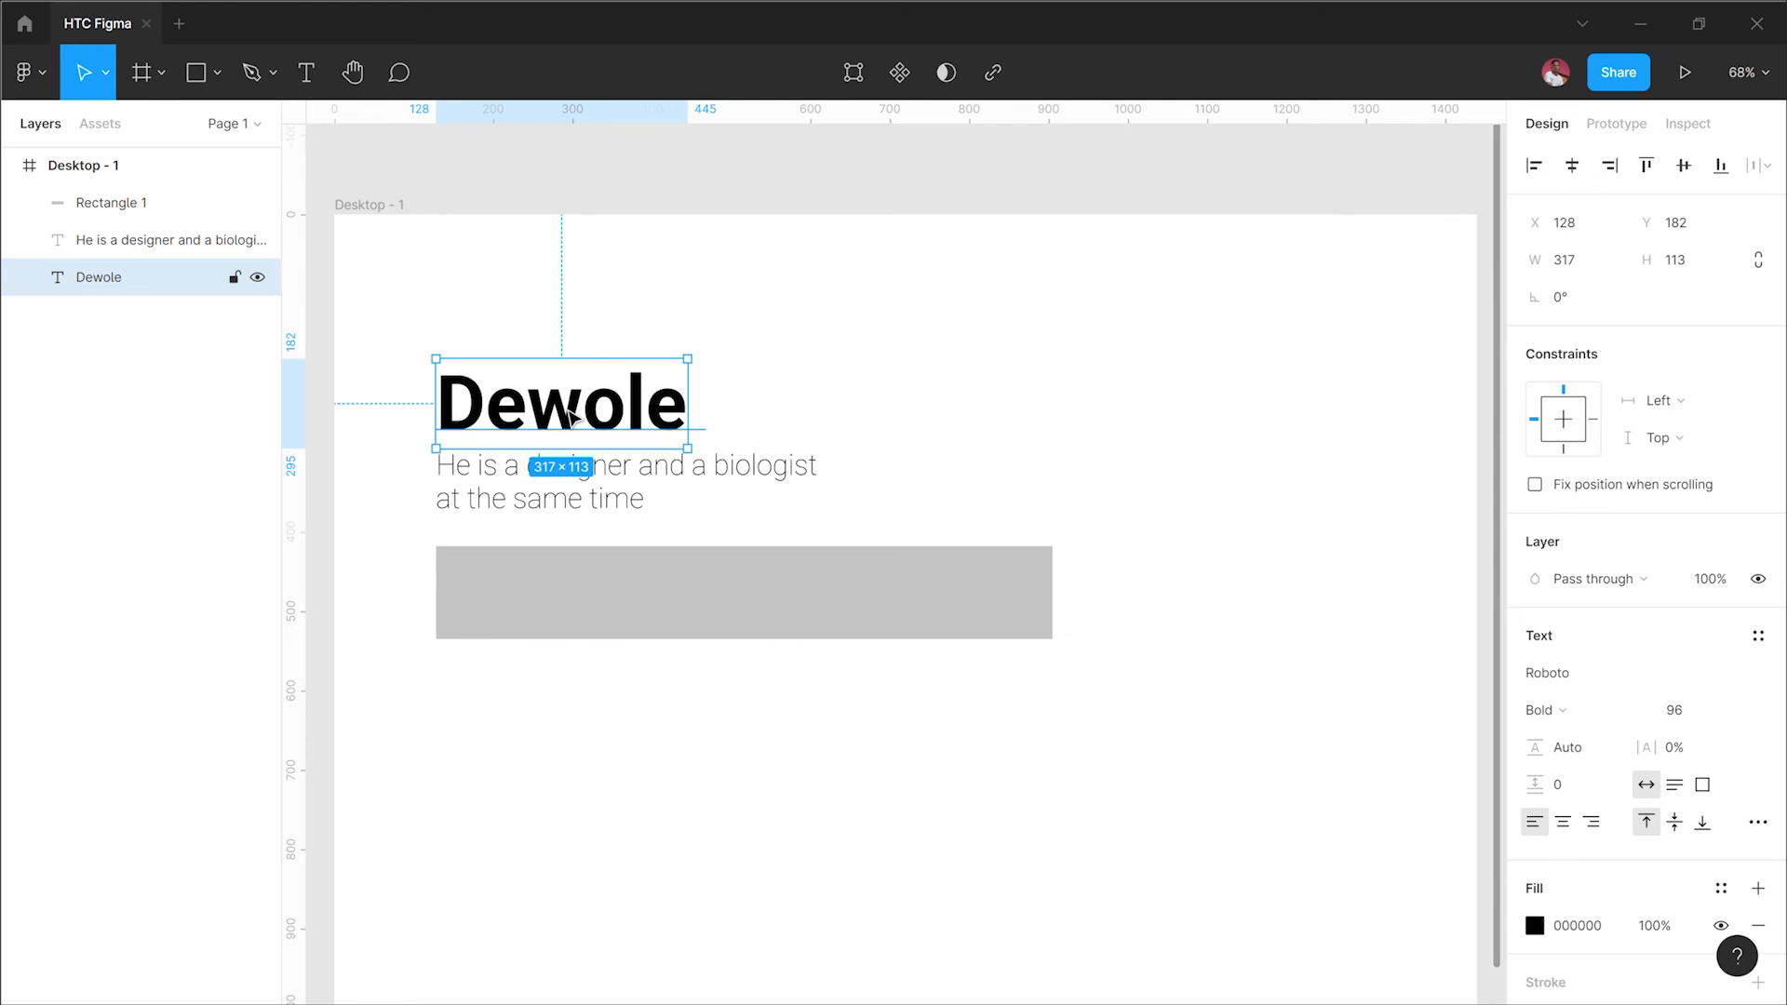
key("ctrl+]")
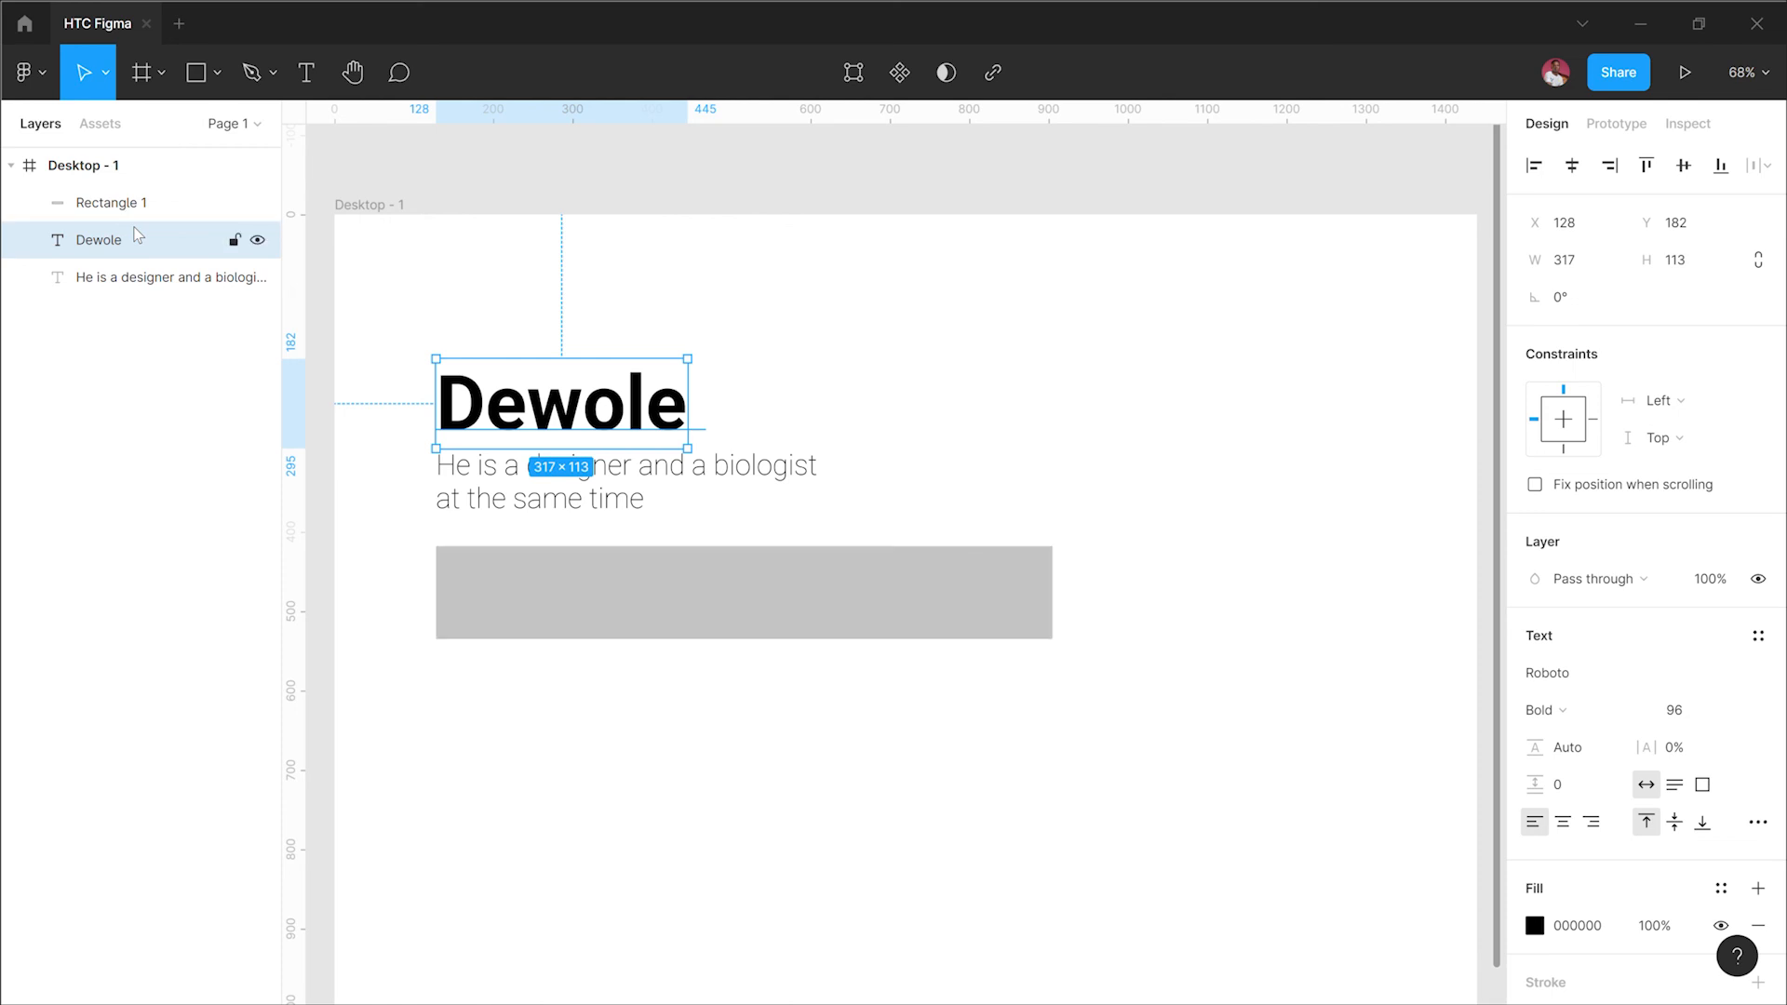
key("ctrl+]")
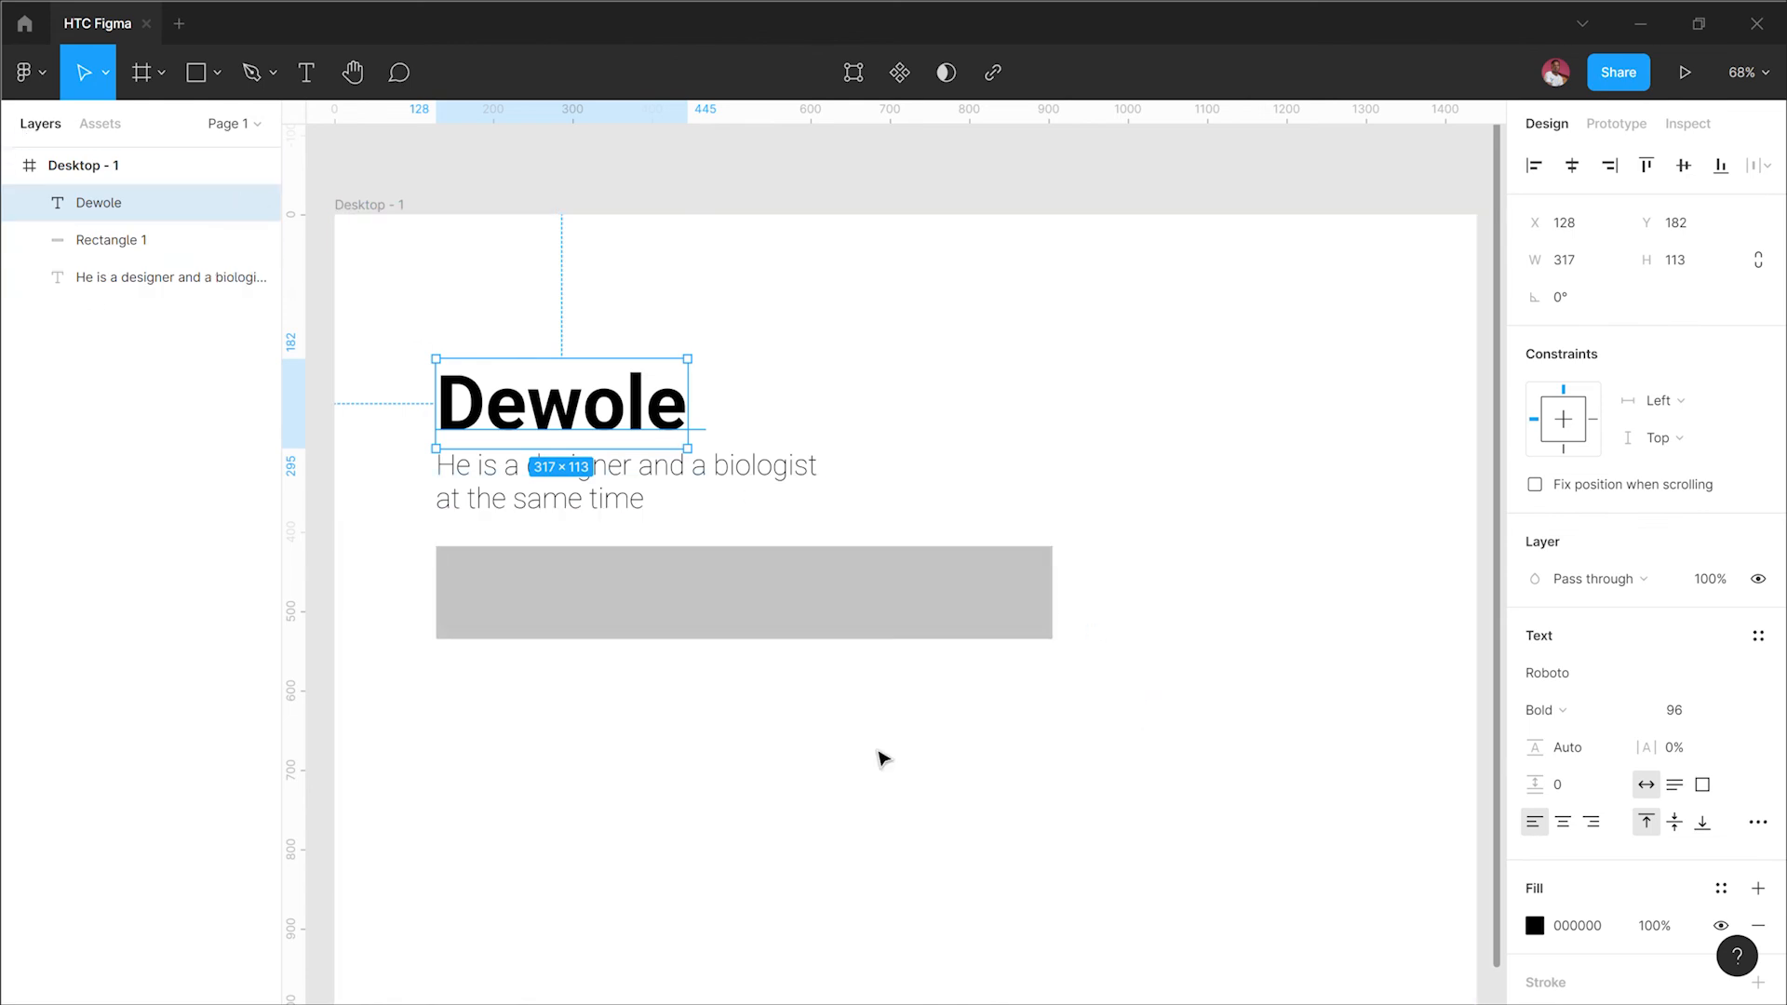
Step: Move the rectangle and the paragraph text to the right, out of line with the heading
left_click_drag(667, 610, 1036, 606)
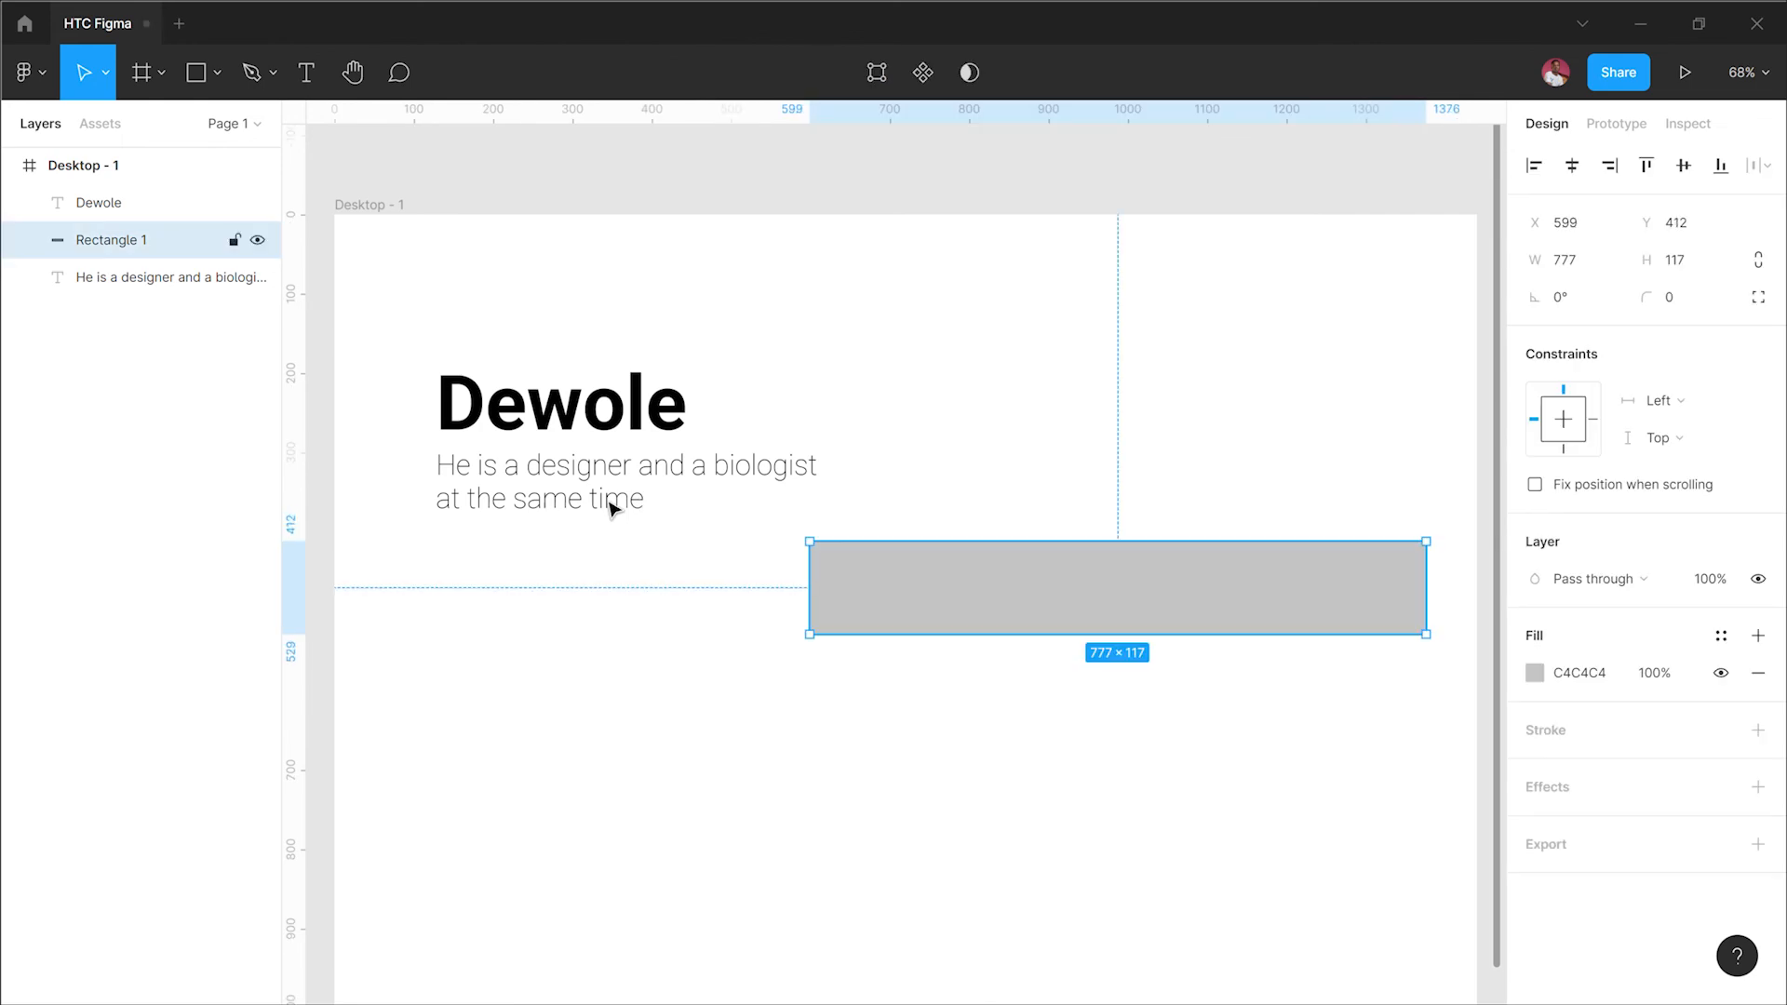
left_click_drag(612, 507, 929, 474)
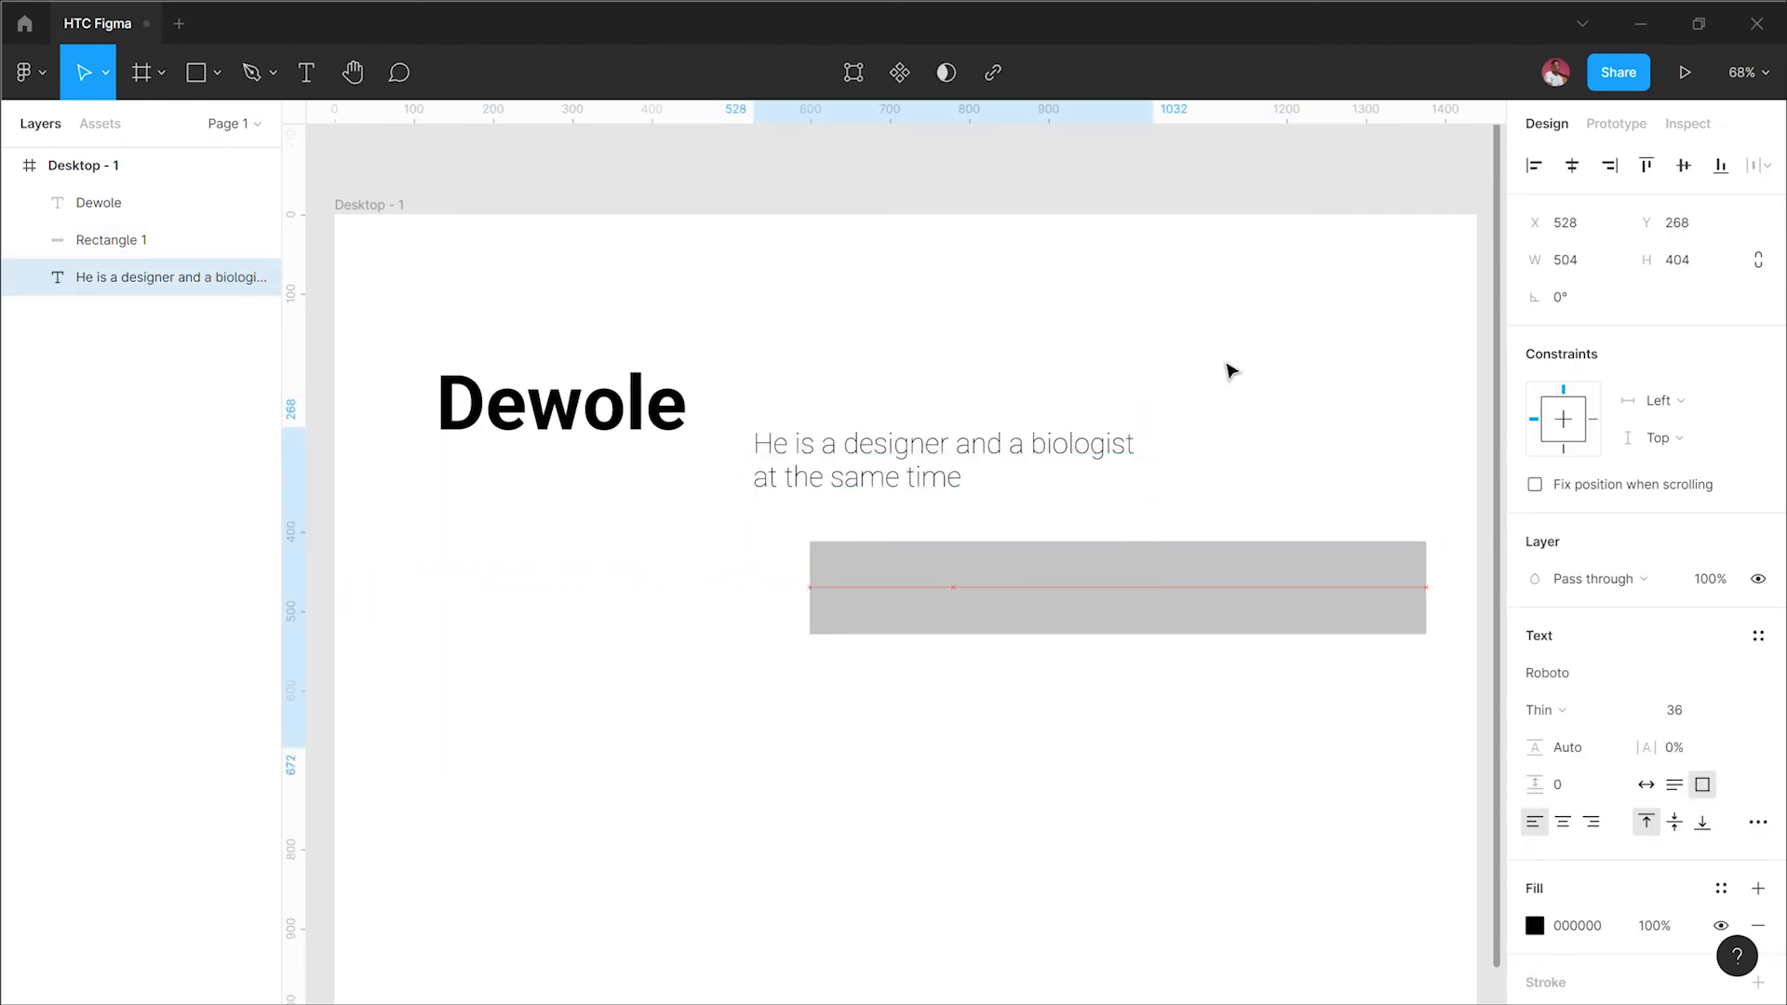
left_click(904, 475)
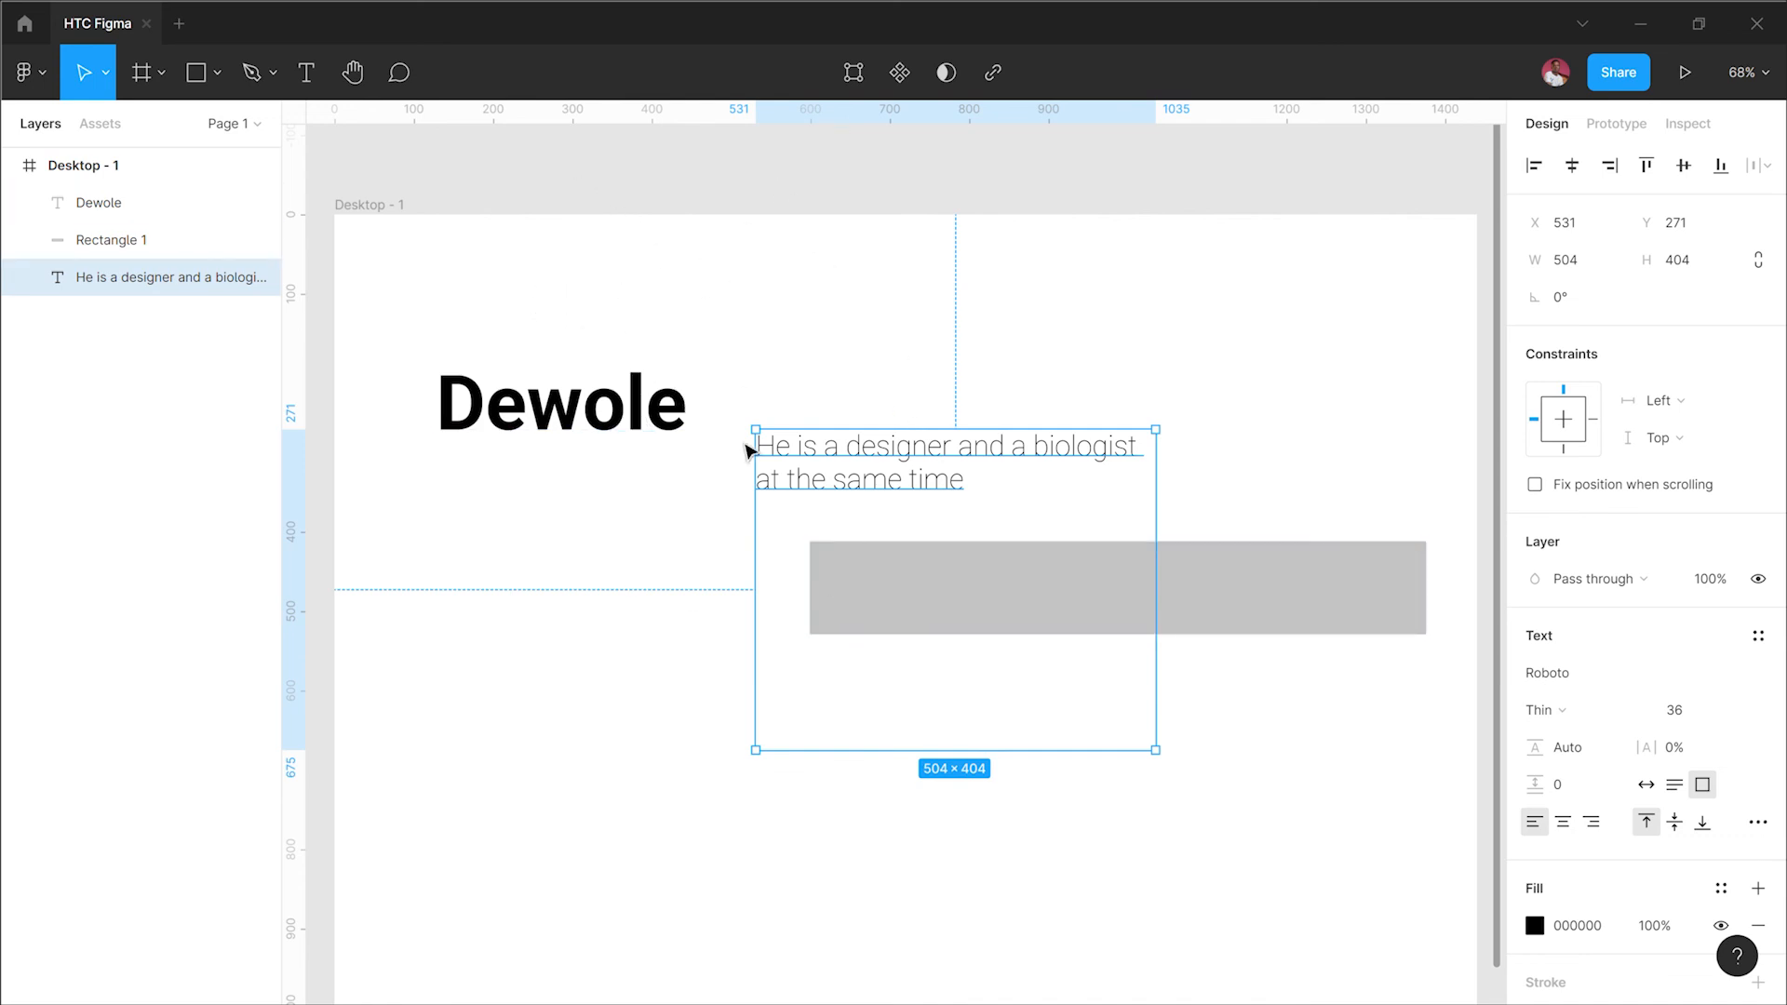
Step: Select the heading, paragraph text and rectangle together and align them to the left
left_click_drag(446, 266, 1177, 742)
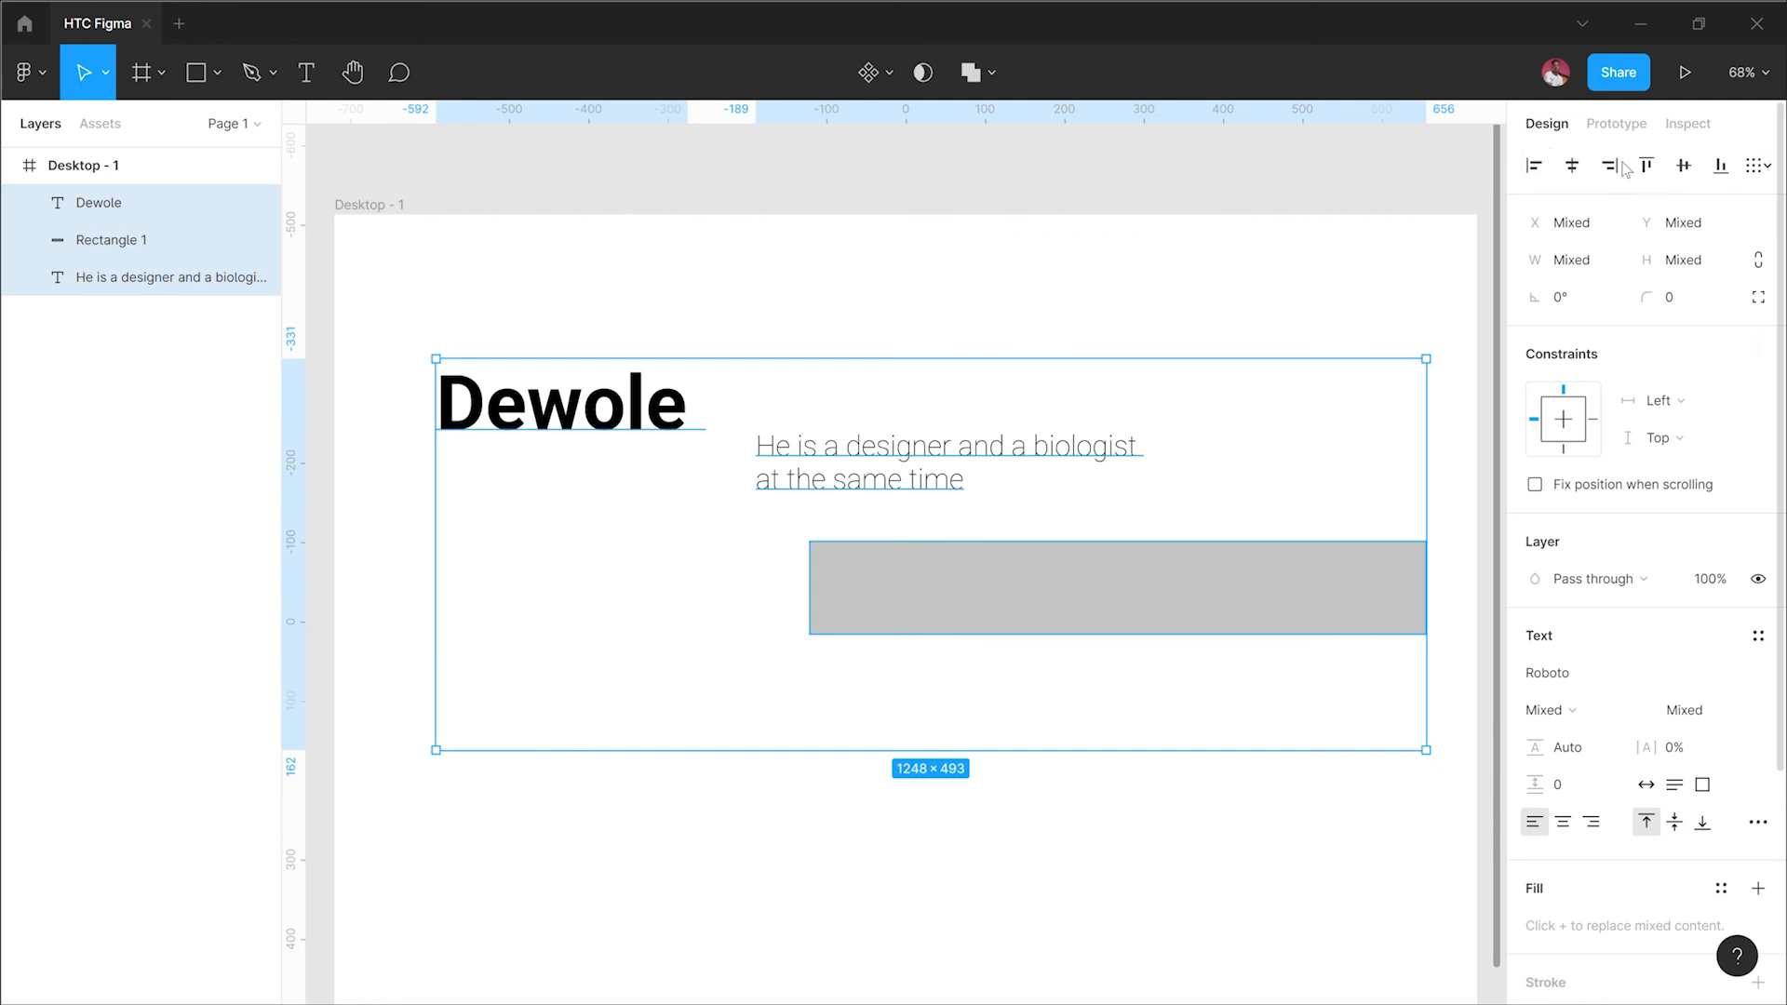
left_click(1539, 176)
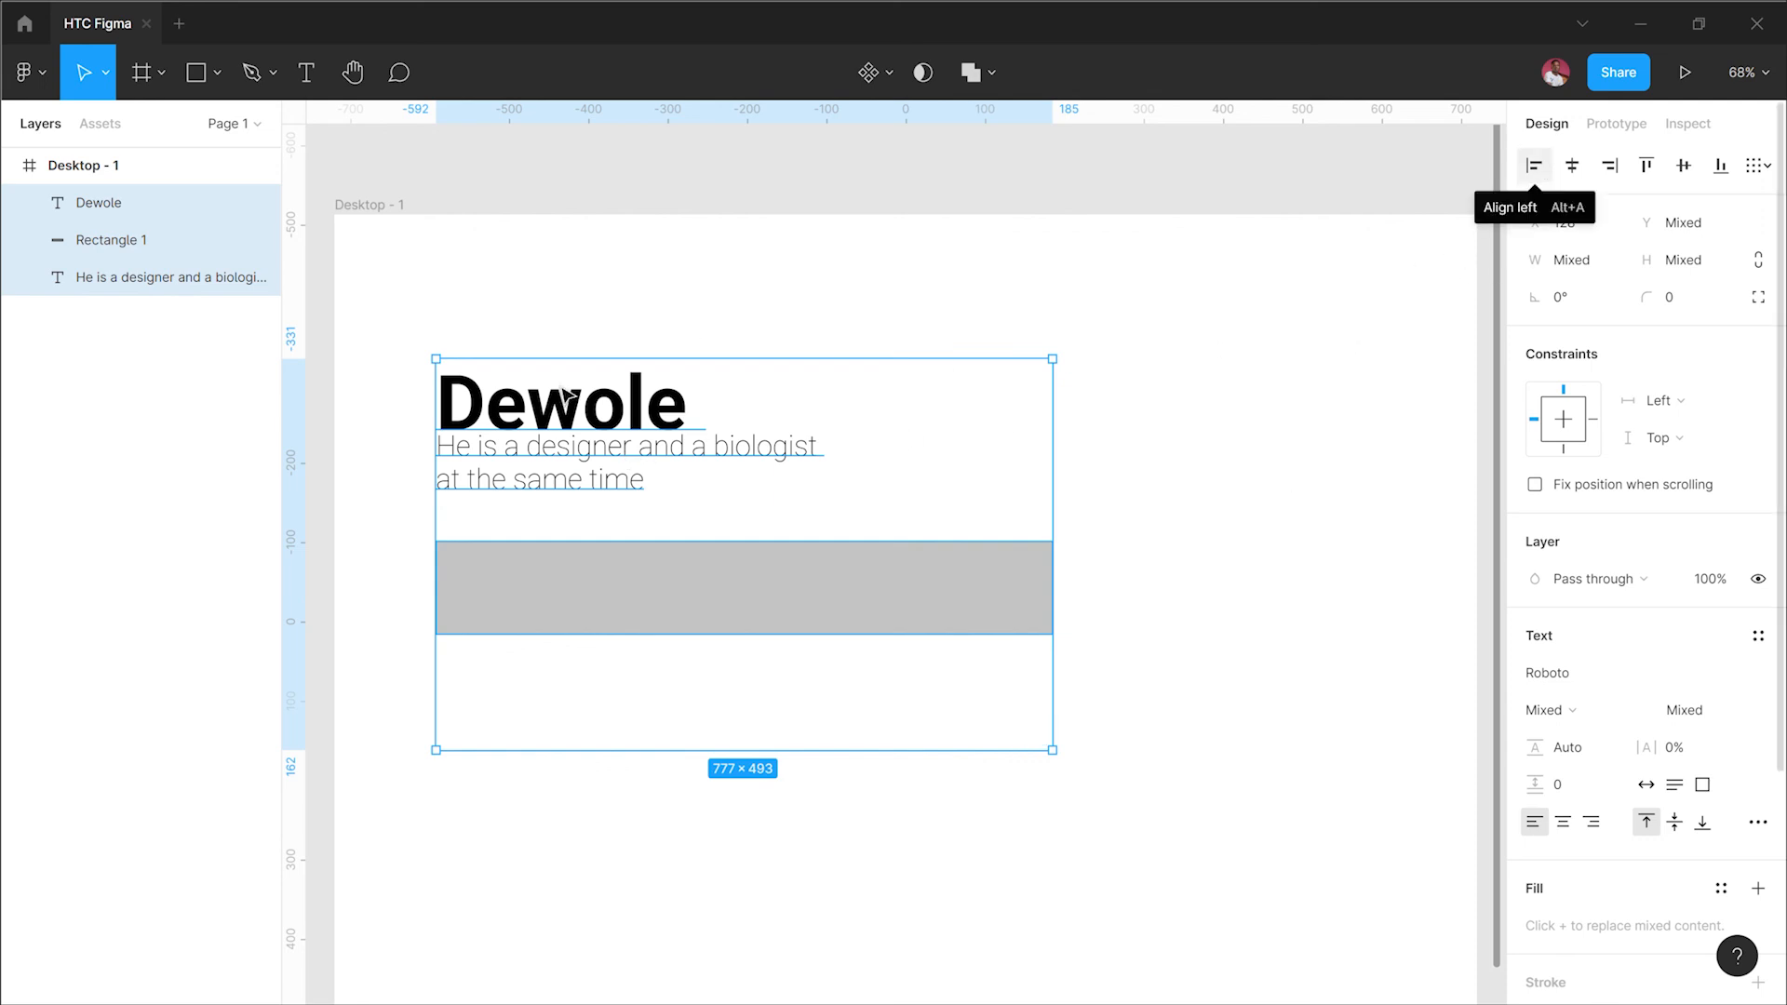
key("ctrl+z")
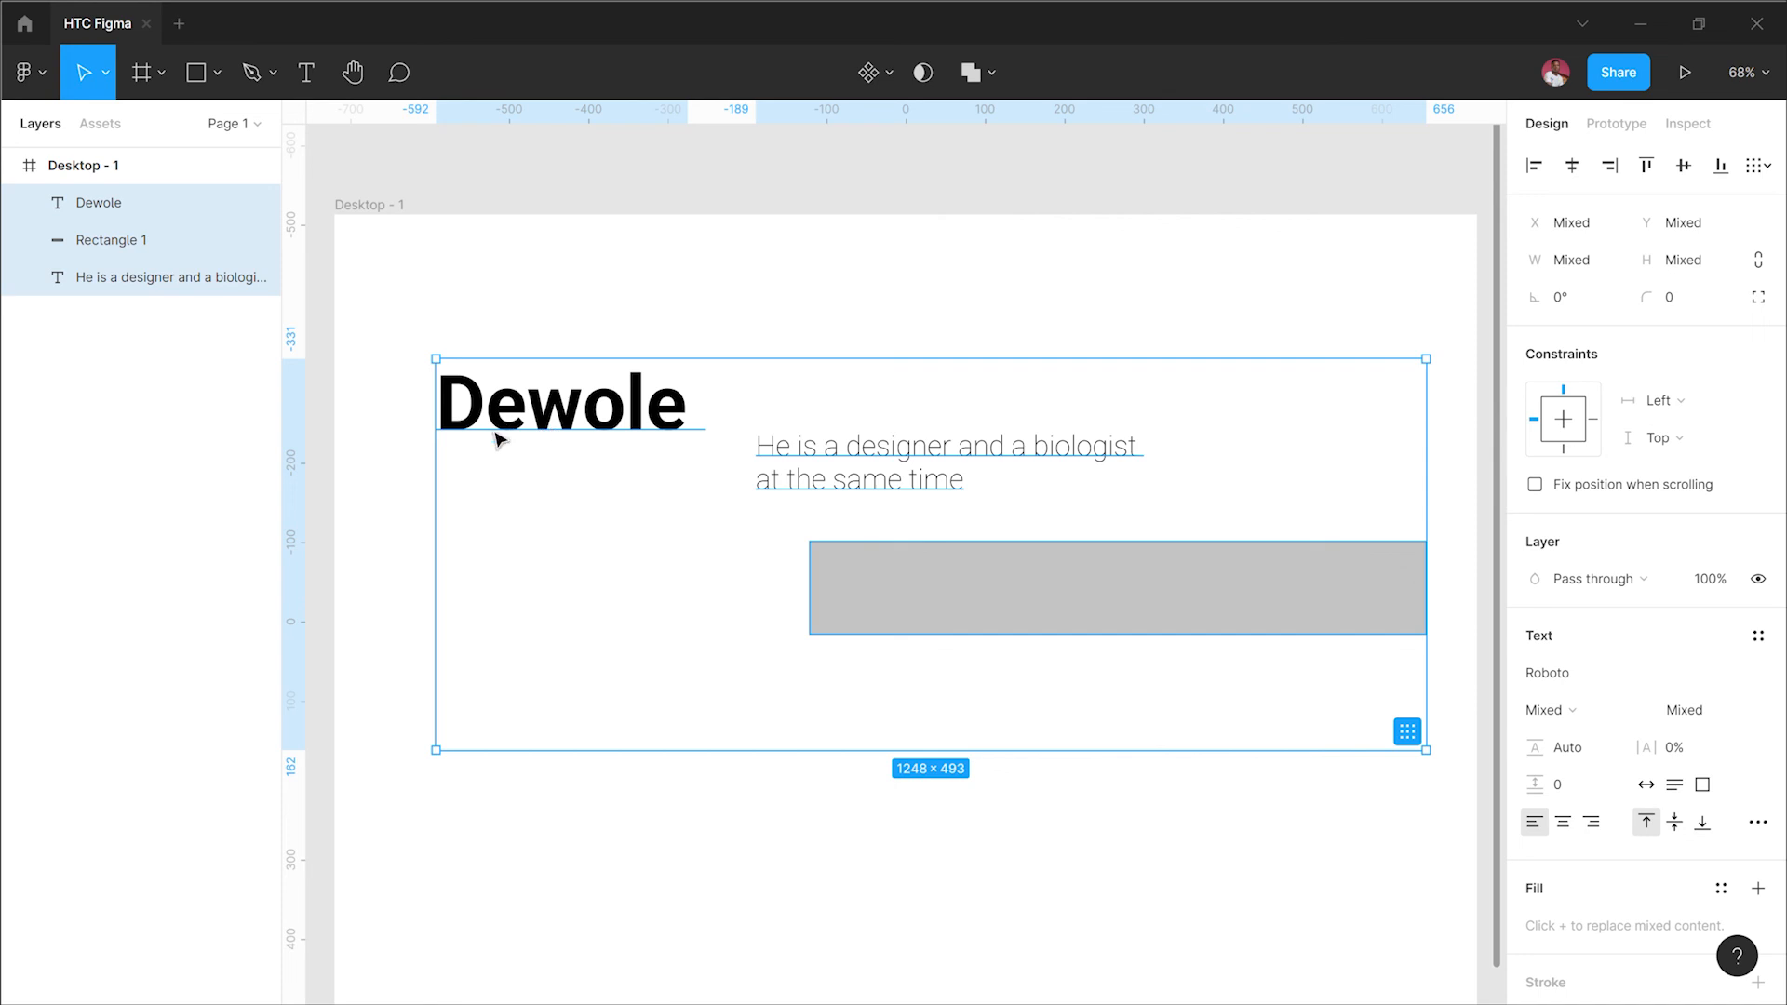
left_click(1533, 167)
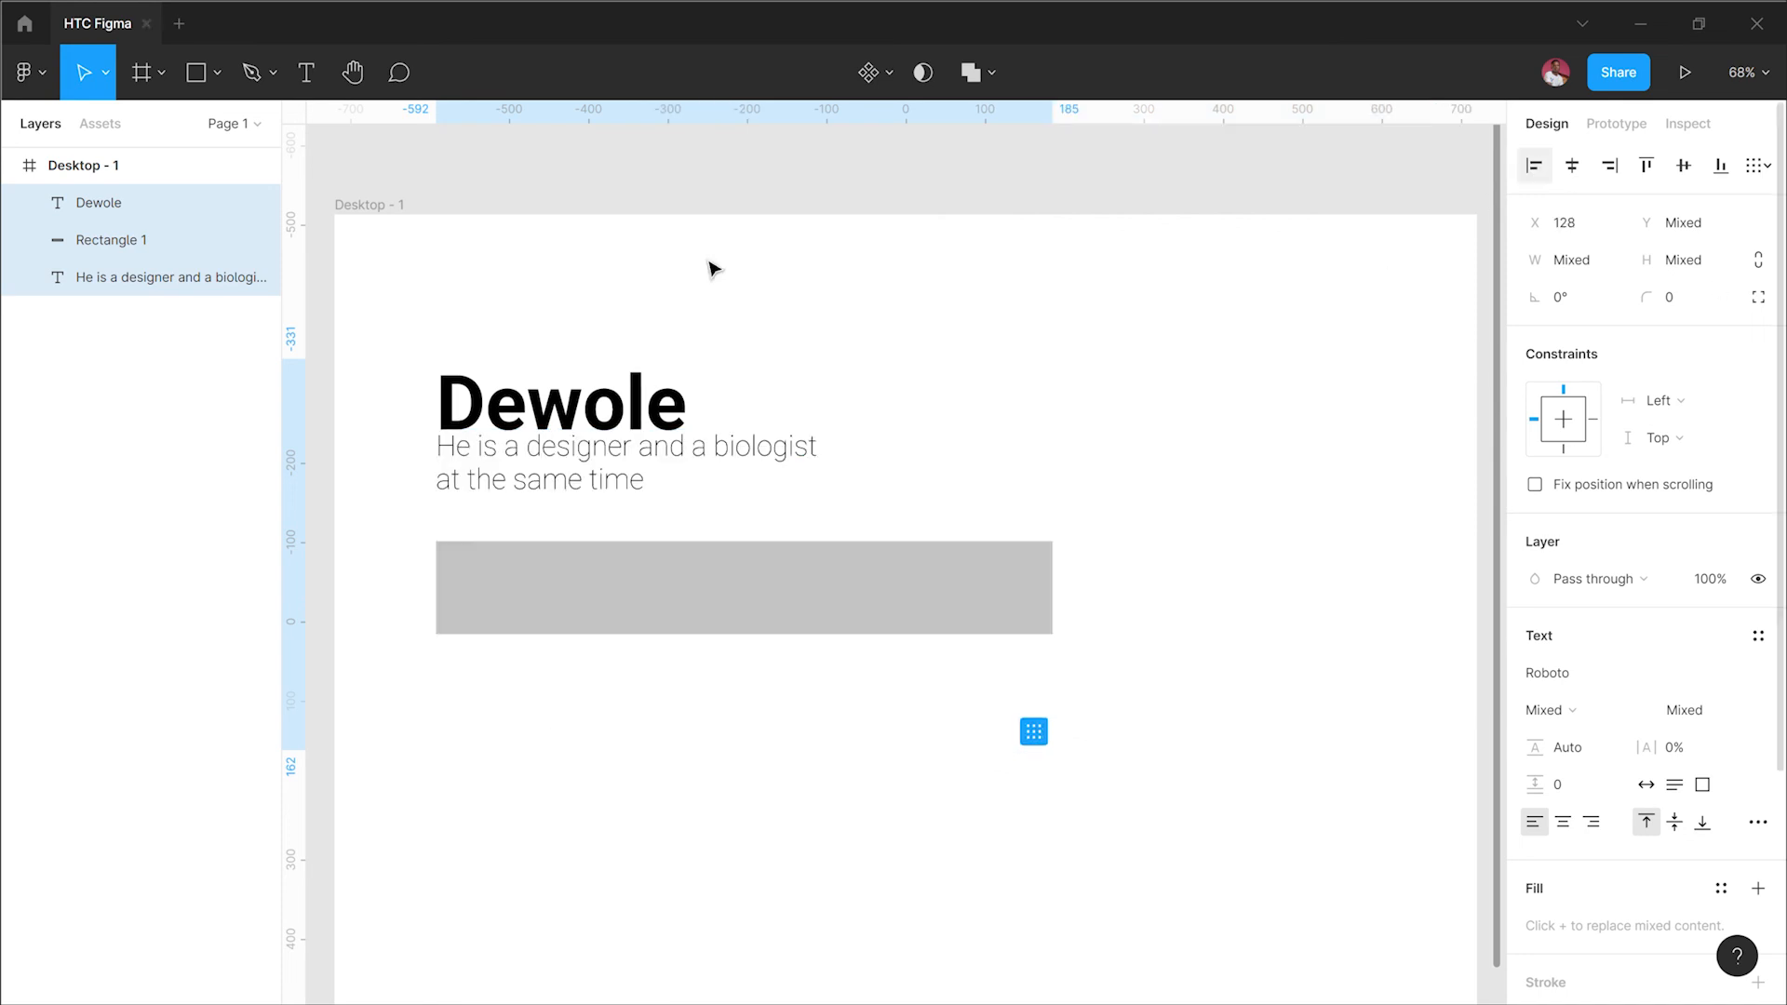
left_click(917, 280)
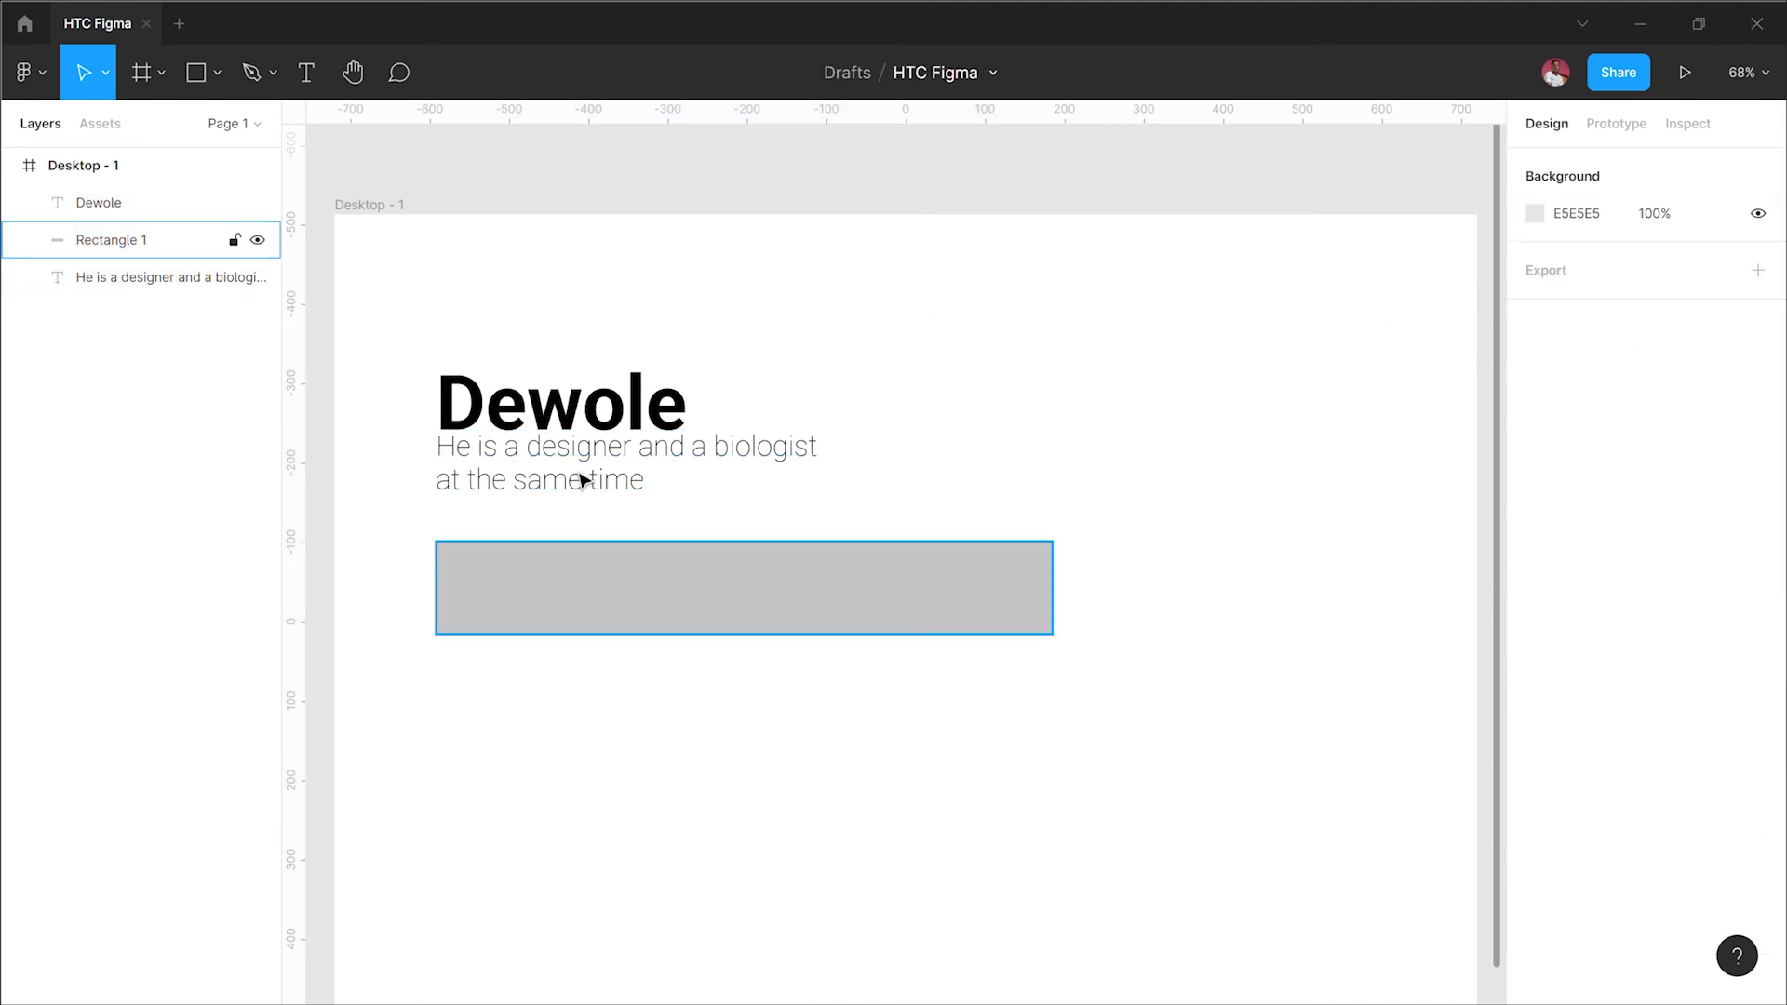
Step: Move the paragraph text down to about Y 310, just above the rectangle
left_click_drag(579, 485, 633, 510)
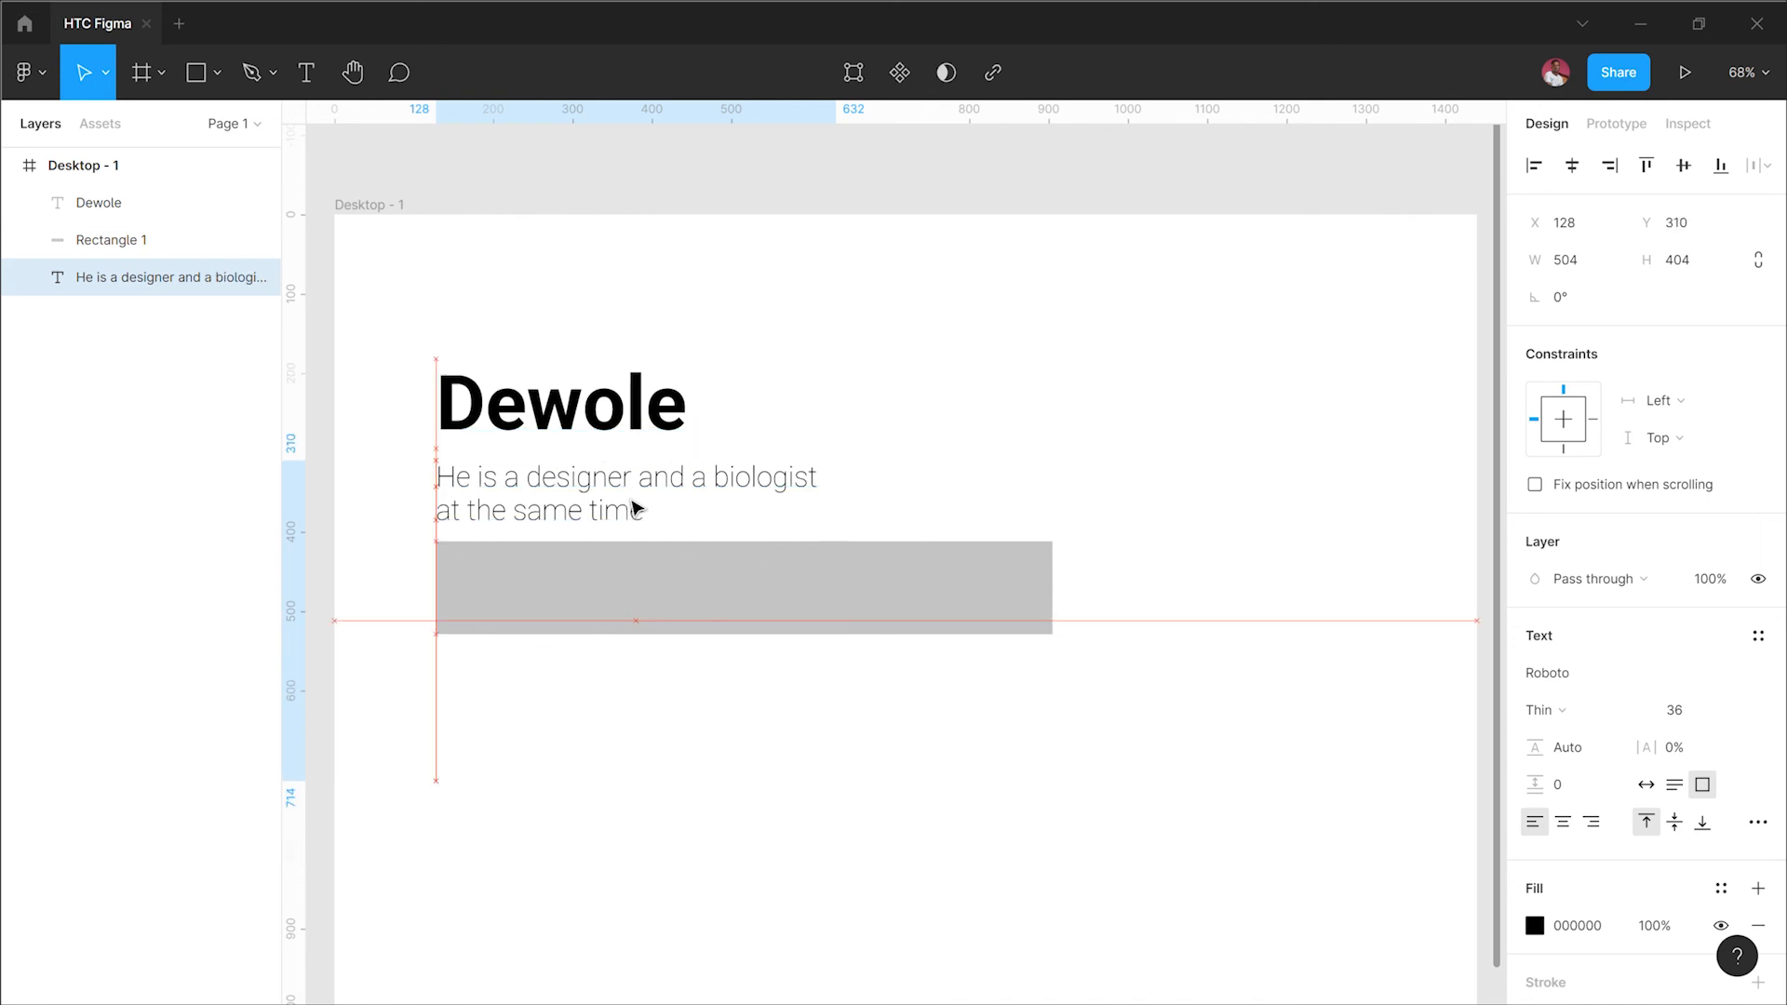
left_click(822, 210)
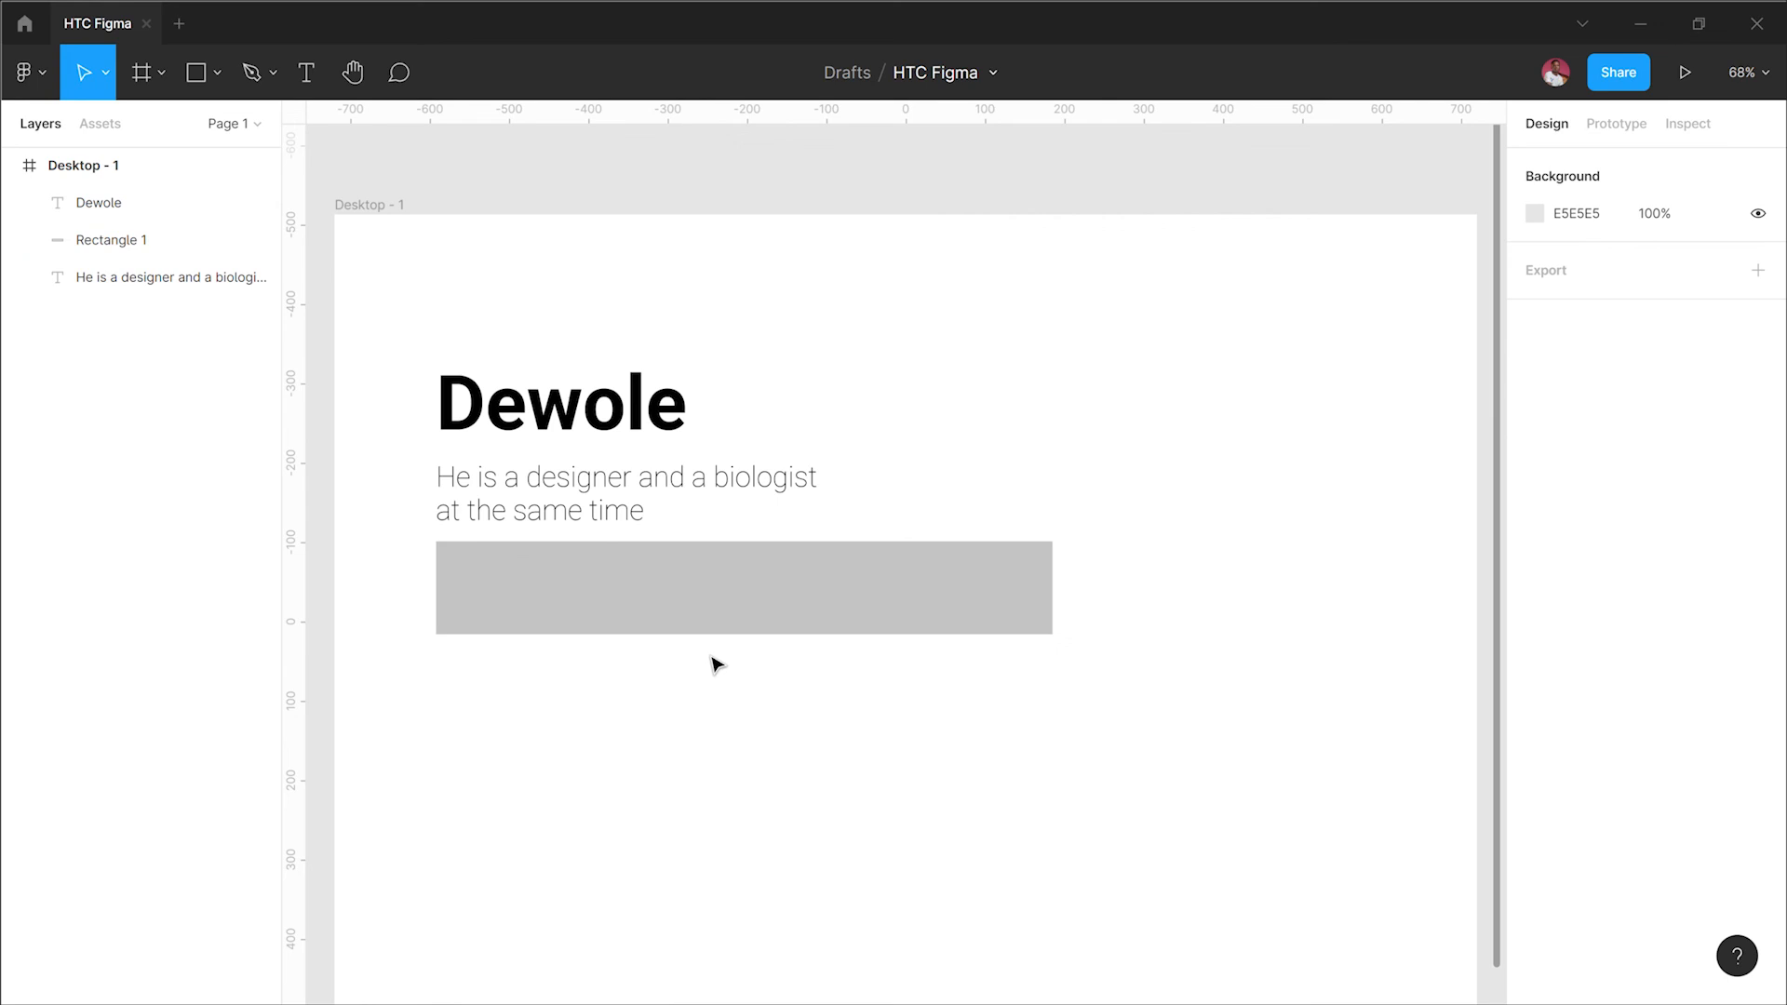
Step: Nudge the rectangle's X position to 131 and toggle its proportion lock
left_click(912, 619)
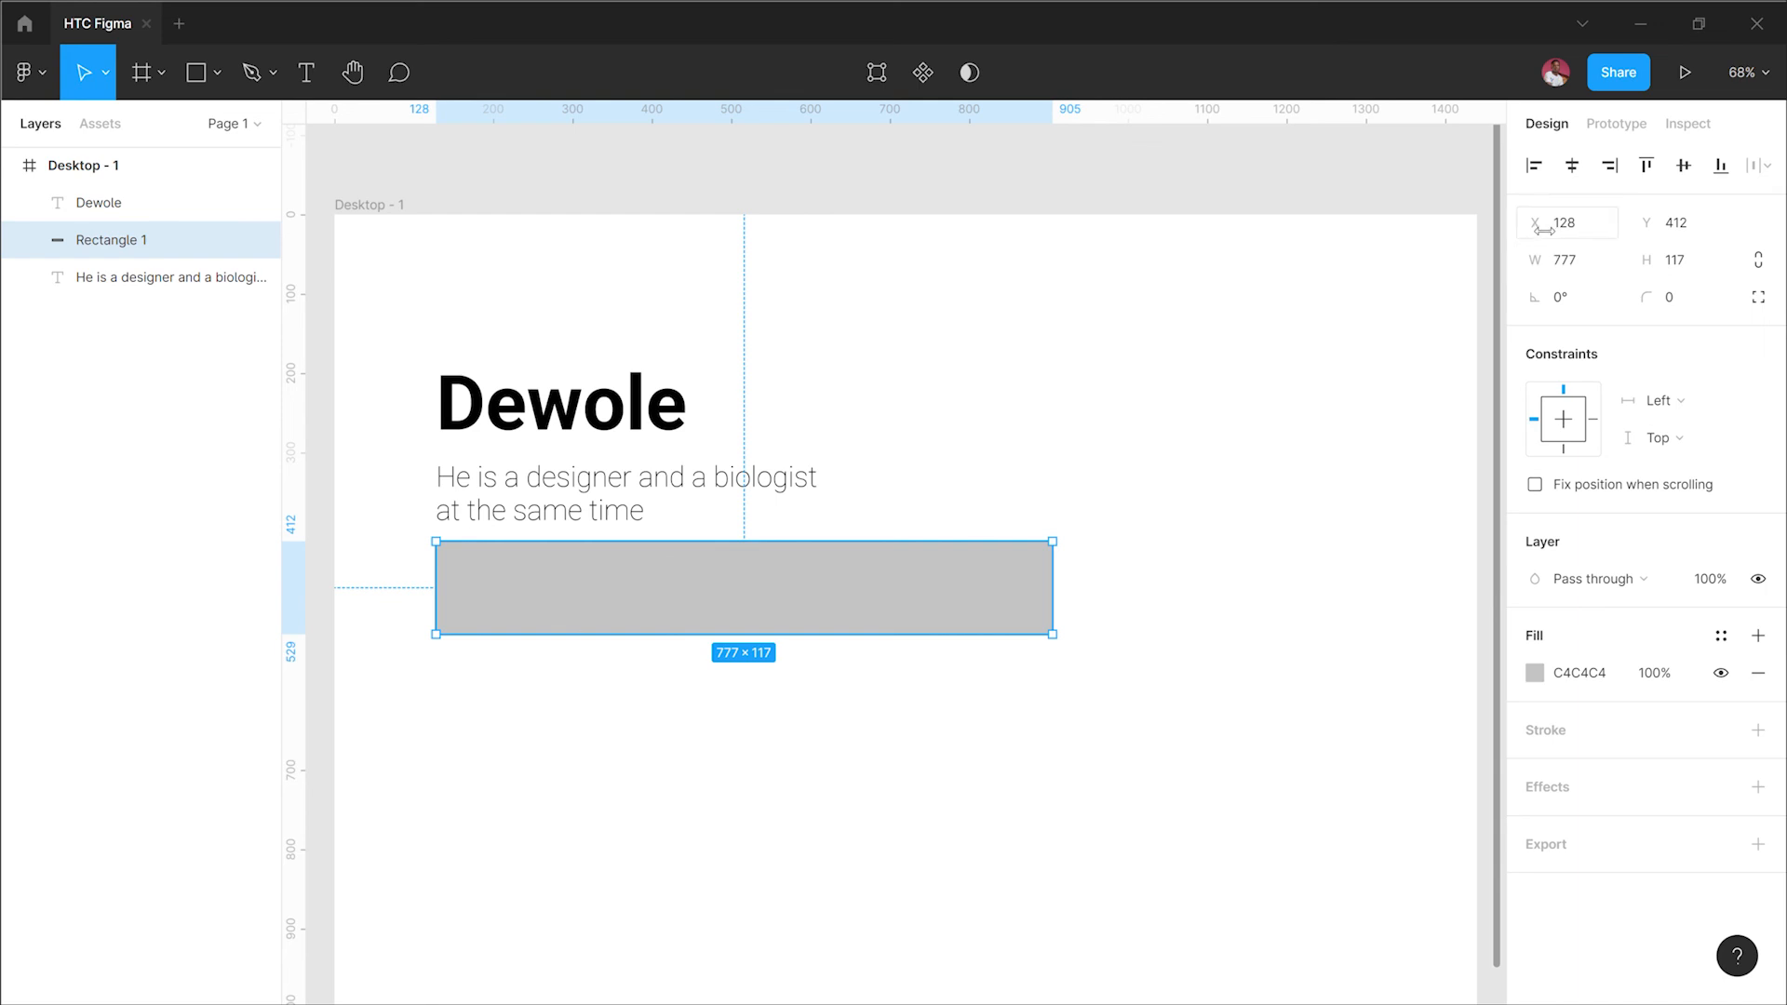
left_click_drag(1534, 227, 1578, 235)
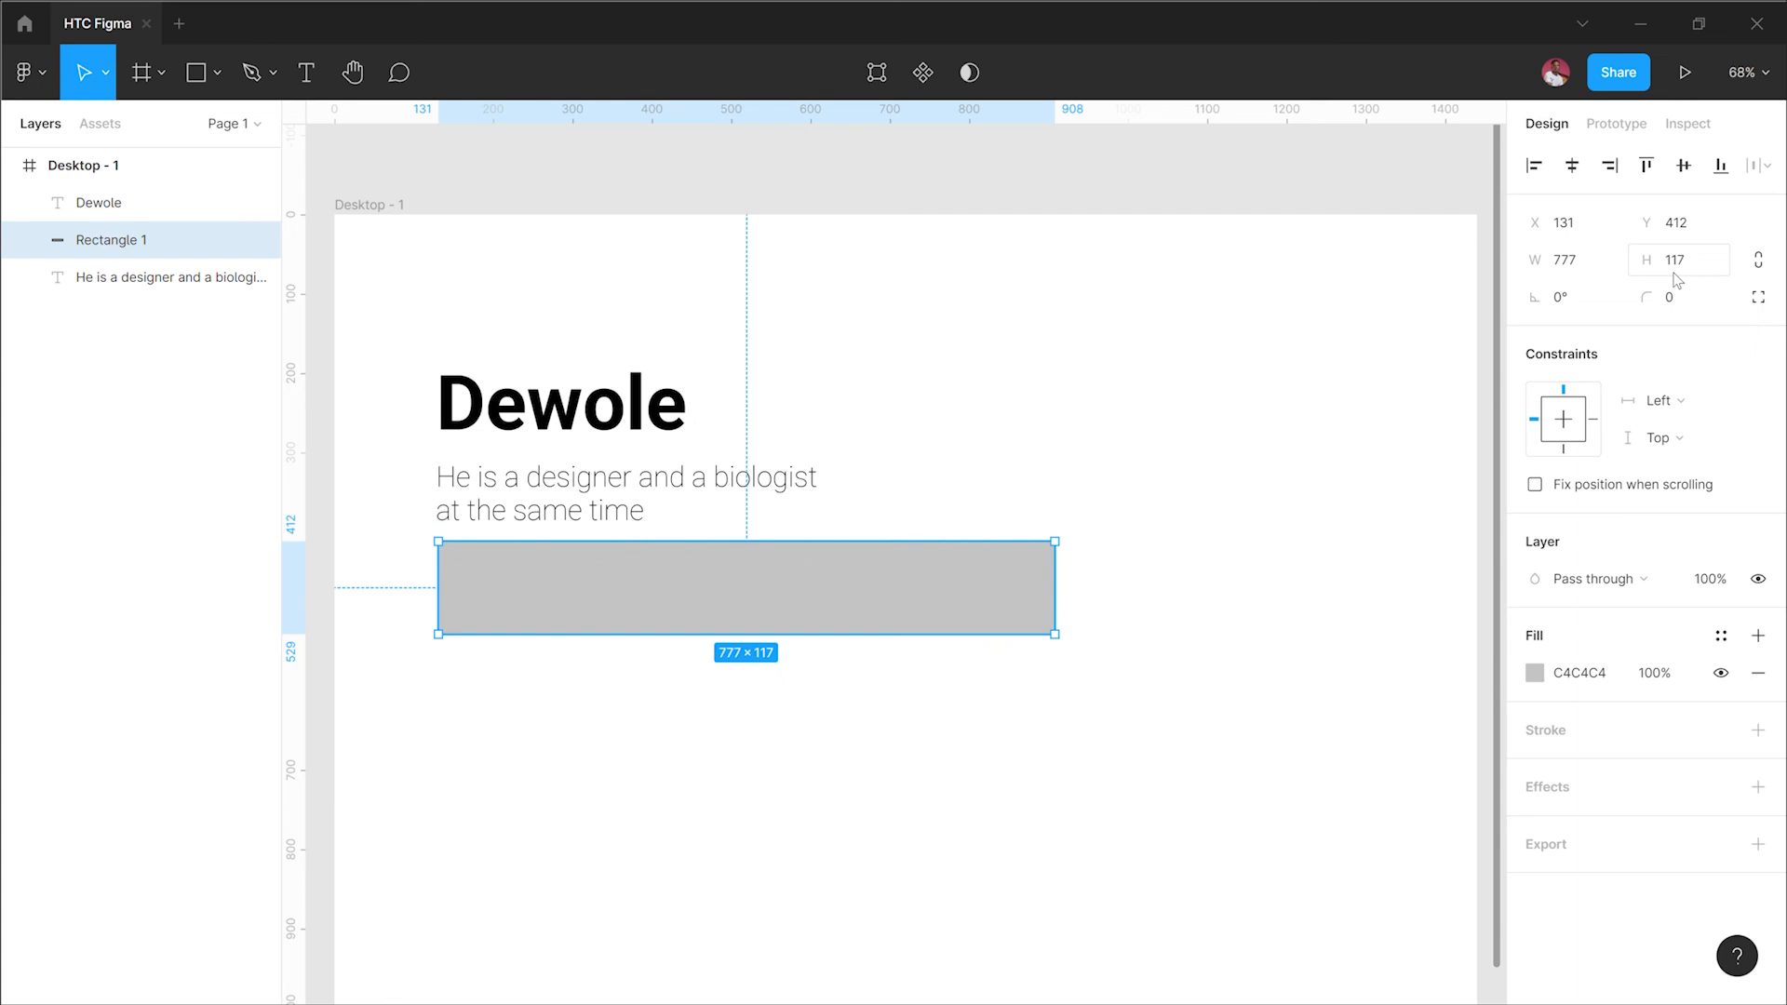
left_click(1757, 266)
left_click(1755, 265)
left_click(1756, 265)
left_click(1653, 260)
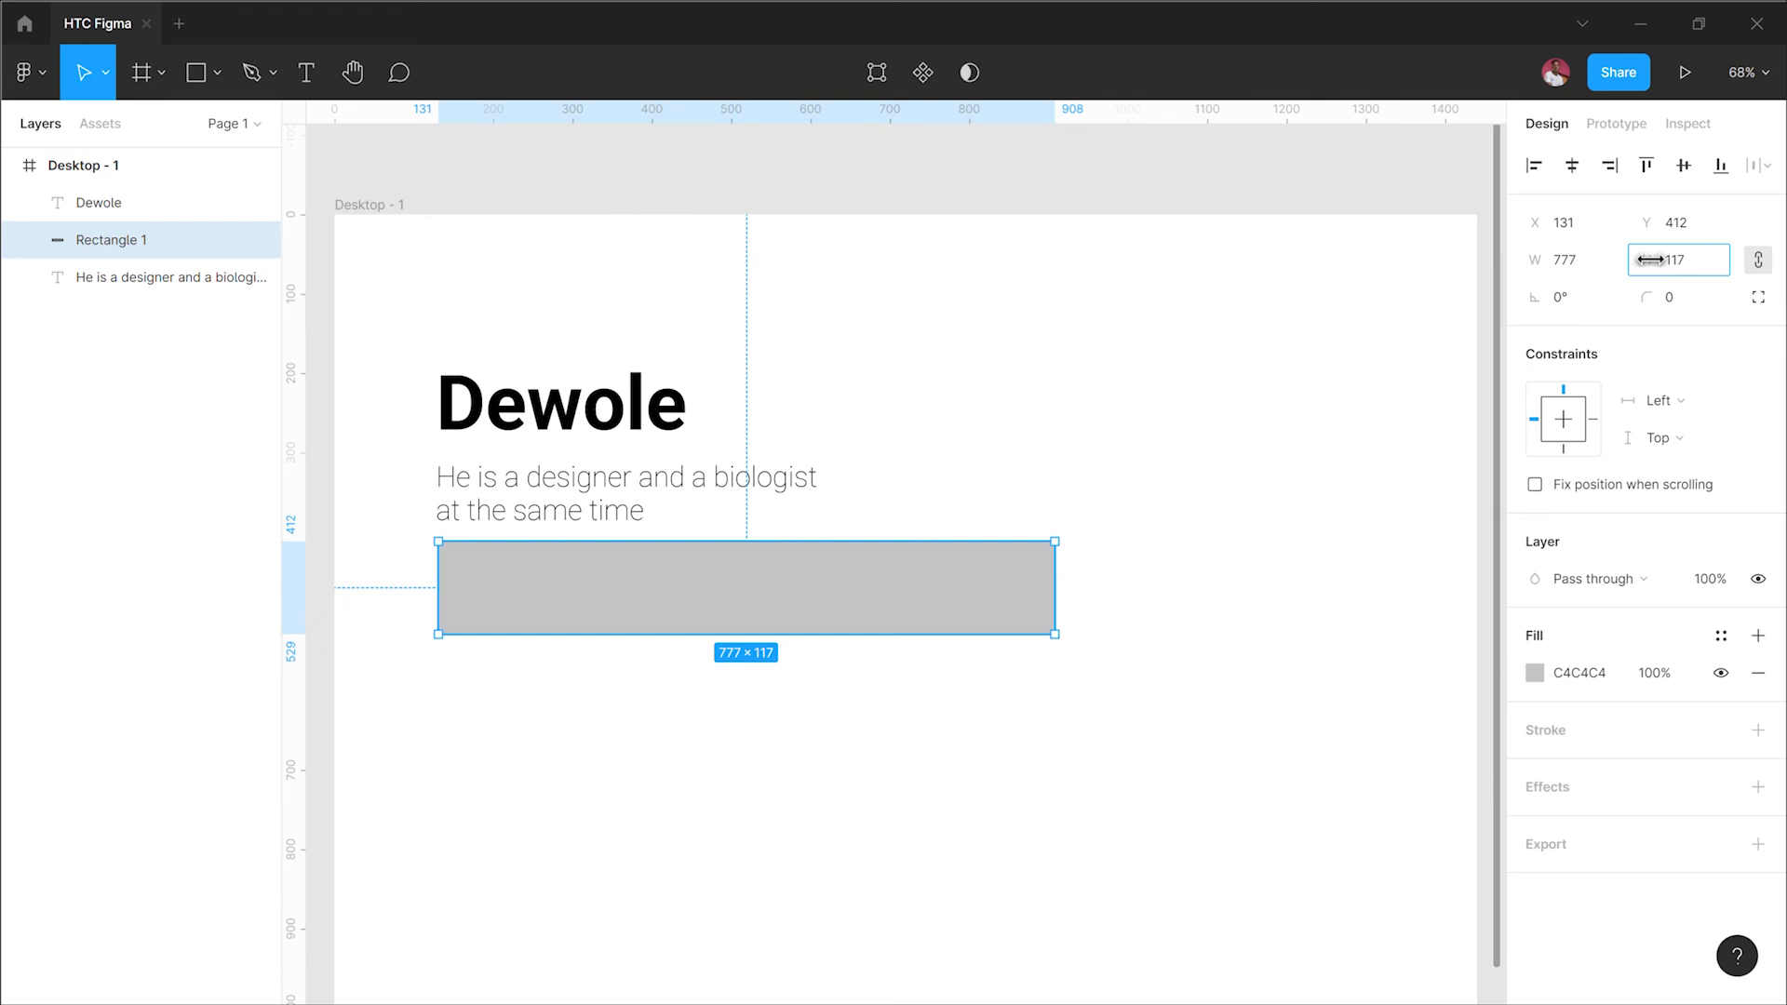
mouse_move(1650, 260)
left_mouse_down()
mouse_move(1691, 271)
mouse_move(88, 299)
mouse_move(87, 347)
mouse_move(114, 364)
mouse_move(99, 367)
mouse_move(1666, 363)
mouse_move(1654, 267)
left_mouse_up()
left_click(1759, 261)
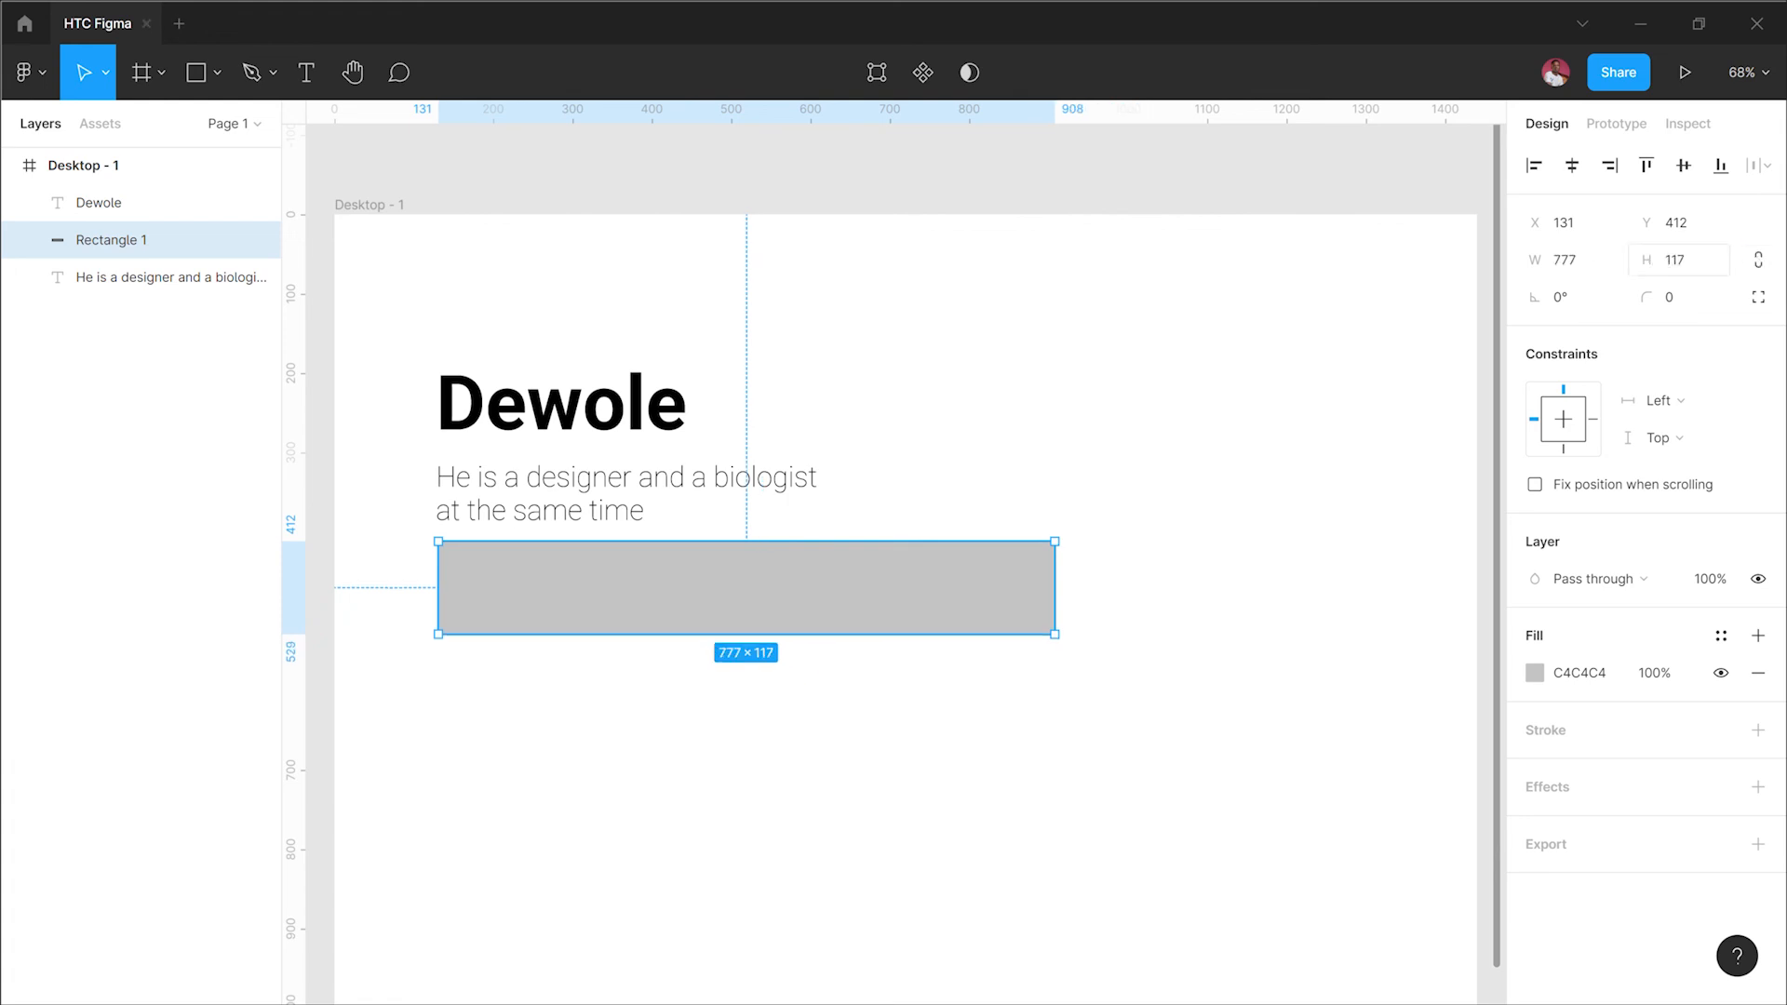
left_click_drag(1657, 264, 212, 218)
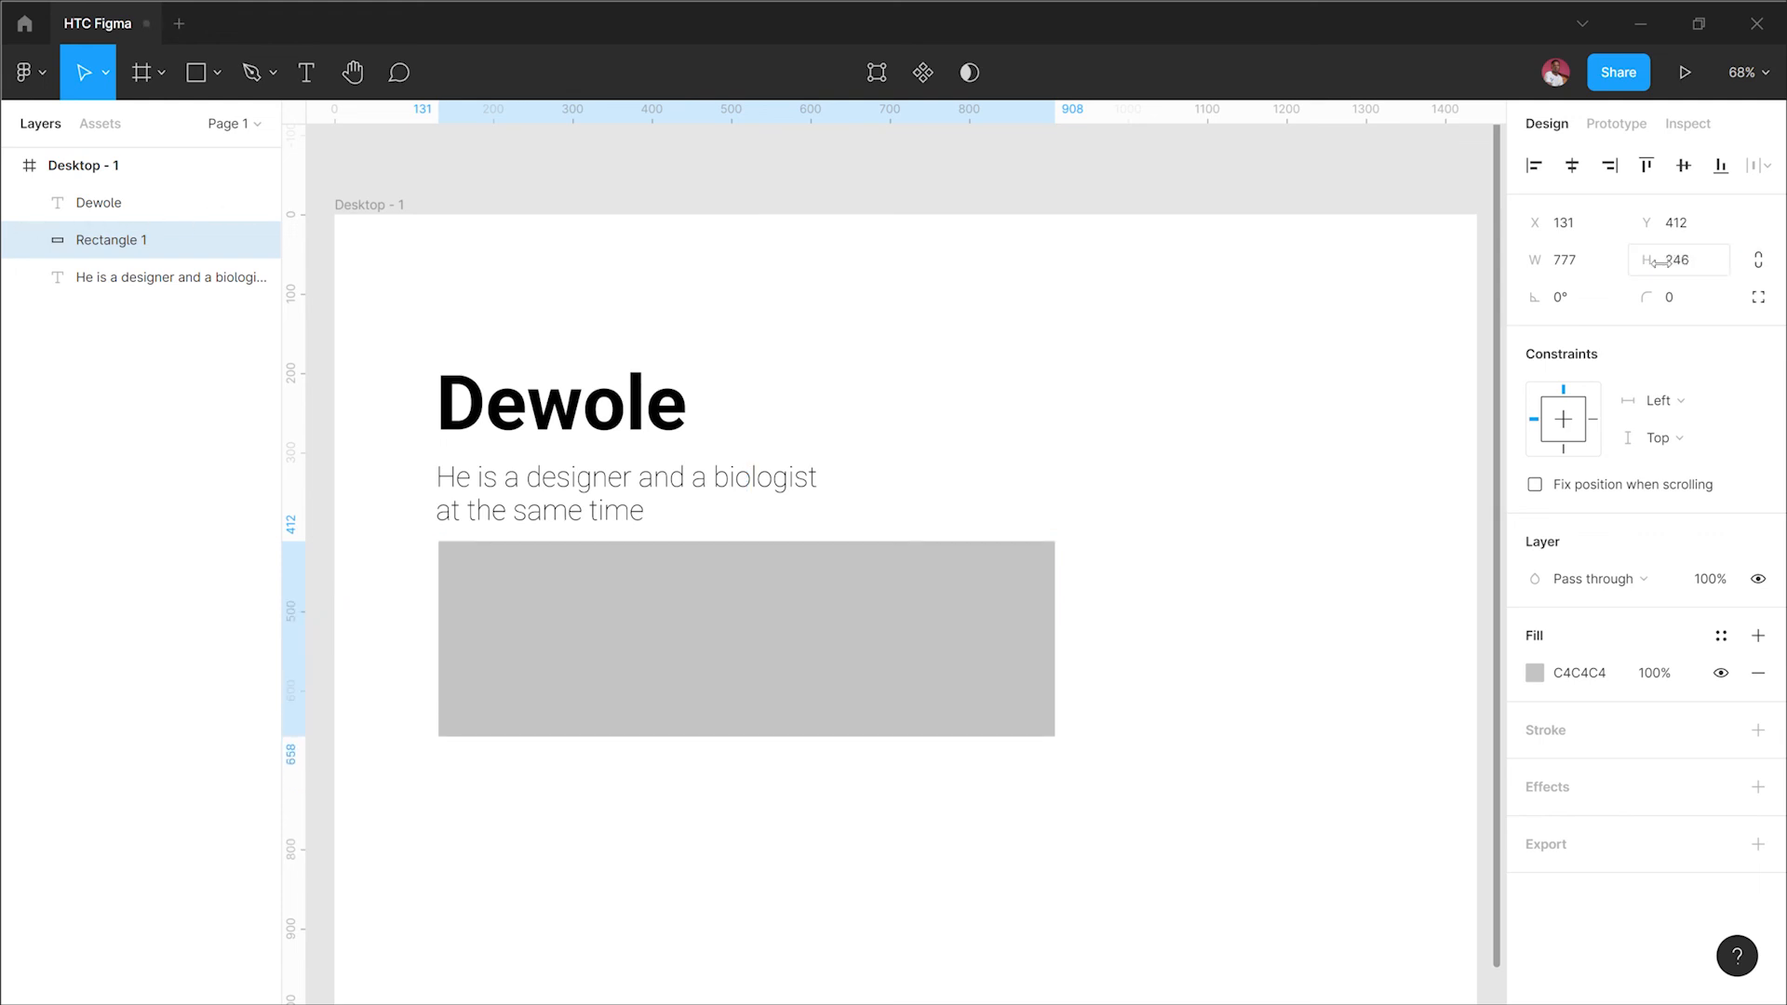
left_click_drag(1656, 263, 1666, 262)
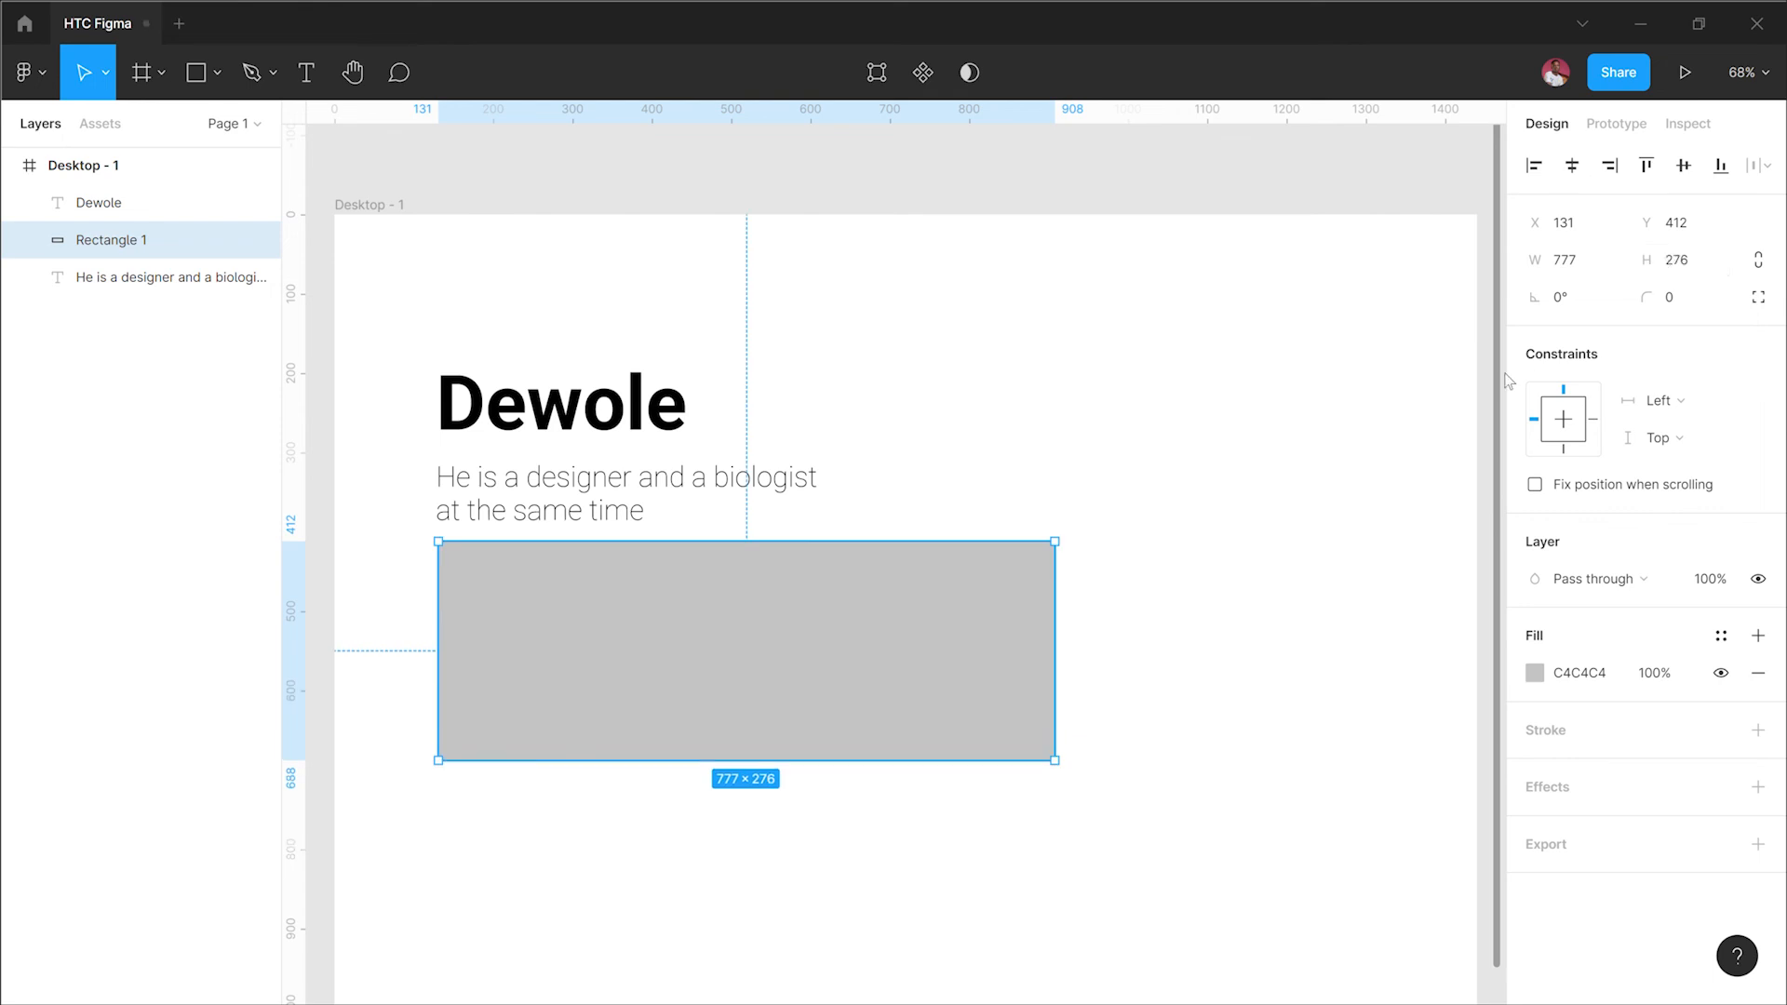
key("ctrl+Down")
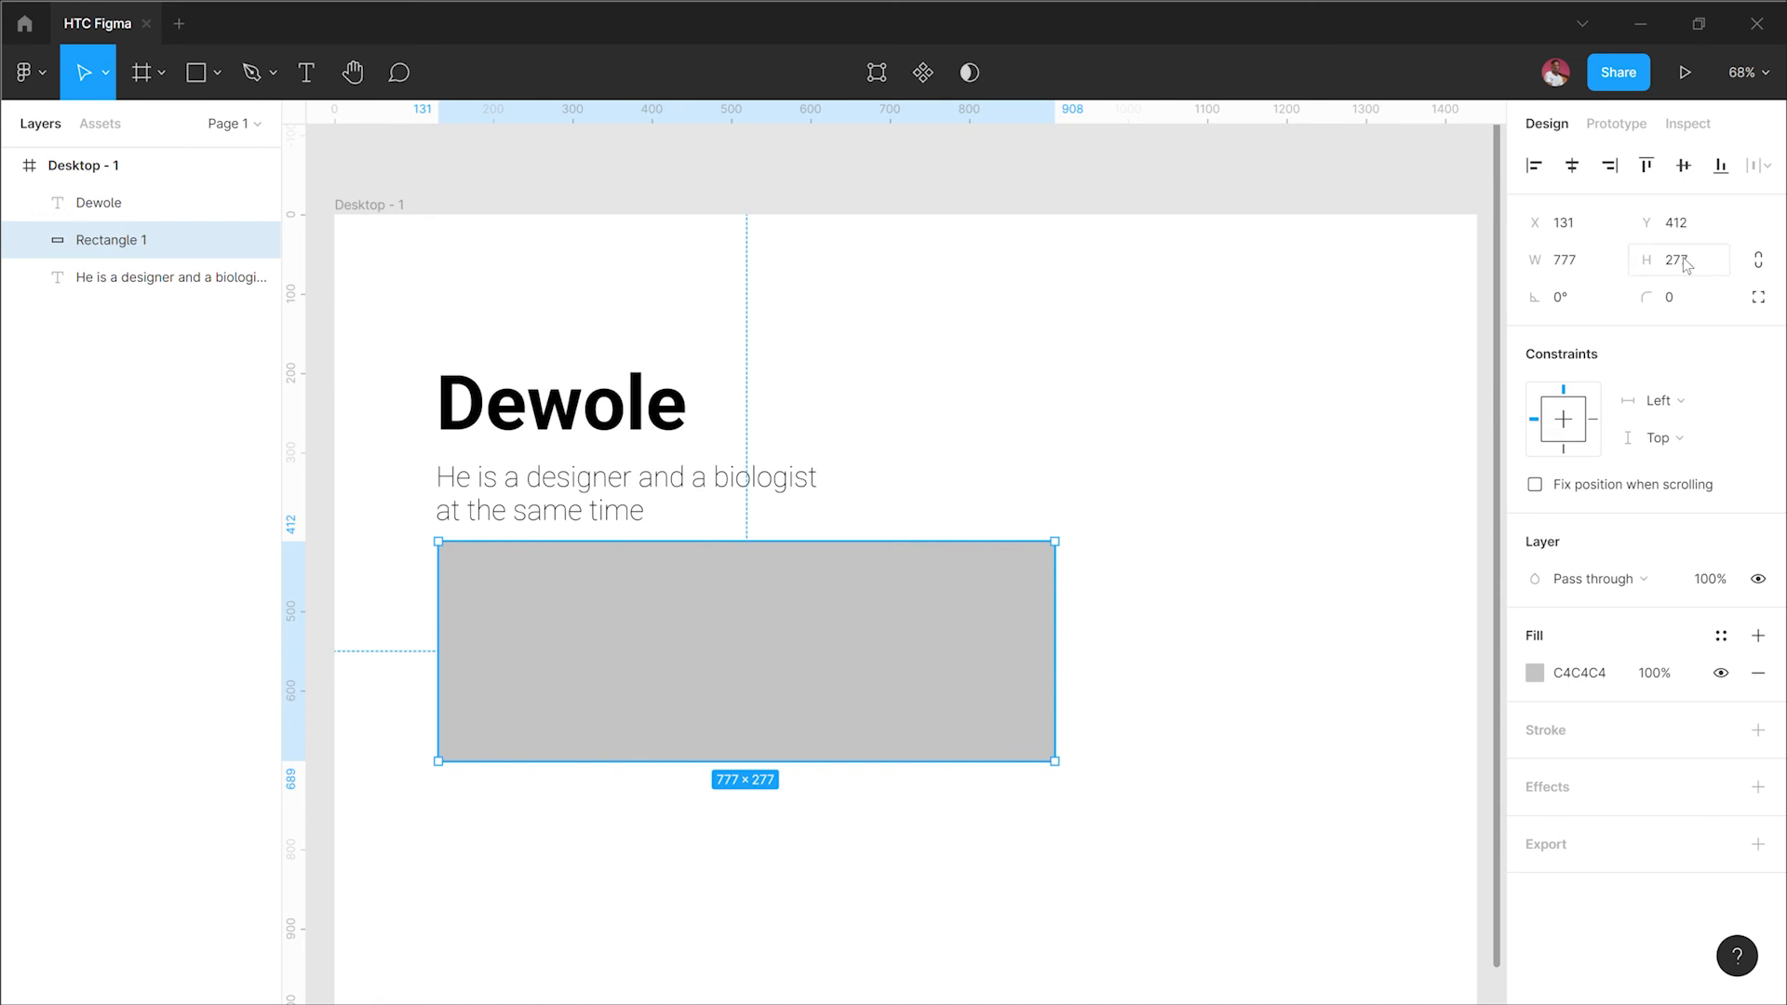
key("ctrl+shift+Up")
key("ctrl+shift+Up")
key("ctrl+shift+Up")
key("ctrl+shift+Up")
key("ctrl+shift+Up")
key("ctrl+shift+Up")
key("ctrl+shift+Up")
key("ctrl+shift+Up")
key("ctrl+shift+Up")
key("ctrl+shift+Up")
key("ctrl+shift+Up")
key("ctrl+shift+Up")
key("ctrl+shift+Up")
key("ctrl+shift+Up")
key("ctrl+shift+Up")
key("ctrl+shift+Up")
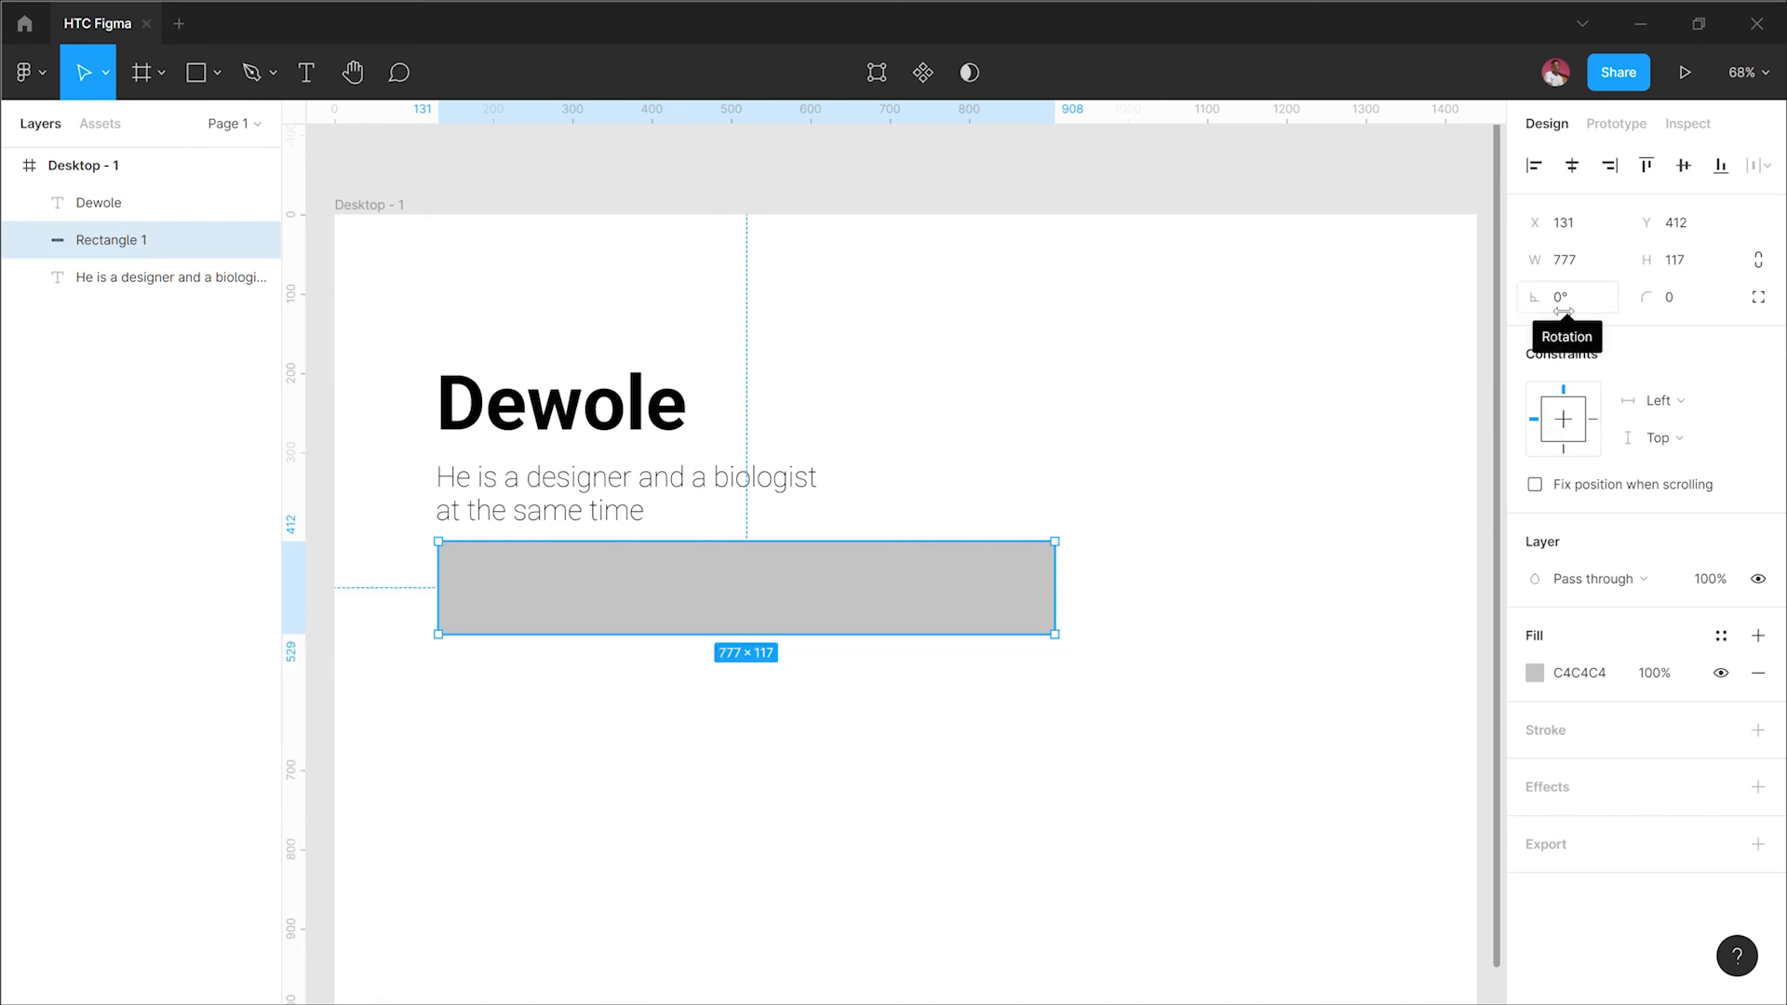
Step: Set the rectangle's corner radius to 38
left_click(1659, 300)
left_click_drag(1656, 298, 149, 234)
left_click_drag(251, 235, 751, 410)
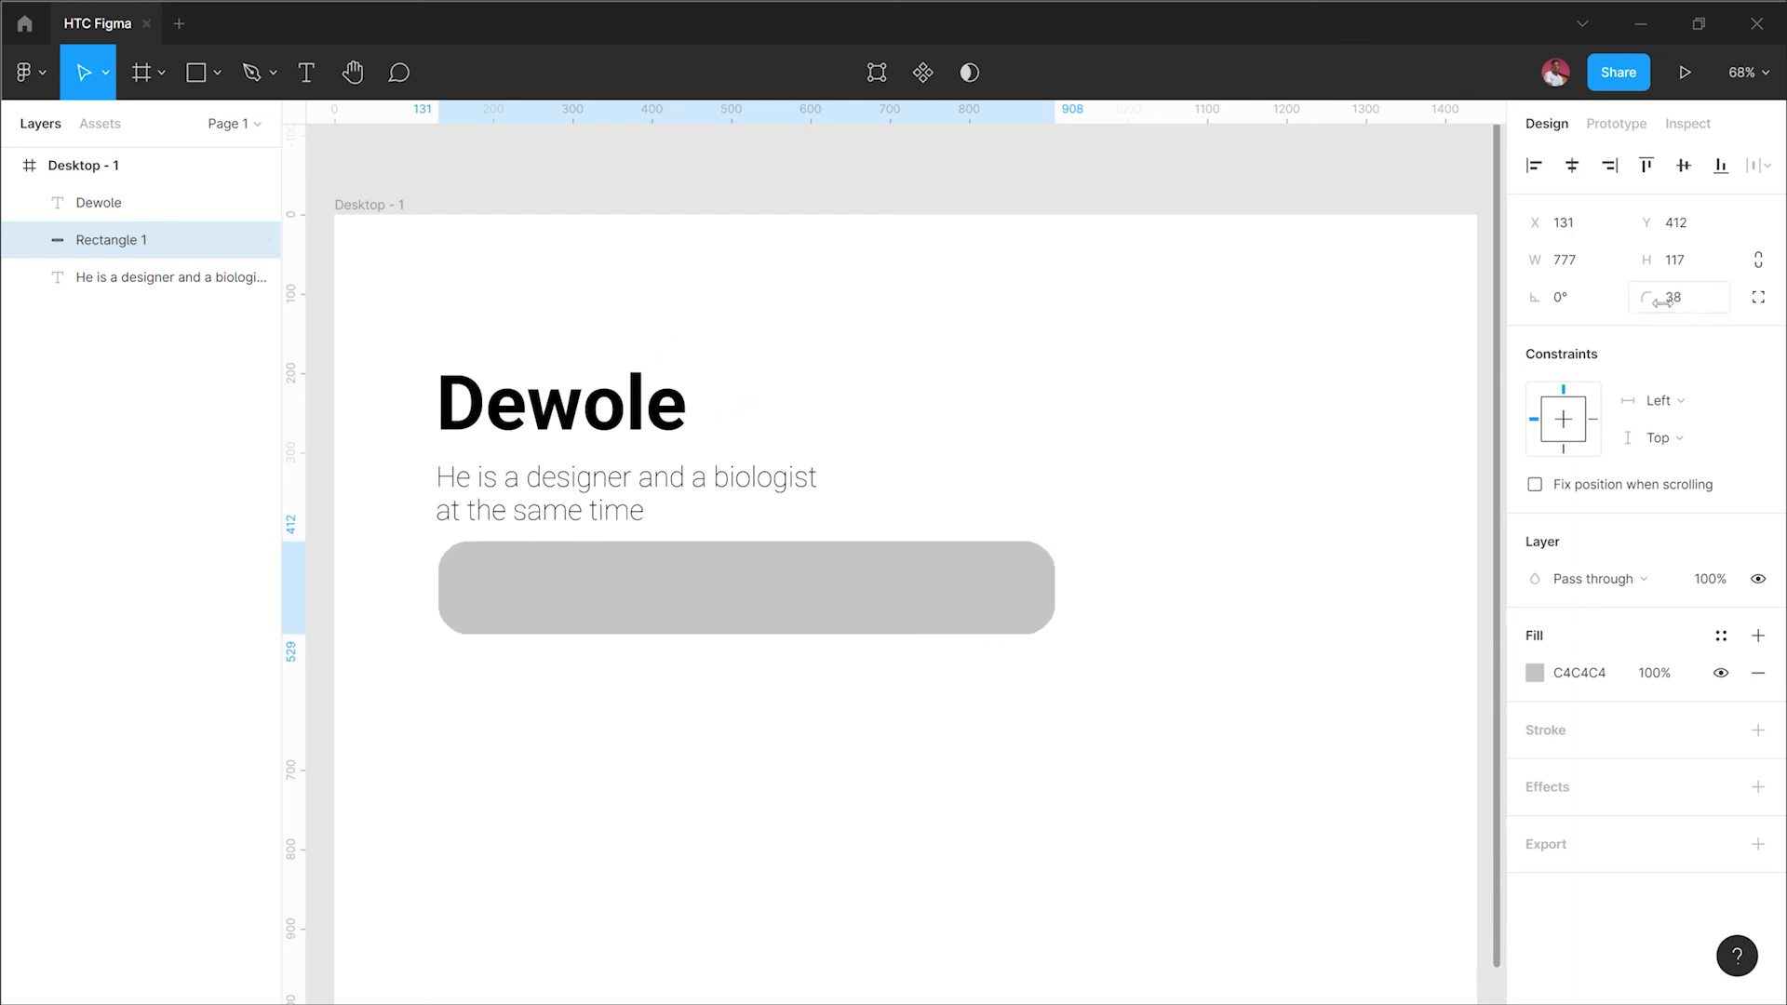